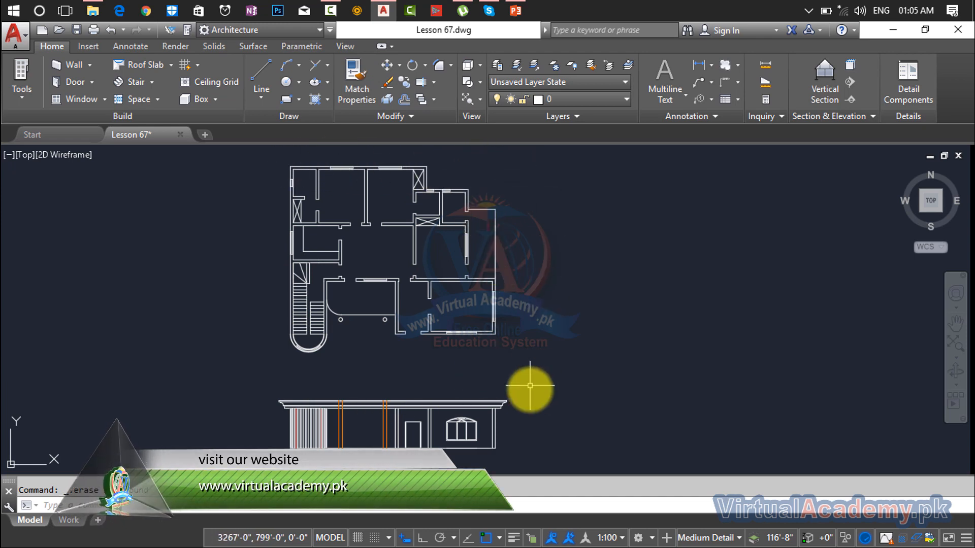
# - Examine the front elevation's roof cornice and the two round porch columns in the floor plan
pyautogui.scroll(3, 441, 364)
pyautogui.scroll(3, 430, 343)
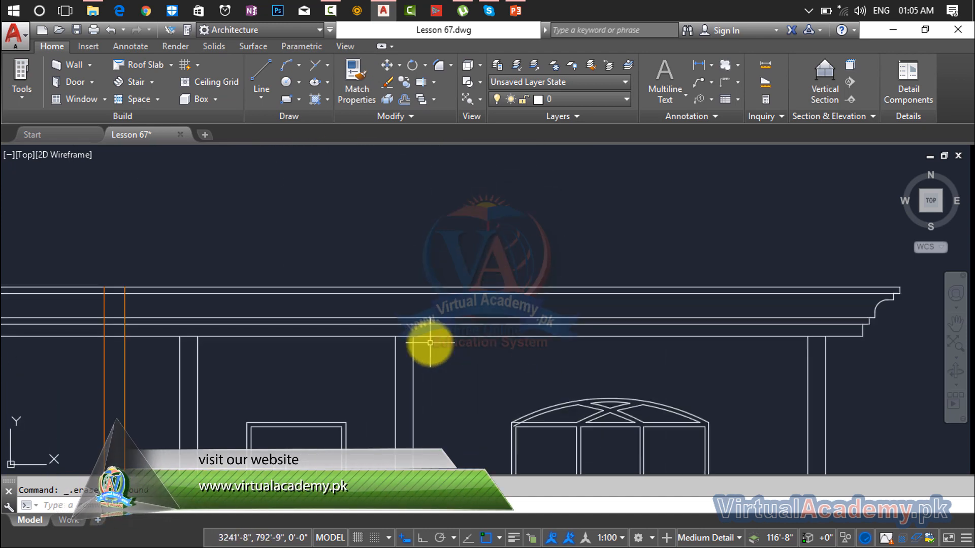
pyautogui.scroll(-6, 429, 341)
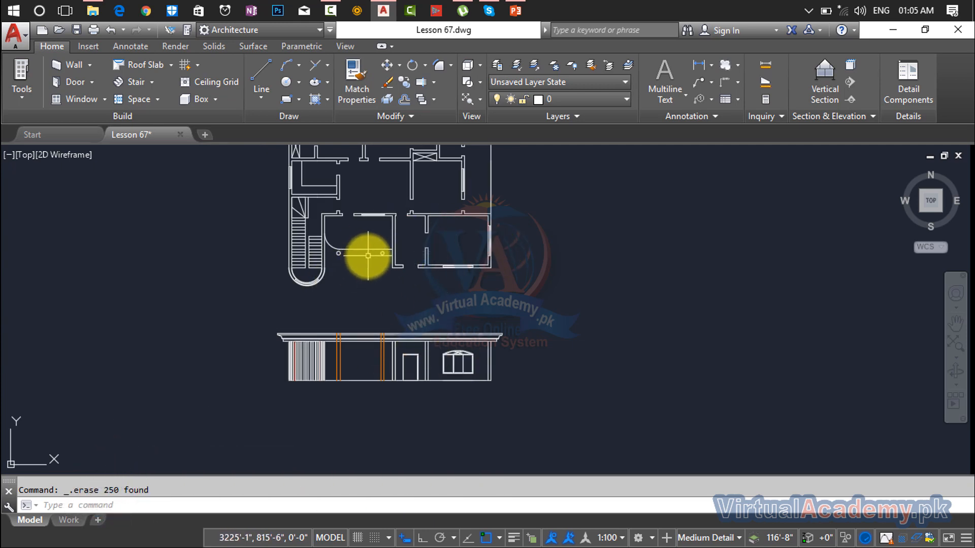
pyautogui.scroll(6, 368, 255)
pyautogui.scroll(5, 418, 239)
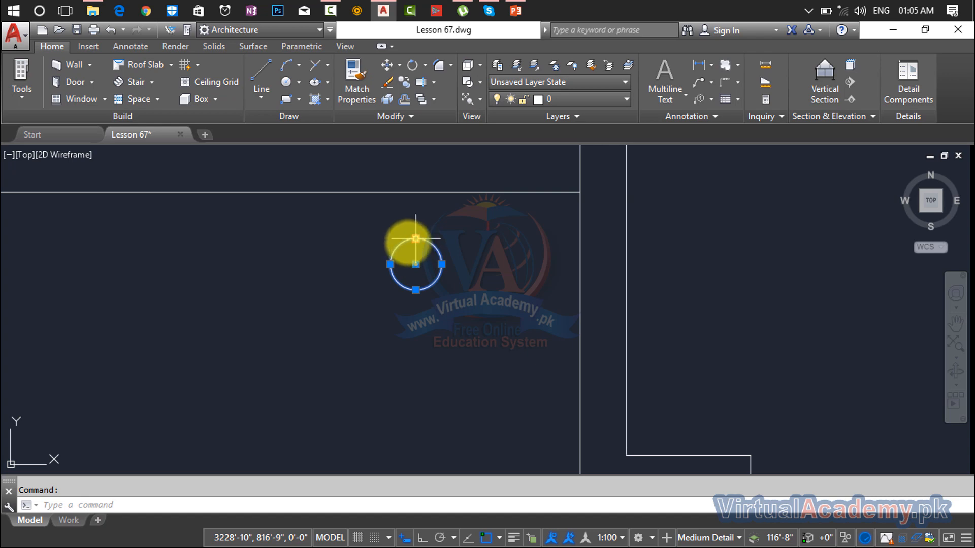
pyautogui.scroll(-3, 355, 259)
pyautogui.moveTo(337, 261); pyautogui.dragTo(529, 277, button='middle')
pyautogui.scroll(2, 335, 258)
pyautogui.scroll(4, 330, 259)
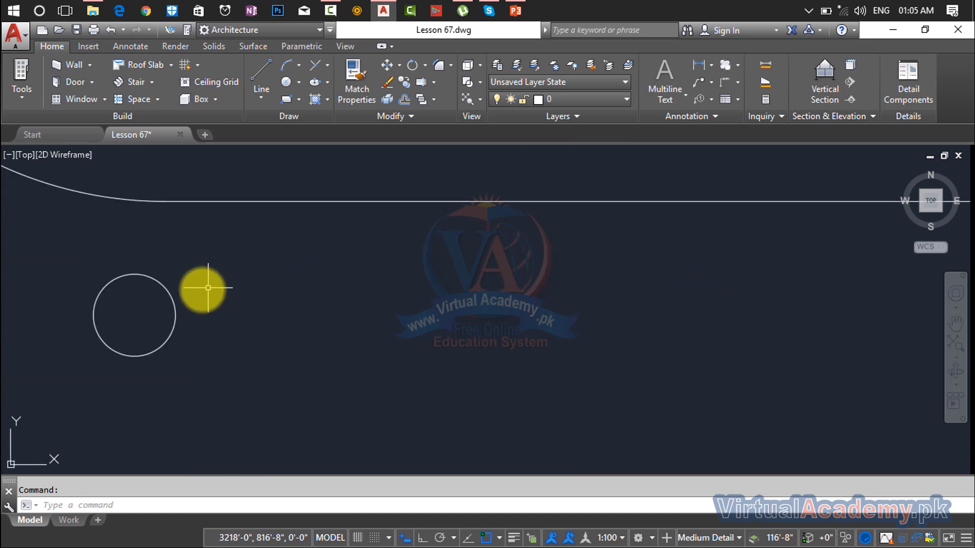
pyautogui.scroll(-5, 305, 273)
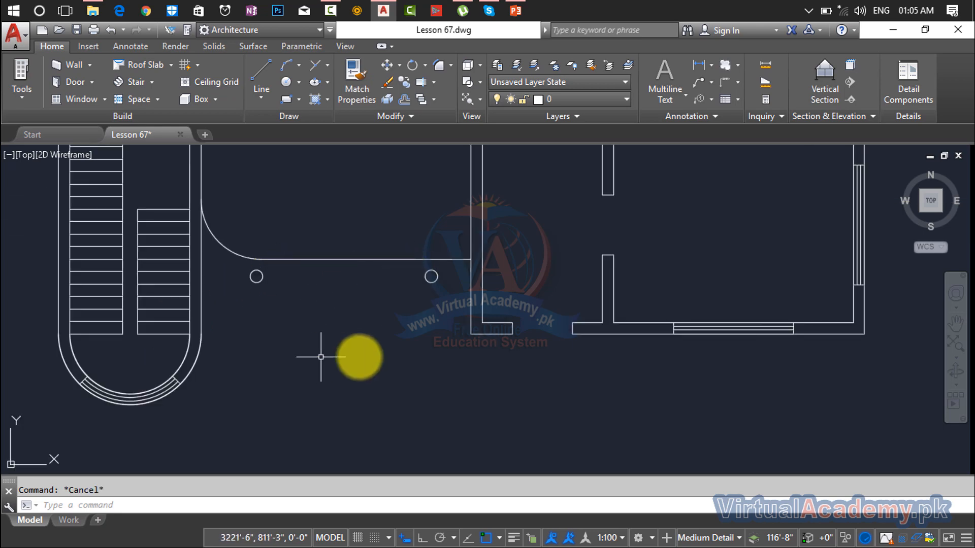
pyautogui.scroll(-8, 384, 347)
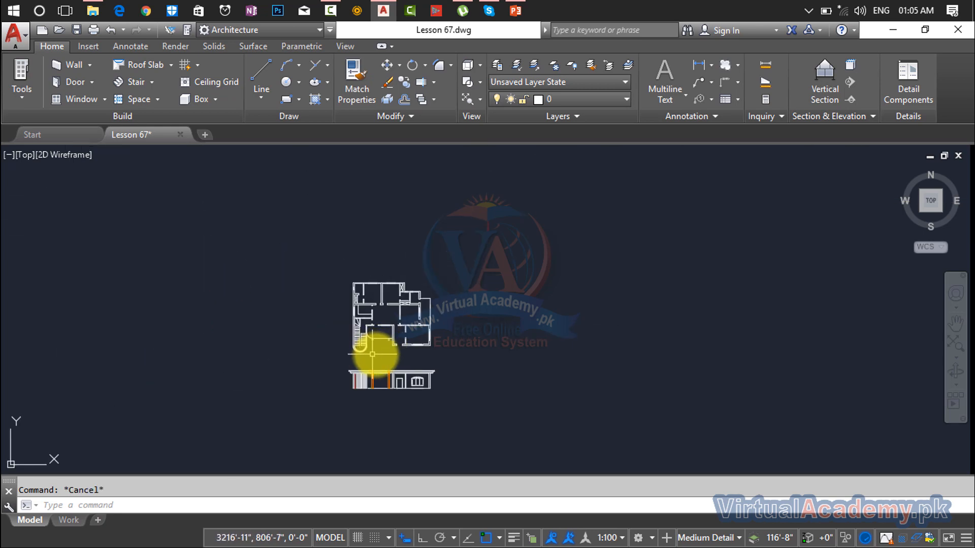
# - Compare the porch, door and window positions in the floor plan with the front elevation beneath it
pyautogui.moveTo(387, 368); pyautogui.dragTo(387, 304, button='middle')
pyautogui.scroll(10, 387, 302)
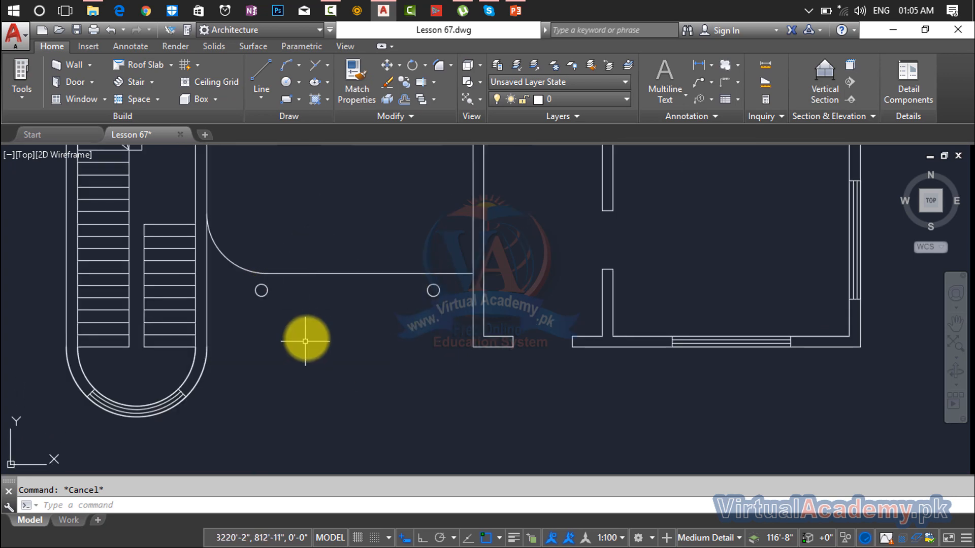
pyautogui.scroll(-5, 333, 338)
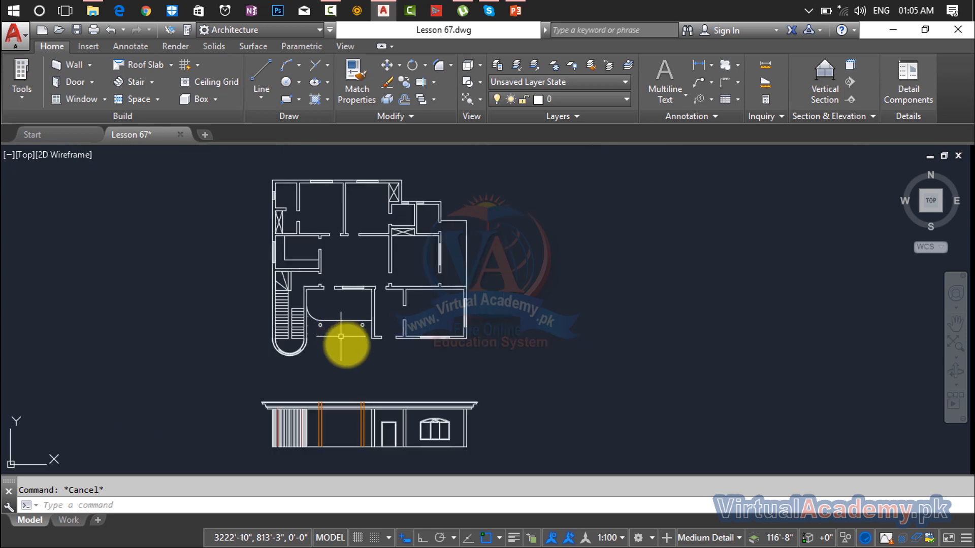
pyautogui.moveTo(341, 341); pyautogui.dragTo(346, 294, button='middle')
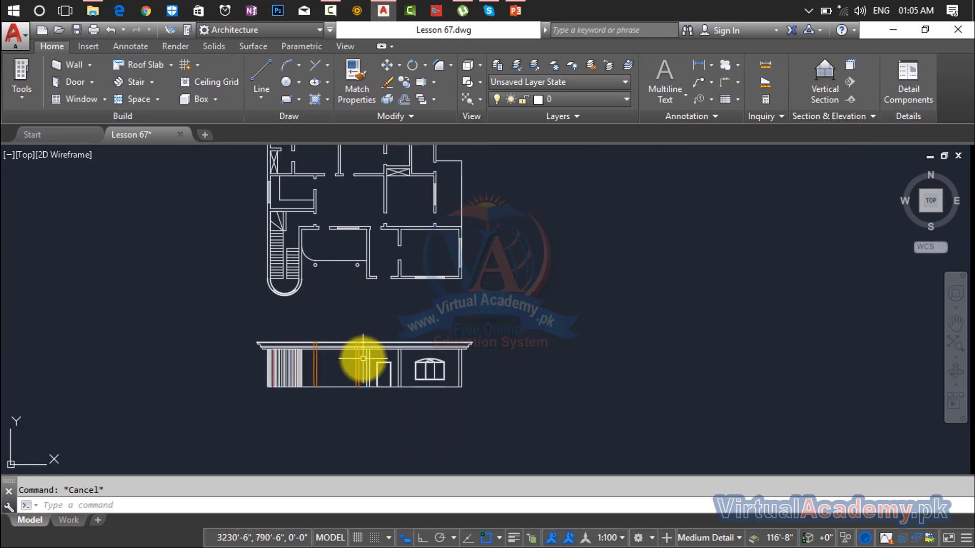
pyautogui.moveTo(363, 358); pyautogui.dragTo(370, 383, button='middle')
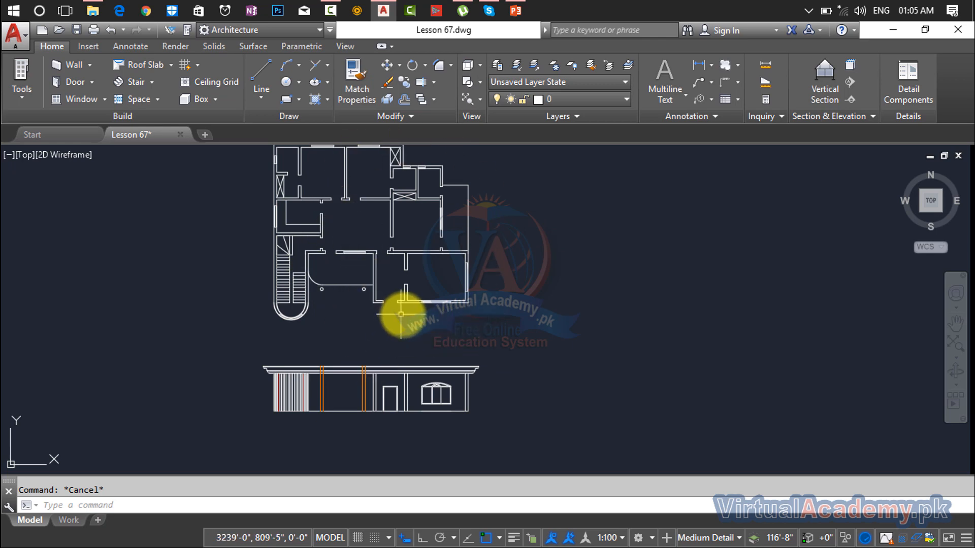
pyautogui.scroll(4, 415, 395)
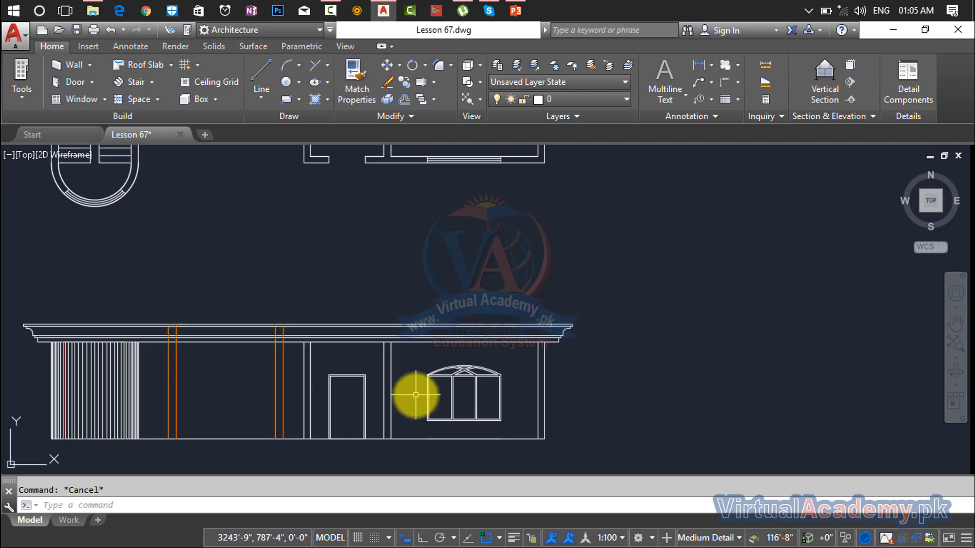
pyautogui.scroll(-3, 415, 395)
pyautogui.moveTo(381, 407); pyautogui.dragTo(259, 407, button='middle')
pyautogui.scroll(-2, 294, 305)
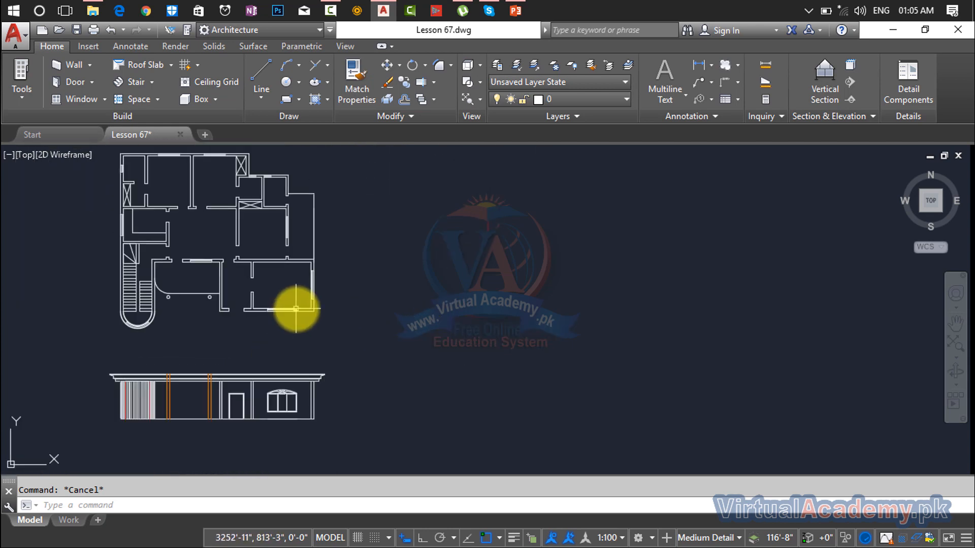
pyautogui.moveTo(294, 304); pyautogui.dragTo(323, 348, button='middle')
pyautogui.click(428, 169)
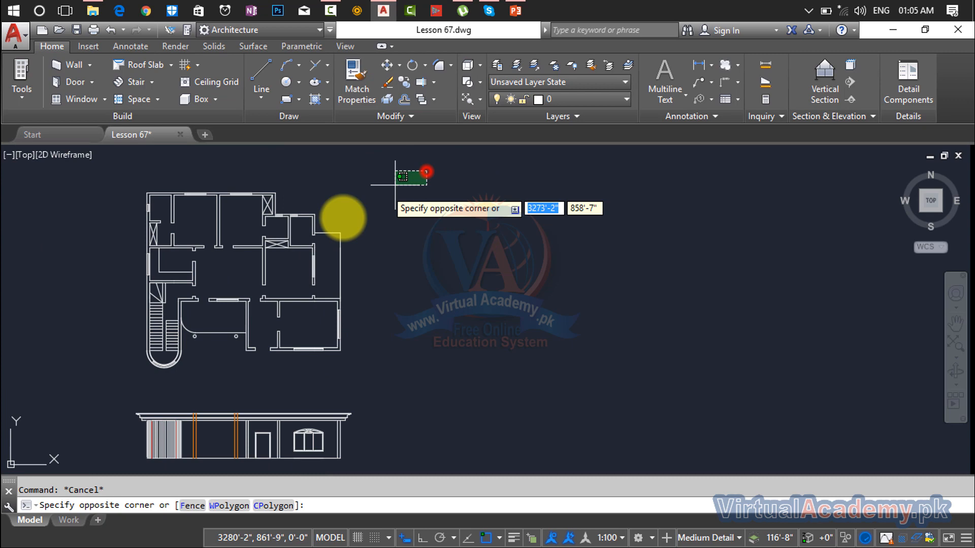
pyautogui.click(122, 389)
pyautogui.press('Escape')
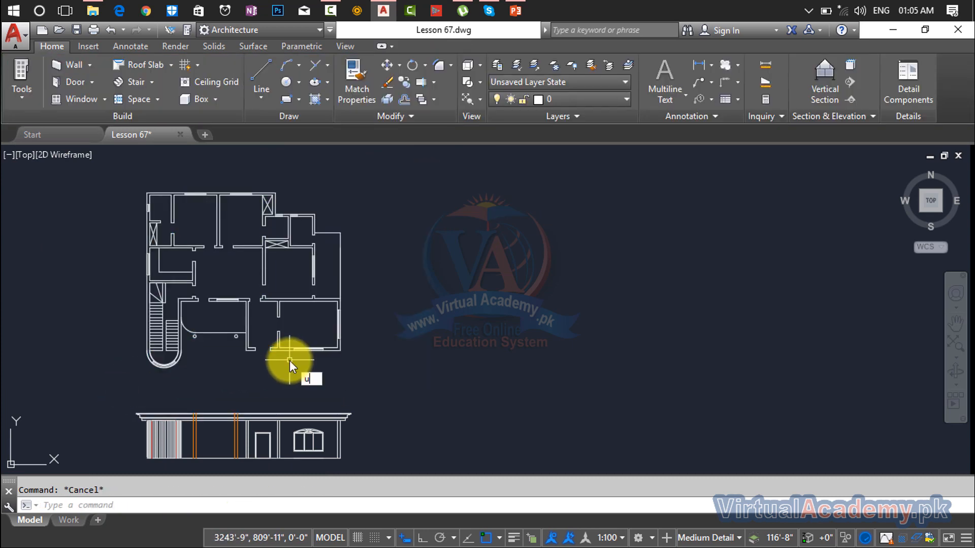
# - Review the drawing unit setup and the primary units of the current dimension style, keeping the architectural format
pyautogui.press('Return')
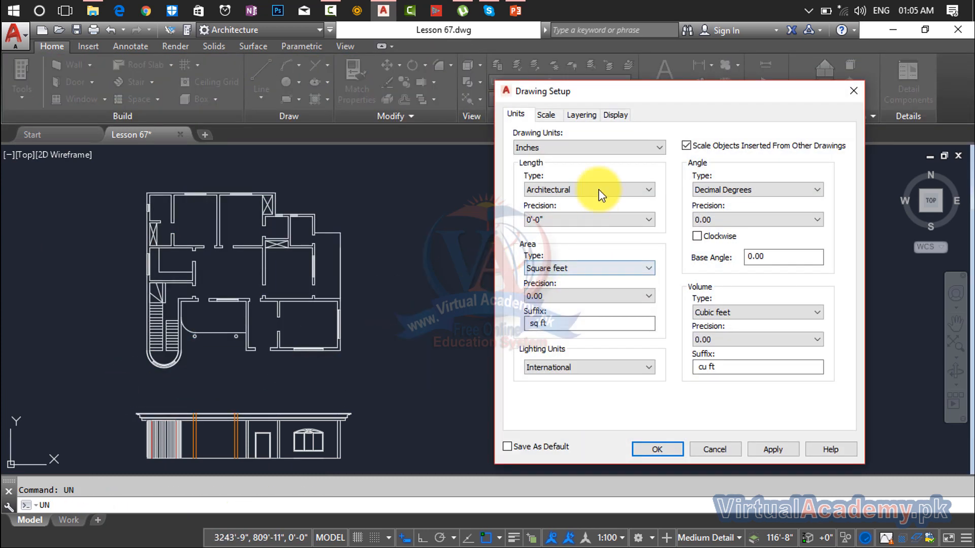
pyautogui.click(656, 456)
pyautogui.write('d')
pyautogui.press('Return')
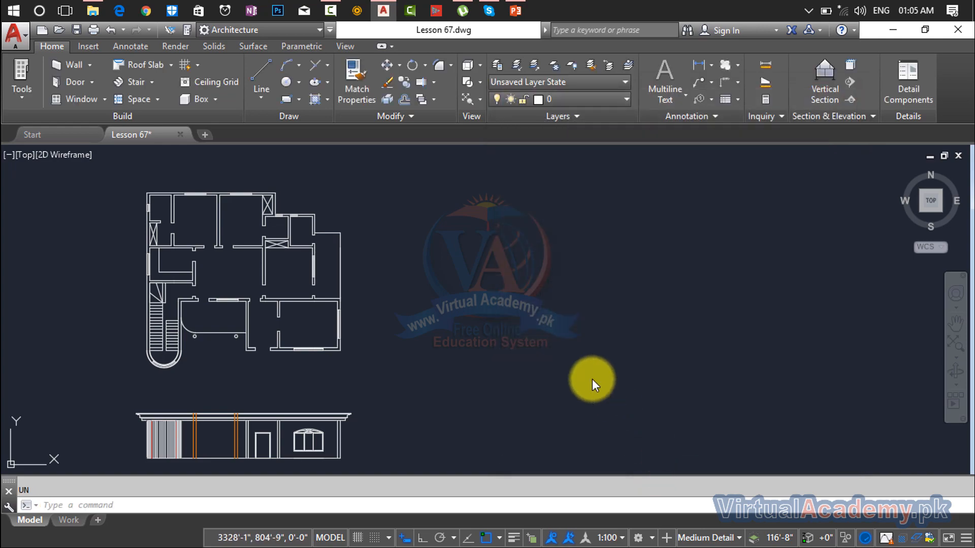
pyautogui.click(635, 259)
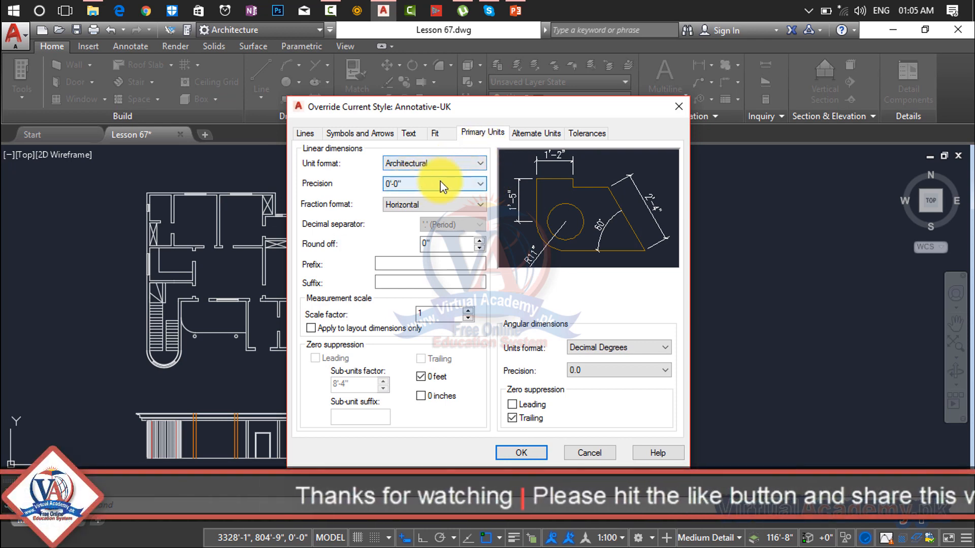
pyautogui.click(683, 111)
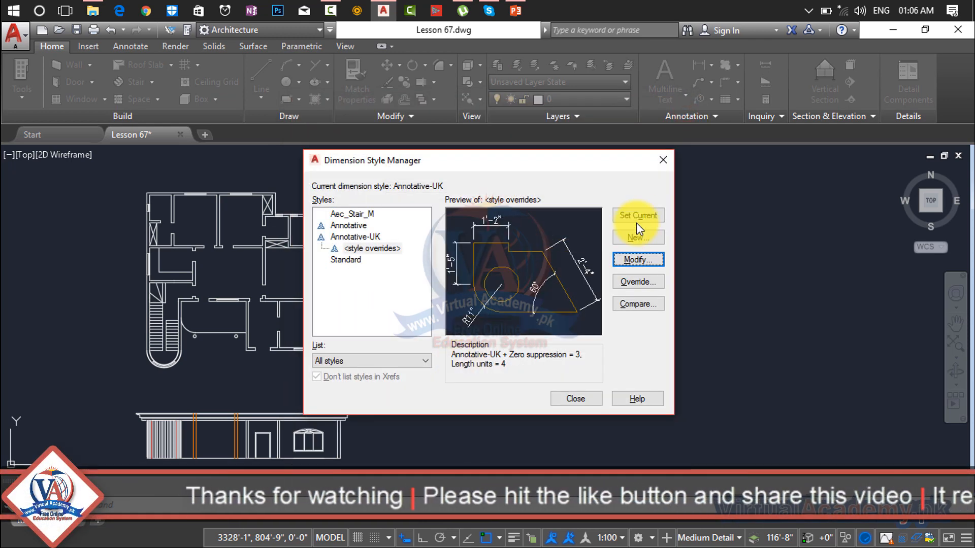
pyautogui.click(663, 160)
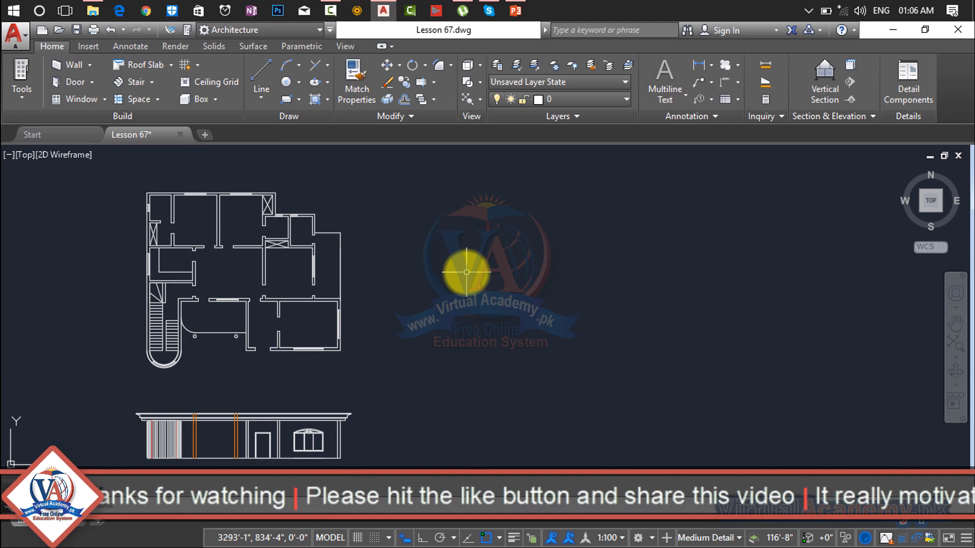
# - Copy the whole floor plan horizontally to the empty area right of the original, using its lower-right corner as base point
pyautogui.write('c')
pyautogui.press('Return')
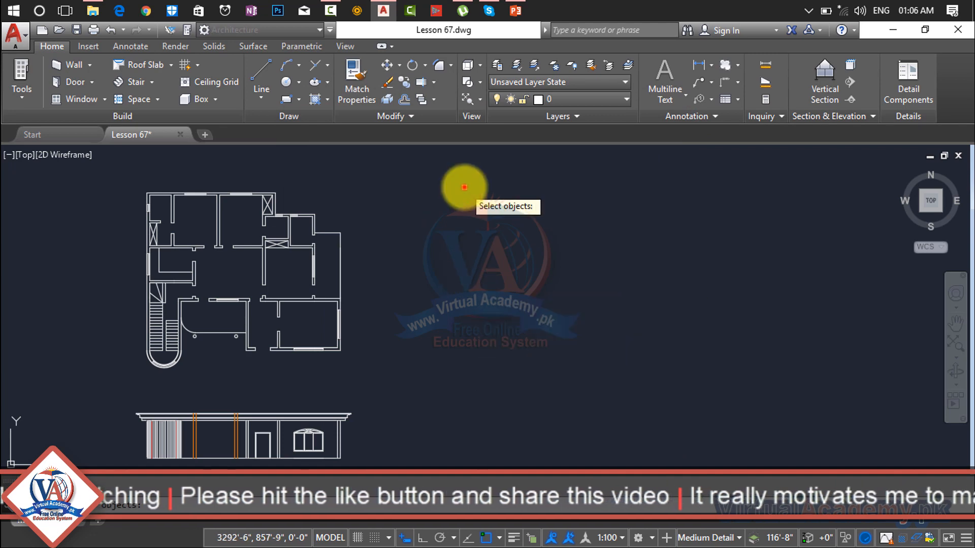
pyautogui.click(462, 190)
pyautogui.click(110, 393)
pyautogui.press('Return')
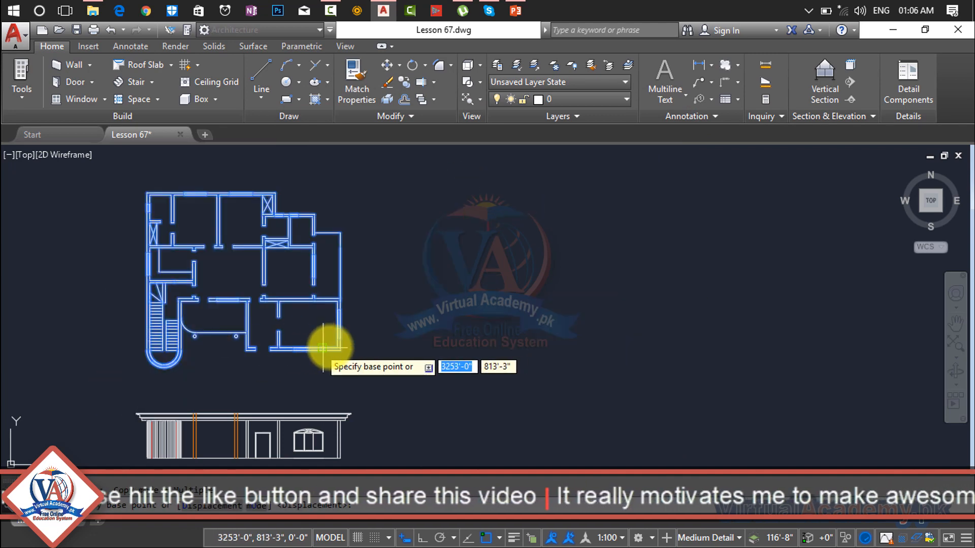
pyautogui.click(339, 350)
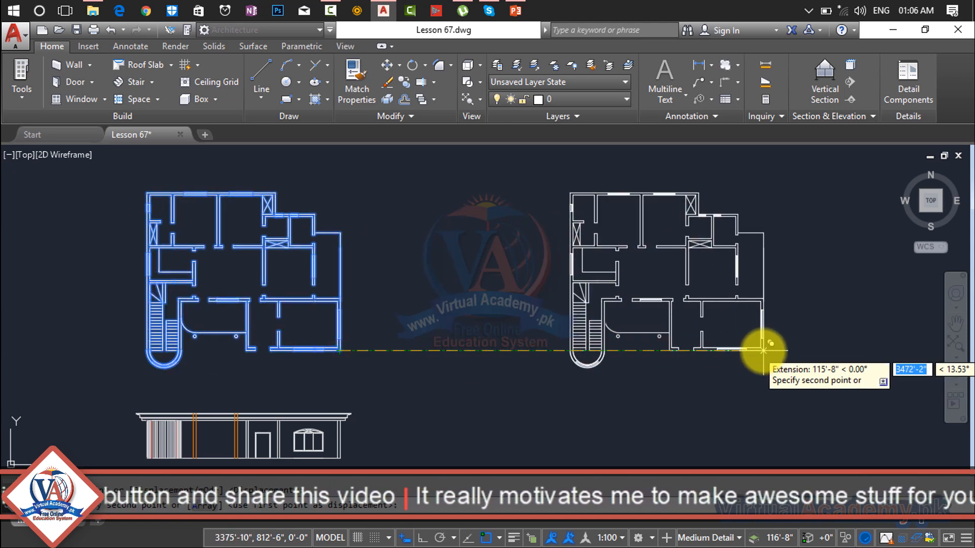
pyautogui.click(790, 350)
# - Draw a horizontal construction line a little below the copied floor plan
pyautogui.moveTo(787, 348)
pyautogui.mouseDown(button='middle')
pyautogui.moveTo(544, 320)
pyautogui.moveTo(609, 330)
pyautogui.moveTo(724, 316)
pyautogui.moveTo(645, 334)
pyautogui.moveTo(579, 309)
pyautogui.mouseUp(button='middle')
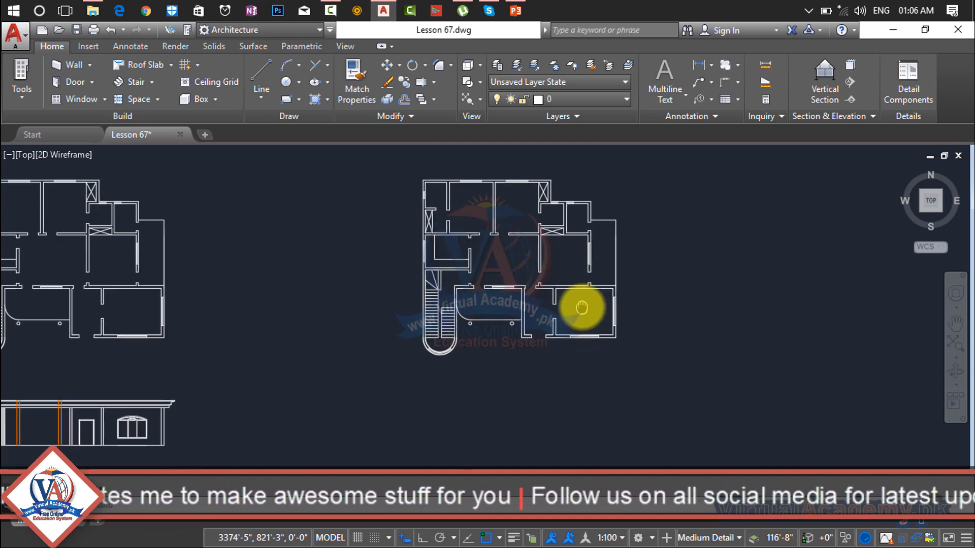
pyautogui.scroll(3, 533, 285)
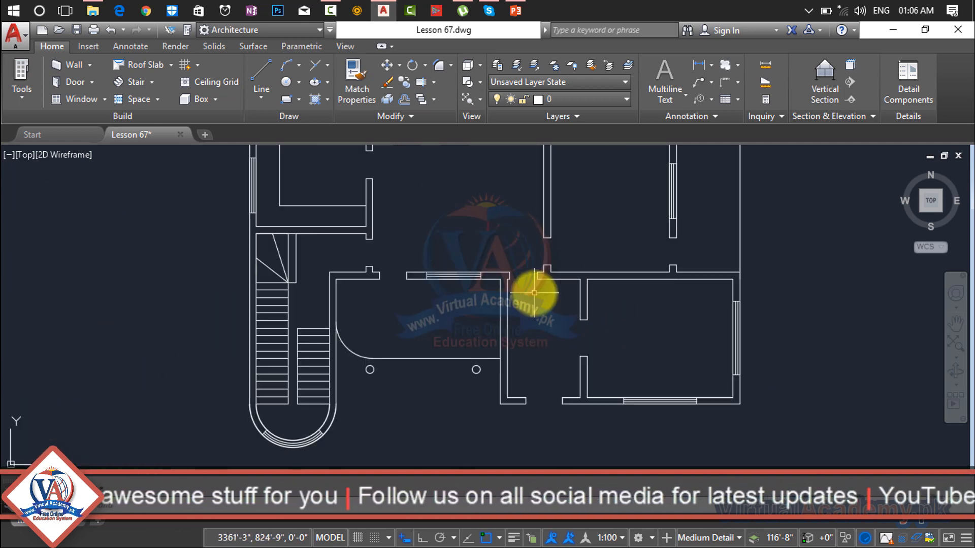
pyautogui.scroll(1, 468, 398)
pyautogui.scroll(-2, 476, 401)
pyautogui.moveTo(476, 400); pyautogui.dragTo(472, 247, button='middle')
pyautogui.scroll(-2, 458, 341)
pyautogui.scroll(2, 374, 302)
pyautogui.scroll(-2, 460, 340)
pyautogui.write('x')
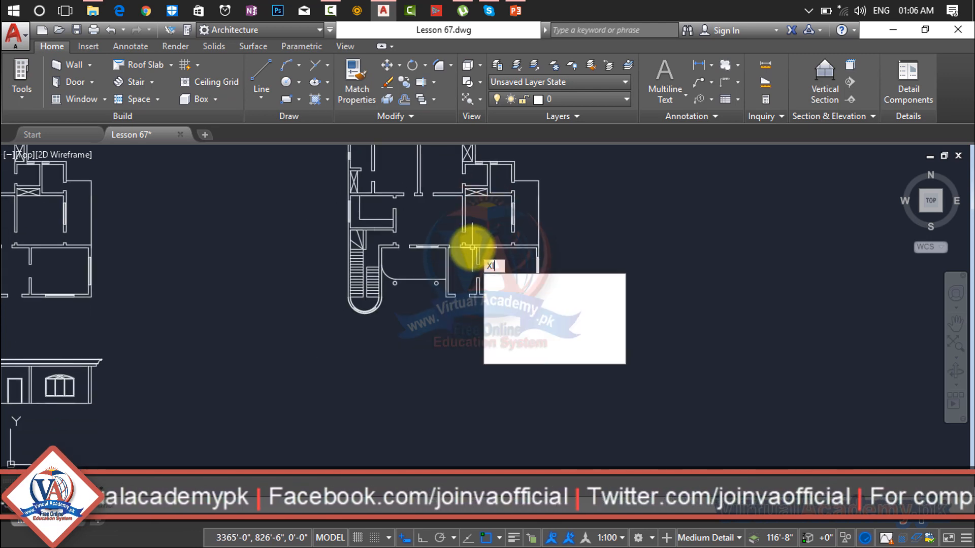
pyautogui.write('l')
pyautogui.press('Return')
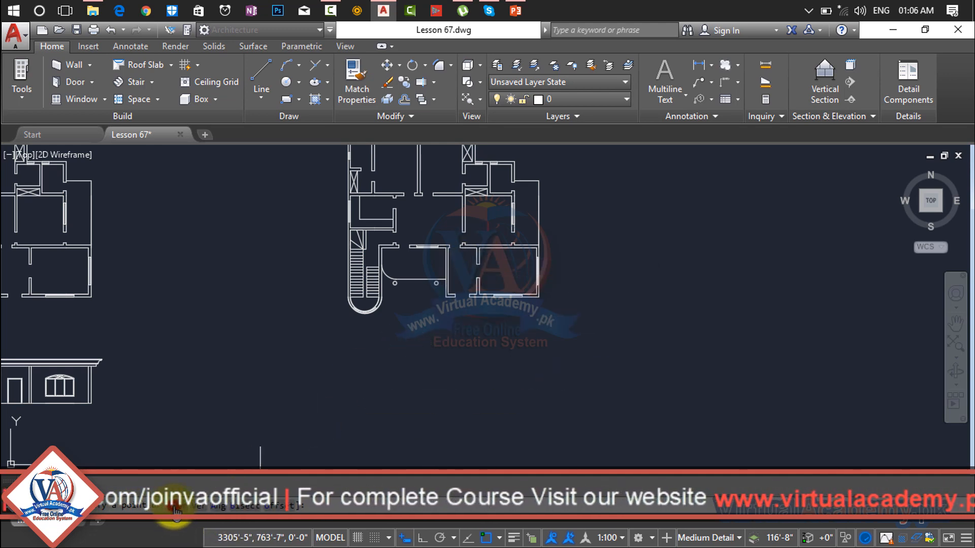
pyautogui.write('h')
pyautogui.press('Return')
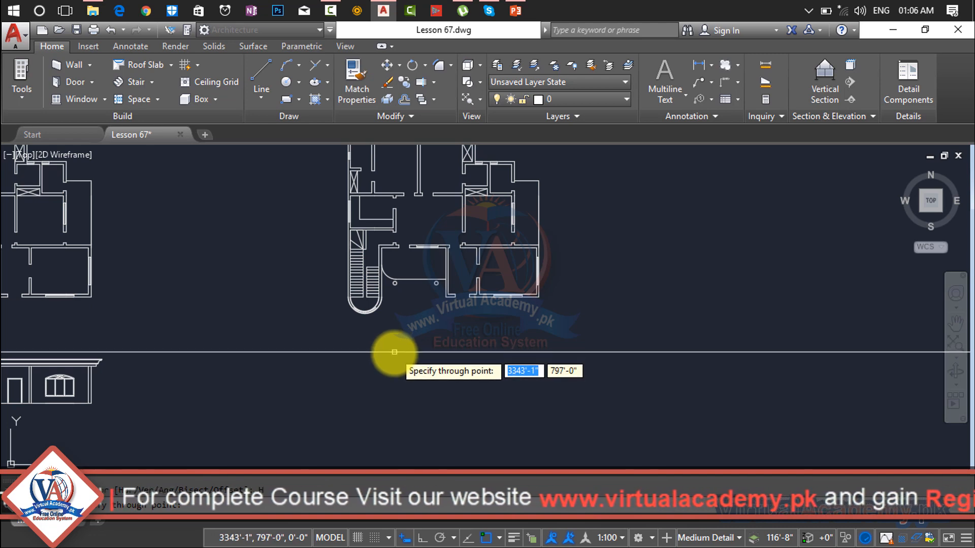
pyautogui.click(391, 354)
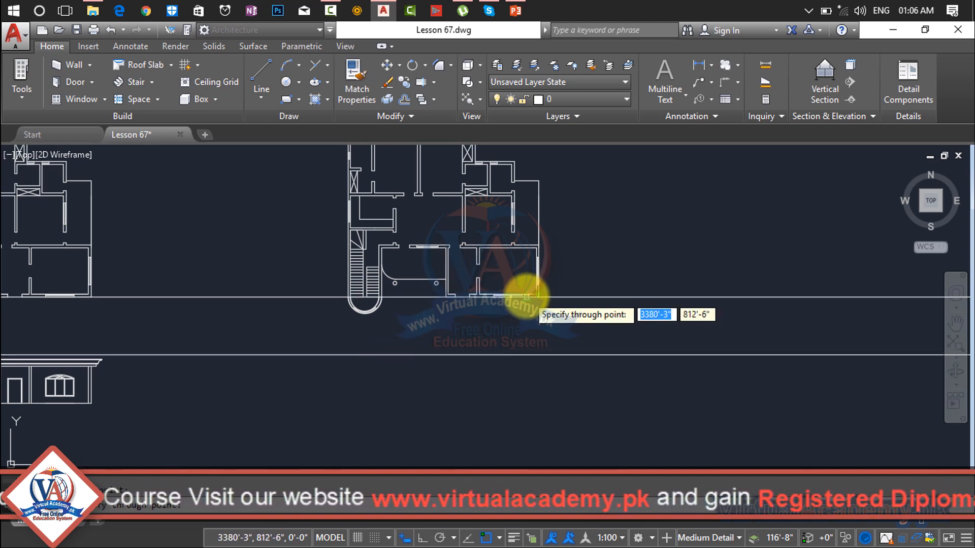
pyautogui.press('Escape')
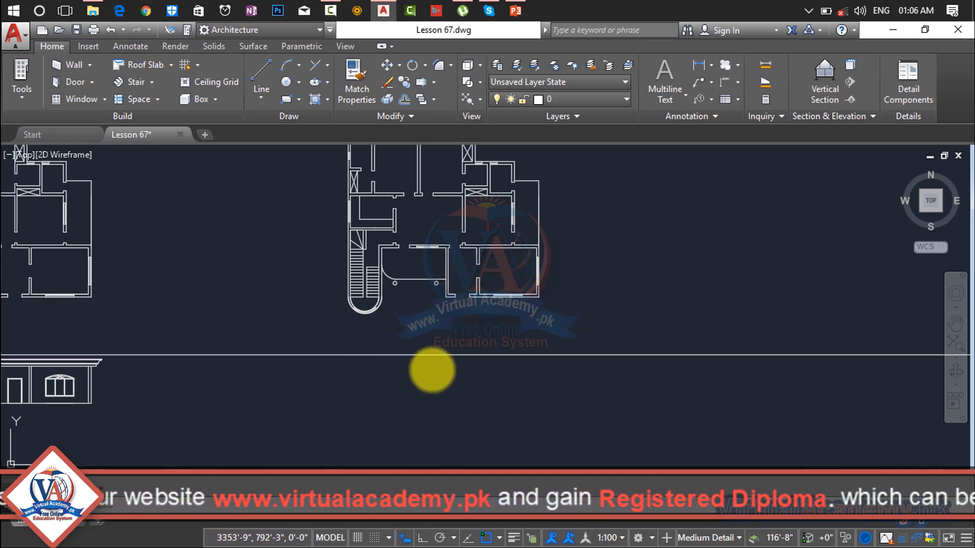
# - Draw two vertical construction lines, one just outside each side of the copied floor plan
pyautogui.write('x')
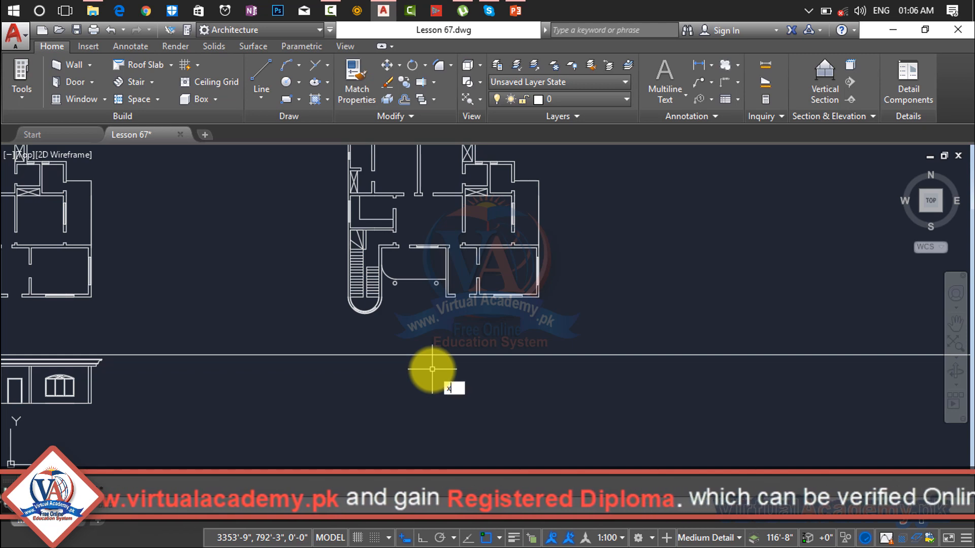
pyautogui.write('l')
pyautogui.press('Return')
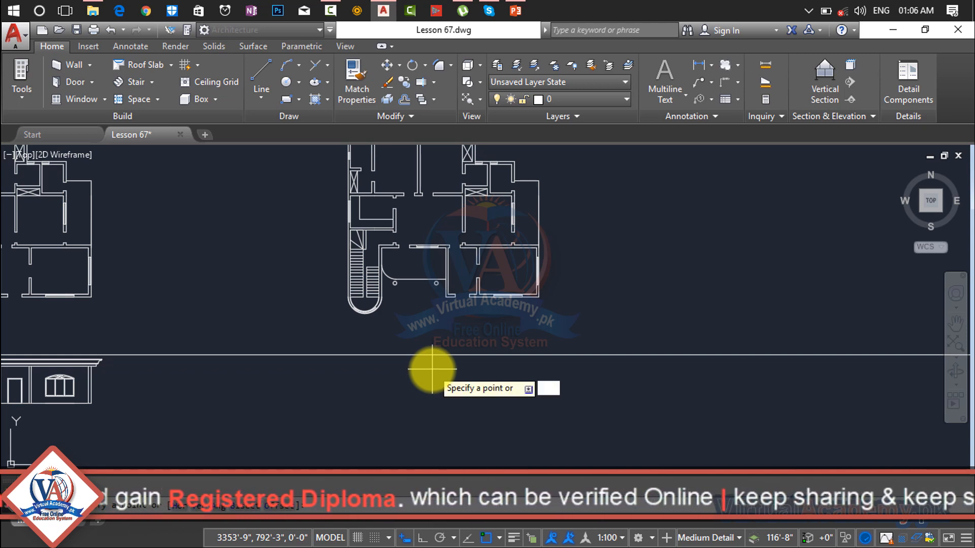
pyautogui.write('v')
pyautogui.press('Return')
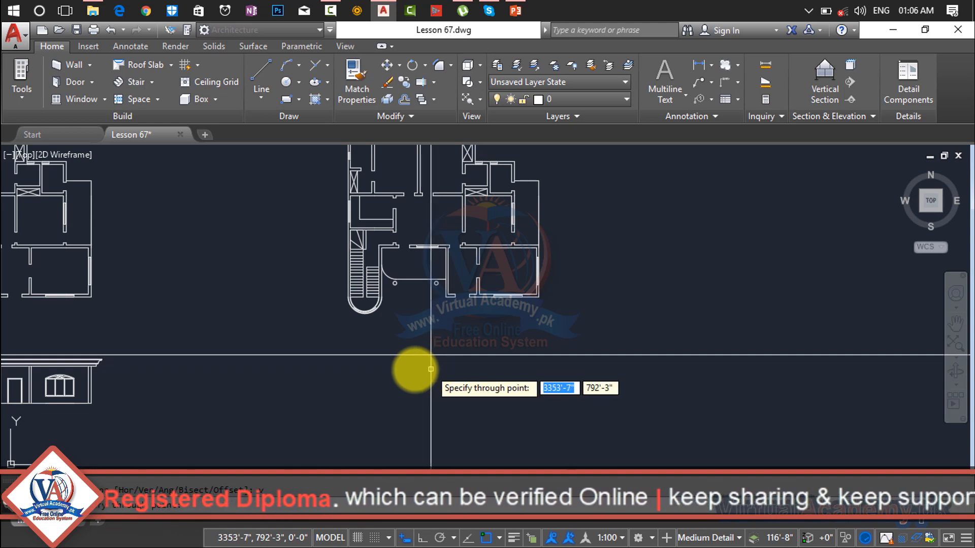
pyautogui.click(336, 368)
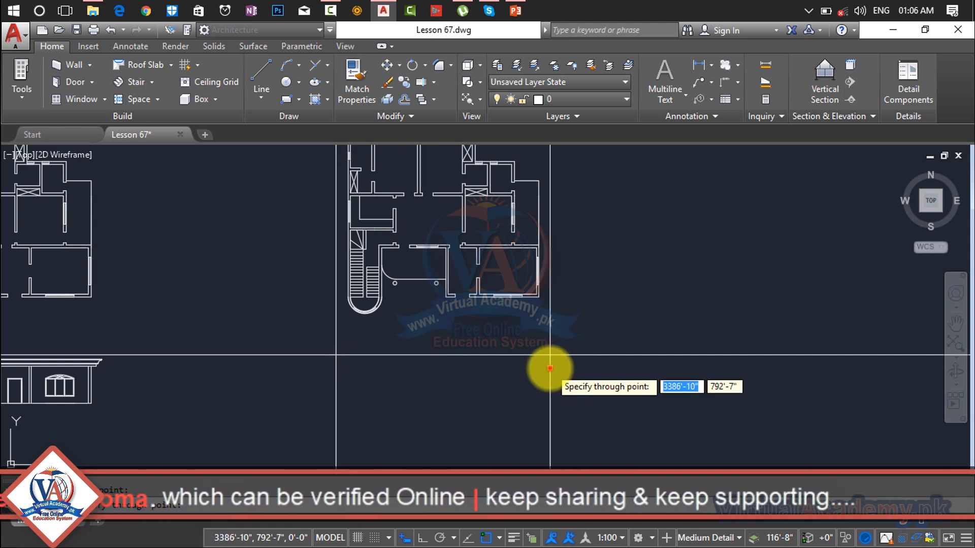
pyautogui.click(550, 369)
pyautogui.press('Return')
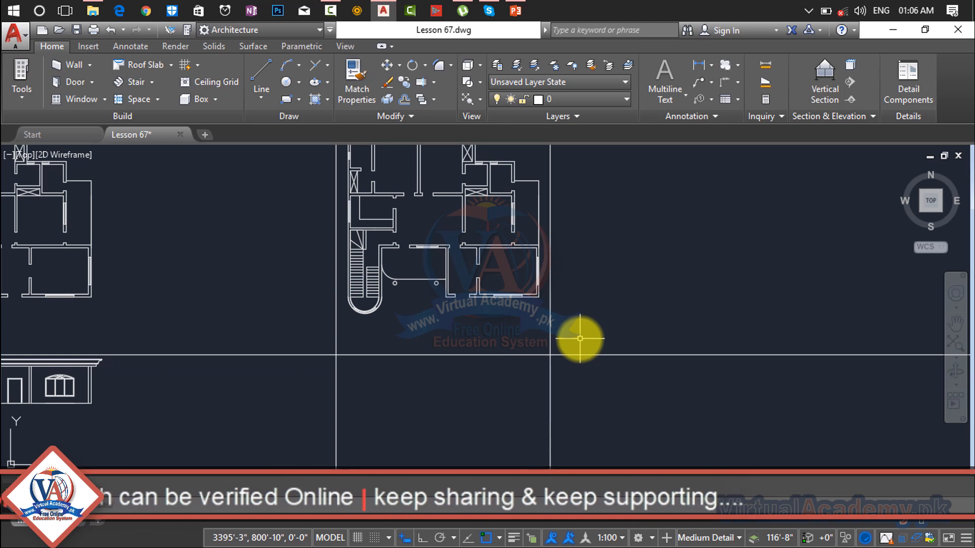
# - Trim the horizontal construction line's ends outside the two vertical lines and the vertical lines' parts below the horizontal one
pyautogui.write('tr')
pyautogui.press('Return')
pyautogui.click(606, 303)
pyautogui.click(605, 393)
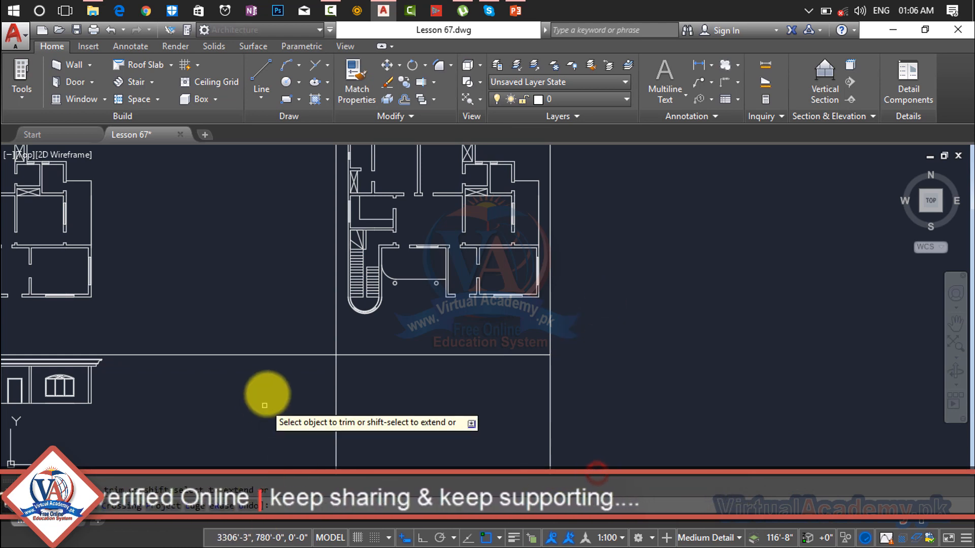
pyautogui.click(285, 307)
pyautogui.click(283, 442)
pyautogui.click(635, 403)
pyautogui.click(259, 429)
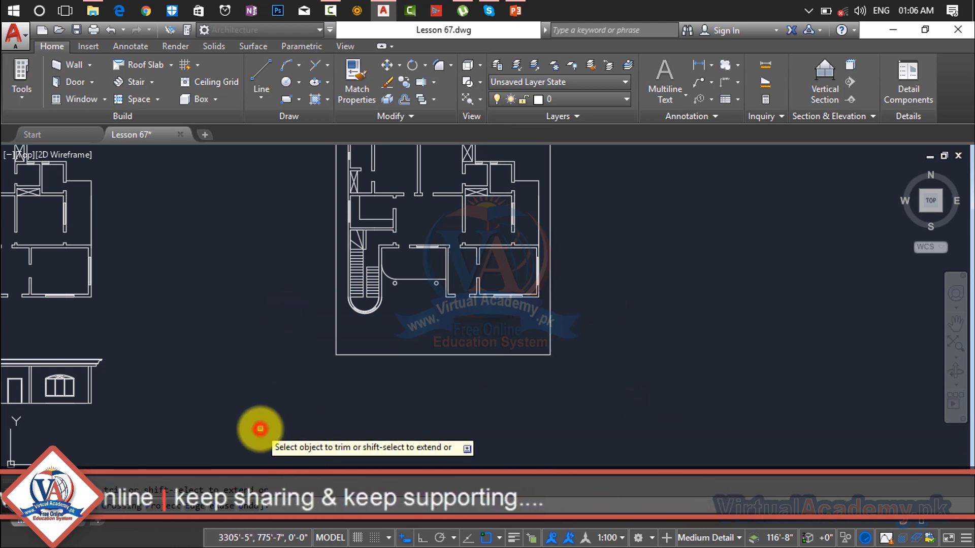
pyautogui.press('Escape')
# - Erase the two remaining vertical construction lines running along both sides of the copied floor plan
pyautogui.moveTo(594, 235); pyautogui.dragTo(631, 446, button='middle')
pyautogui.click(634, 295)
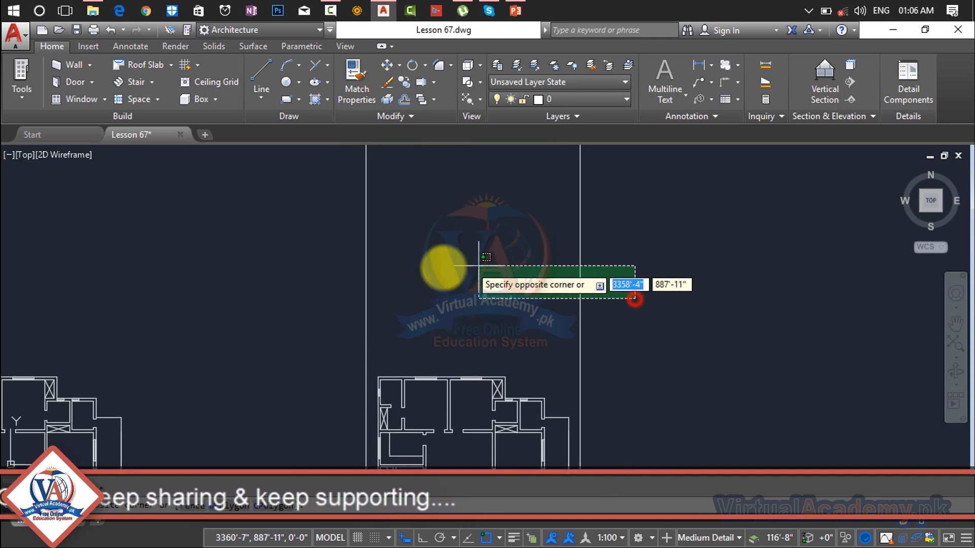
pyautogui.click(333, 279)
pyautogui.press('Delete')
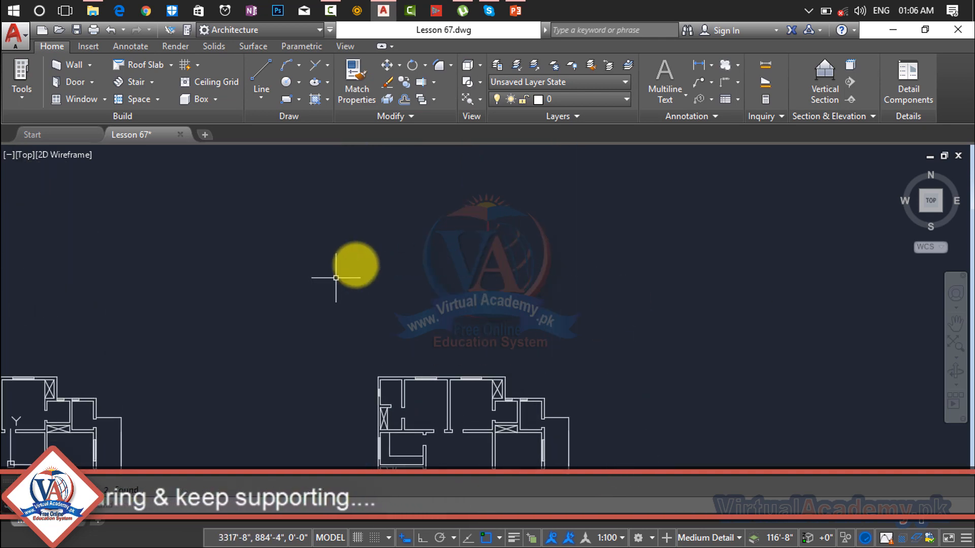
# - Offset the horizontal line beneath the copied floor plan downward by 10'6"
pyautogui.scroll(-4, 506, 404)
pyautogui.moveTo(509, 398); pyautogui.dragTo(505, 236, button='middle')
pyautogui.scroll(6, 485, 297)
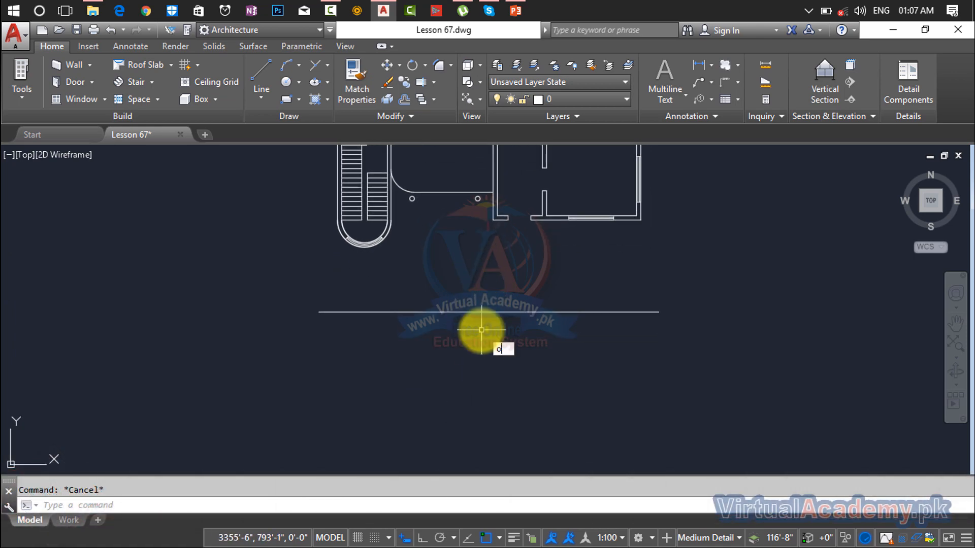
pyautogui.press('Return')
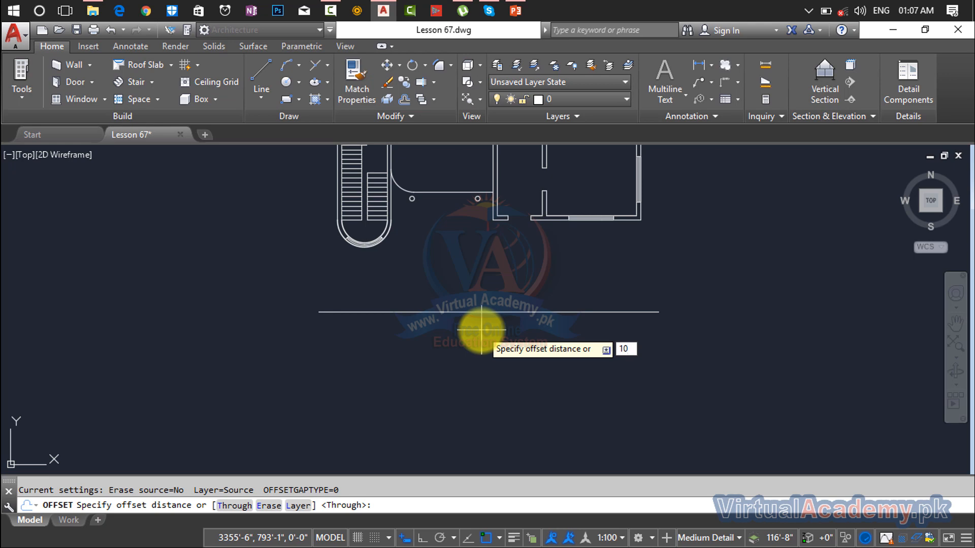
pyautogui.write('10\'6"')
pyautogui.press('Return')
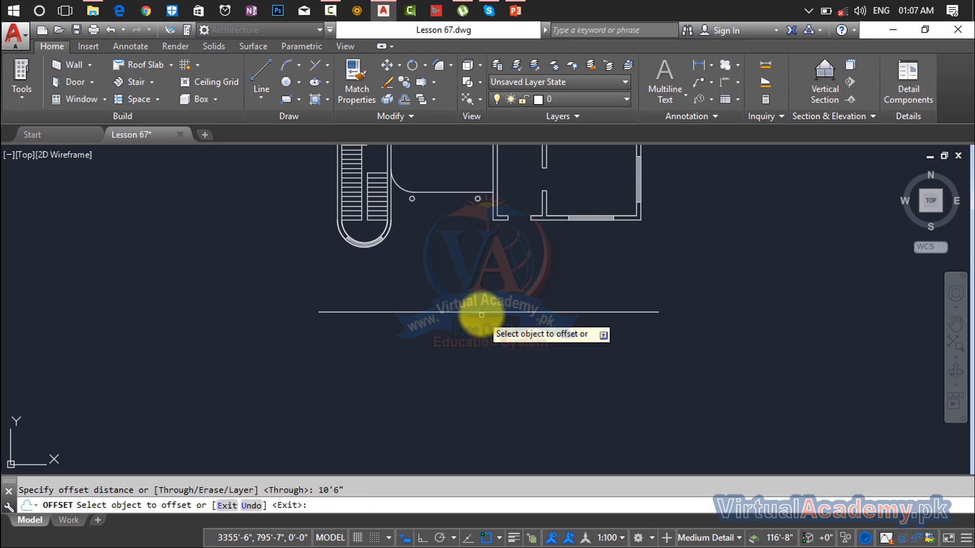
pyautogui.click(470, 312)
pyautogui.click(479, 417)
pyautogui.scroll(-5, 475, 385)
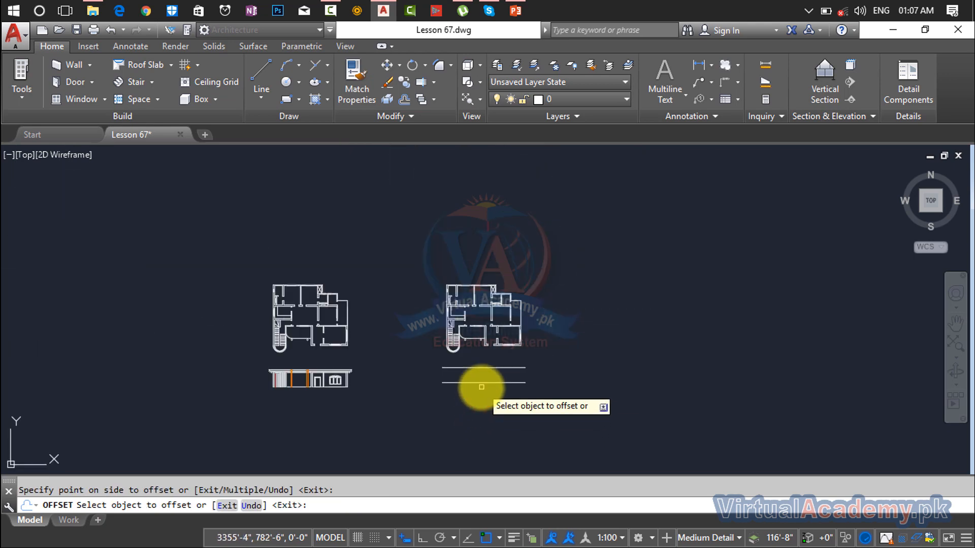
pyautogui.scroll(5, 472, 379)
pyautogui.press('Escape')
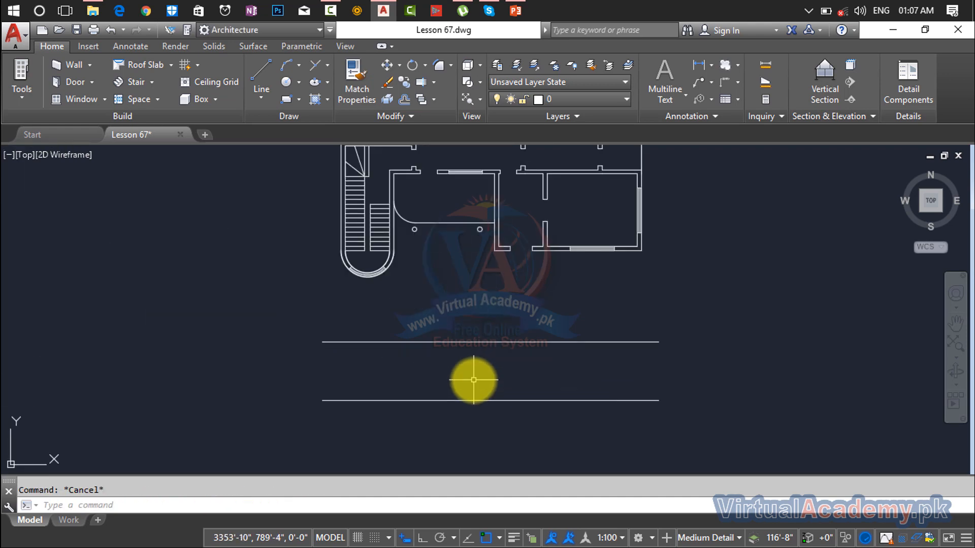
# - Draw vertical construction lines through the outer and inner corners of the copied floor plan's lower-right wall corner
pyautogui.scroll(2, 474, 365)
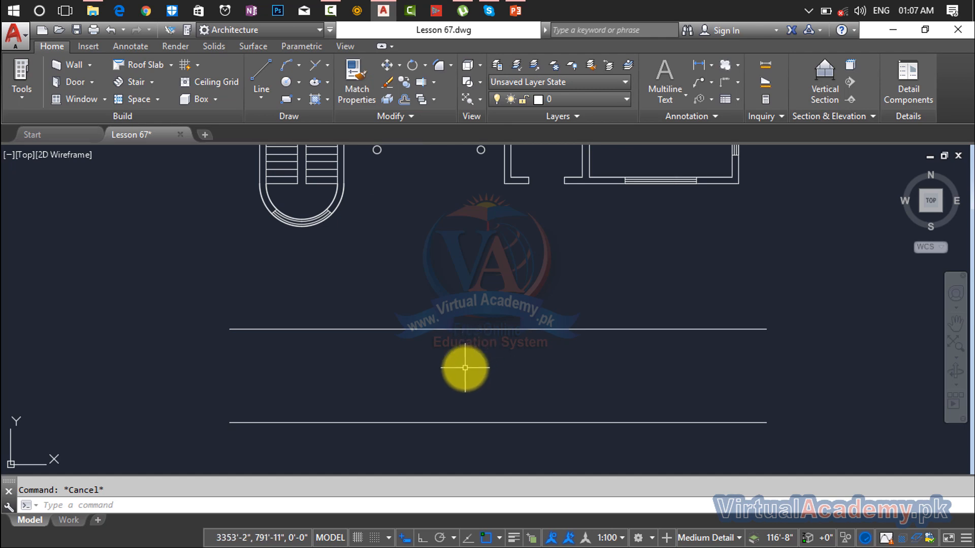
pyautogui.moveTo(593, 333); pyautogui.dragTo(315, 358, button='middle')
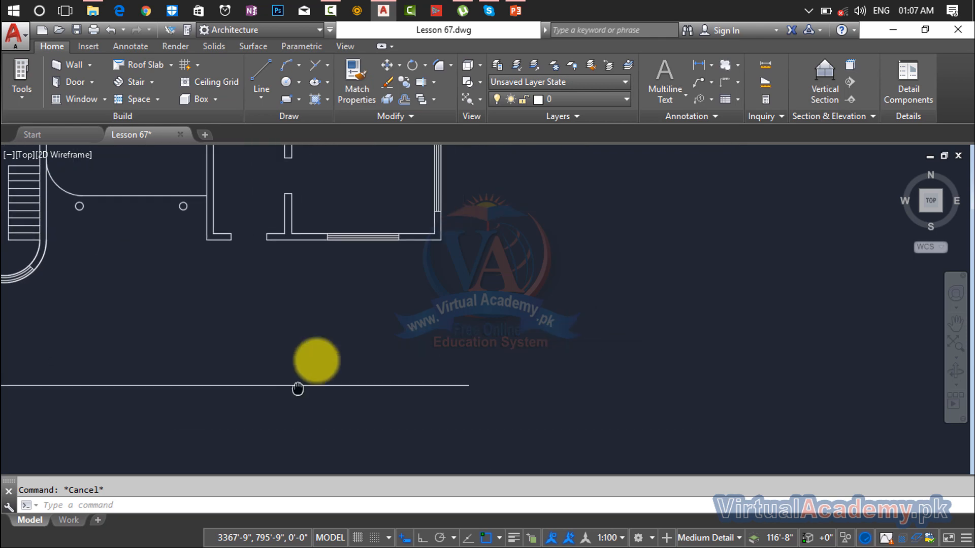
pyautogui.scroll(4, 422, 207)
pyautogui.scroll(3, 443, 226)
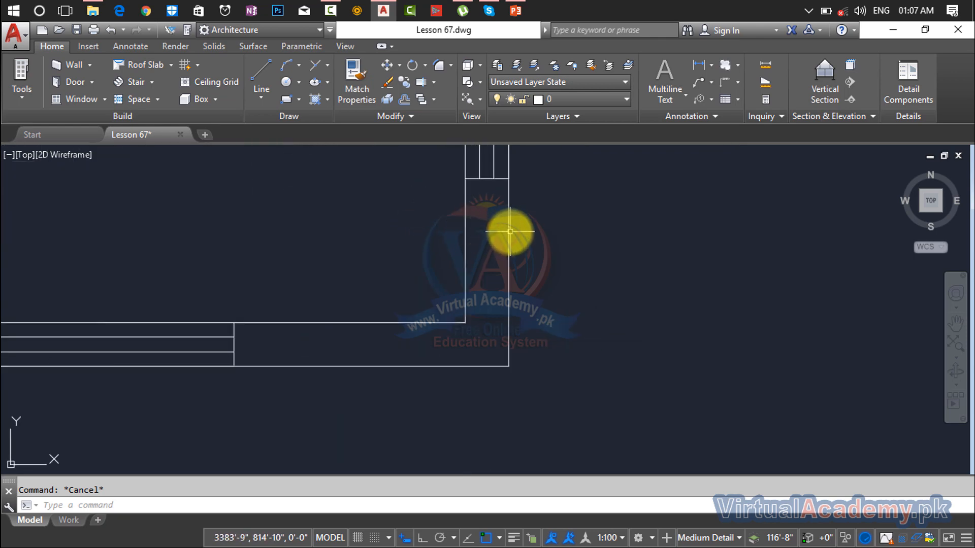
pyautogui.scroll(-6, 509, 232)
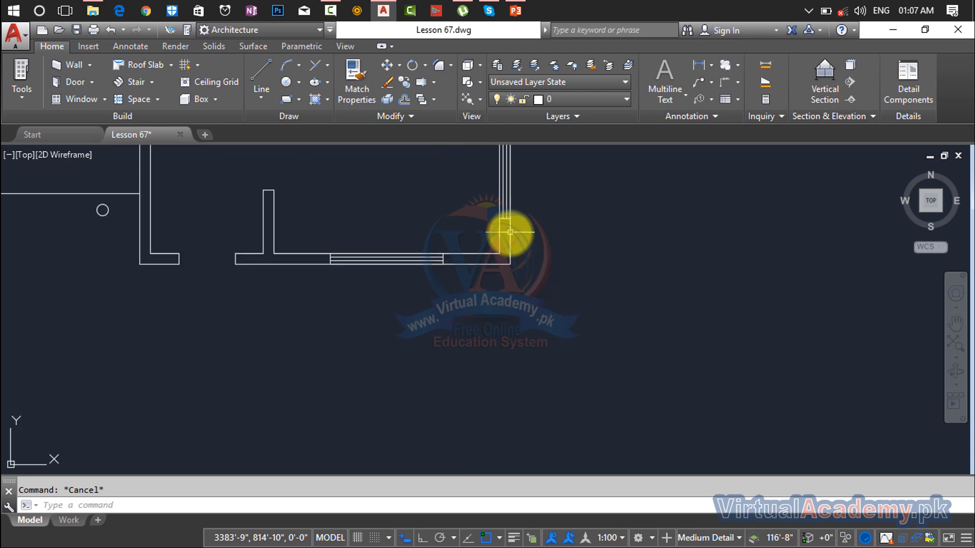
pyautogui.moveTo(510, 231); pyautogui.dragTo(565, 246, button='middle')
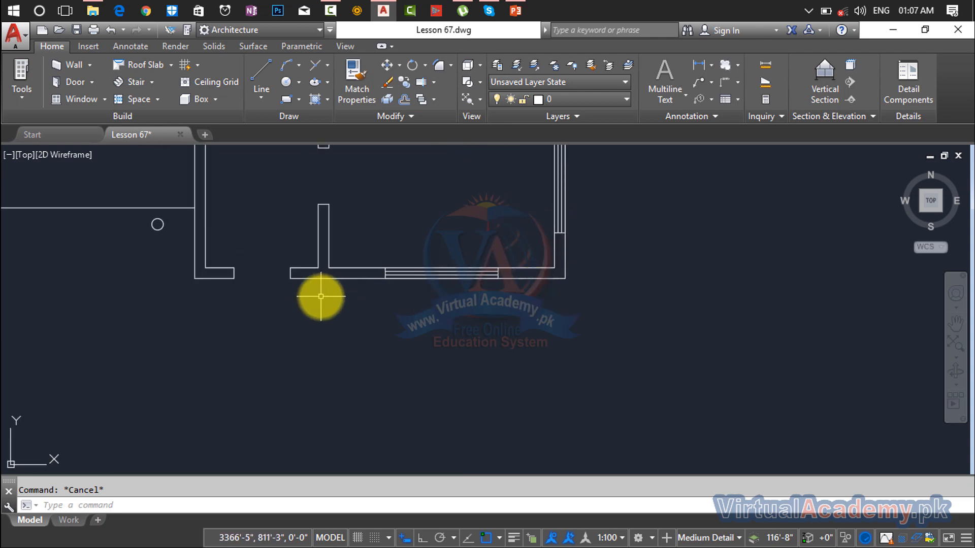
pyautogui.scroll(4, 555, 244)
pyautogui.scroll(2, 555, 243)
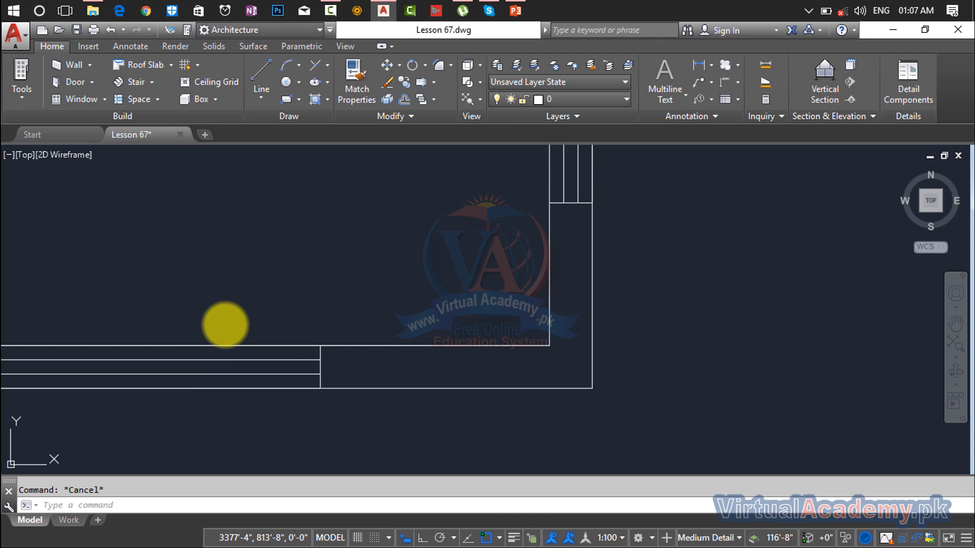
pyautogui.write('xl')
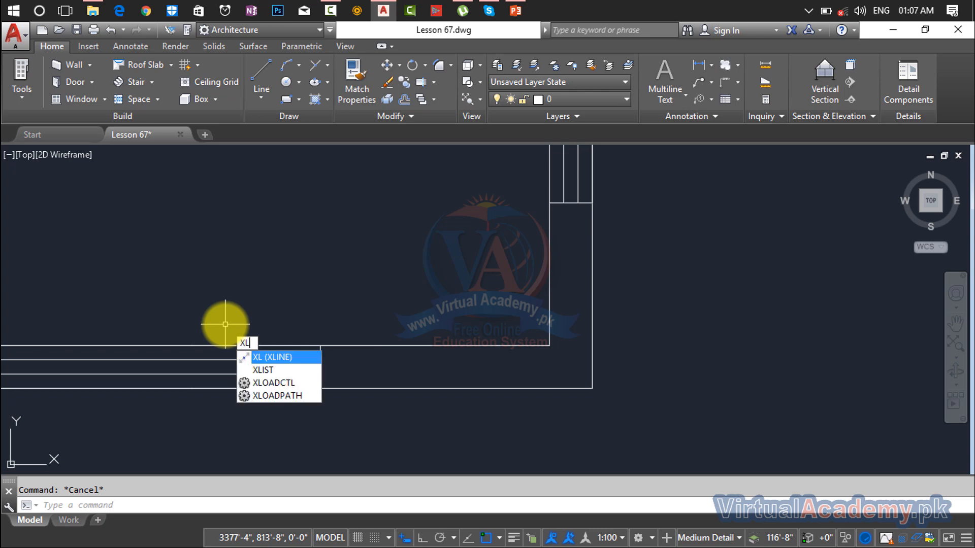
pyautogui.press('Return')
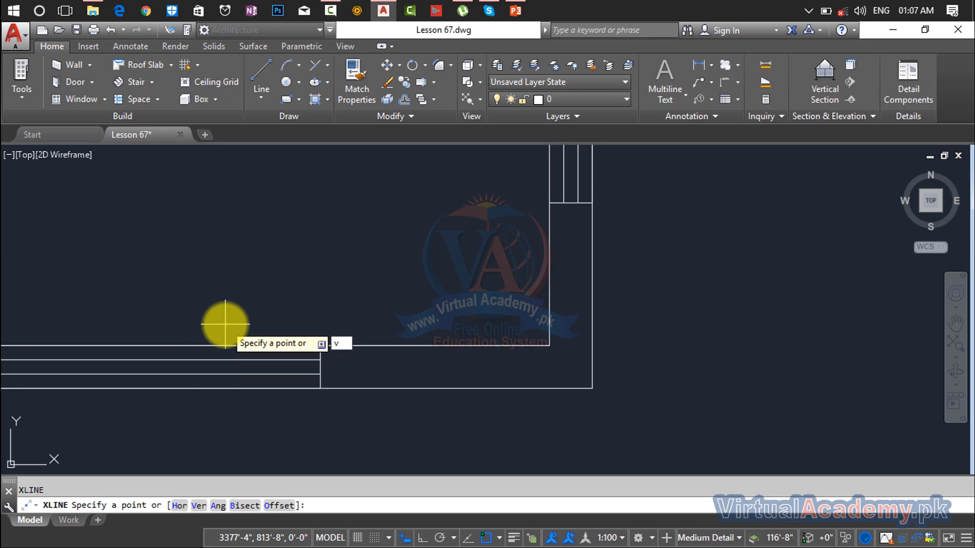
pyautogui.write('v')
pyautogui.press('Return')
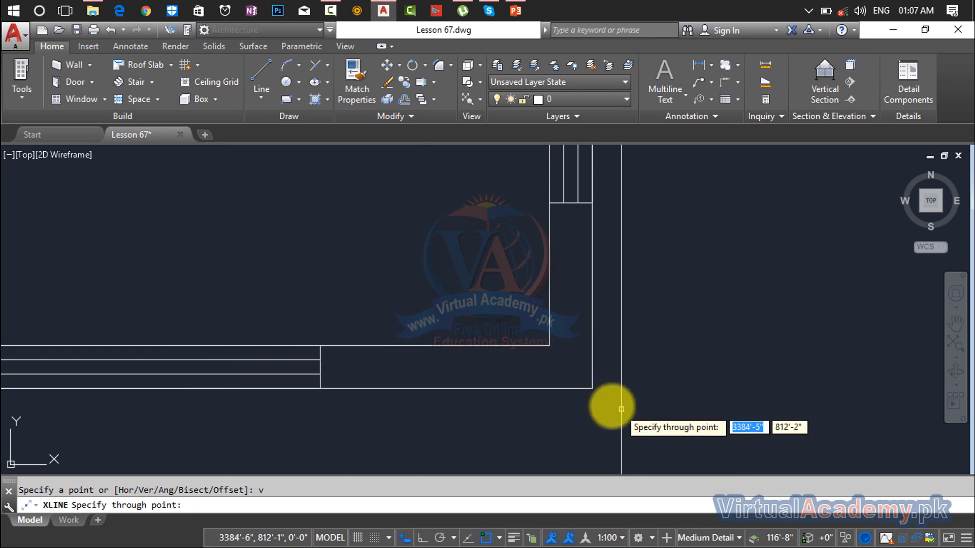
pyautogui.scroll(3, 599, 396)
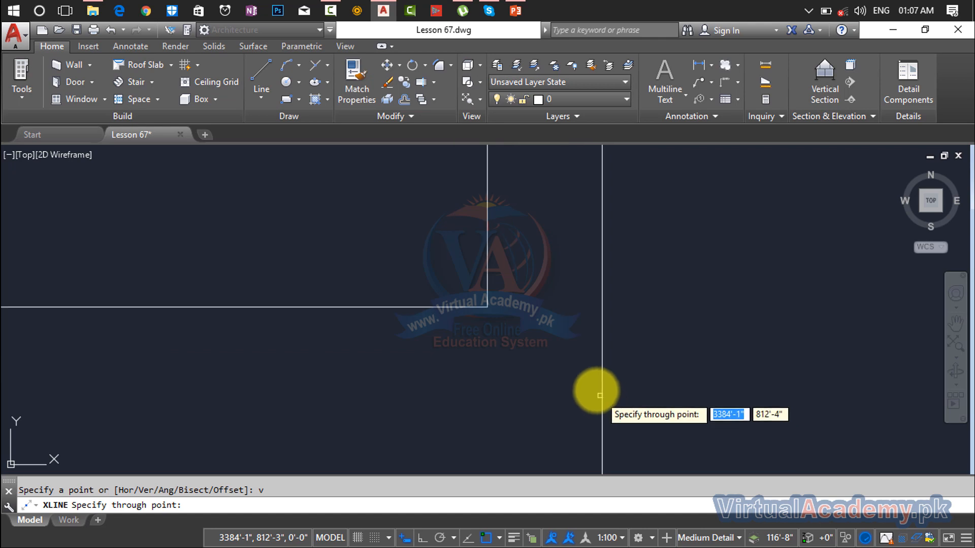
pyautogui.click(487, 307)
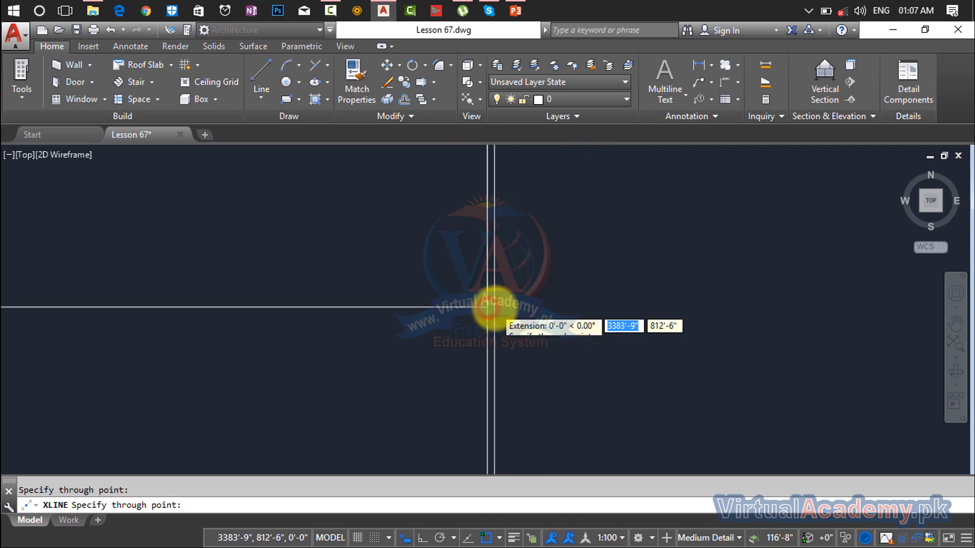
pyautogui.scroll(-5, 539, 480)
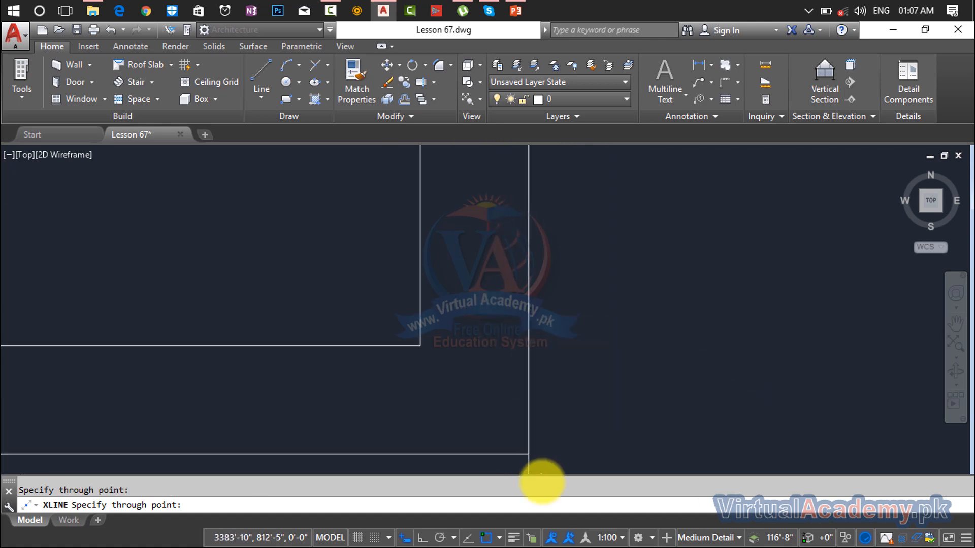
pyautogui.click(426, 351)
# - Draw vertical construction lines through both ends of the window in the lower-right room's front wall
pyautogui.scroll(-4, 587, 413)
pyautogui.scroll(5, 571, 419)
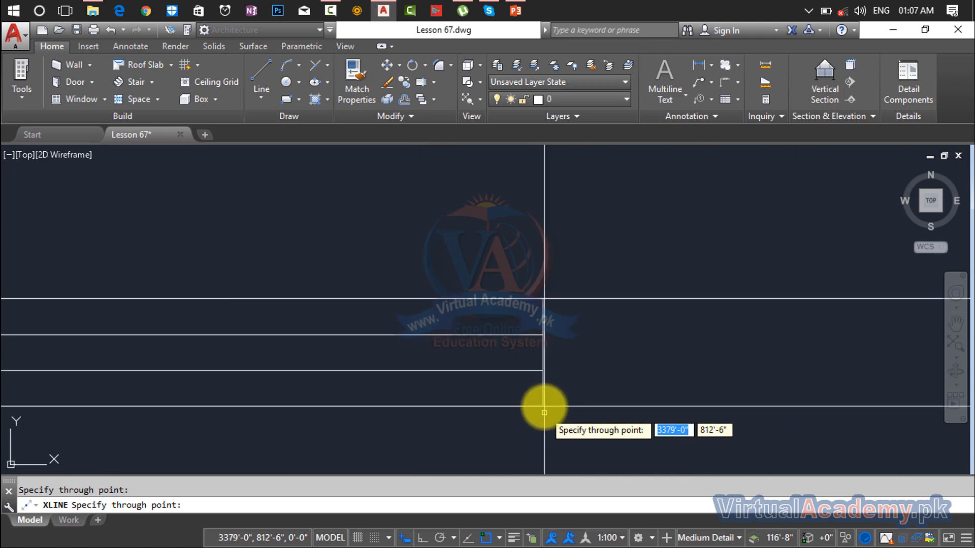
pyautogui.click(541, 404)
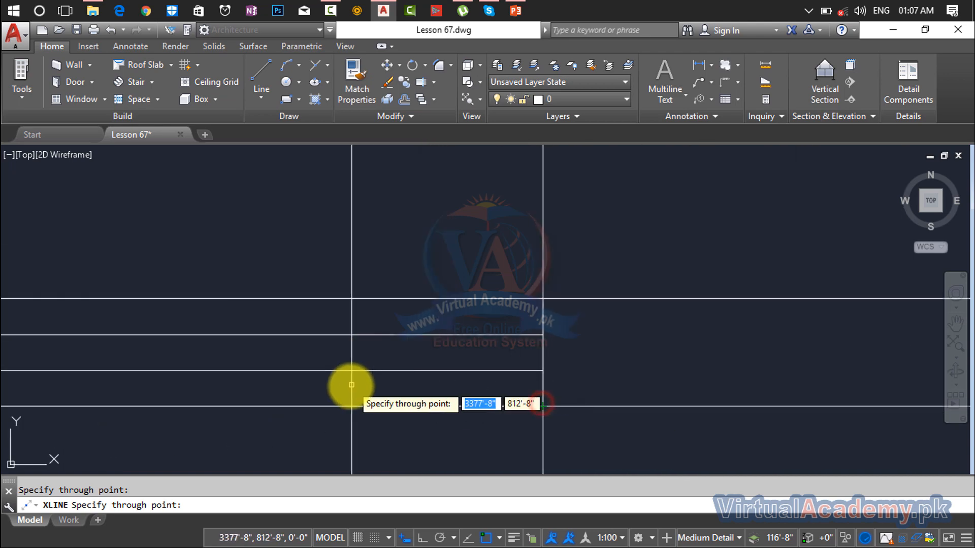
pyautogui.scroll(-4, 924, 398)
pyautogui.scroll(4, 664, 420)
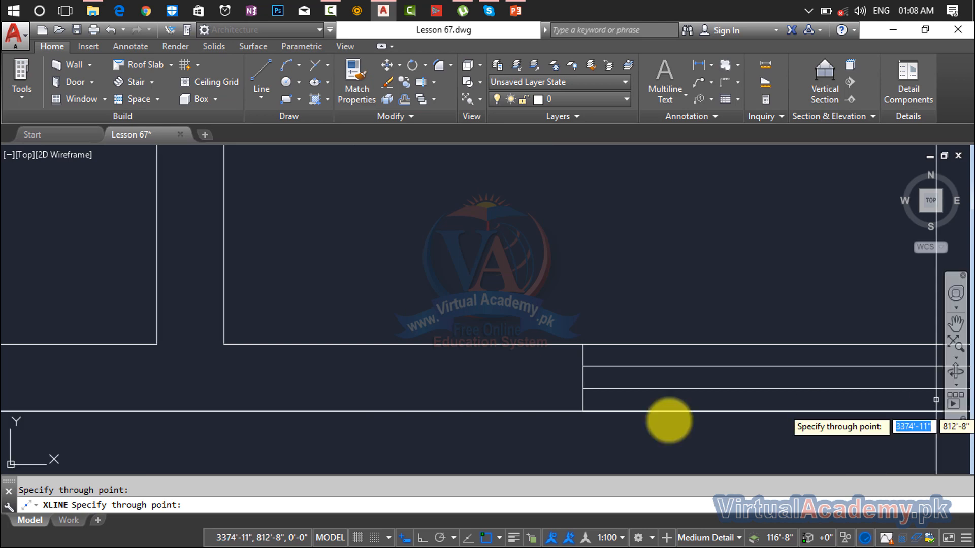
pyautogui.click(583, 412)
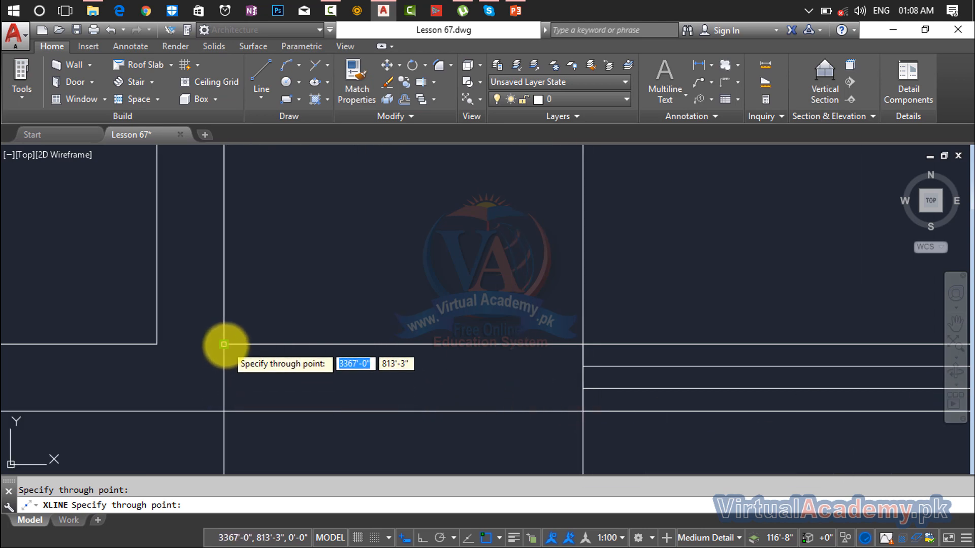
# - Draw vertical construction lines along both faces of the interior wall left of the front window
pyautogui.click(224, 344)
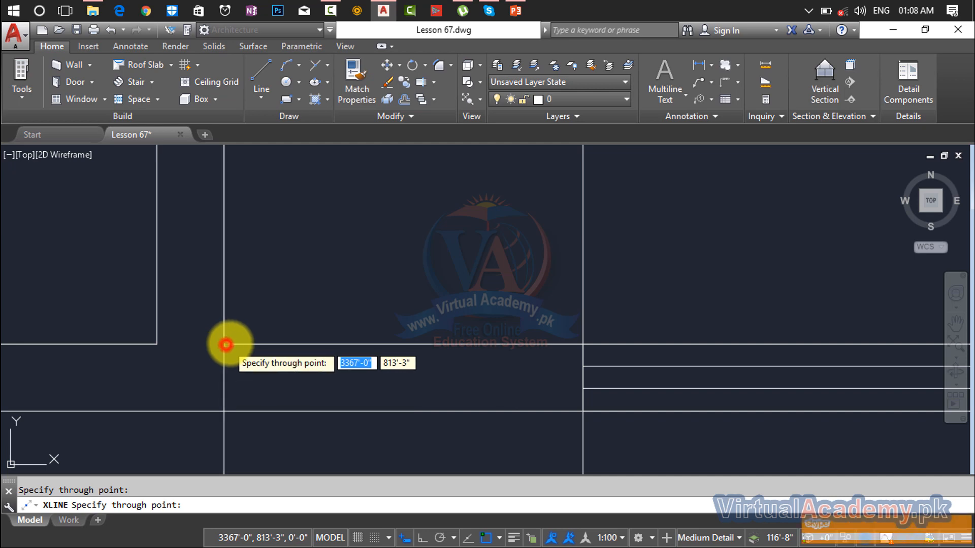
pyautogui.click(156, 344)
pyautogui.press('Escape')
pyautogui.press('Escape')
pyautogui.scroll(-3, 611, 431)
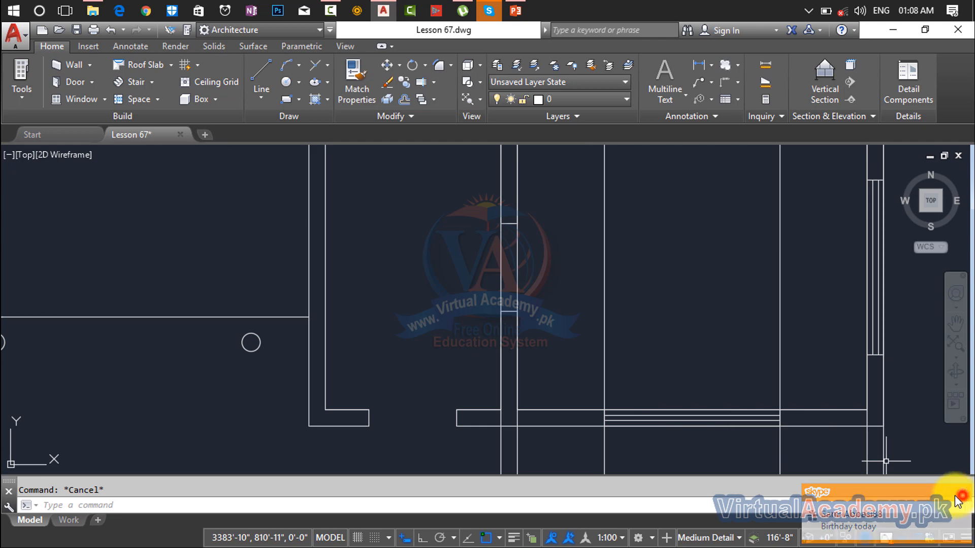
# - Trim the vertical construction lines between the copied plan's front wall and the upper horizontal line
pyautogui.scroll(-5, 621, 375)
pyautogui.scroll(3, 507, 218)
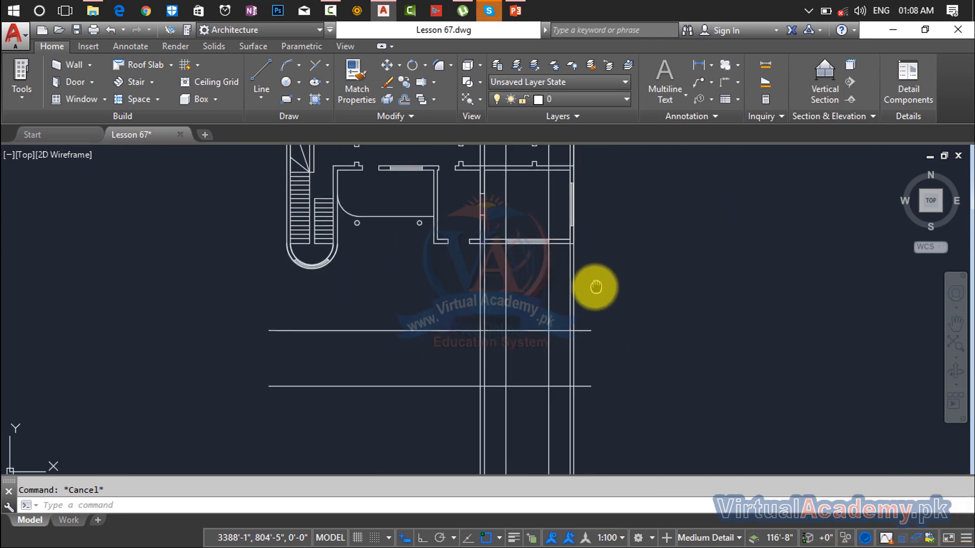
pyautogui.scroll(2, 592, 285)
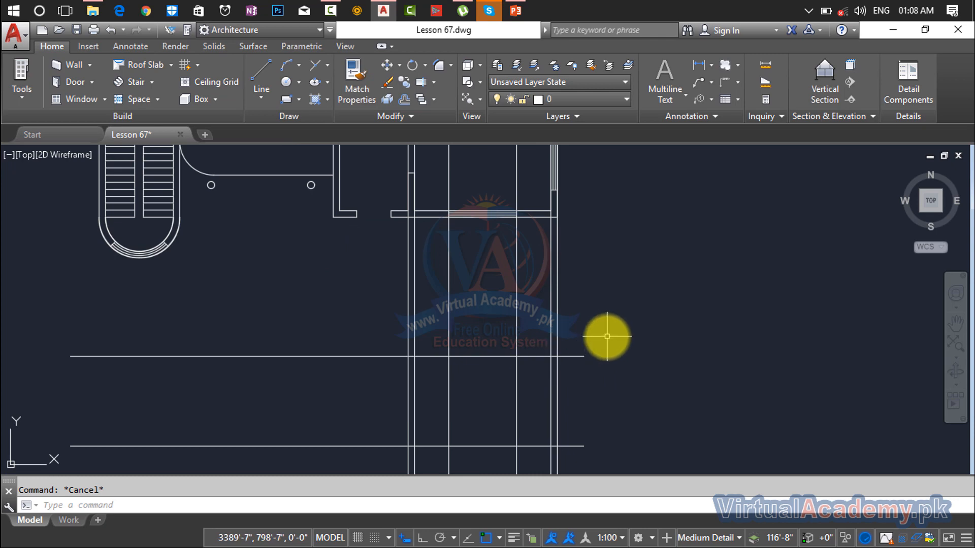
pyautogui.click(333, 294)
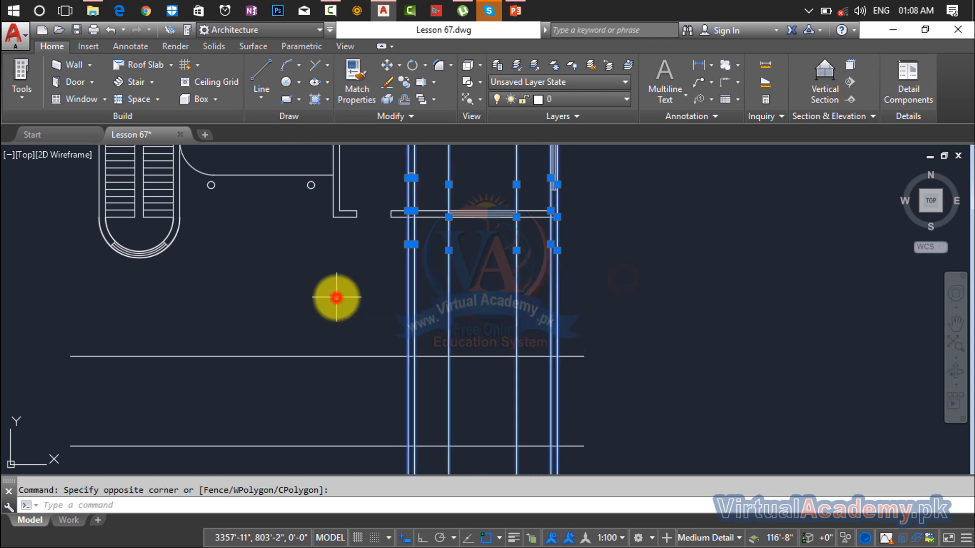
pyautogui.press('Escape')
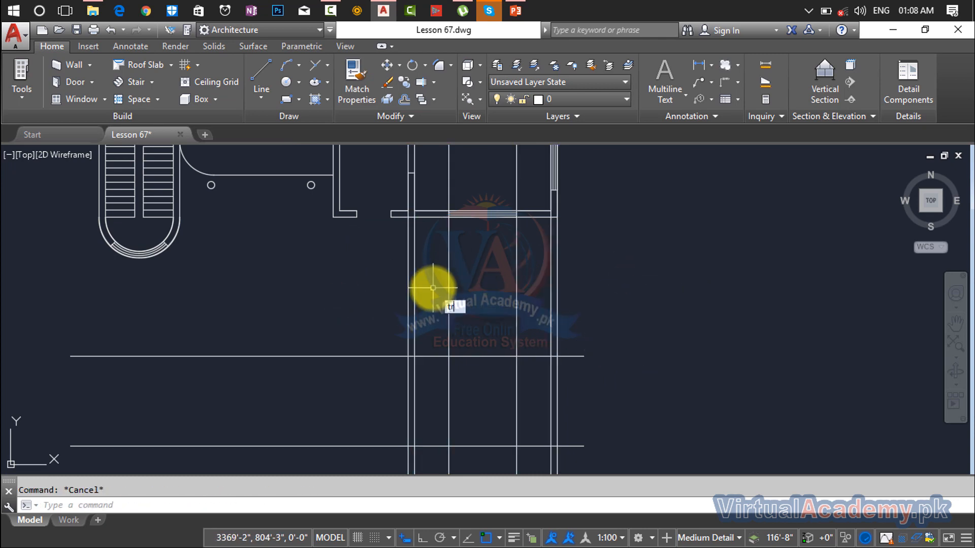
pyautogui.write('tr')
pyautogui.press('Return')
pyautogui.click(651, 283)
pyautogui.click(325, 318)
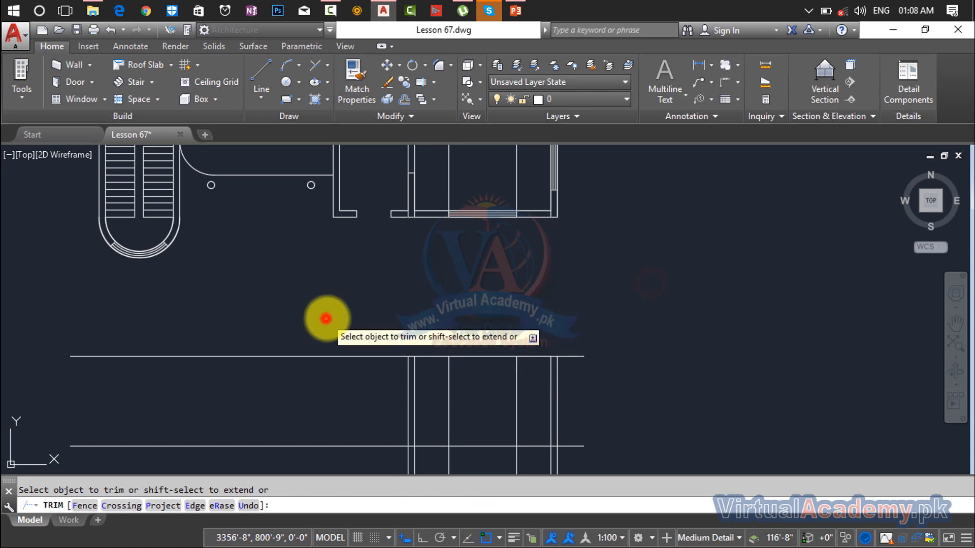
# - Trim the vertical construction lines' parts extending below the lower horizontal line
pyautogui.scroll(-5, 325, 318)
pyautogui.click(627, 337)
pyautogui.click(349, 395)
pyautogui.moveTo(348, 396); pyautogui.dragTo(494, 397, button='middle')
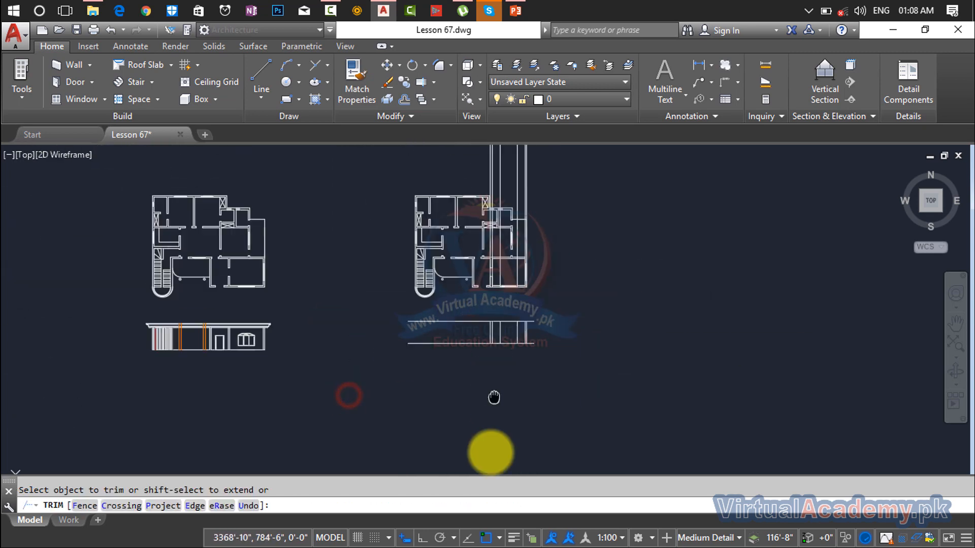
pyautogui.moveTo(556, 147); pyautogui.dragTo(553, 336, button='middle')
pyautogui.press('Escape')
# - Erase the leftover vertical construction lines running through and above the copied floor plan
pyautogui.click(570, 289)
pyautogui.click(413, 317)
pyautogui.press('Delete')
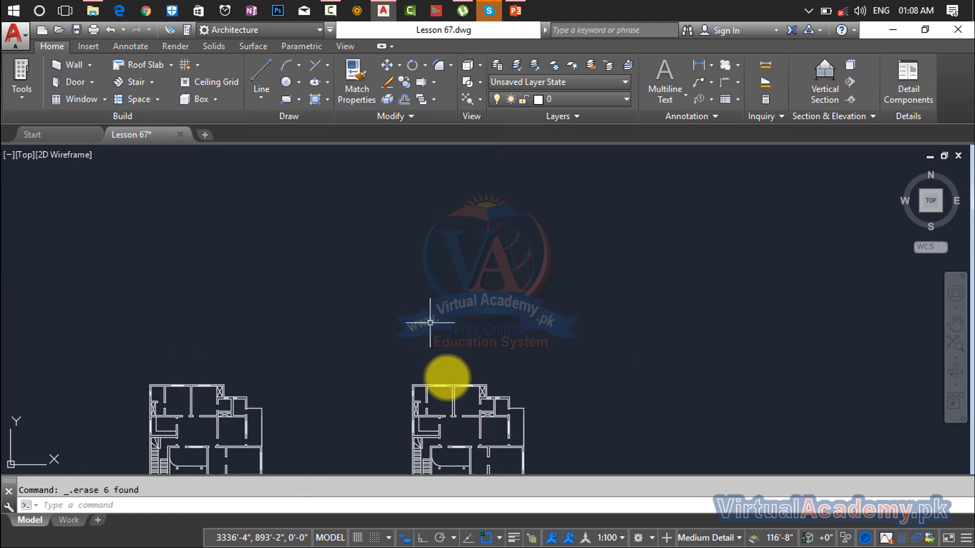
pyautogui.moveTo(480, 423); pyautogui.dragTo(450, 228, button='middle')
pyautogui.scroll(6, 442, 316)
pyautogui.scroll(2, 548, 292)
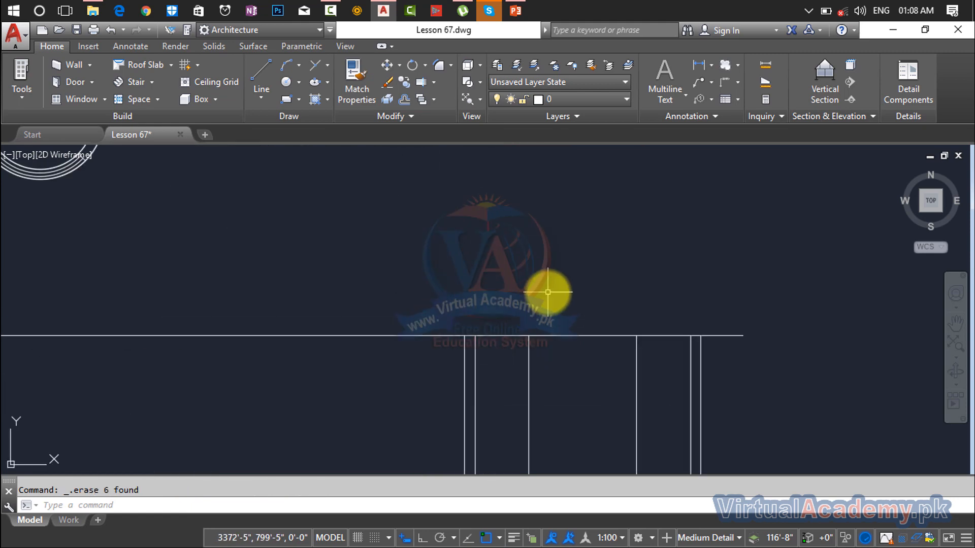
# - Draw a horizontal line along the new elevation's base line between the two vertical window lines
pyautogui.moveTo(522, 254); pyautogui.dragTo(467, 192, button='middle')
pyautogui.scroll(-2, 559, 298)
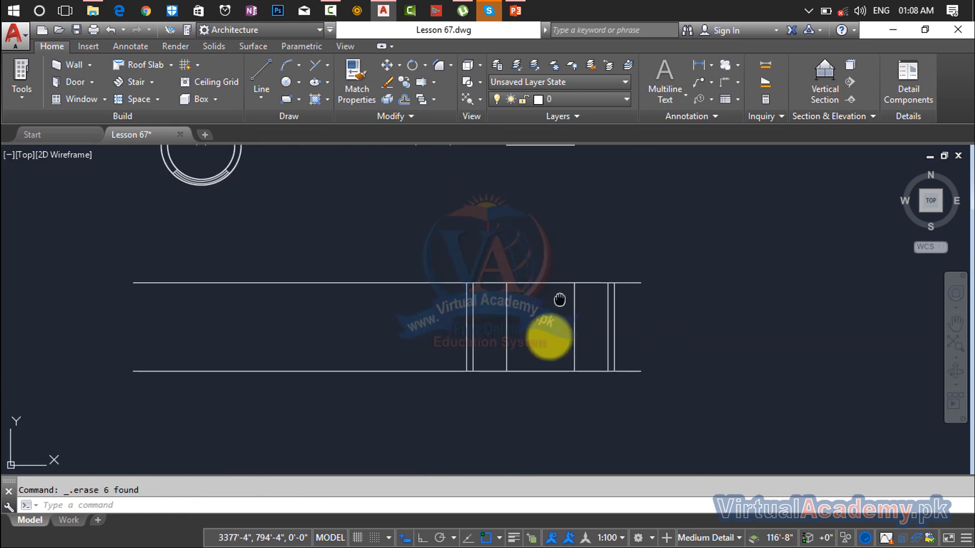
pyautogui.moveTo(560, 300); pyautogui.dragTo(508, 488, button='middle')
pyautogui.scroll(-2, 483, 359)
pyautogui.moveTo(482, 361); pyautogui.dragTo(486, 248, button='middle')
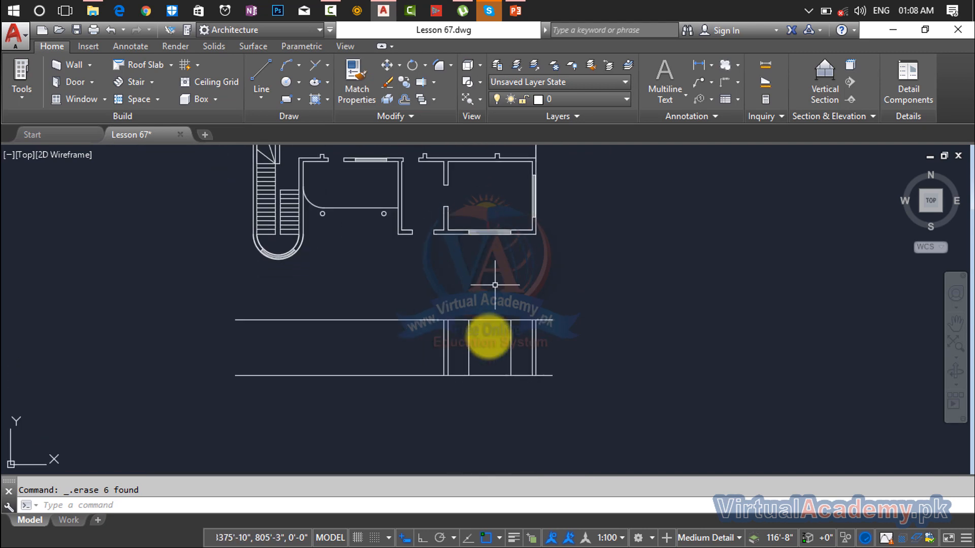
pyautogui.scroll(5, 490, 355)
pyautogui.scroll(3, 478, 347)
pyautogui.press('Escape')
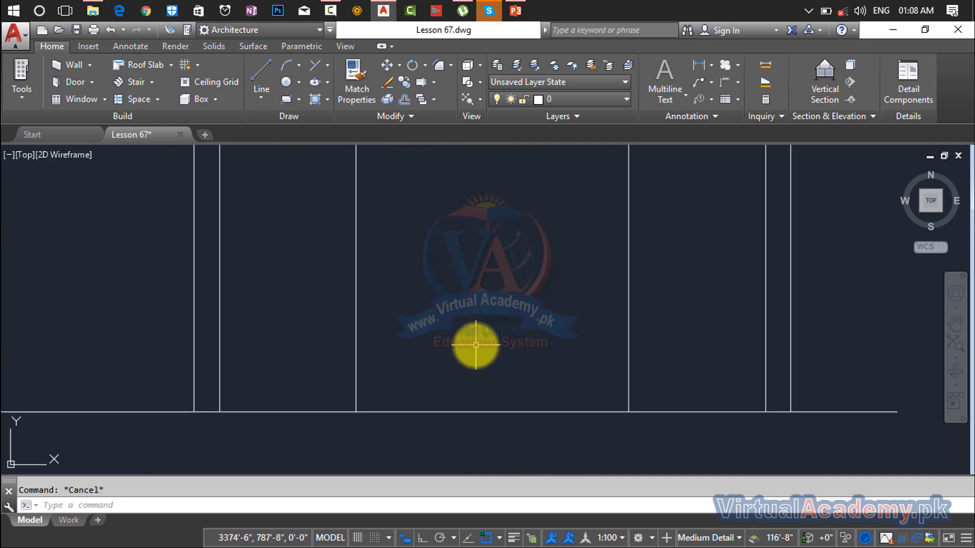
pyautogui.write('l')
pyautogui.press('Return')
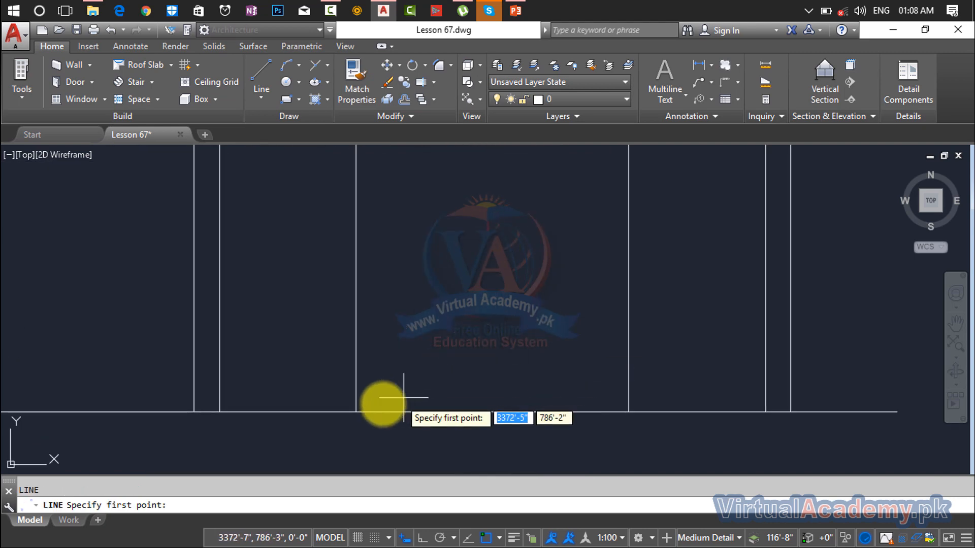
pyautogui.click(356, 412)
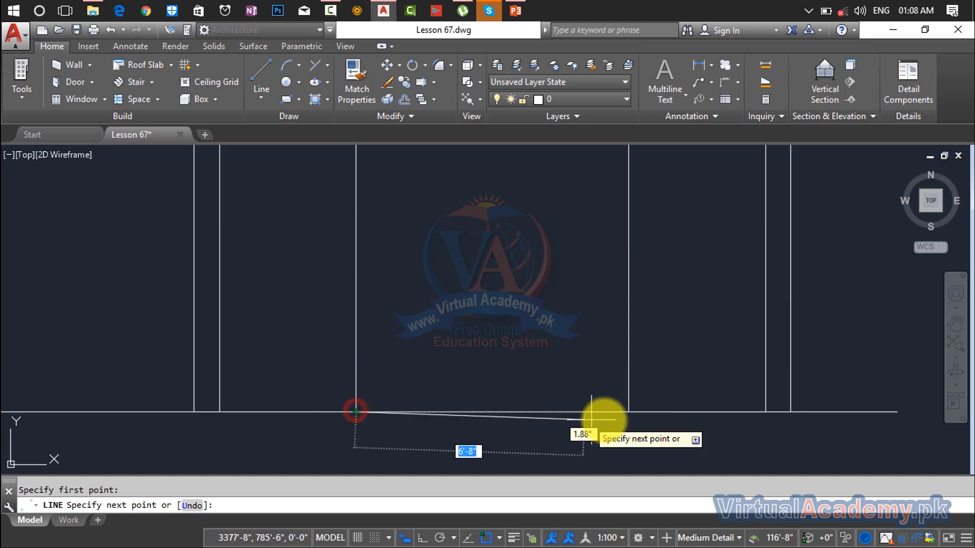
pyautogui.click(628, 412)
pyautogui.press('Escape')
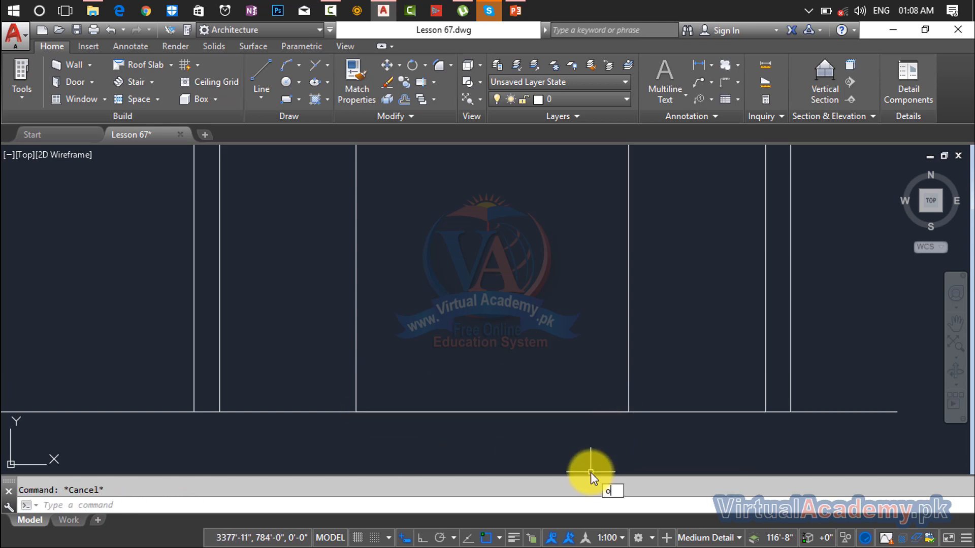
# - Offset the short base line between the window lines 3' upward to form the window sill
pyautogui.write('o')
pyautogui.press('Return')
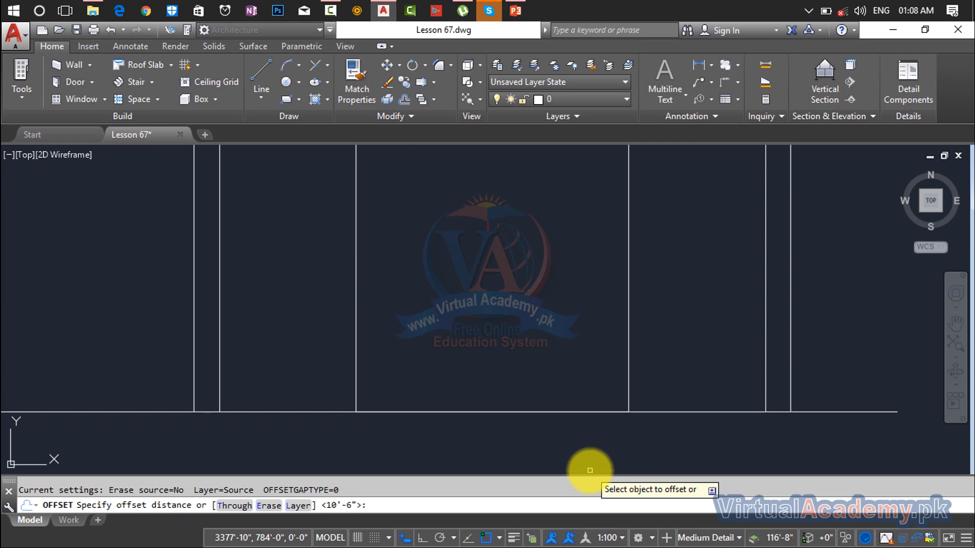
pyautogui.write("3'")
pyautogui.press('Return')
pyautogui.click(557, 411)
pyautogui.click(544, 350)
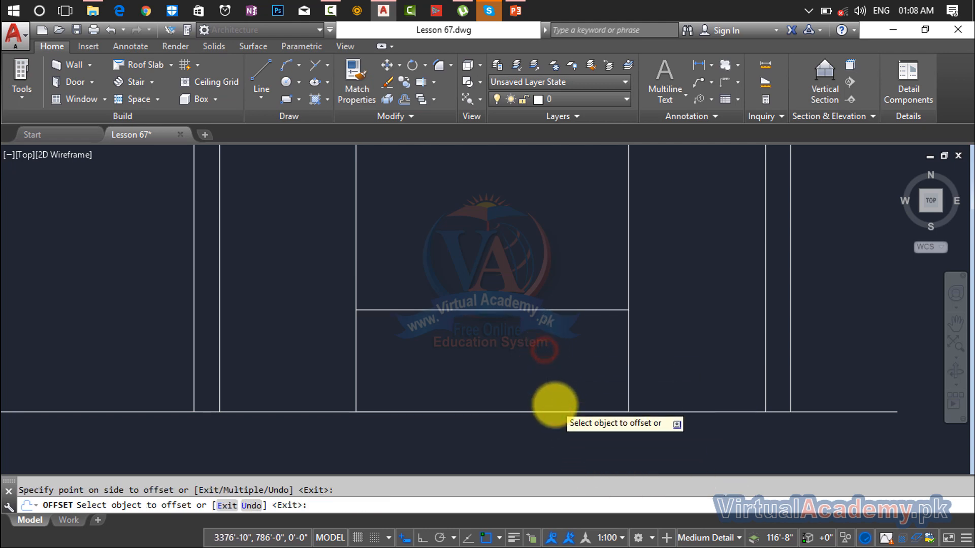
pyautogui.scroll(-4, 555, 405)
pyautogui.press('Escape')
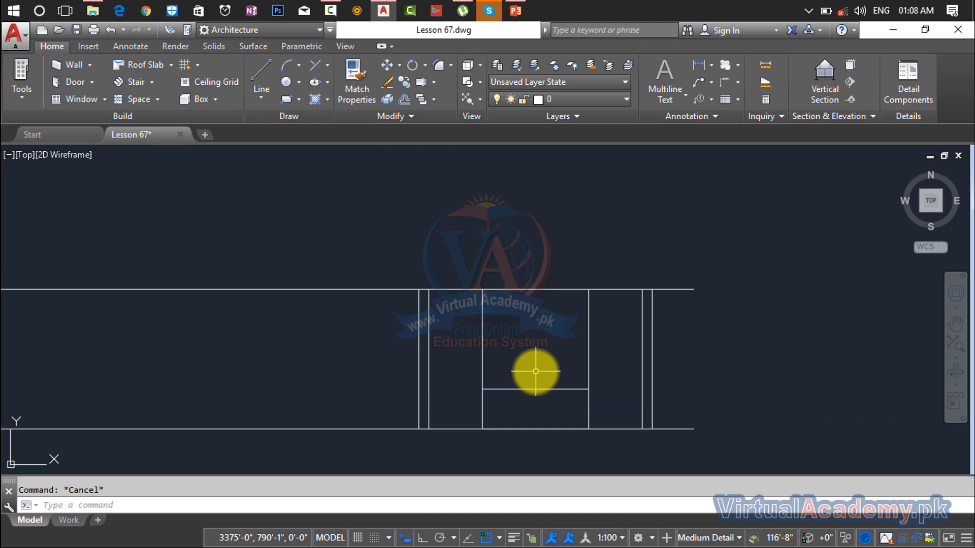
pyautogui.write('o')
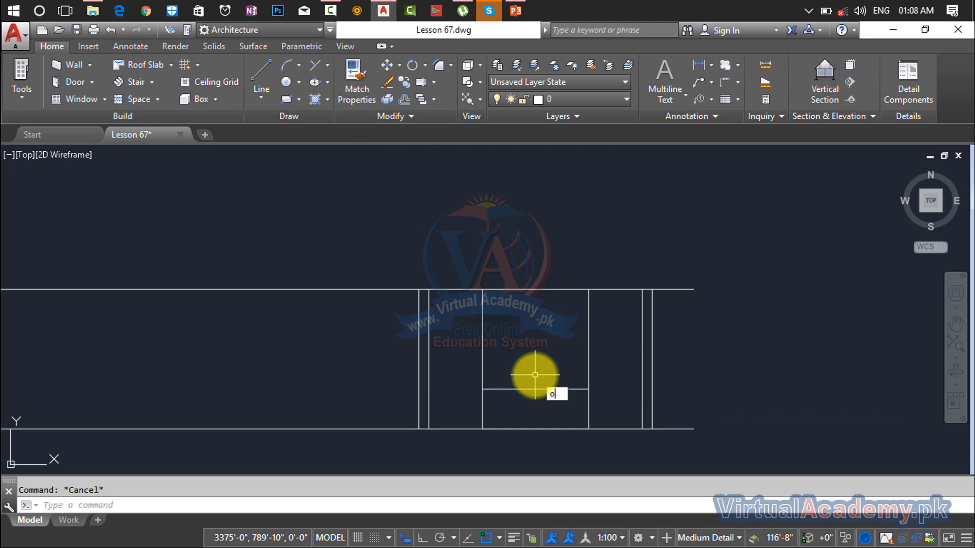
pyautogui.press('Return')
pyautogui.write('4')
pyautogui.press('Return')
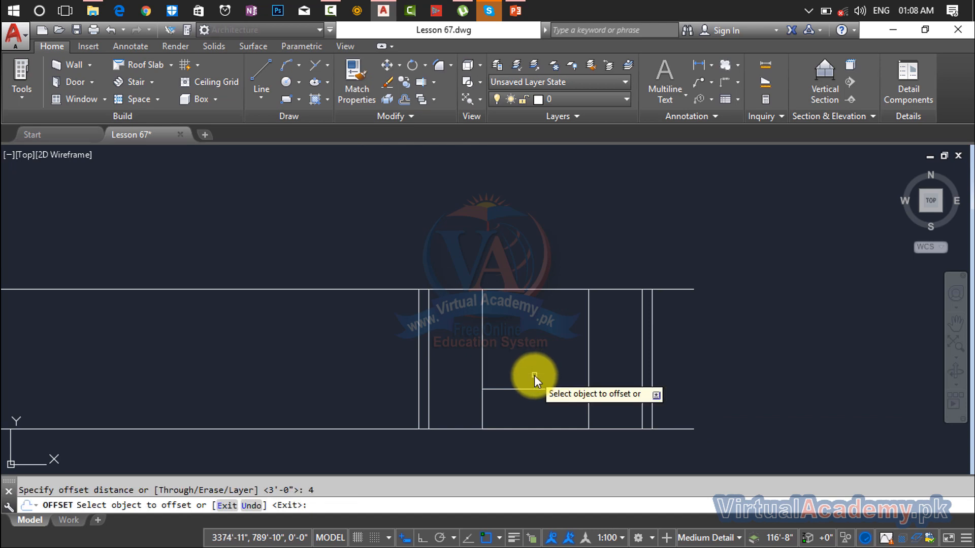
pyautogui.press('Return')
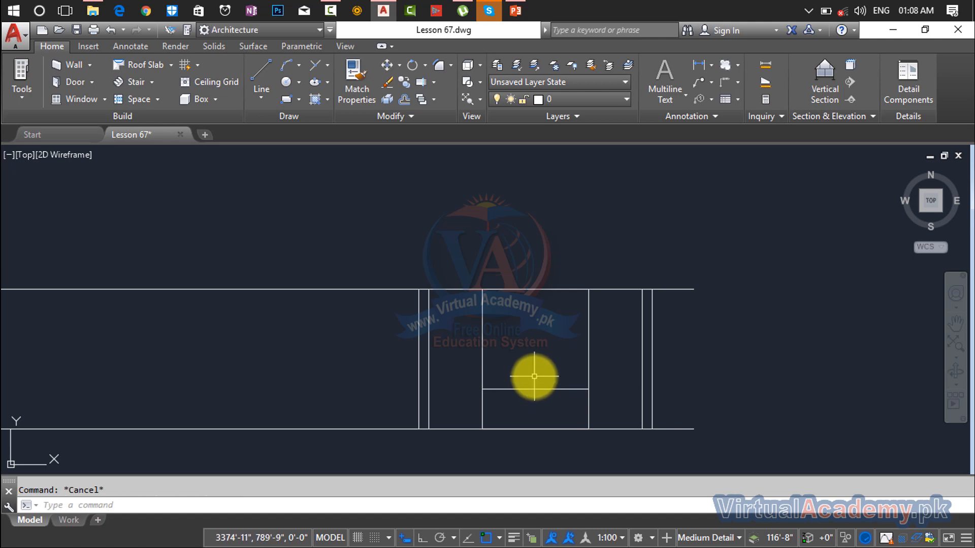
# - Offset the window sill line 4' upward to form the window head
pyautogui.write('o')
pyautogui.press('Return')
pyautogui.press('Return')
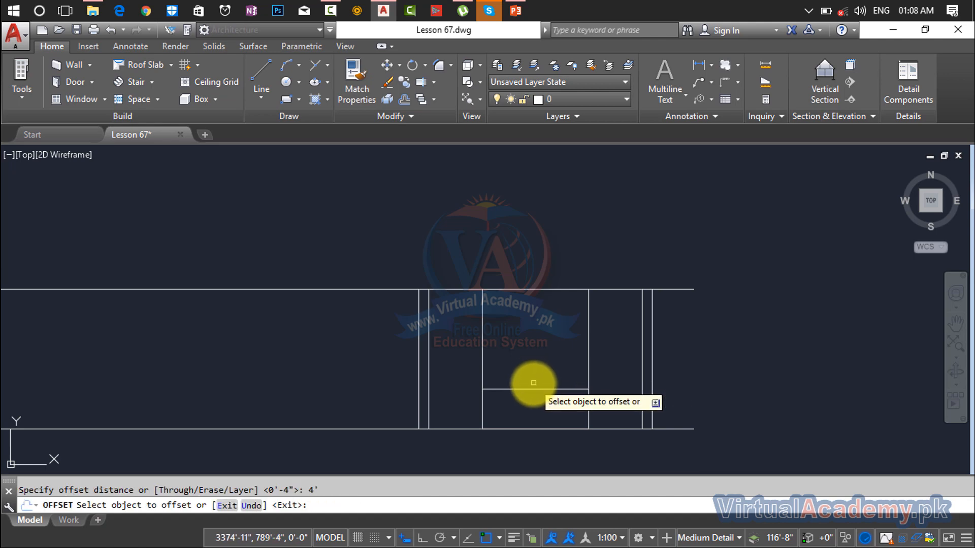
pyautogui.click(533, 389)
pyautogui.click(528, 348)
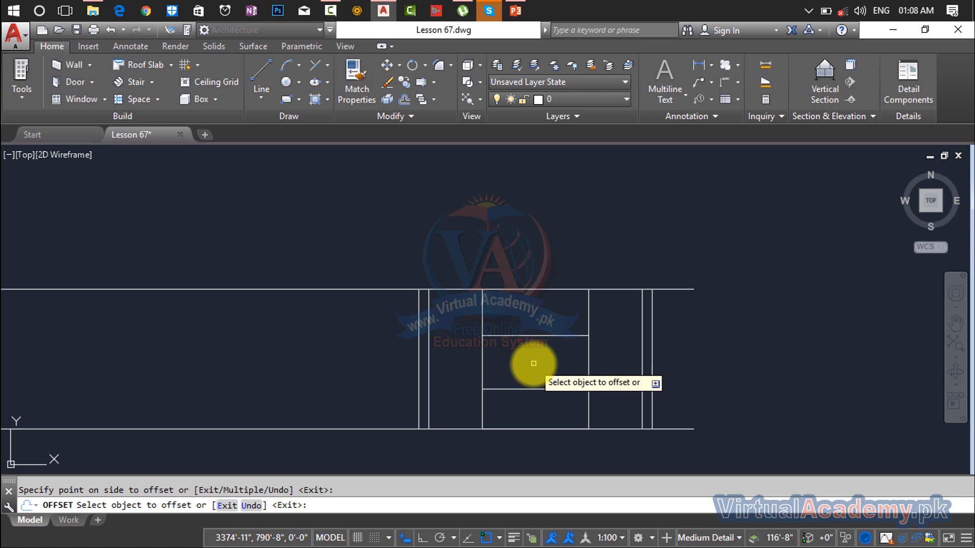
pyautogui.press('Escape')
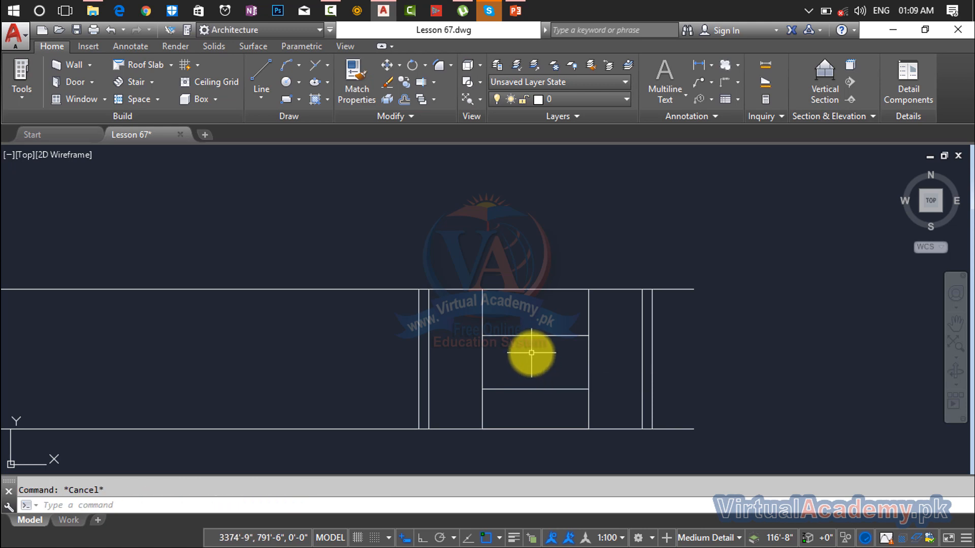
# - Trim both vertical window lines between the window head and the elevation's upper horizontal line
pyautogui.scroll(4, 523, 341)
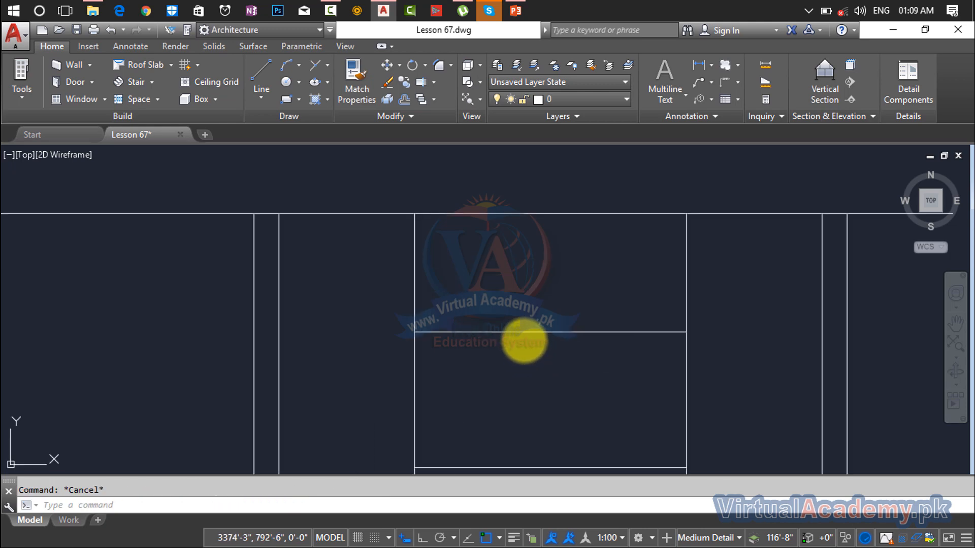
pyautogui.press('Return')
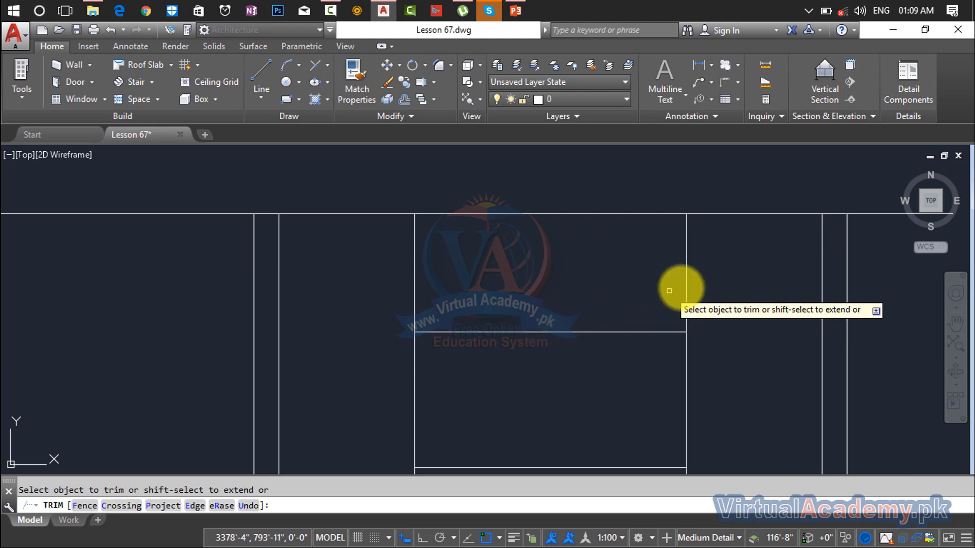
pyautogui.click(691, 278)
pyautogui.click(398, 304)
pyautogui.scroll(-4, 427, 308)
# - Trim both vertical window lines between the window sill and the elevation's base line
pyautogui.scroll(4, 464, 261)
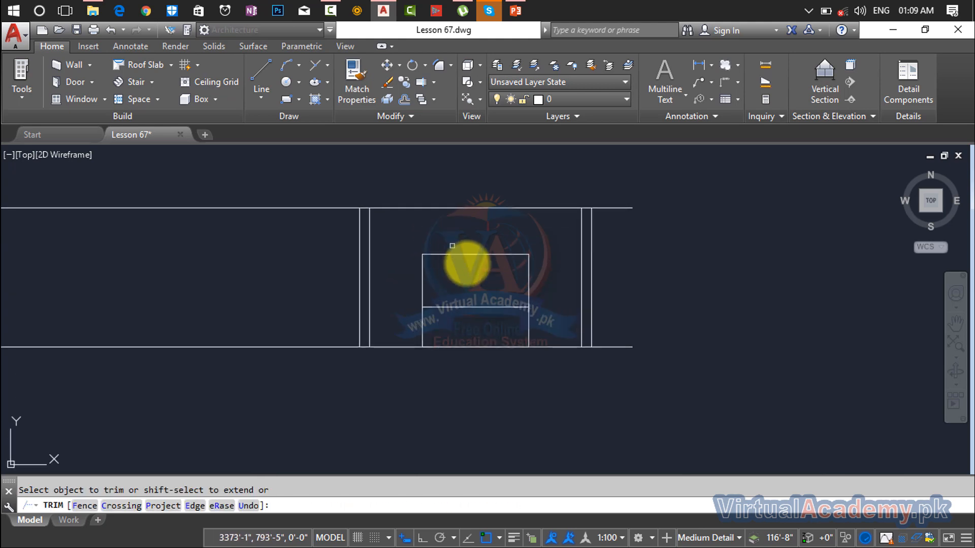
pyautogui.click(560, 294)
pyautogui.click(268, 323)
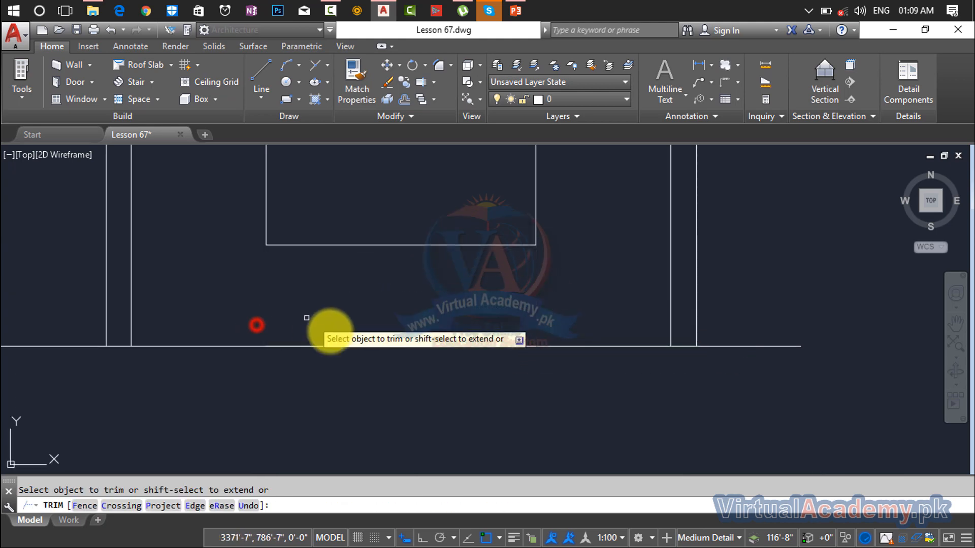
pyautogui.scroll(-2, 479, 376)
pyautogui.press('Escape')
pyautogui.press('Escape')
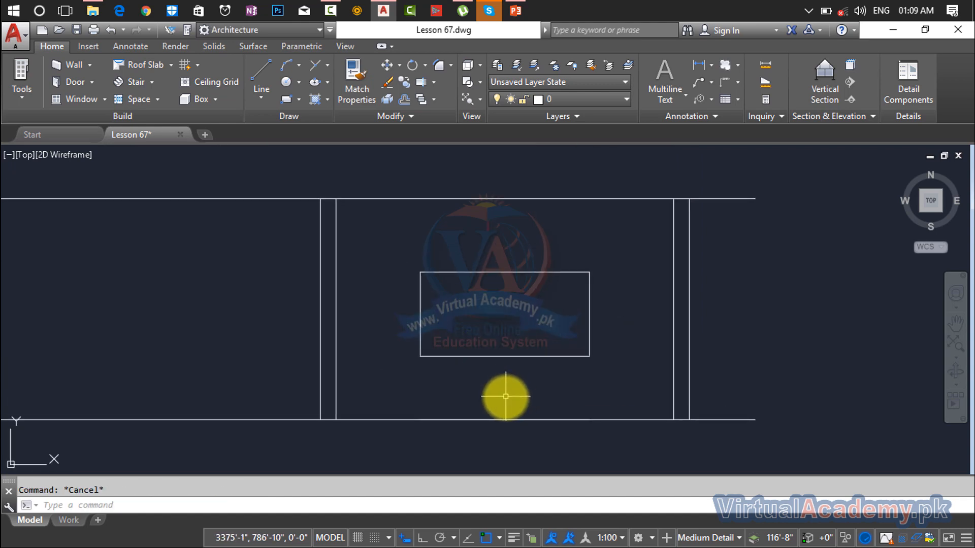
# - Examine the arched head and frame of the front window in the finished elevation as a reference for the new window
pyautogui.scroll(-2, 505, 395)
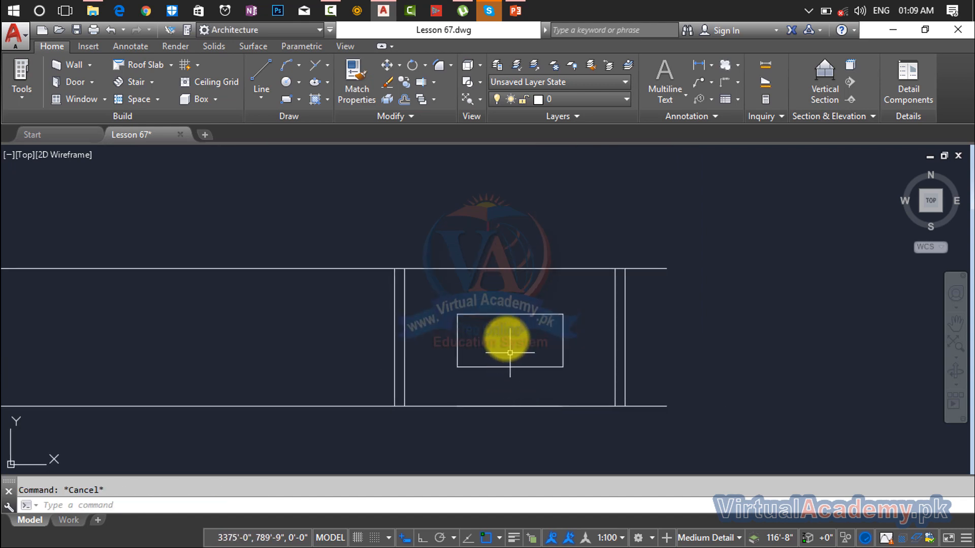
pyautogui.scroll(2, 502, 323)
pyautogui.scroll(4, 502, 323)
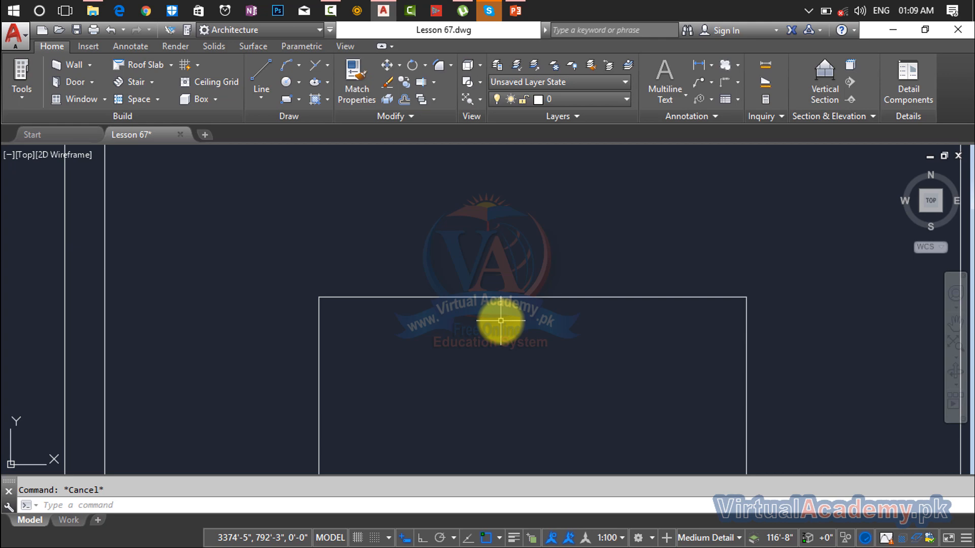
pyautogui.scroll(-4, 500, 321)
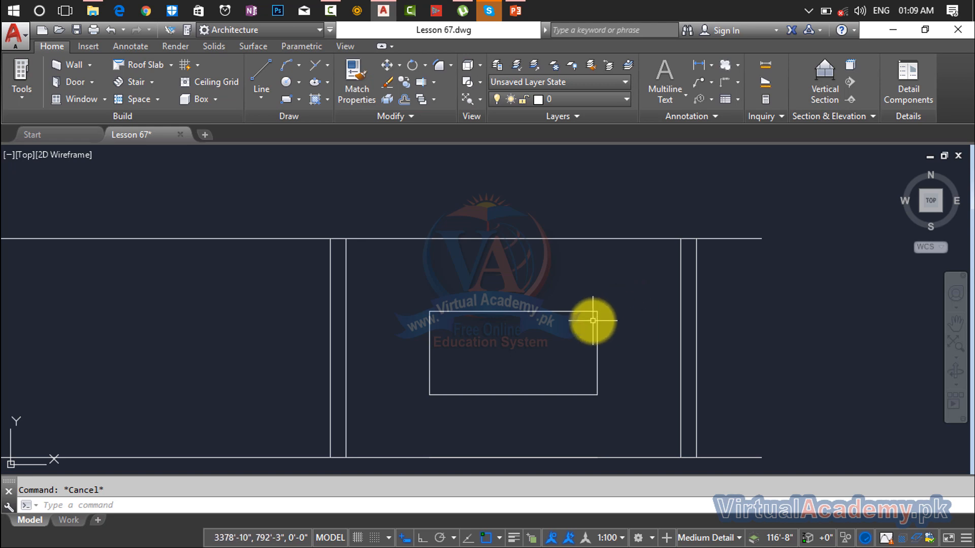
pyautogui.scroll(-4, 592, 321)
pyautogui.moveTo(593, 320); pyautogui.dragTo(972, 333, button='middle')
pyautogui.scroll(6, 253, 346)
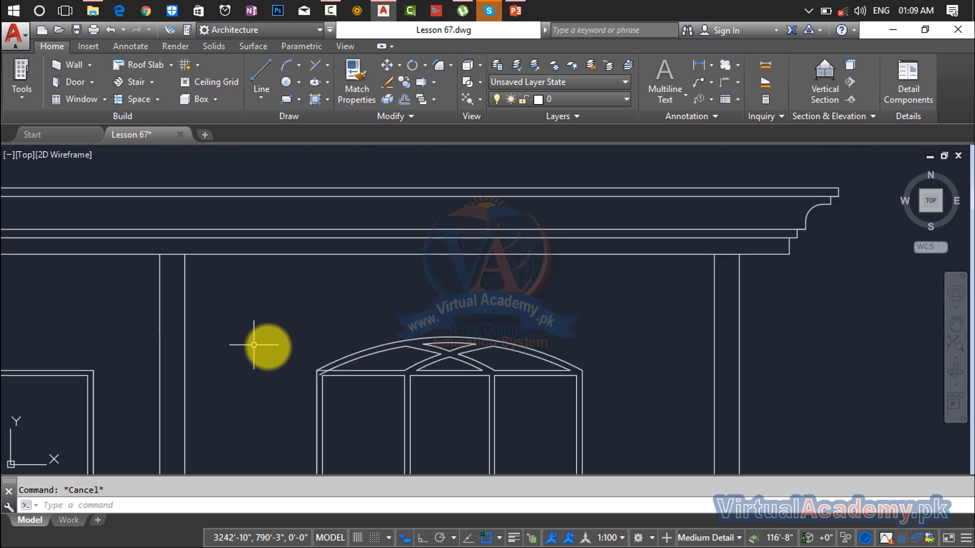
pyautogui.scroll(6, 384, 355)
pyautogui.moveTo(382, 358); pyautogui.dragTo(365, 258, button='middle')
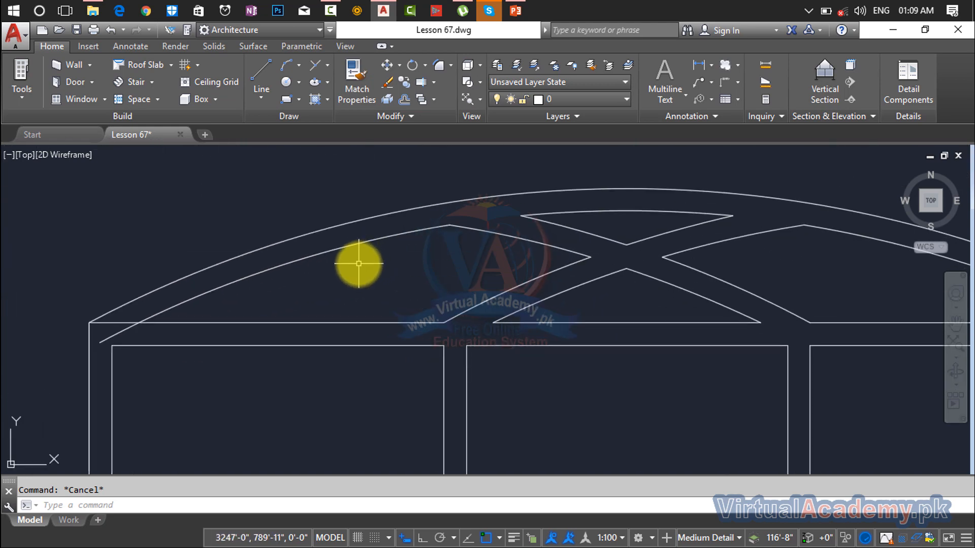
pyautogui.write('i')
pyautogui.press('Return')
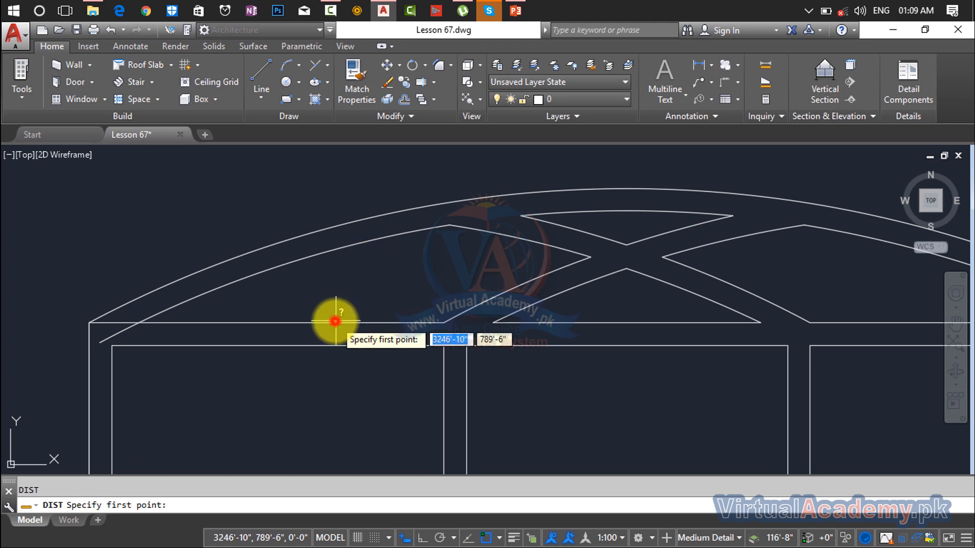
pyautogui.click(333, 322)
pyautogui.press('Escape')
pyautogui.scroll(-6, 446, 289)
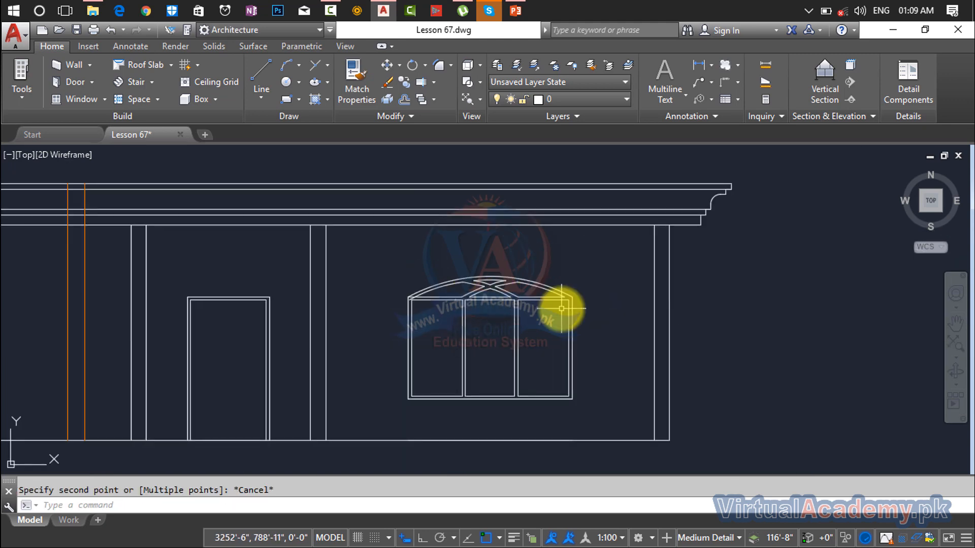
pyautogui.moveTo(783, 322); pyautogui.dragTo(229, 347, button='middle')
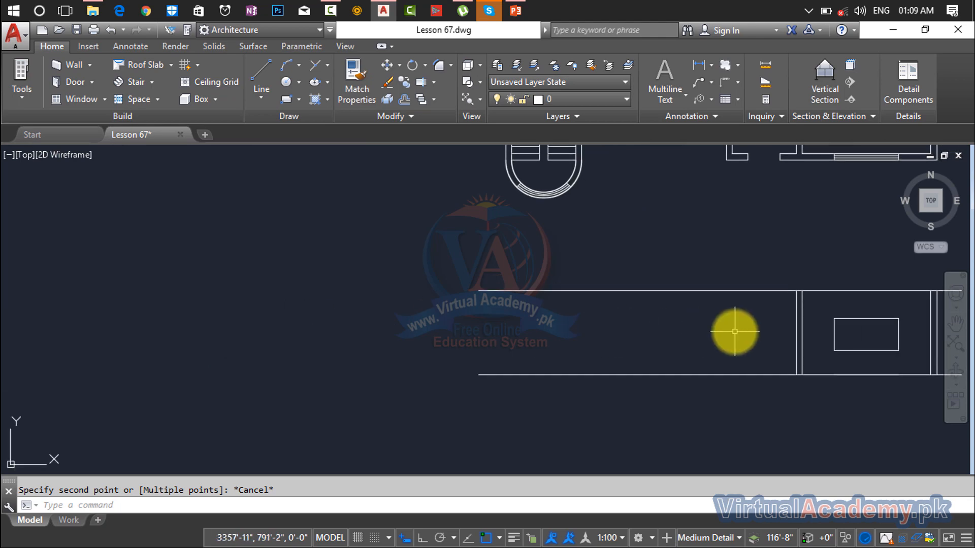
# - Draw a vertical centre line in the new window from the head line's midpoint to the sill line's midpoint
pyautogui.moveTo(734, 333)
pyautogui.mouseDown(button='middle')
pyautogui.moveTo(283, 284)
pyautogui.moveTo(610, 296)
pyautogui.mouseUp(button='middle')
pyautogui.scroll(2, 468, 274)
pyautogui.scroll(4, 468, 274)
pyautogui.press('Escape')
pyautogui.write('line')
pyautogui.press('Return')
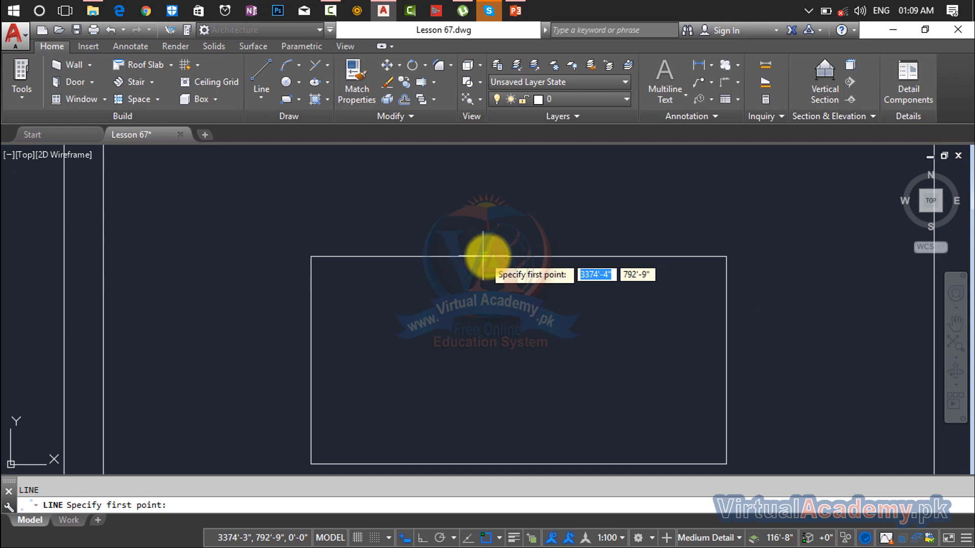
pyautogui.click(519, 257)
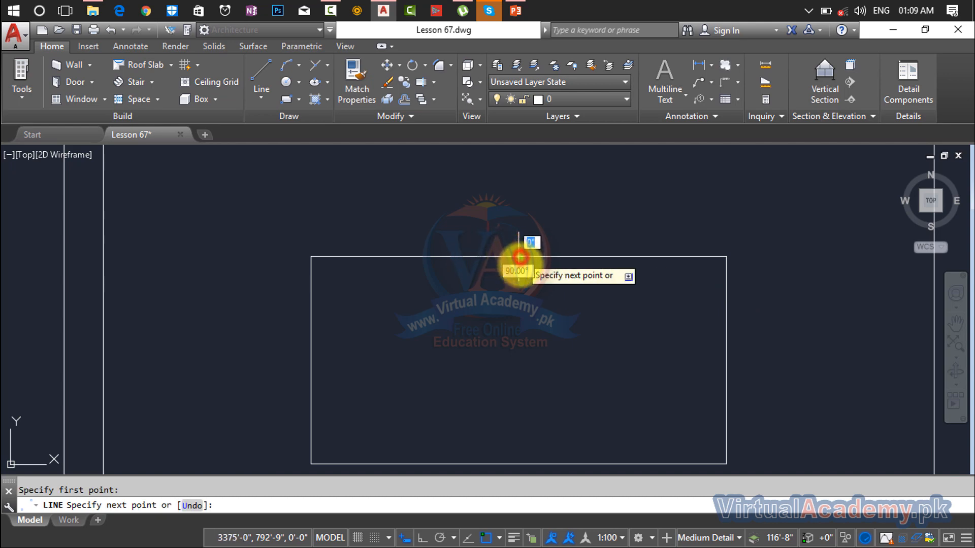
pyautogui.click(517, 464)
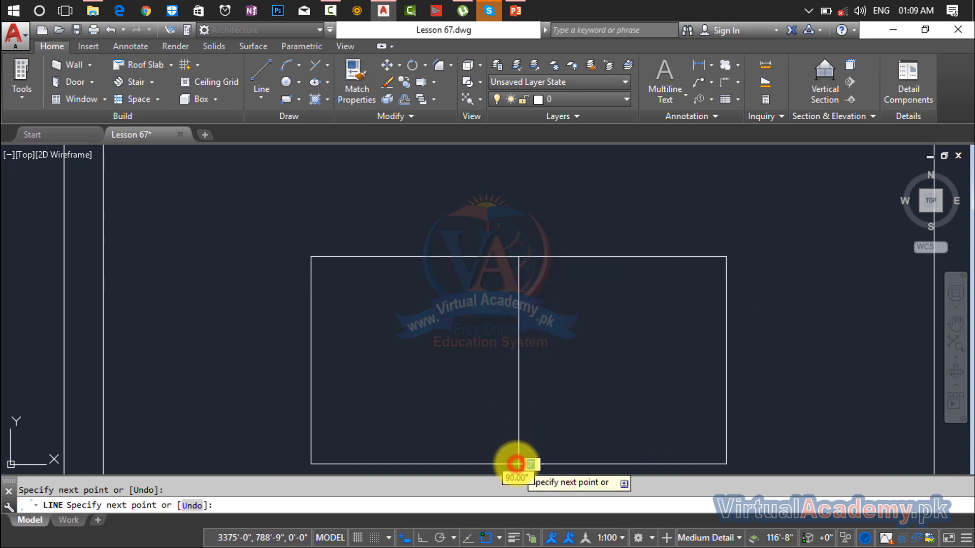
pyautogui.press('Escape')
# - Measure half the window's width from the upper-left window corner to the centre line, and erase the centre line
pyautogui.moveTo(562, 303); pyautogui.dragTo(564, 243, button='middle')
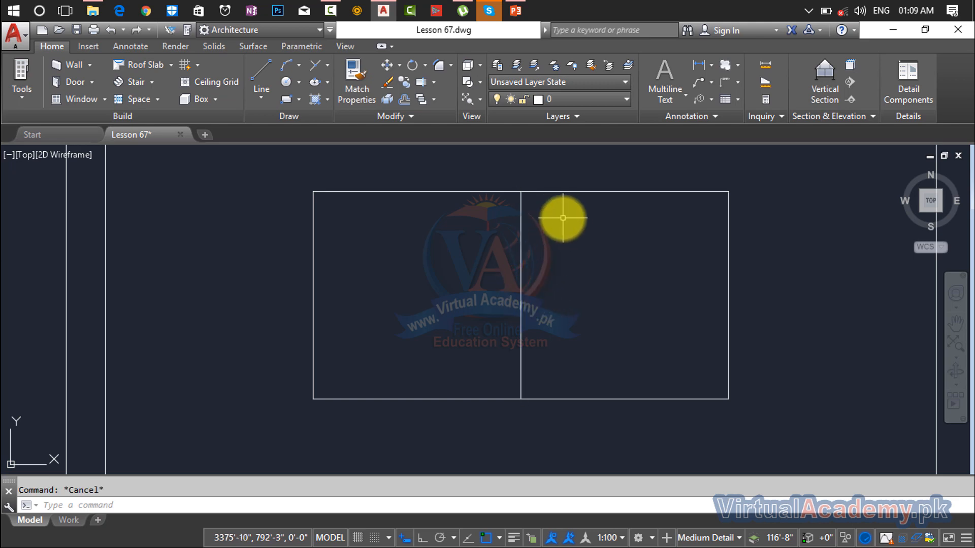
pyautogui.write('l')
pyautogui.press('BackSpace')
pyautogui.press('Return')
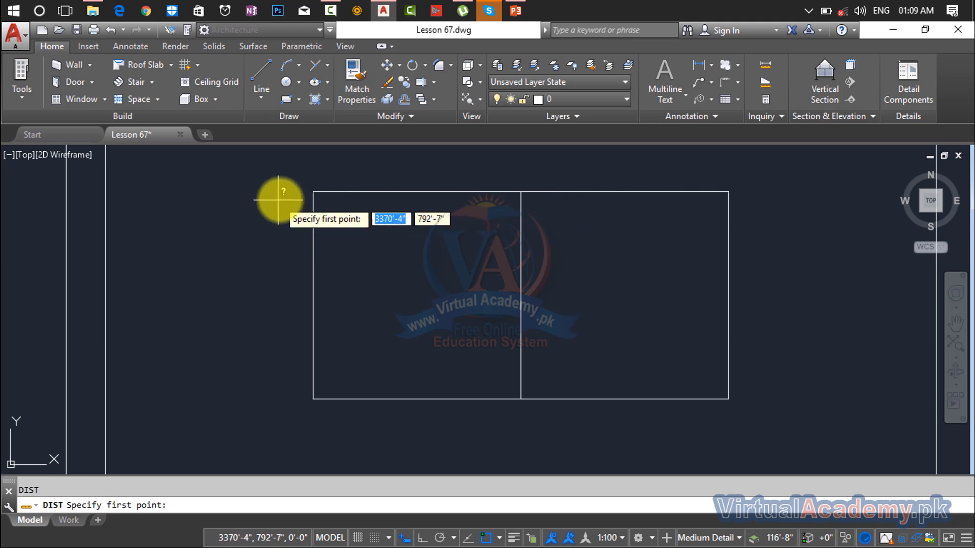
pyautogui.click(314, 193)
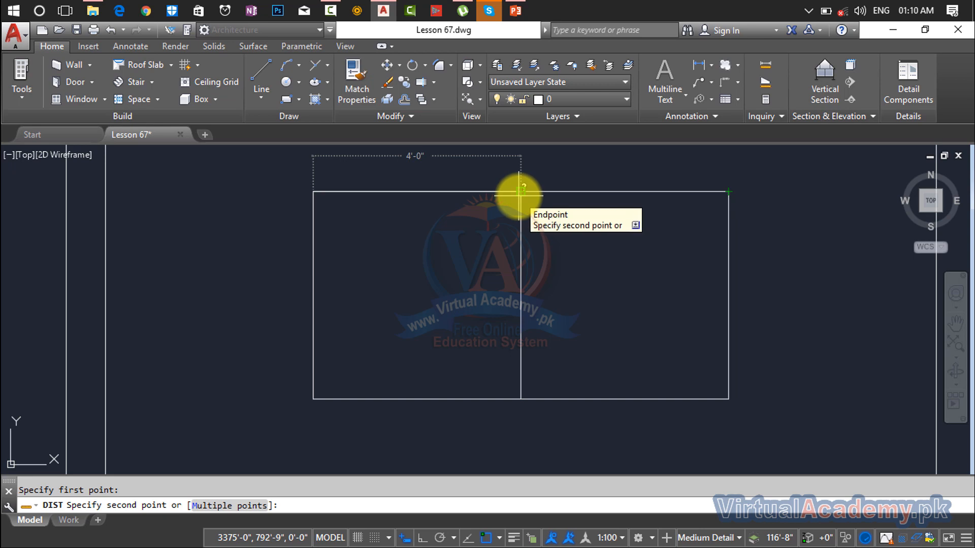
pyautogui.press('Escape')
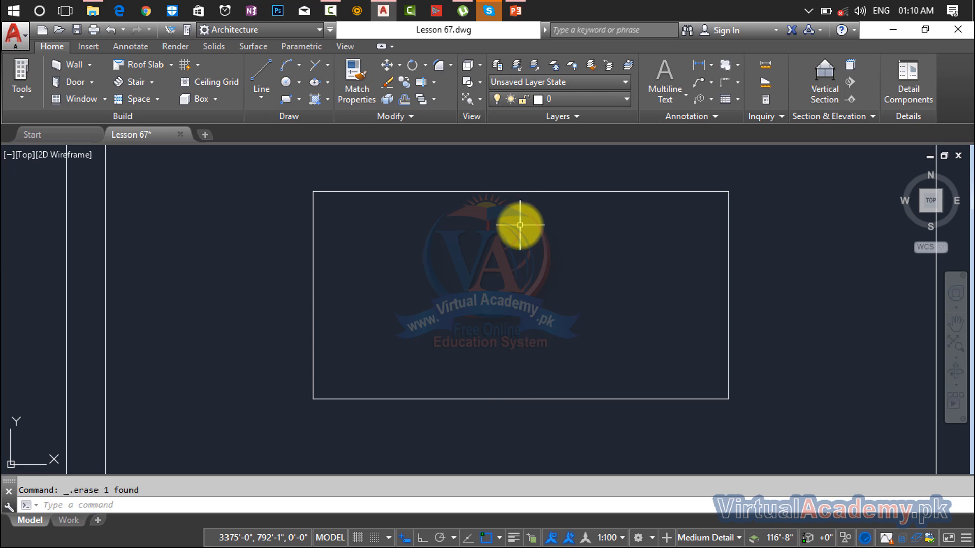
# - Divide the new window's head line into 3 equal segments
pyautogui.write('DIV')
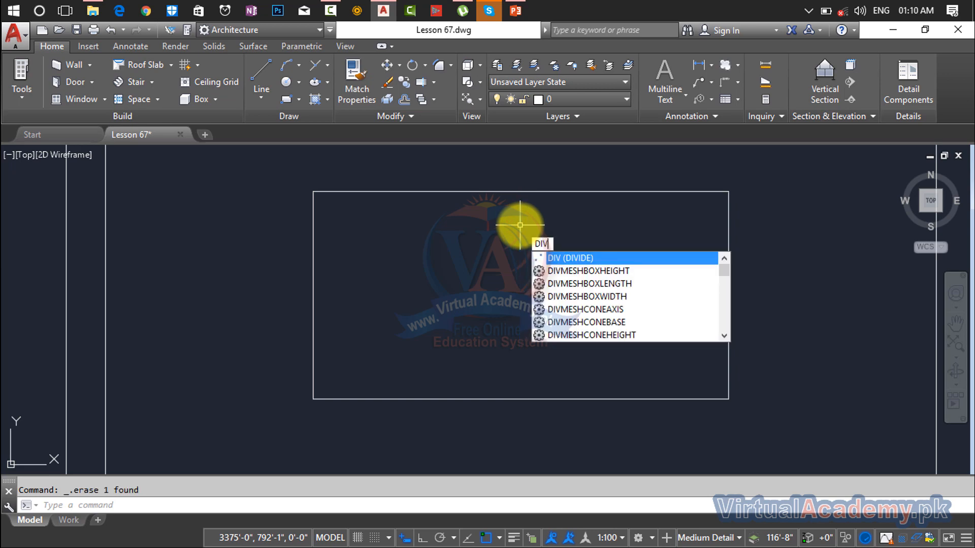
pyautogui.press('Return')
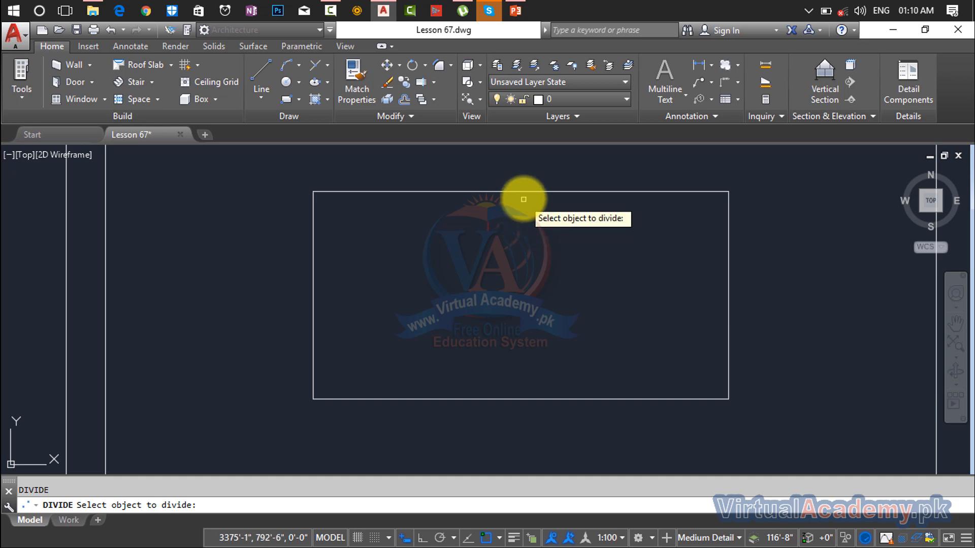
pyautogui.click(523, 193)
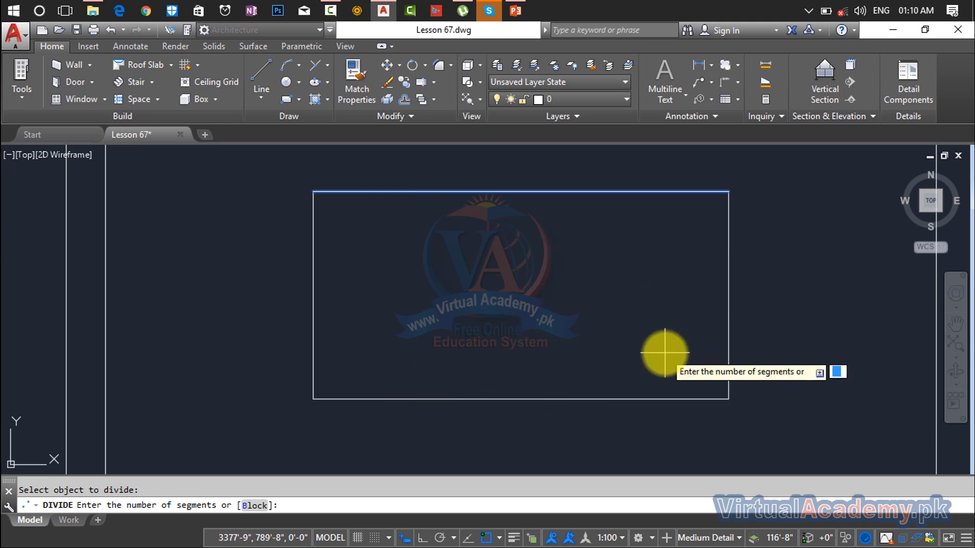
pyautogui.press('Return')
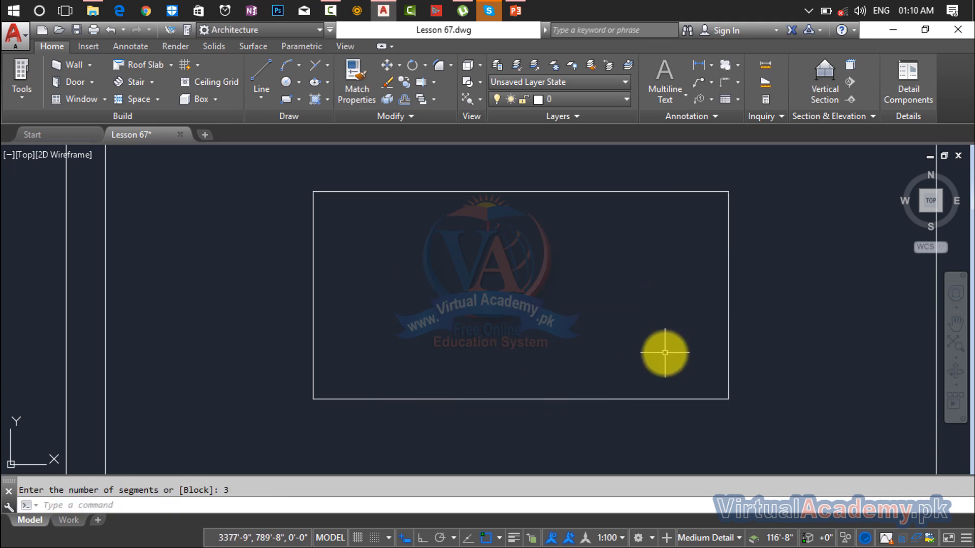
# - Draw two vertical lines from the head line's division points straight down to the sill line, splitting the window into thirds
pyautogui.write('l')
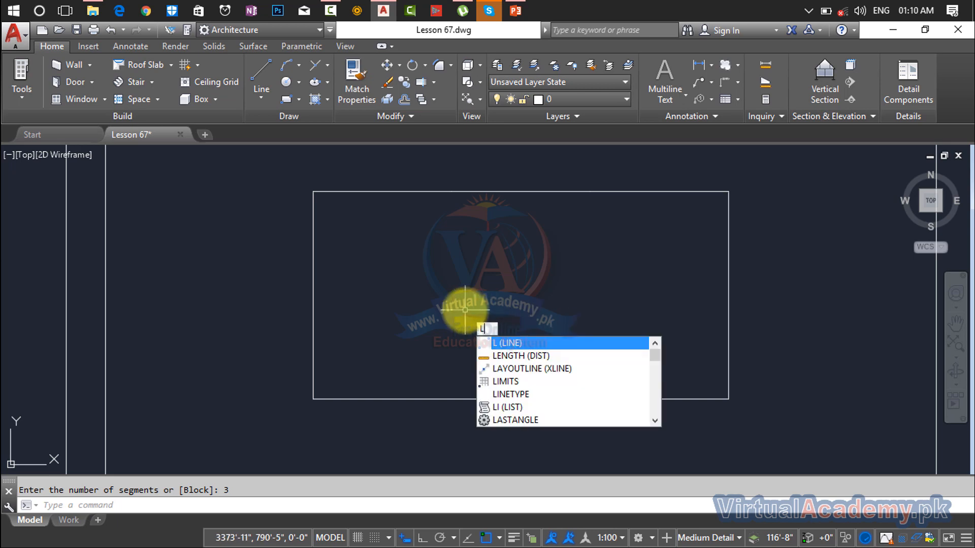
pyautogui.press('Return')
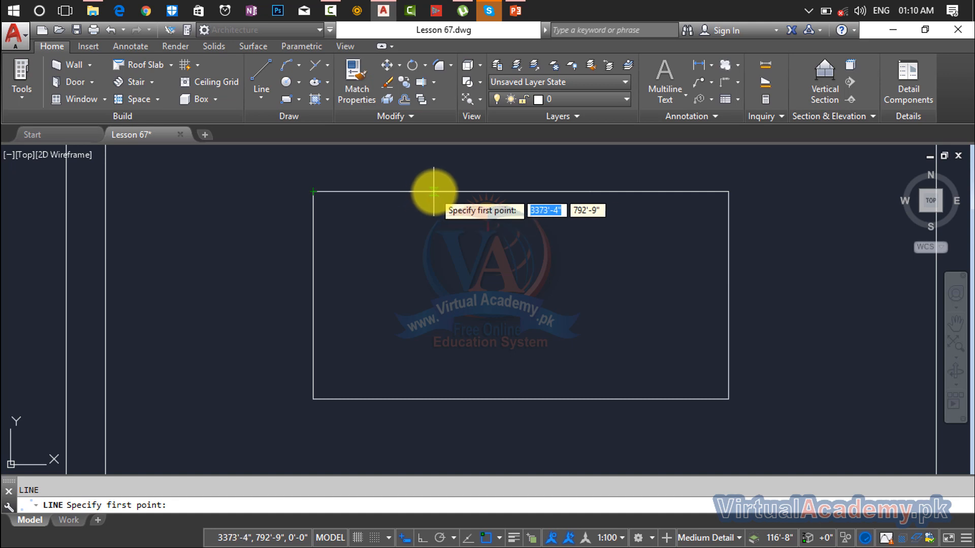
pyautogui.click(451, 192)
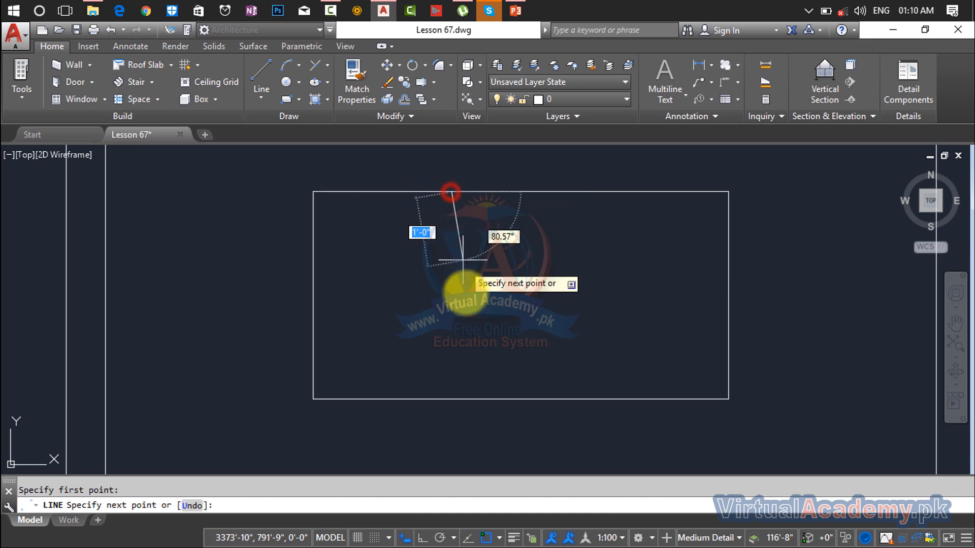
pyautogui.click(448, 400)
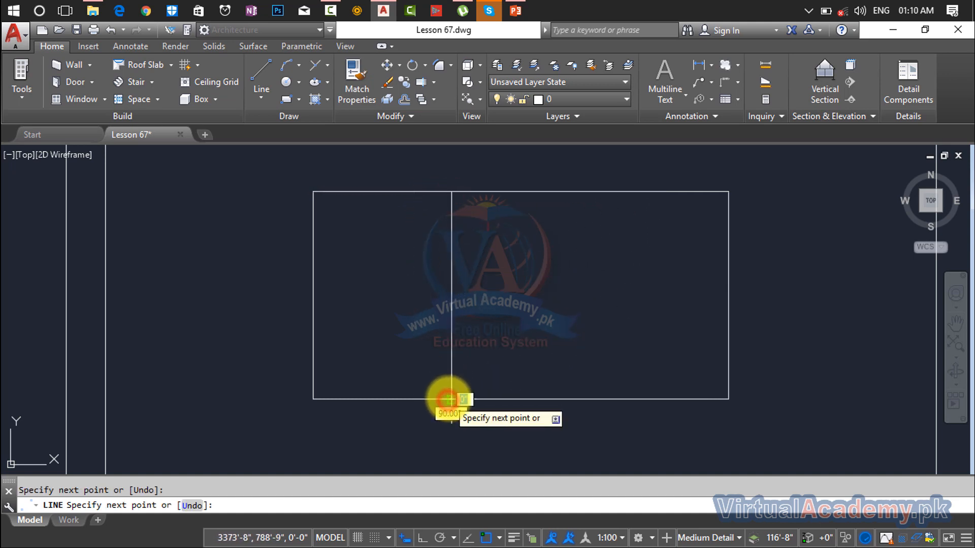
pyautogui.press('Return')
pyautogui.press('Return')
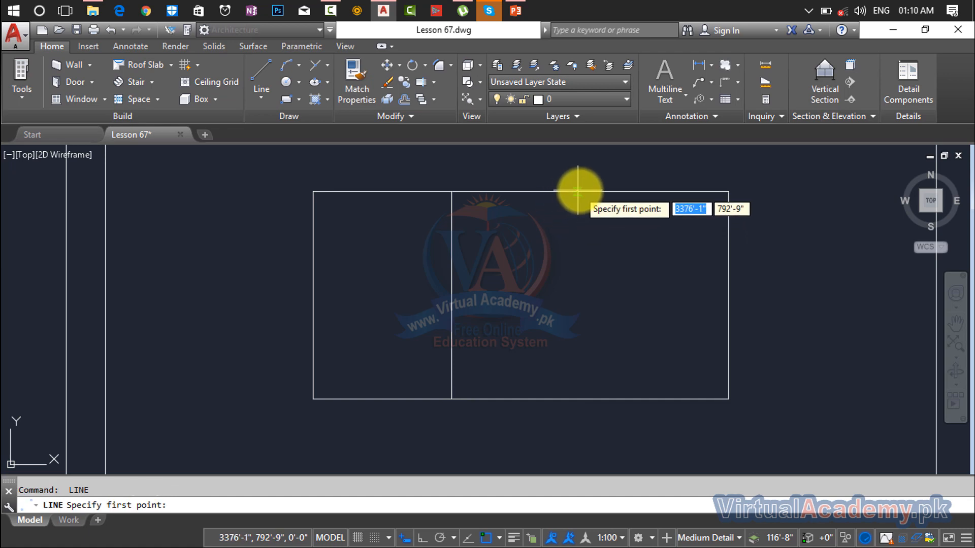
pyautogui.click(590, 192)
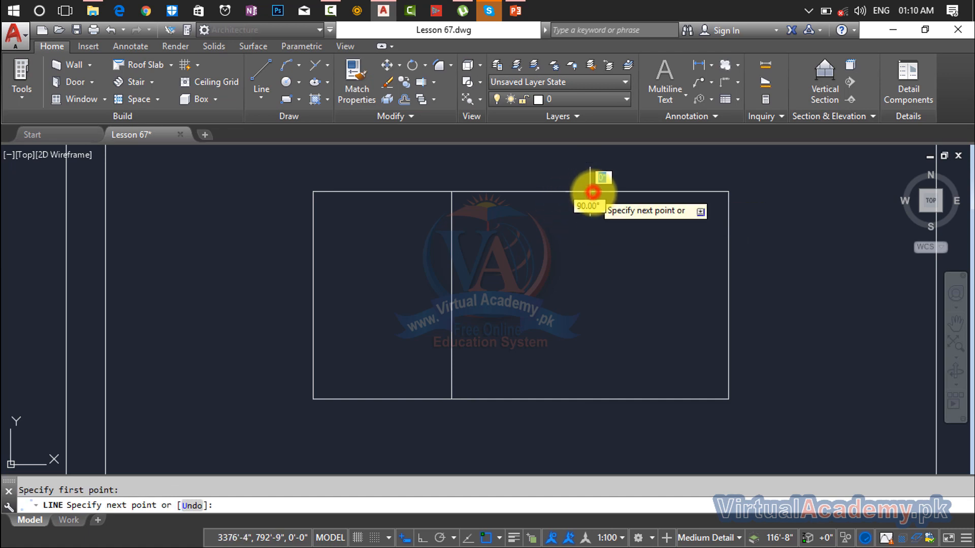
pyautogui.click(589, 400)
pyautogui.press('Return')
# - Offset the window's head line and left side line 2 inches inward for the frame
pyautogui.moveTo(622, 250); pyautogui.dragTo(624, 259, button='middle')
pyautogui.scroll(2, 528, 222)
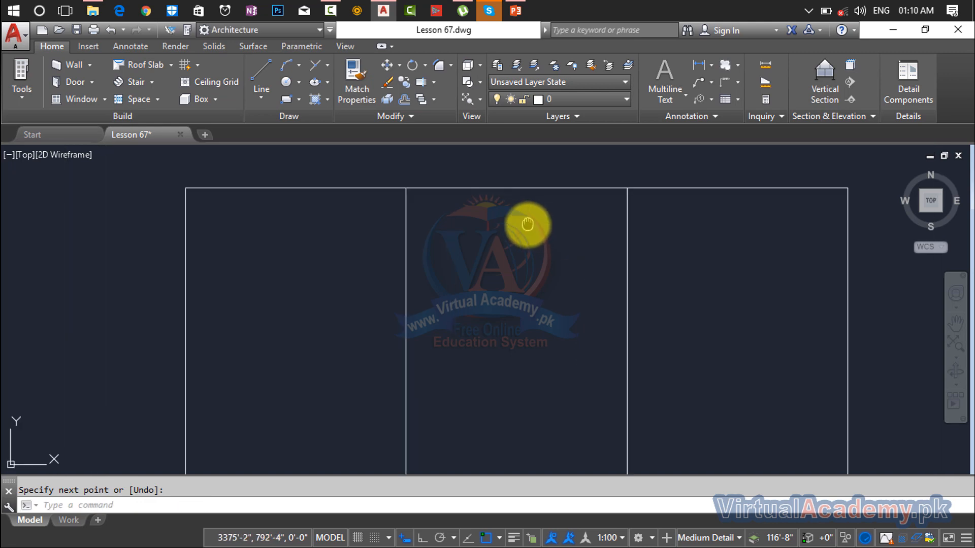
pyautogui.moveTo(527, 224); pyautogui.dragTo(537, 252, button='middle')
pyautogui.press('Return')
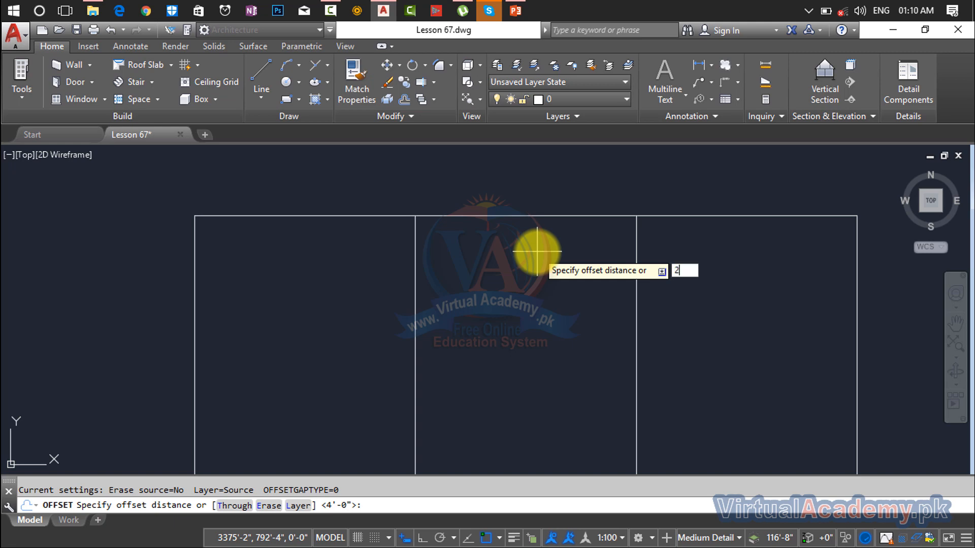
pyautogui.press('Return')
pyautogui.click(528, 216)
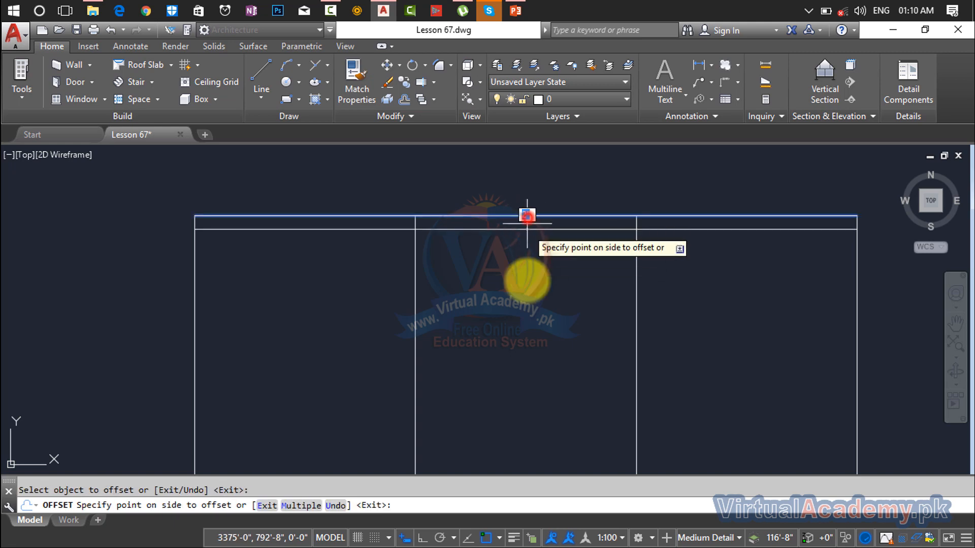
pyautogui.click(270, 316)
pyautogui.click(193, 302)
pyautogui.click(265, 300)
# - Offset the window's sill line and right side line 2 inches inward to complete the frame outline
pyautogui.scroll(-3, 305, 297)
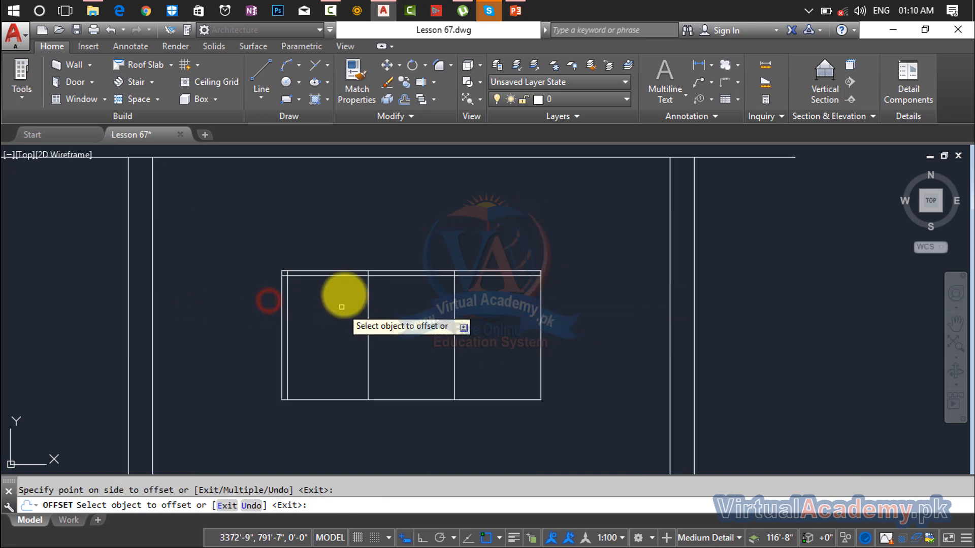
pyautogui.moveTo(342, 294); pyautogui.dragTo(364, 157, button='middle')
pyautogui.scroll(4, 420, 375)
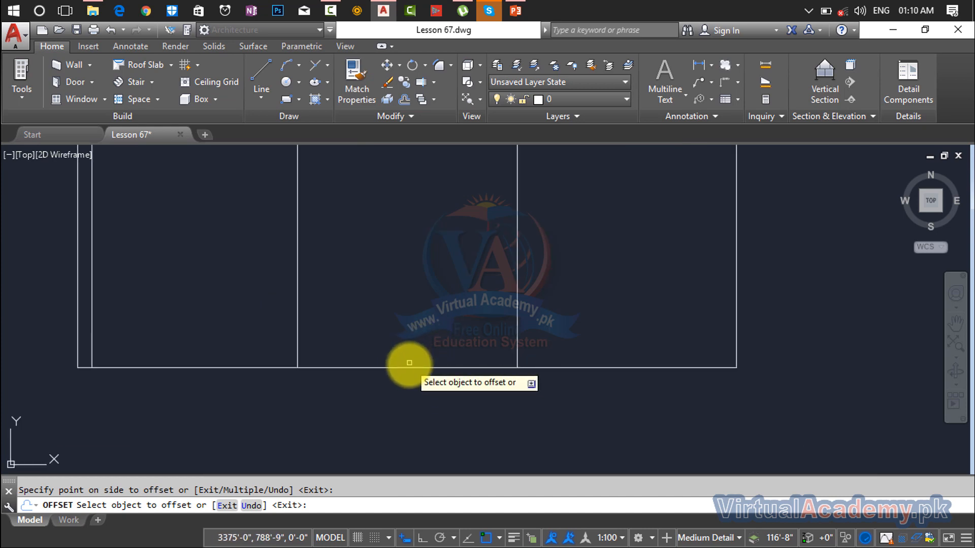
pyautogui.click(407, 368)
pyautogui.click(407, 333)
pyautogui.scroll(-3, 609, 315)
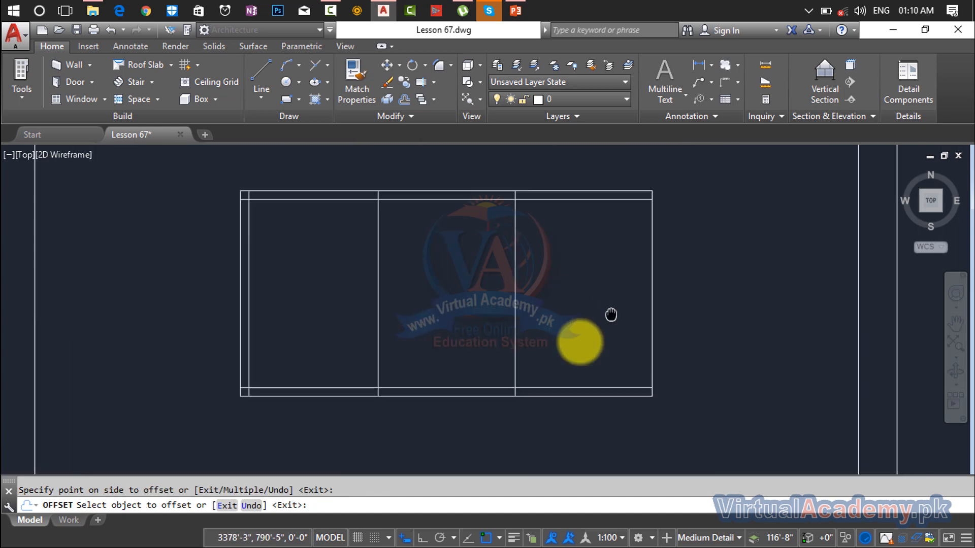
pyautogui.click(613, 317)
pyautogui.click(584, 322)
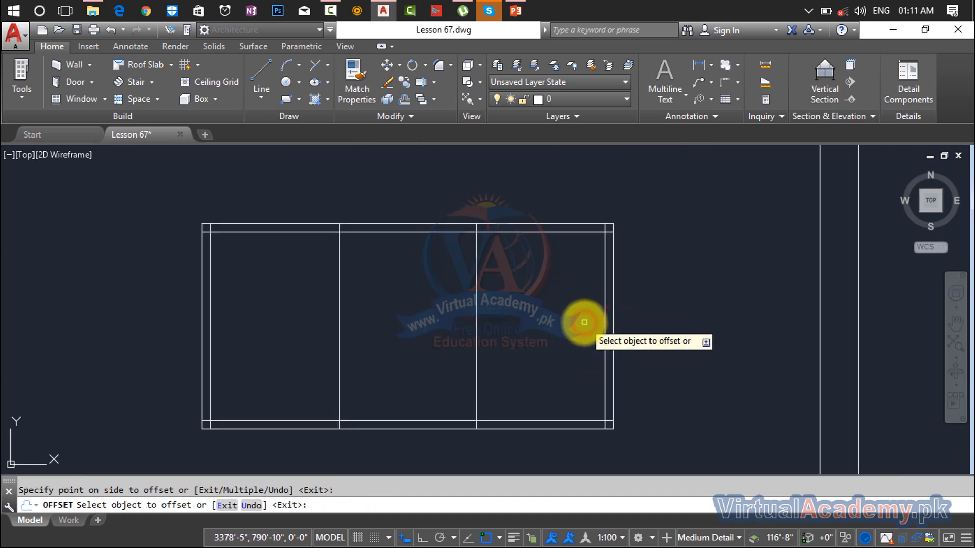
pyautogui.press('Escape')
# - Offset the left dividing line to both sides to form a mullion as wide as the frame
pyautogui.moveTo(523, 301); pyautogui.dragTo(561, 290, button='middle')
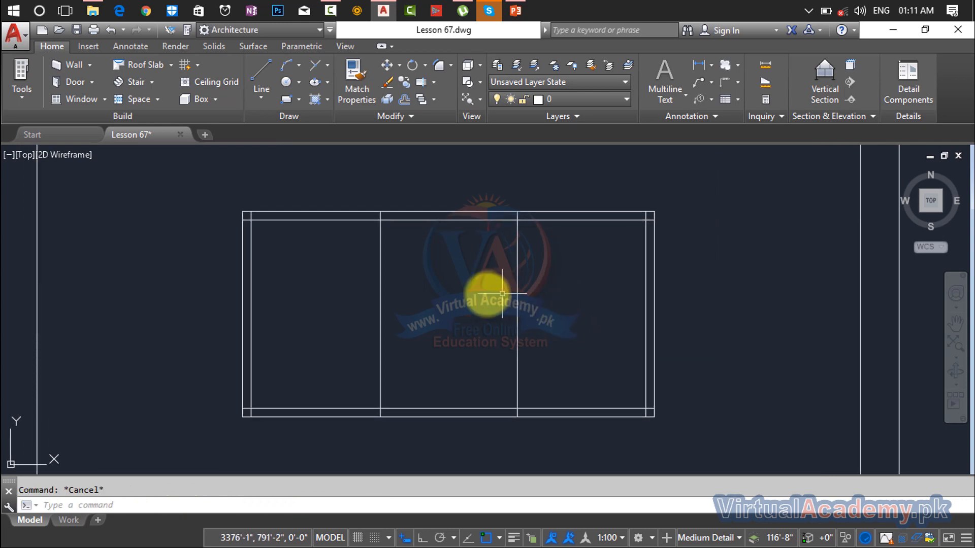
pyautogui.write('o')
pyautogui.press('Return')
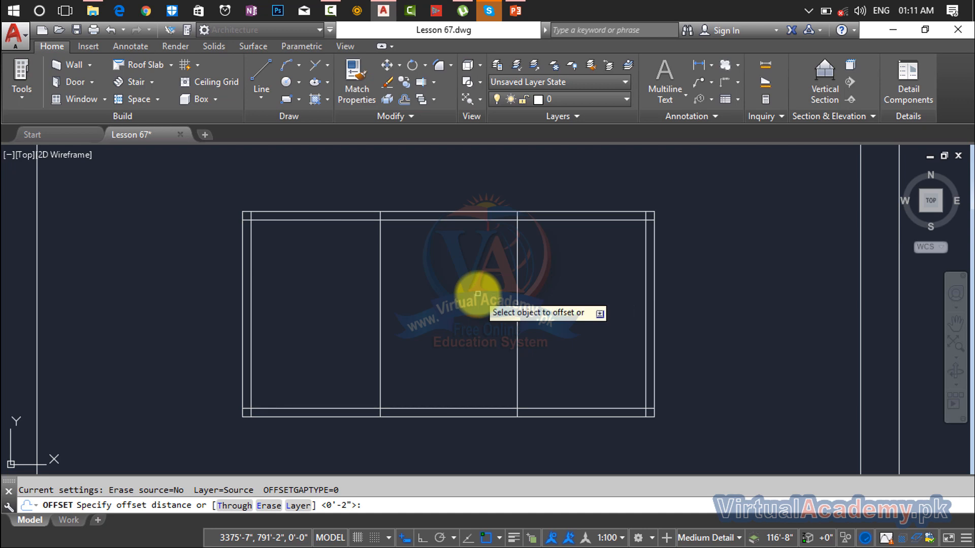
pyautogui.write('5')
pyautogui.press('Return')
pyautogui.click(380, 320)
pyautogui.click(367, 320)
pyautogui.scroll(5, 379, 319)
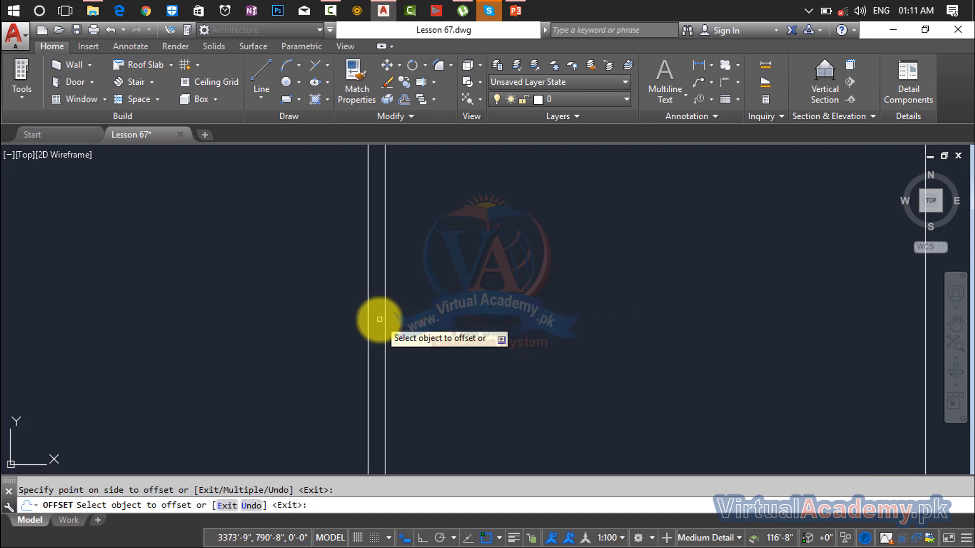
pyautogui.click(368, 322)
pyautogui.click(311, 326)
pyautogui.scroll(-5, 311, 327)
# - Offset the right dividing line to both sides by the same distance to form the second mullion
pyautogui.moveTo(609, 311); pyautogui.dragTo(463, 313, button='middle')
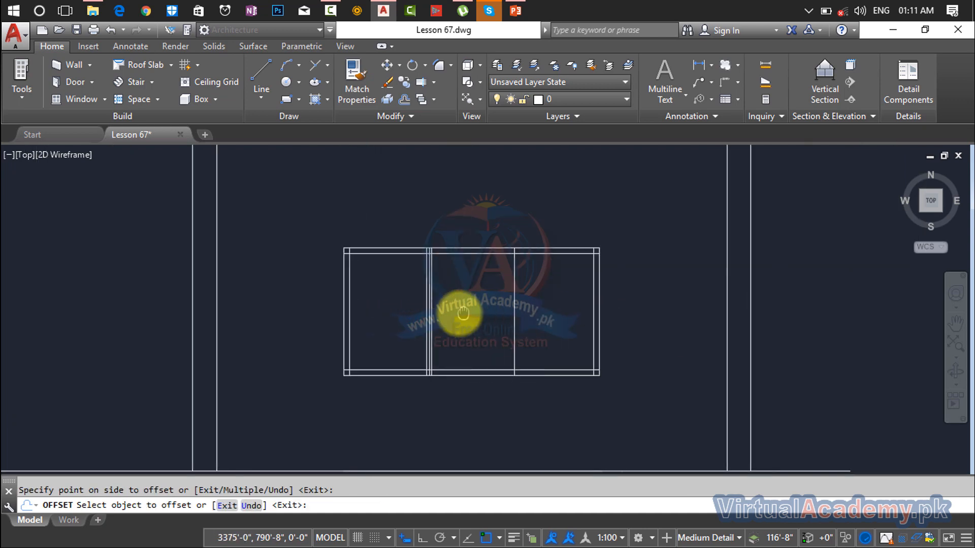
pyautogui.scroll(5, 463, 314)
pyautogui.click(533, 289)
pyautogui.click(609, 292)
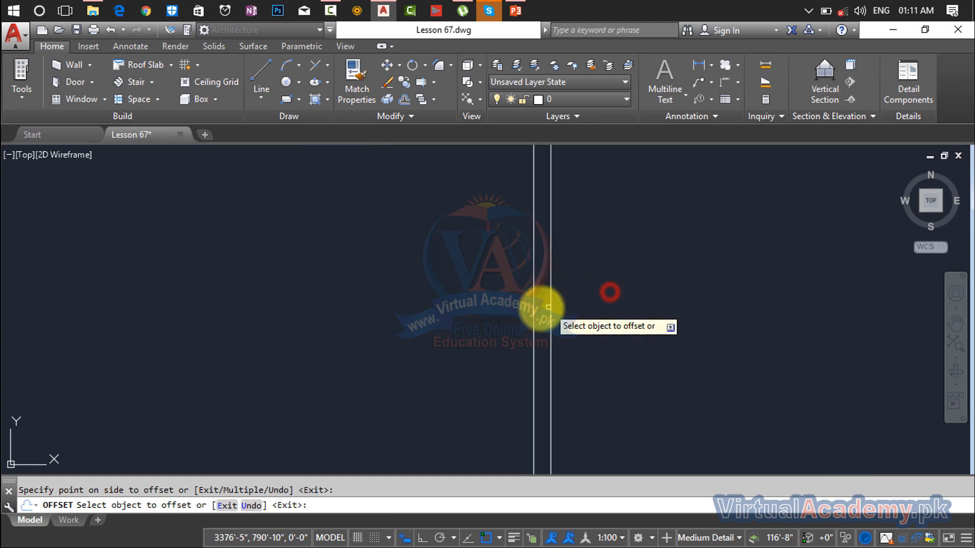
pyautogui.scroll(-5, 528, 311)
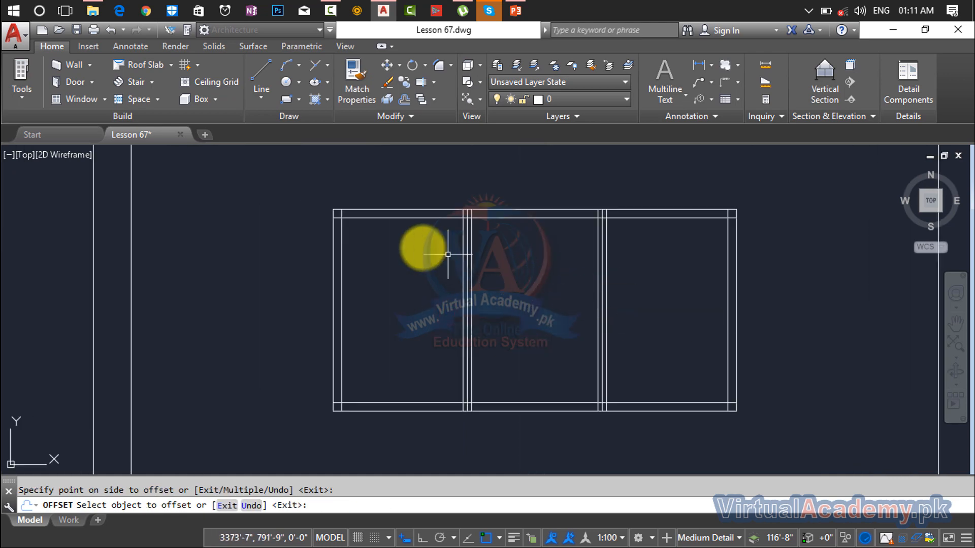
pyautogui.press('Escape')
# - Erase the centre line of each of the two window mullions
pyautogui.scroll(2, 499, 229)
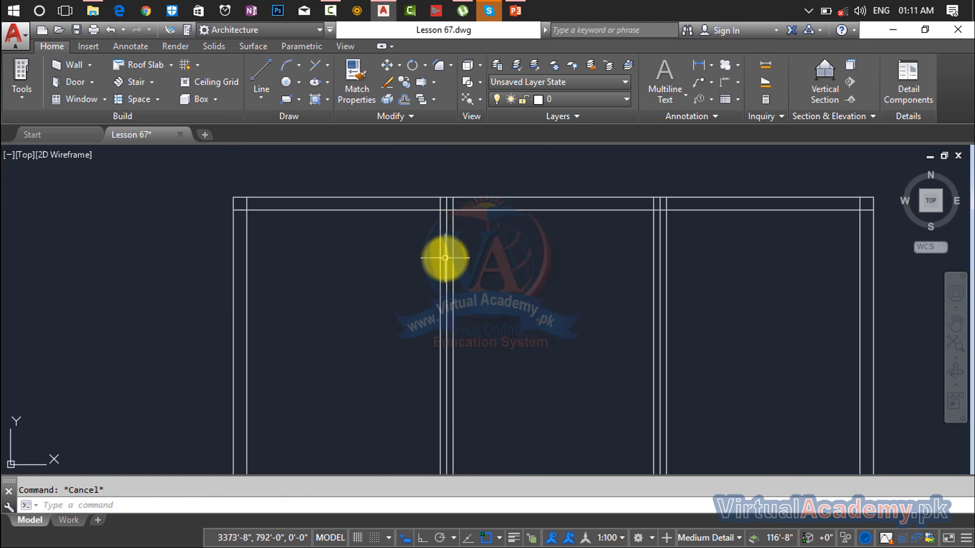
pyautogui.scroll(3, 445, 257)
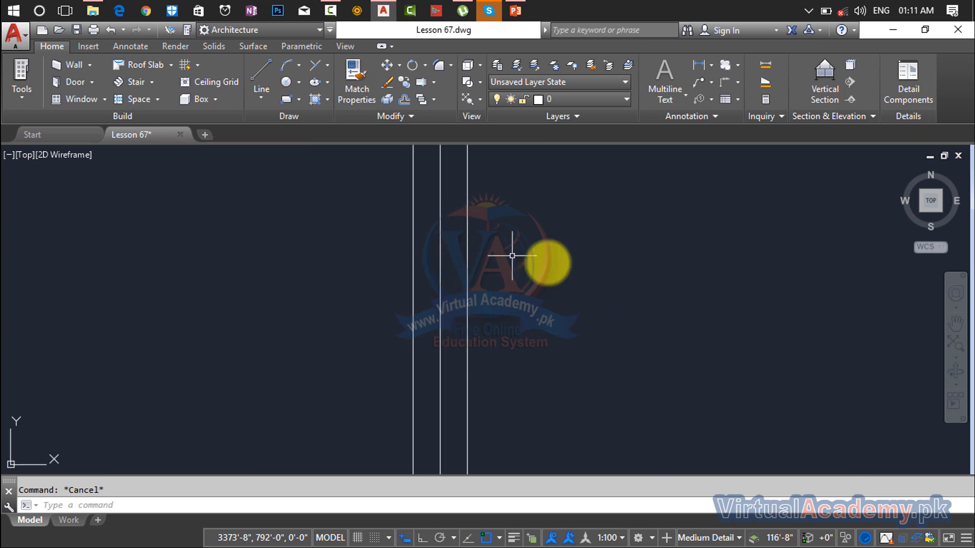
pyautogui.scroll(-3, 429, 256)
pyautogui.moveTo(431, 254); pyautogui.dragTo(435, 344, button='middle')
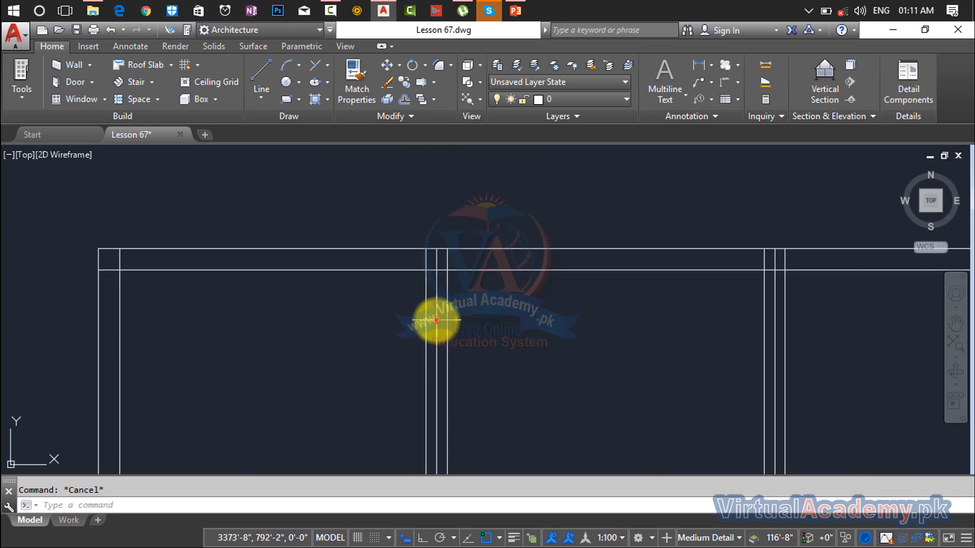
pyautogui.press('Delete')
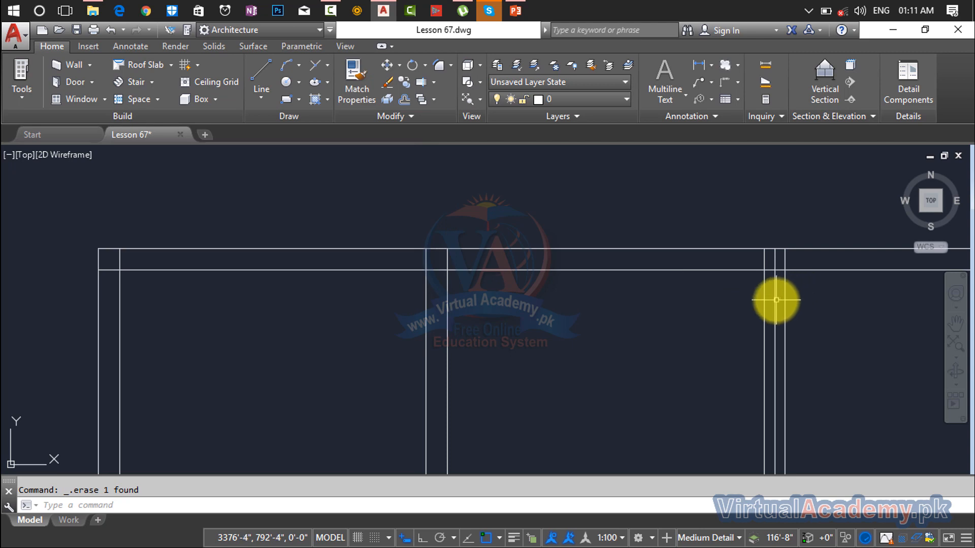
pyautogui.scroll(-5, 775, 300)
pyautogui.moveTo(774, 300); pyautogui.dragTo(662, 227, button='middle')
pyautogui.scroll(5, 578, 231)
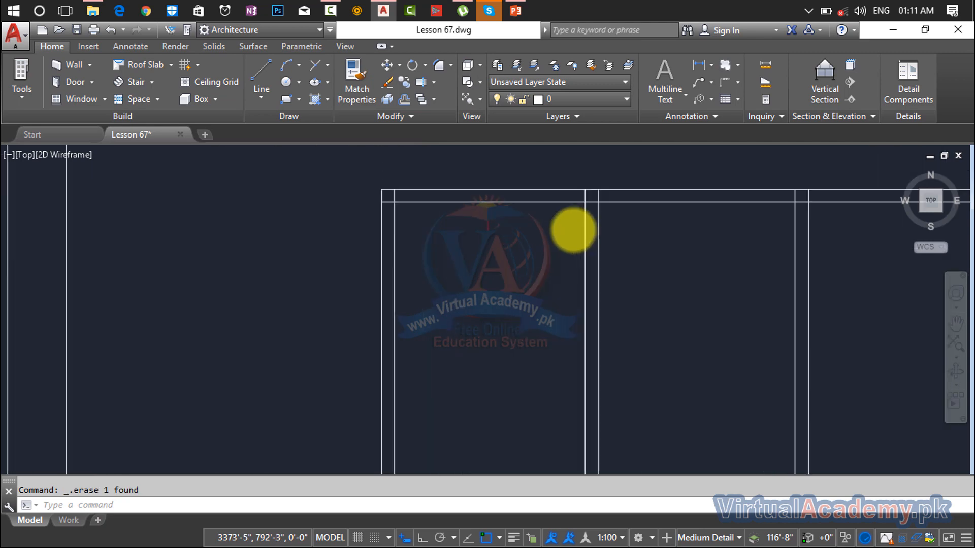
pyautogui.scroll(2, 583, 229)
pyautogui.moveTo(583, 230); pyautogui.dragTo(496, 323, button='middle')
pyautogui.write('t')
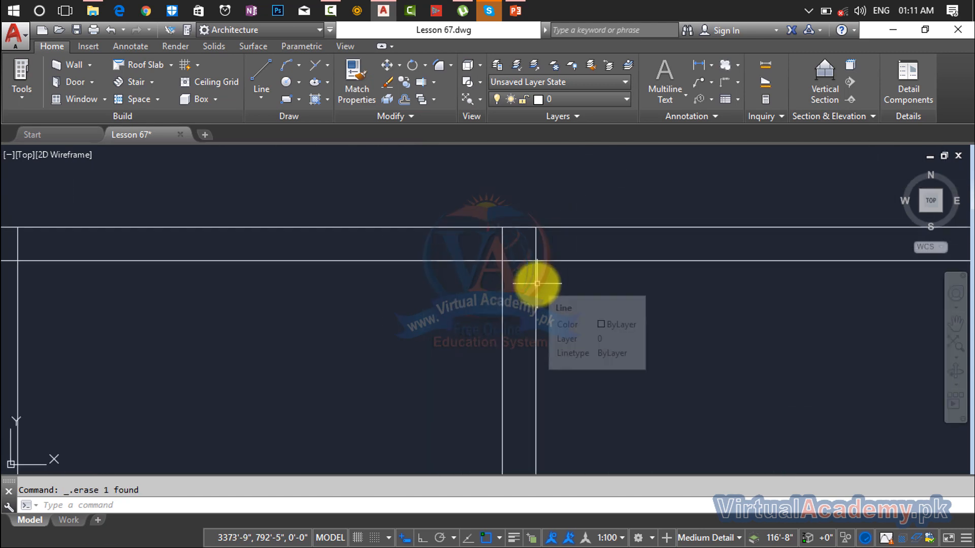
pyautogui.write('r')
pyautogui.press('Return')
pyautogui.click(555, 245)
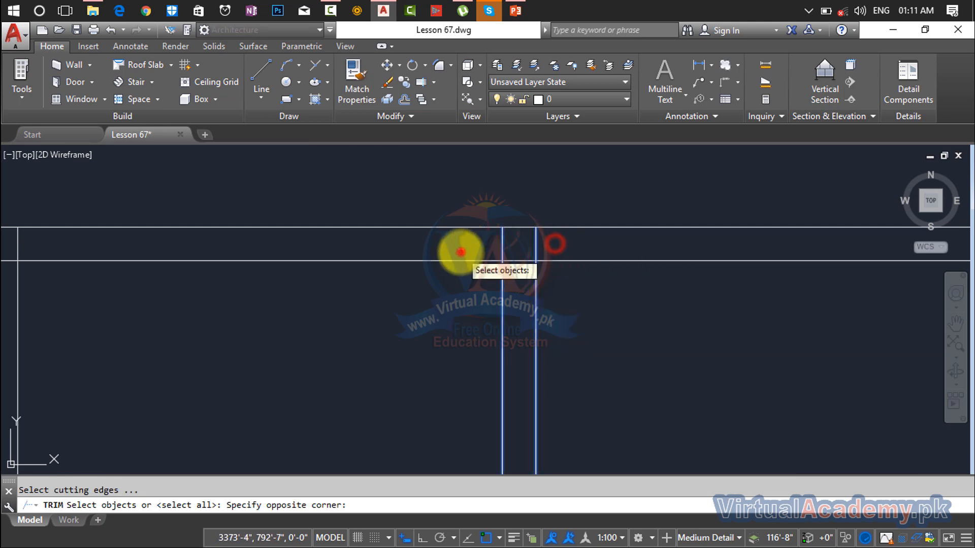
pyautogui.click(458, 248)
pyautogui.scroll(-3, 469, 263)
pyautogui.press('Escape')
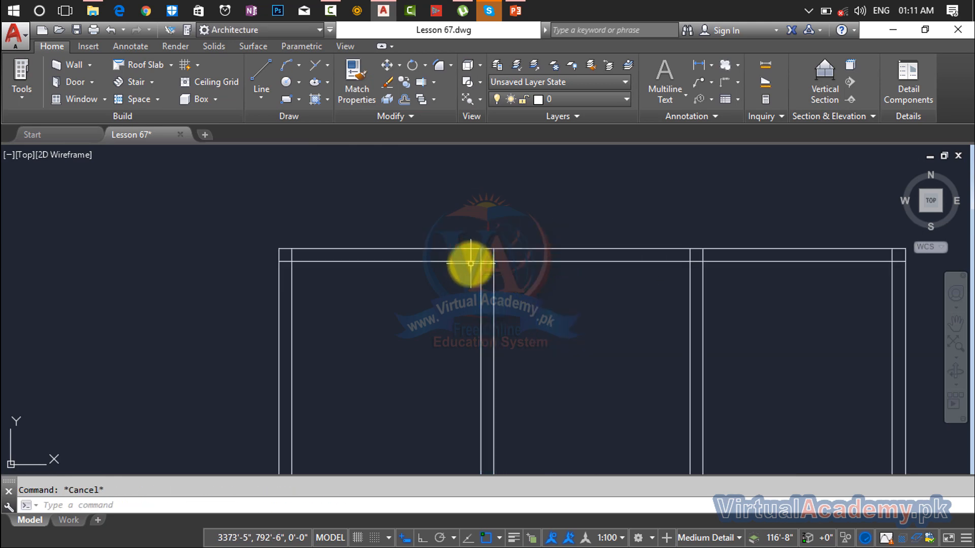
# - Trim the left mullion's lines inside the head frame and the inner head line between the mullion's two lines
pyautogui.press('Return')
pyautogui.press('Return')
pyautogui.scroll(7, 501, 259)
pyautogui.click(498, 247)
pyautogui.click(352, 251)
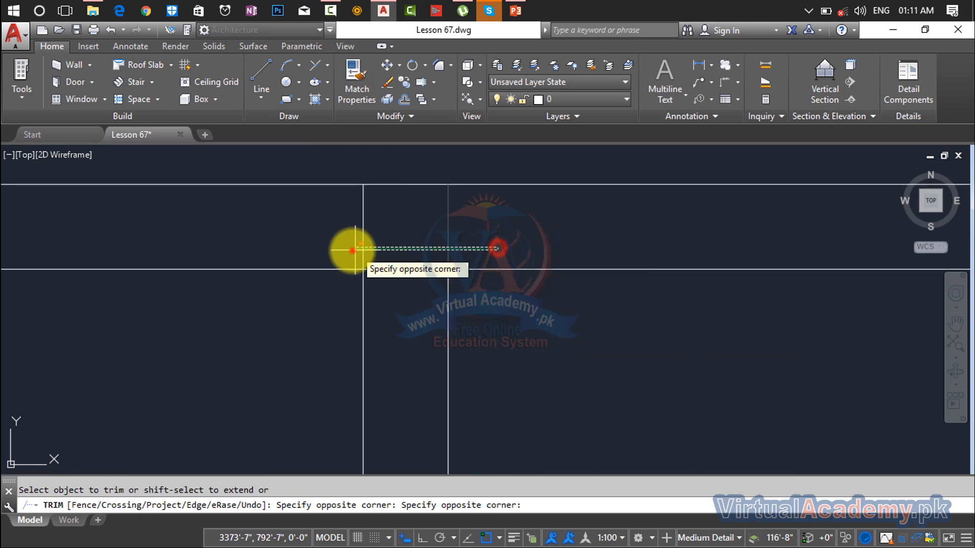
pyautogui.click(391, 240)
pyautogui.click(411, 340)
pyautogui.scroll(-6, 411, 340)
# - Trim the overlapping inner frame lines at the window's upper-left corner to leave a clean corner
pyautogui.moveTo(412, 340); pyautogui.dragTo(749, 309, button='middle')
pyautogui.scroll(6, 396, 286)
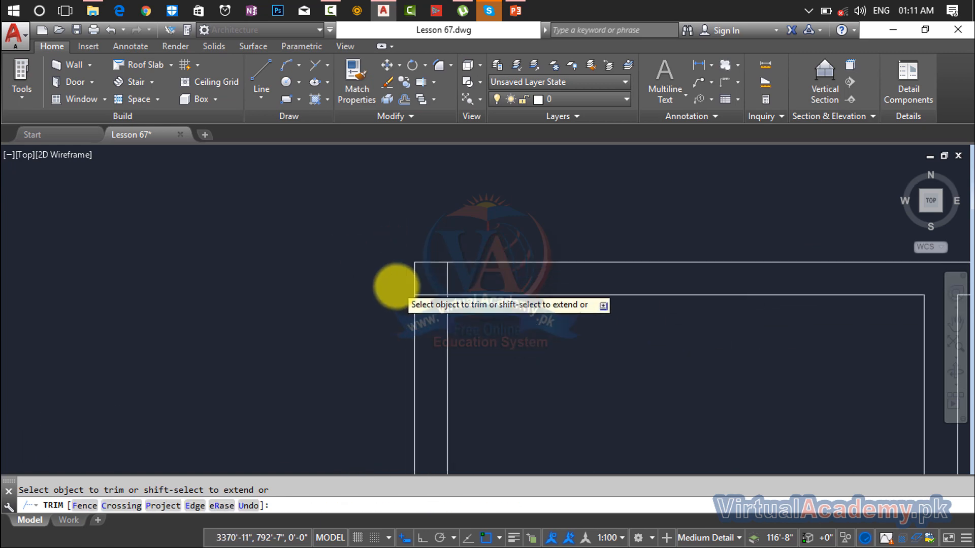
pyautogui.click(460, 272)
pyautogui.click(479, 365)
pyautogui.click(571, 267)
pyautogui.click(465, 279)
pyautogui.scroll(-6, 528, 327)
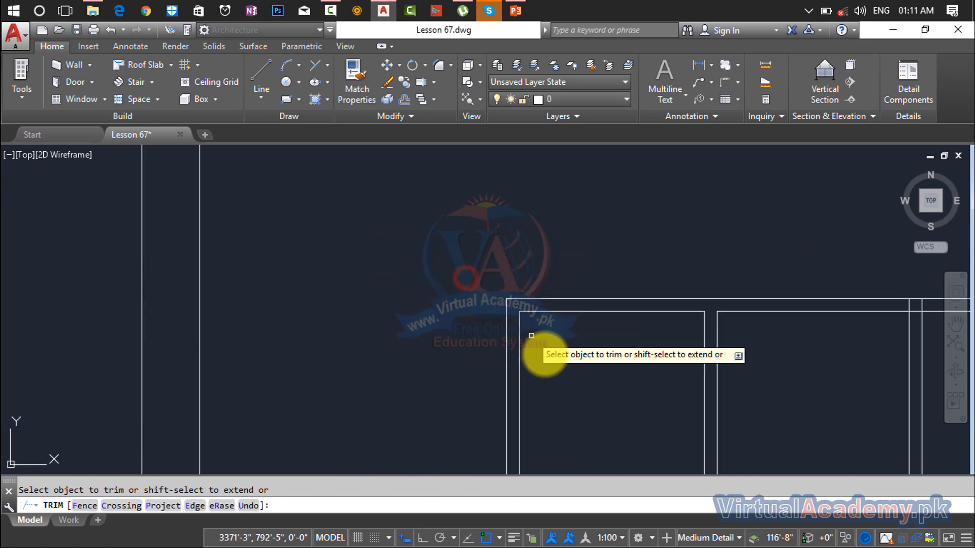
pyautogui.moveTo(539, 336)
pyautogui.mouseDown(button='middle')
pyautogui.moveTo(557, 363)
pyautogui.moveTo(463, 201)
pyautogui.mouseUp(button='middle')
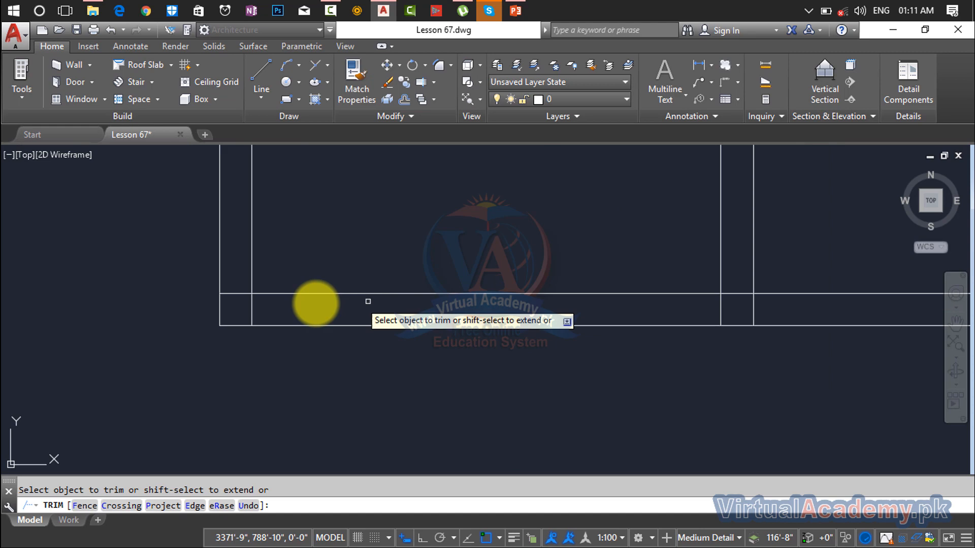
# - Trim the overlapping inner frame lines at the window's lower-left corner to leave a clean corner
pyautogui.click(240, 282)
pyautogui.click(239, 298)
pyautogui.click(261, 305)
pyautogui.click(239, 306)
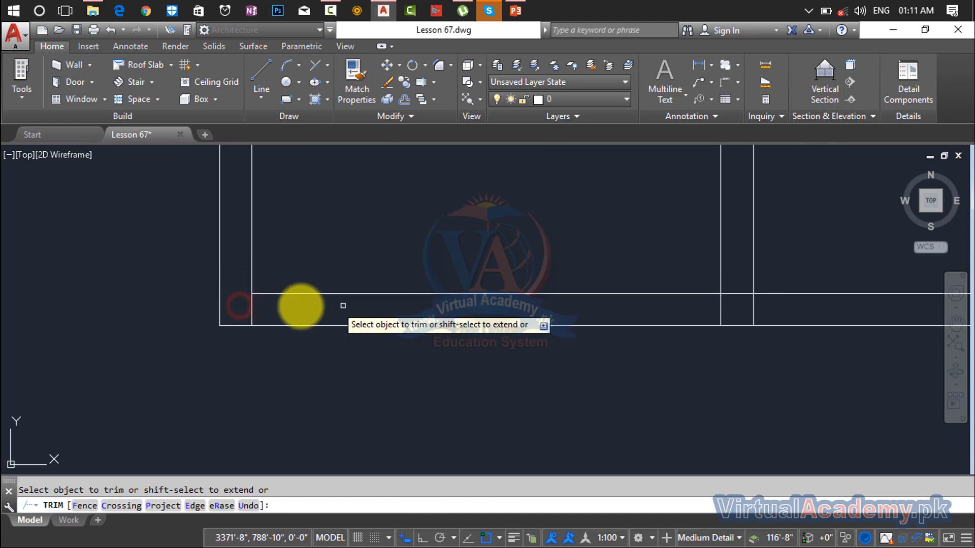
pyautogui.click(279, 310)
pyautogui.click(236, 310)
pyautogui.scroll(-6, 584, 330)
# - Trim the left mullion's lines inside the sill frame and the inner sill line between the mullion's two lines
pyautogui.moveTo(576, 343); pyautogui.dragTo(448, 359, button='middle')
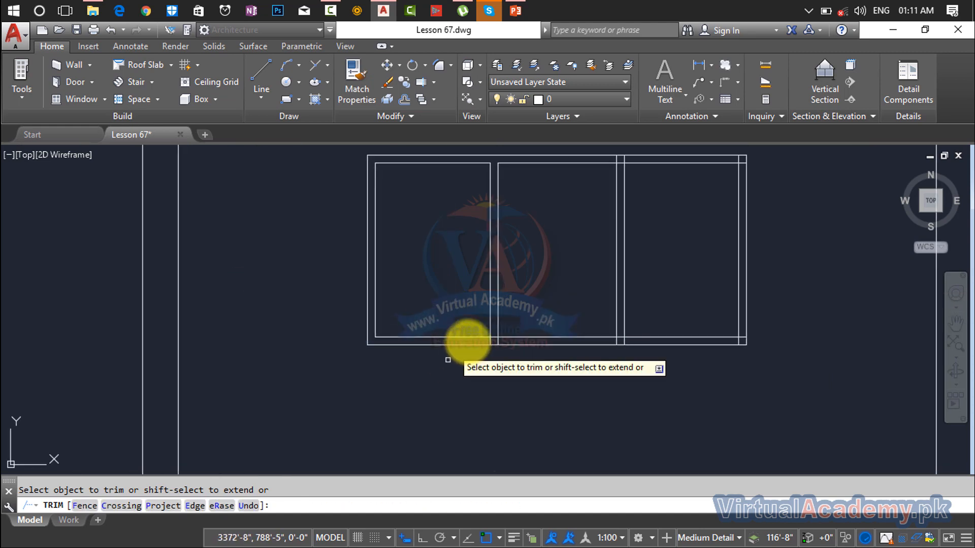
pyautogui.scroll(4, 479, 338)
pyautogui.click(575, 310)
pyautogui.click(564, 349)
pyautogui.click(653, 350)
pyautogui.click(466, 352)
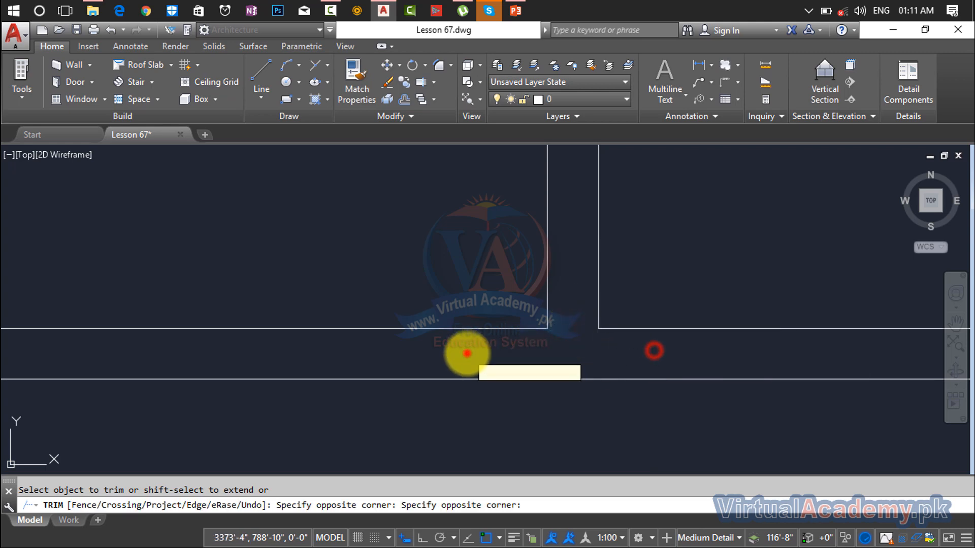
pyautogui.scroll(-3, 631, 344)
# - Trim the right mullion's lines inside the sill frame and the inner sill line between the mullion's two lines
pyautogui.moveTo(638, 344); pyautogui.dragTo(243, 324, button='middle')
pyautogui.scroll(4, 378, 319)
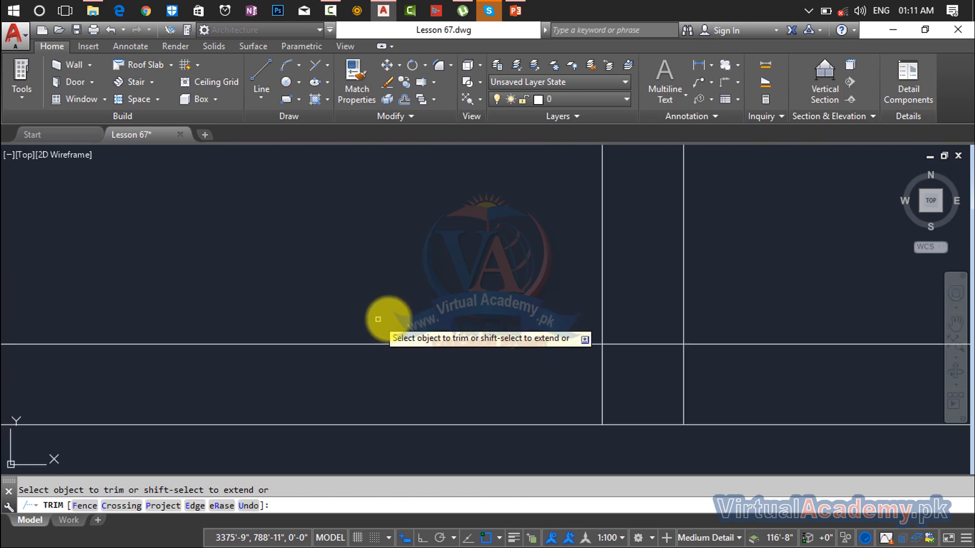
pyautogui.click(625, 326)
pyautogui.click(628, 391)
pyautogui.click(720, 370)
pyautogui.click(524, 385)
pyautogui.scroll(-4, 579, 378)
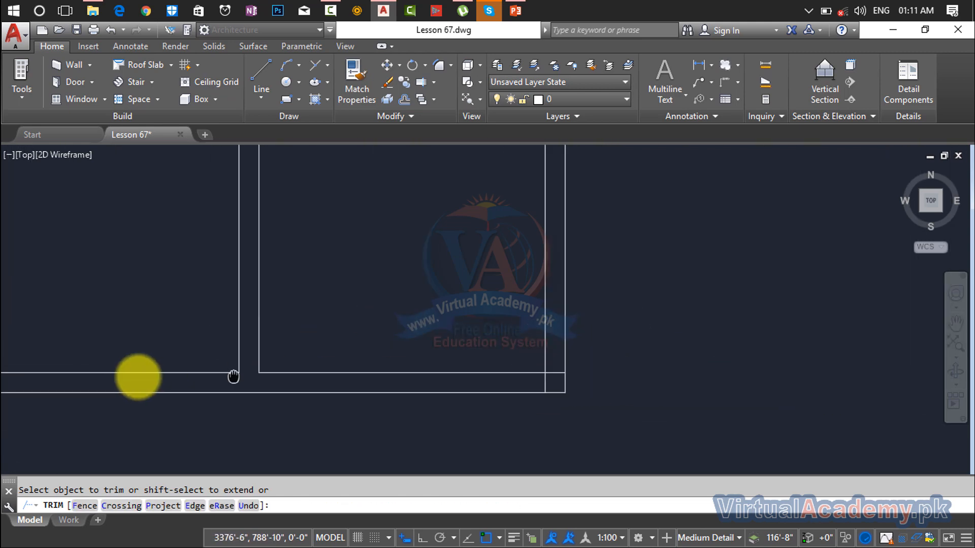
# - Trim the overlapping inner frame lines at the window's lower-right corner to leave a clean corner
pyautogui.moveTo(213, 369); pyautogui.dragTo(383, 360, button='middle')
pyautogui.scroll(5, 383, 359)
pyautogui.click(534, 395)
pyautogui.click(531, 451)
pyautogui.scroll(-2, 534, 441)
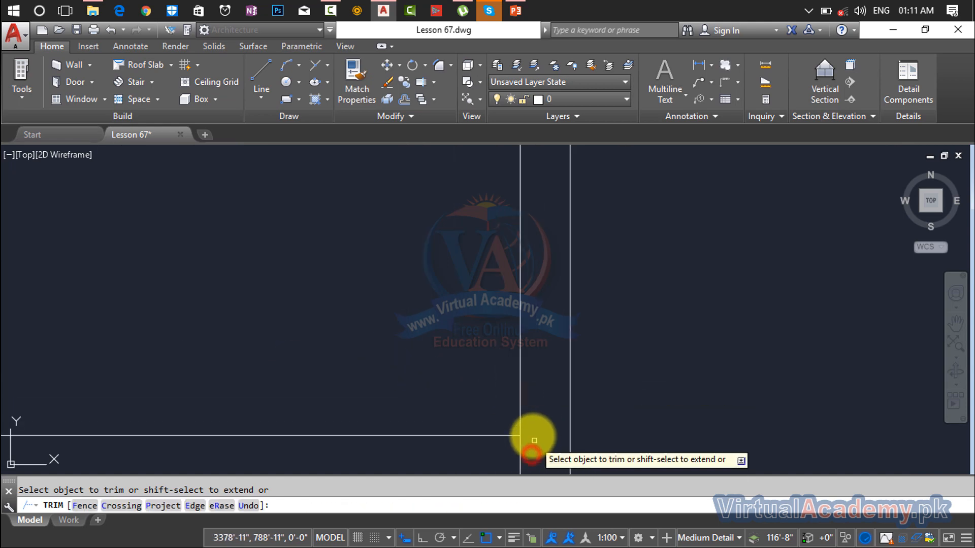
pyautogui.moveTo(533, 438); pyautogui.dragTo(556, 460, button='middle')
pyautogui.click(527, 319)
pyautogui.click(417, 325)
pyautogui.scroll(-2, 469, 292)
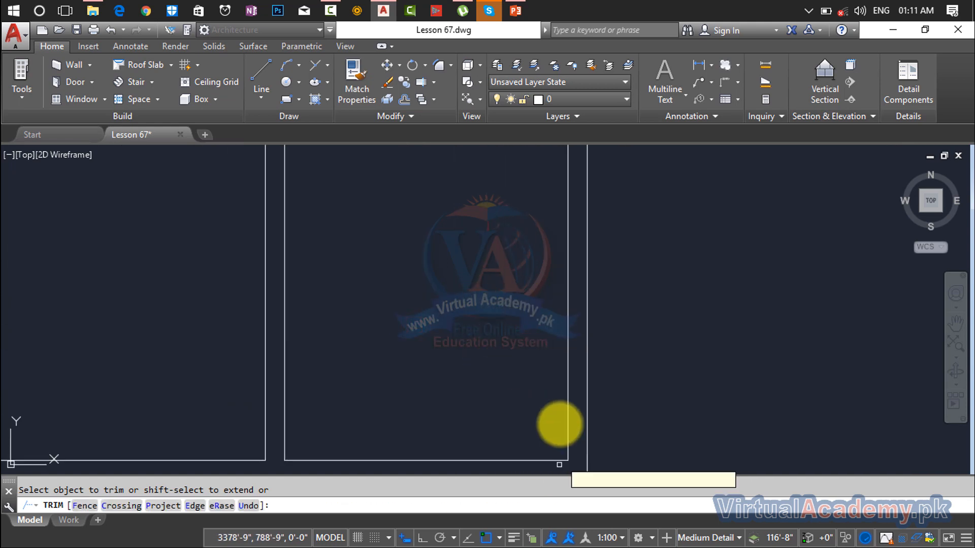
# - Trim the inner head line where it runs past the inner jamb line at the window's upper-right corner
pyautogui.scroll(-4, 543, 351)
pyautogui.moveTo(566, 294); pyautogui.dragTo(606, 346, button='middle')
pyautogui.scroll(6, 586, 276)
pyautogui.scroll(2, 585, 277)
pyautogui.click(638, 318)
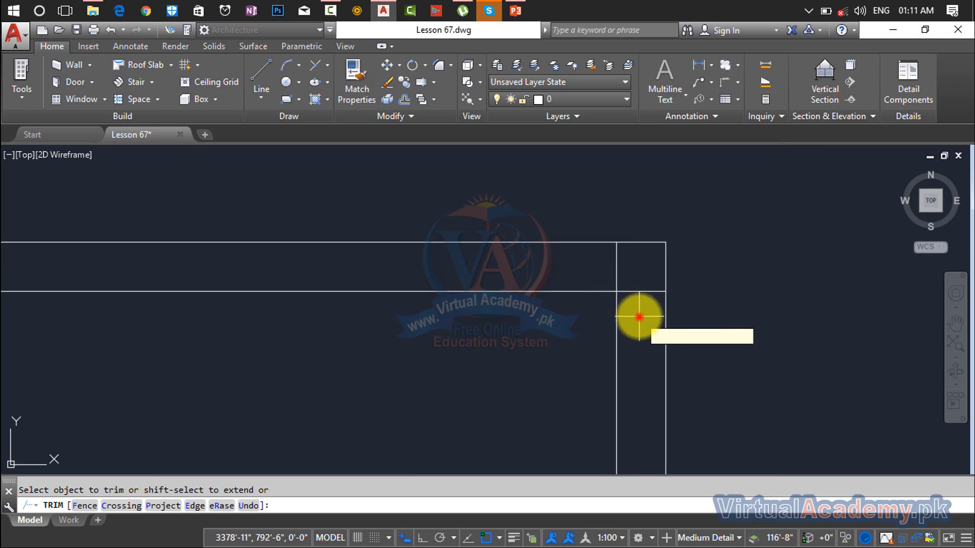
pyautogui.click(639, 276)
# - Trim the right mullion's lines inside the head frame, clearing the inner head line between the mullion's two lines
pyautogui.click(639, 271)
pyautogui.moveTo(170, 255); pyautogui.dragTo(401, 289, button='middle')
pyautogui.moveTo(313, 289); pyautogui.dragTo(799, 289, button='middle')
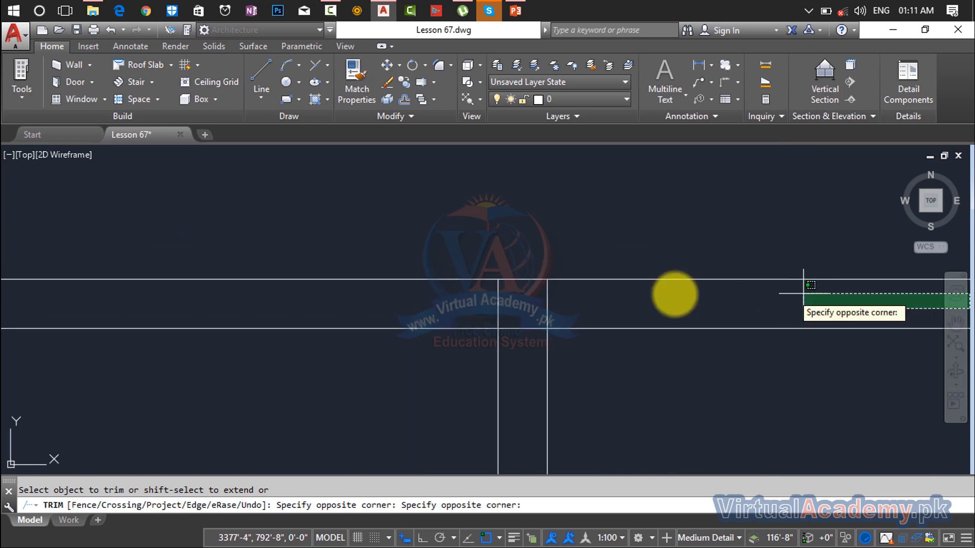
pyautogui.click(432, 300)
pyautogui.scroll(-3, 503, 389)
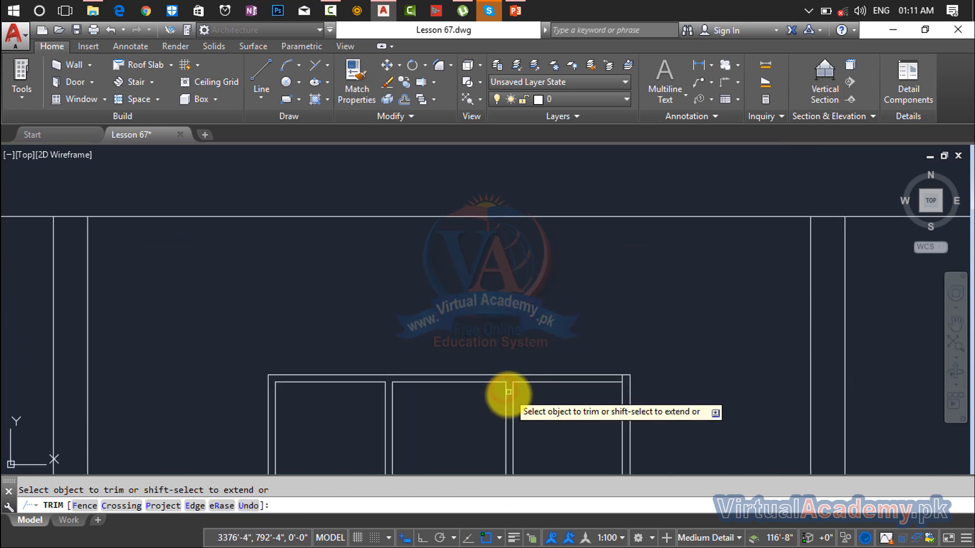
pyautogui.moveTo(505, 396); pyautogui.dragTo(498, 239, button='middle')
pyautogui.press('Escape')
pyautogui.scroll(-2, 496, 259)
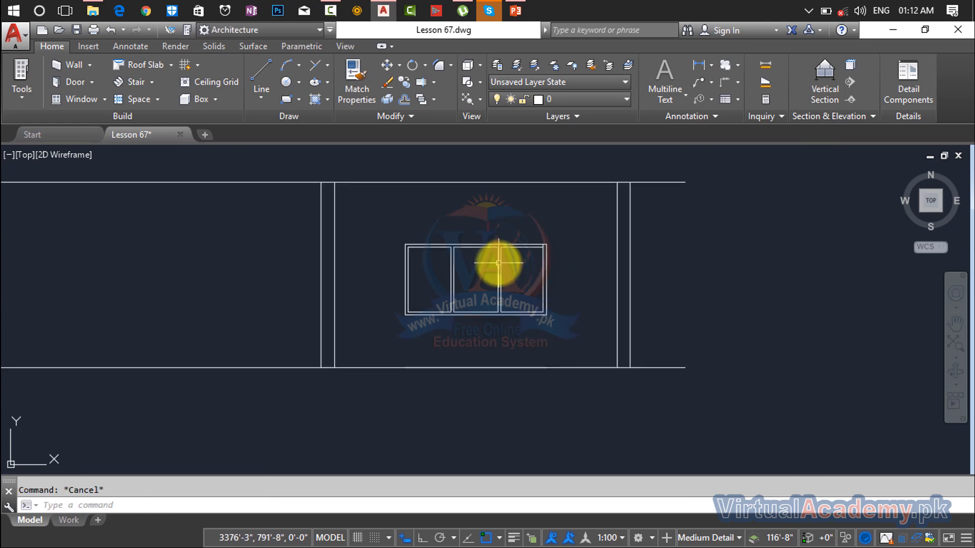
# - Trim the inner jamb line's remaining stub inside the head frame at the window's upper-right corner
pyautogui.scroll(5, 541, 240)
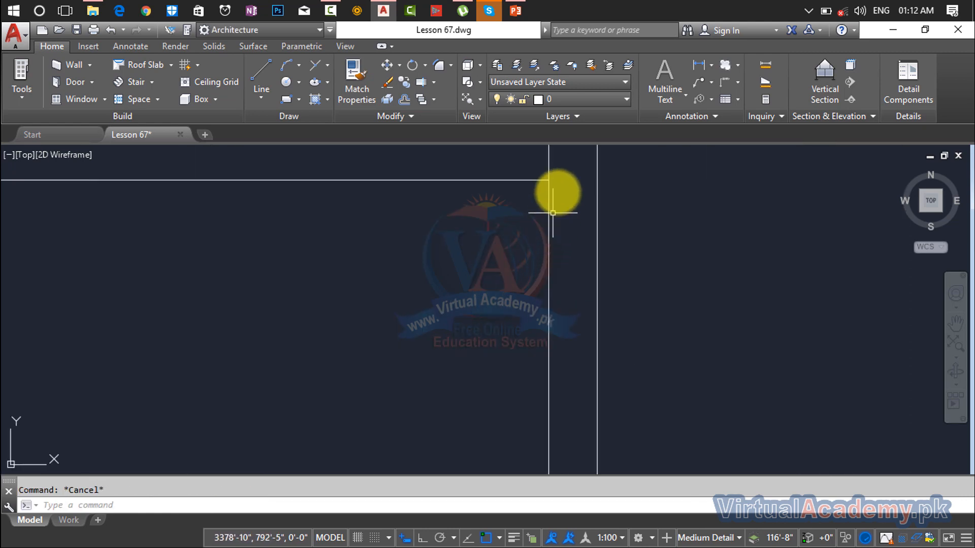
pyautogui.moveTo(558, 246); pyautogui.dragTo(552, 338, button='middle')
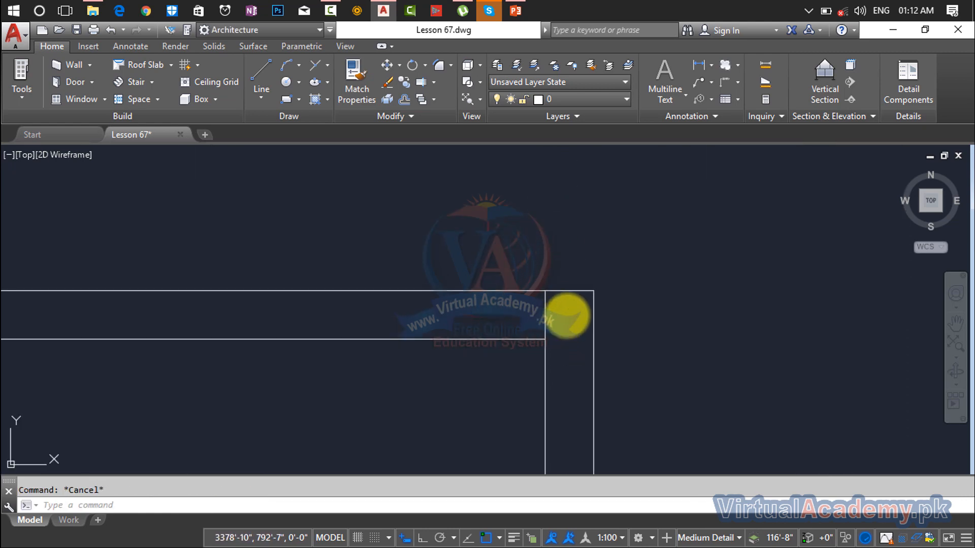
pyautogui.press('space')
pyautogui.press('space')
pyautogui.click(569, 313)
pyautogui.click(495, 330)
pyautogui.scroll(-6, 527, 326)
pyautogui.moveTo(531, 334); pyautogui.dragTo(553, 282, button='middle')
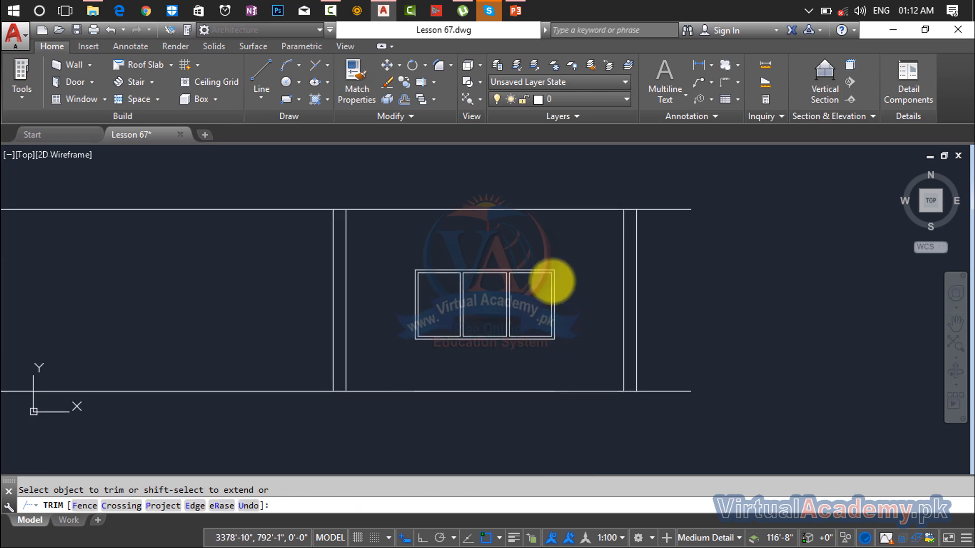
pyautogui.press('Escape')
# - Copy the complete three-panel window from its lower-right corner into the empty area right of the front elevation
pyautogui.write('ct o')
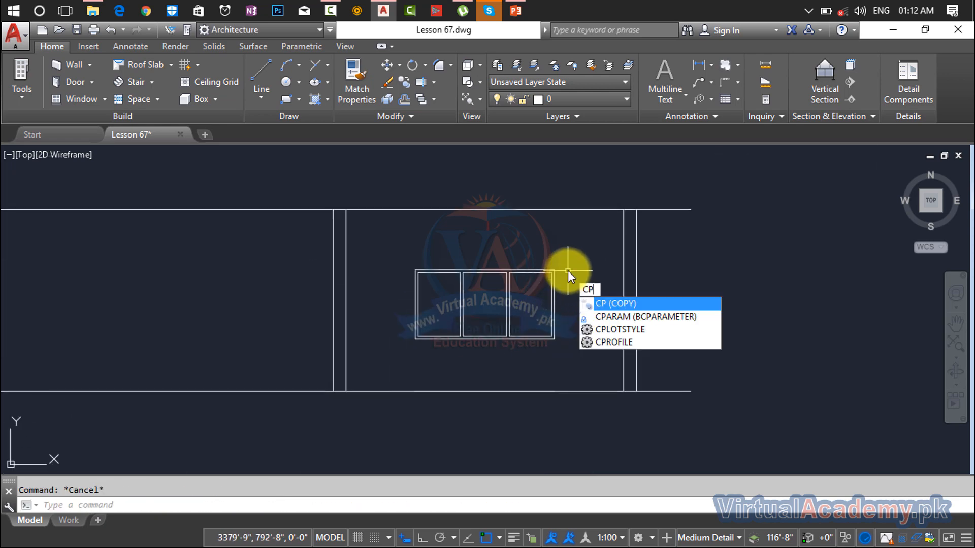
pyautogui.press('space')
pyautogui.click(572, 246)
pyautogui.click(400, 366)
pyautogui.press('space')
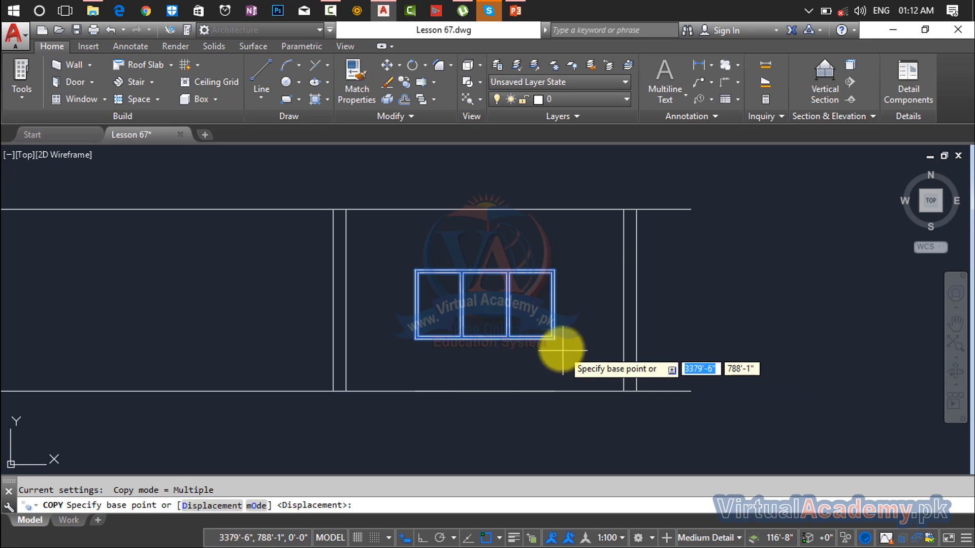
pyautogui.scroll(4, 529, 327)
pyautogui.click(506, 304)
pyautogui.scroll(-10, 644, 323)
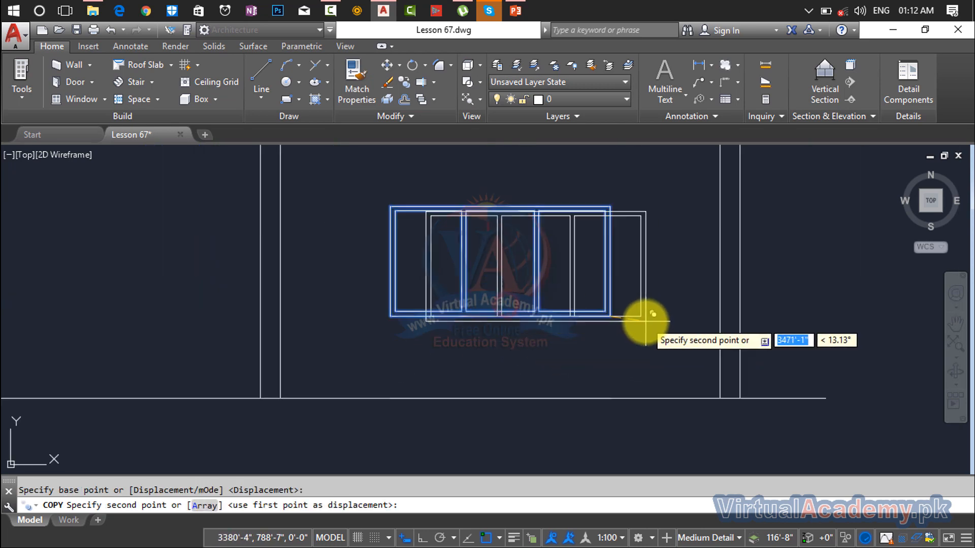
pyautogui.moveTo(612, 329); pyautogui.dragTo(205, 338, button='middle')
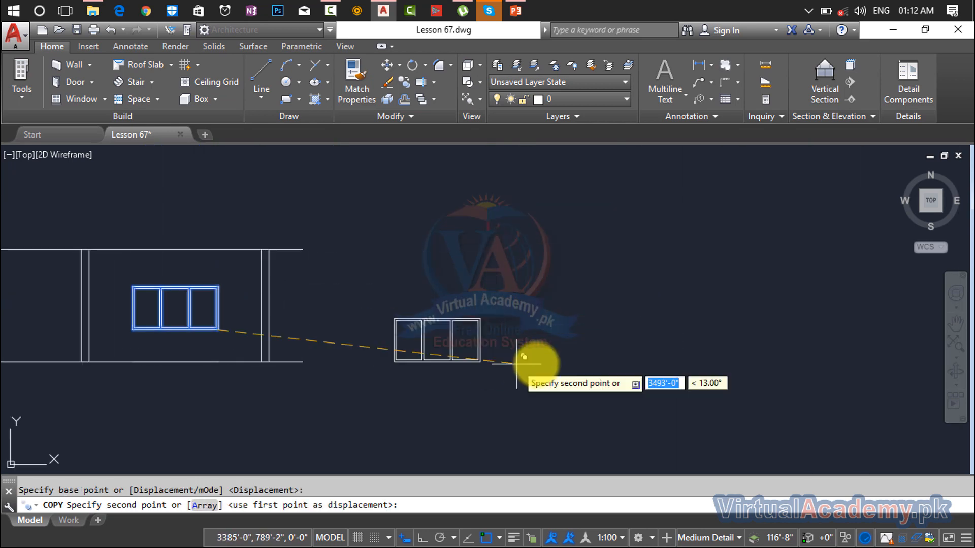
pyautogui.click(520, 322)
pyautogui.press('Escape')
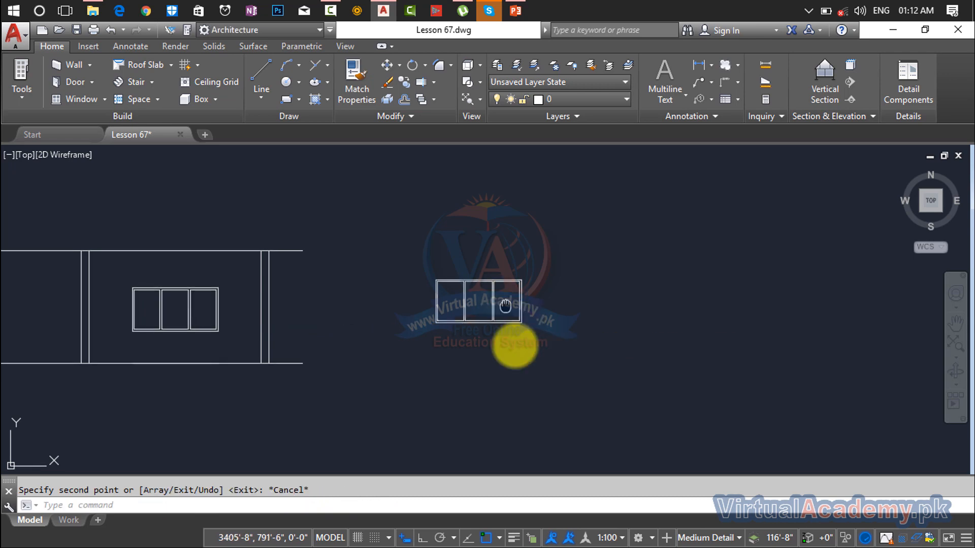
pyautogui.scroll(5, 476, 346)
pyautogui.scroll(-2, 480, 340)
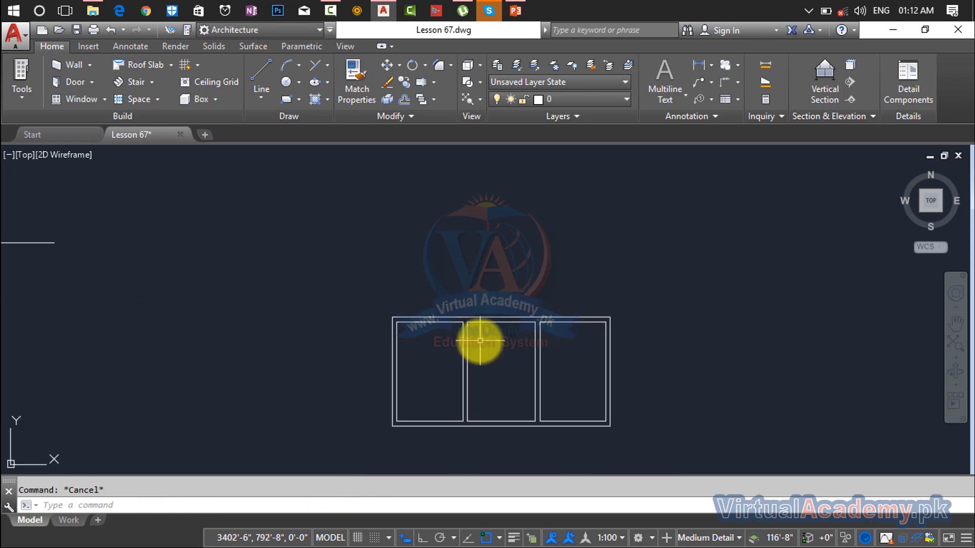
pyautogui.write('cp')
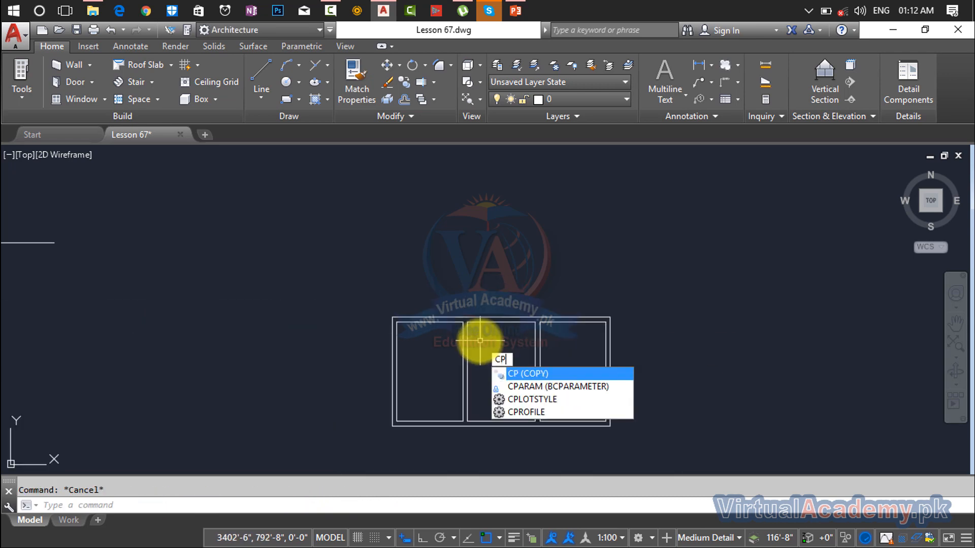
pyautogui.press('Escape')
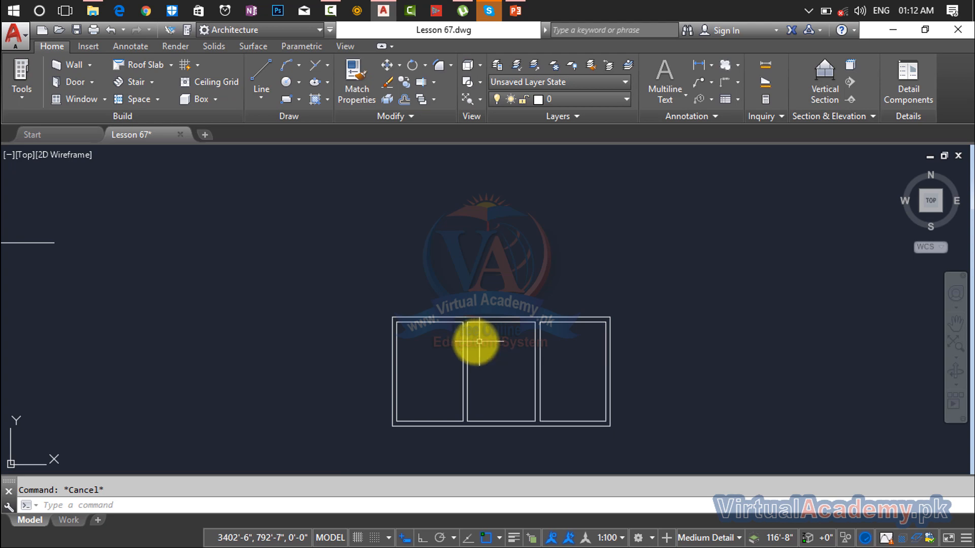
pyautogui.scroll(4, 454, 330)
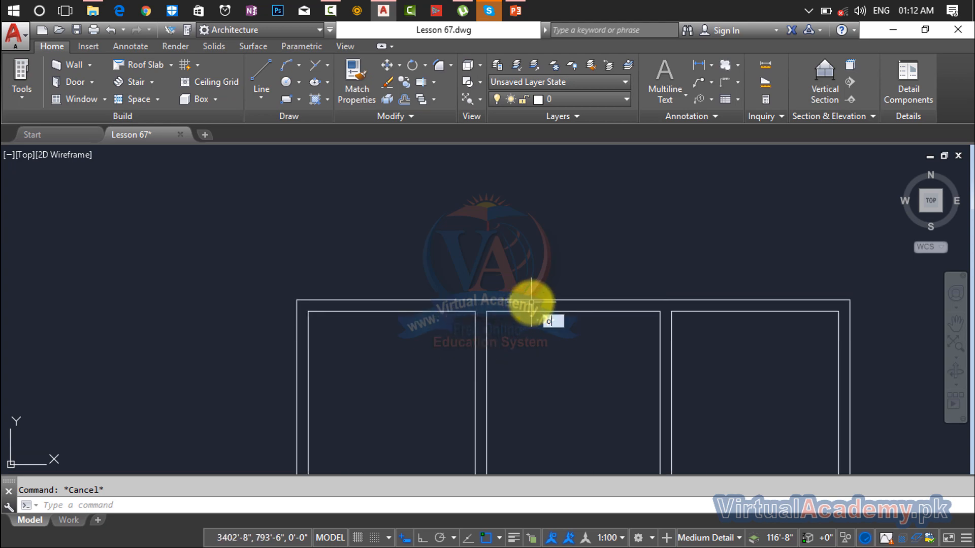
pyautogui.press('Return')
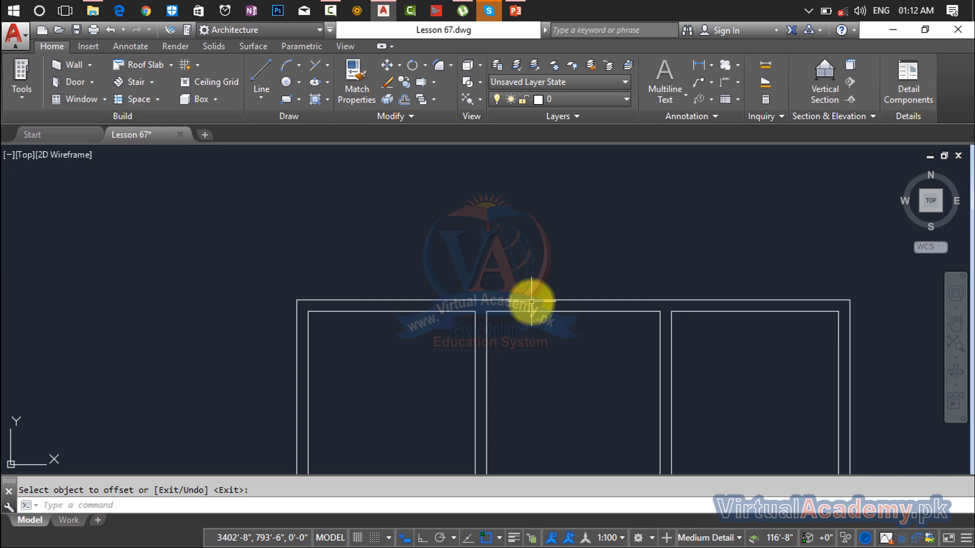
pyautogui.press('F1')
pyautogui.press('Escape')
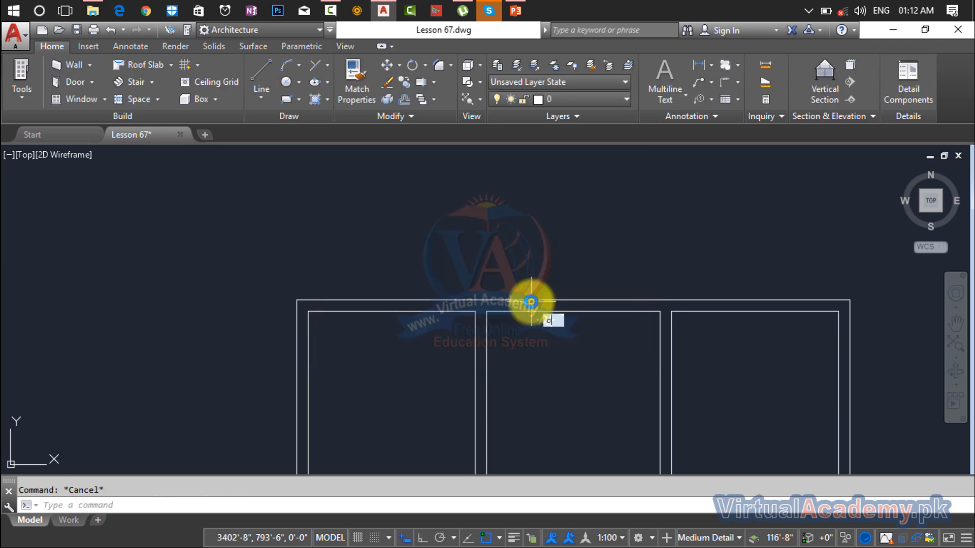
# - Offset the copied window's outer head line upward by 1' as a construction line
pyautogui.write('o')
pyautogui.press('Return')
pyautogui.press('Return')
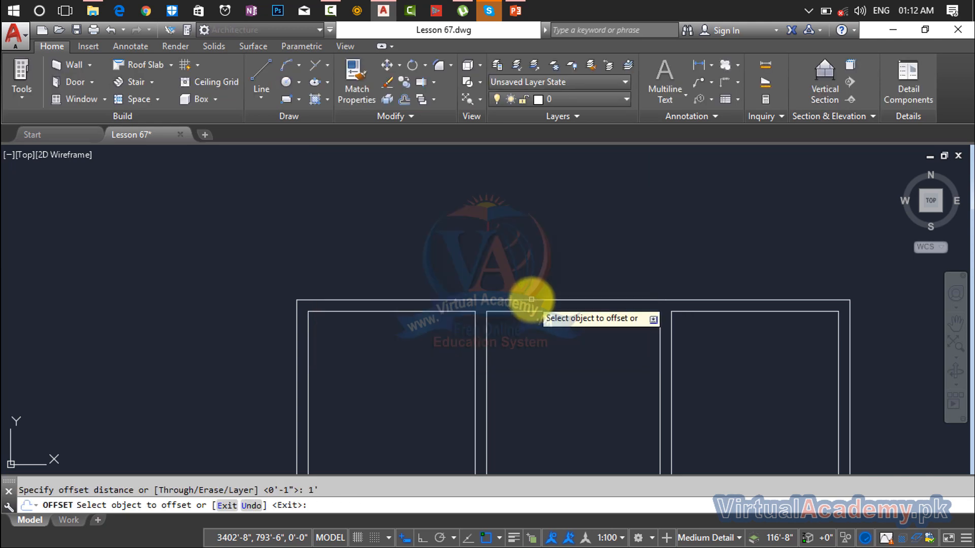
pyautogui.click(528, 301)
pyautogui.click(512, 257)
pyautogui.press('Escape')
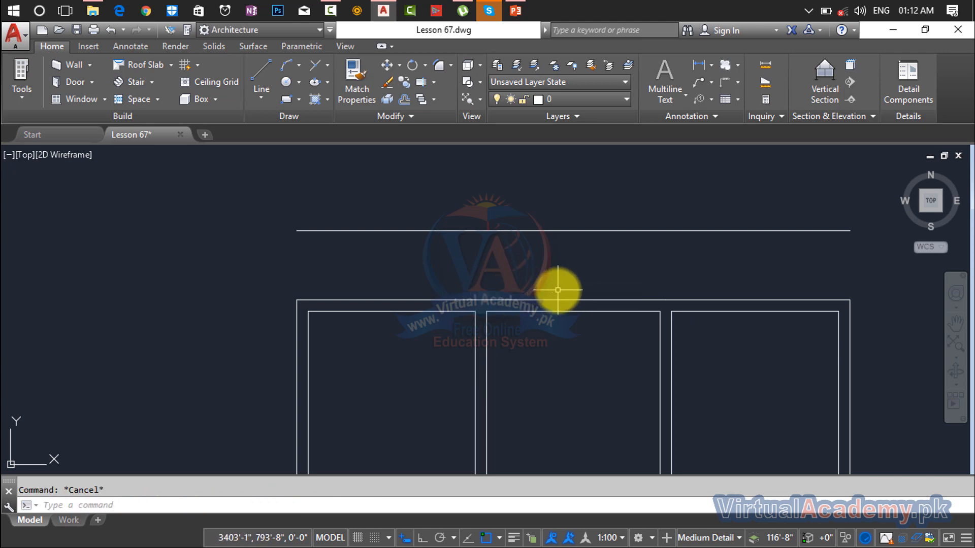
# - Draw a three-point arc between the window's upper corners through the construction line's midpoint, and delete the construction line
pyautogui.press('Return')
pyautogui.click(297, 299)
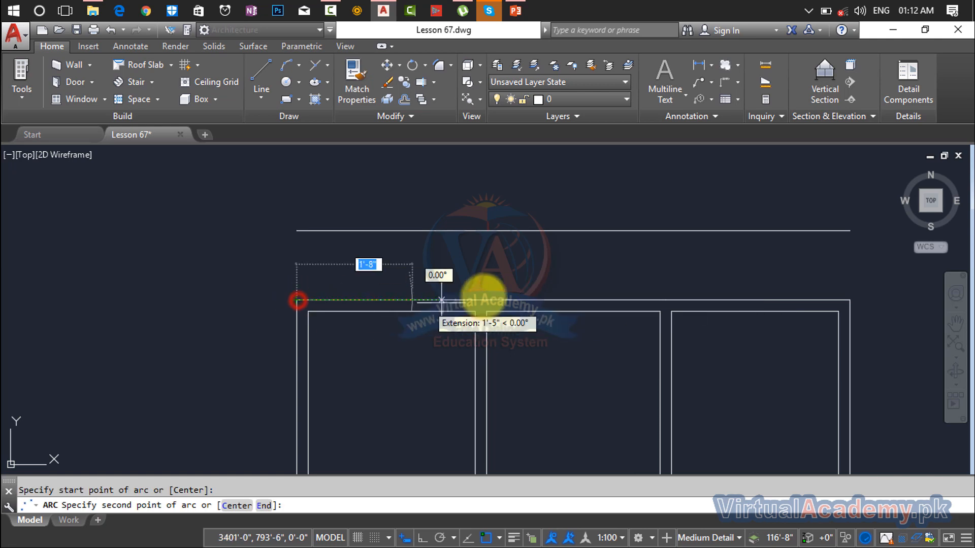
pyautogui.click(573, 231)
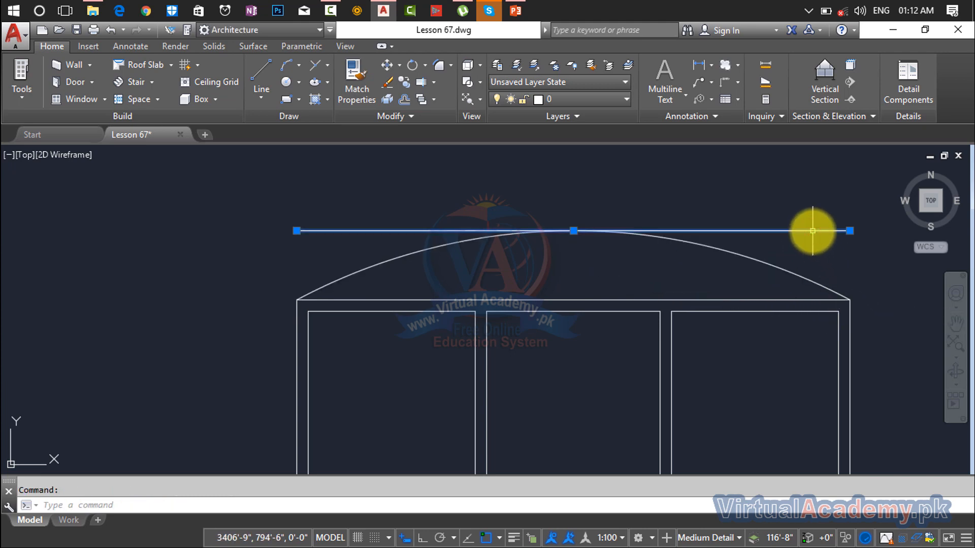
pyautogui.press('Delete')
# - Offset the window's head arc inward by 2 inches
pyautogui.scroll(2, 476, 270)
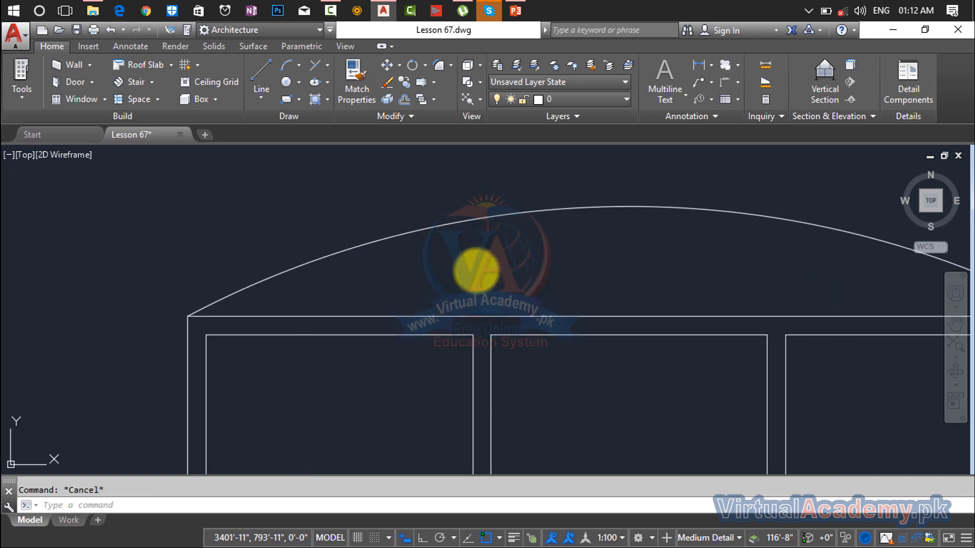
pyautogui.press('Return')
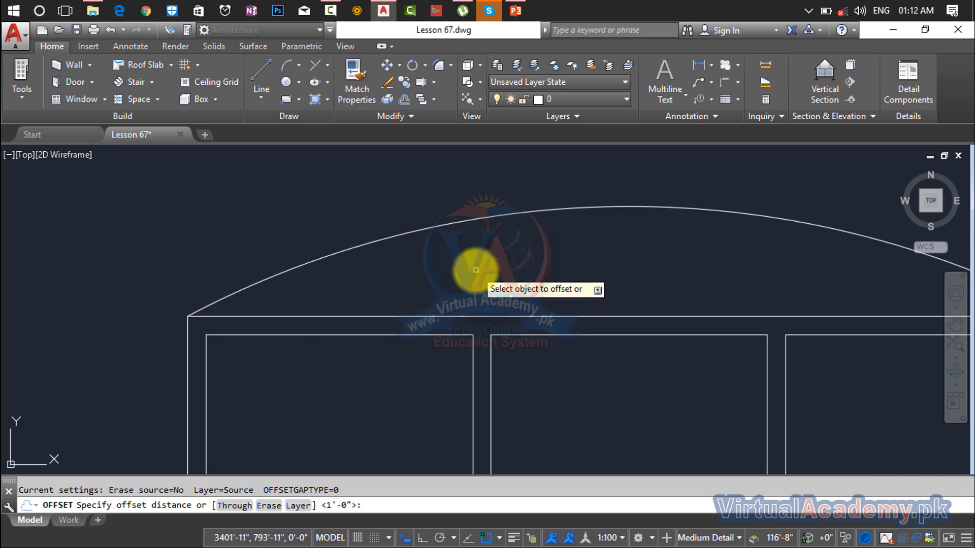
pyautogui.write('2')
pyautogui.press('Return')
pyautogui.click(461, 223)
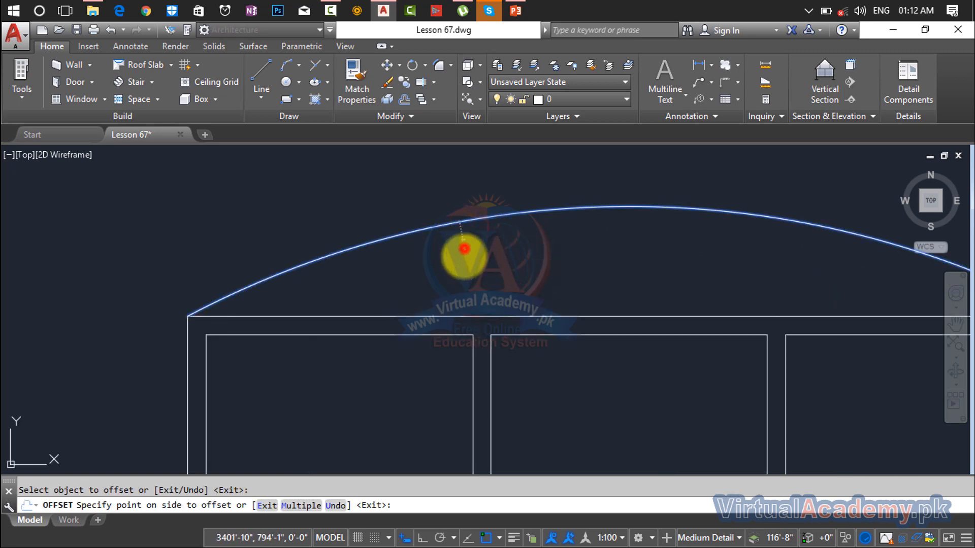
pyautogui.click(451, 319)
# - Trim the inner arc's left end where it extends below the window's outer head line
pyautogui.moveTo(451, 319); pyautogui.dragTo(639, 300, button='middle')
pyautogui.scroll(4, 439, 314)
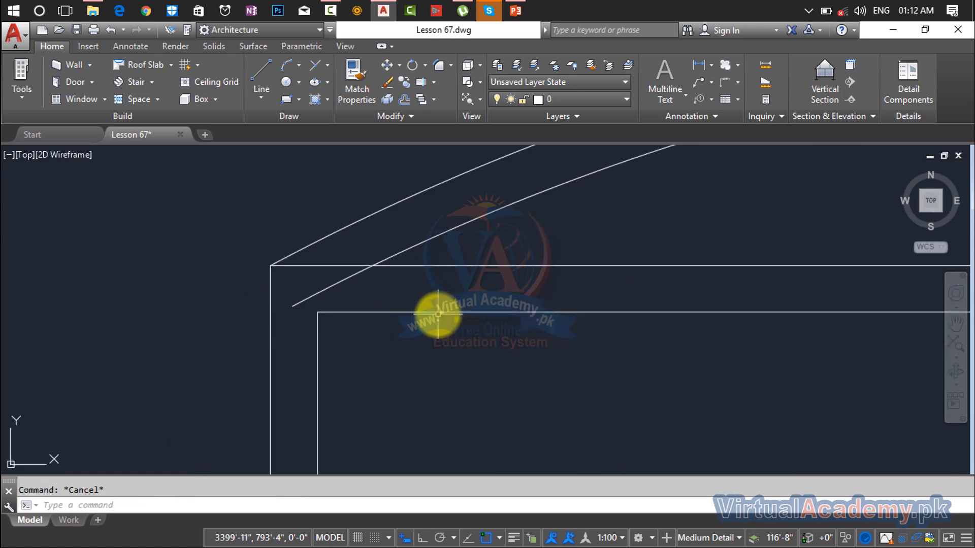
pyautogui.write('tr')
pyautogui.press('Return')
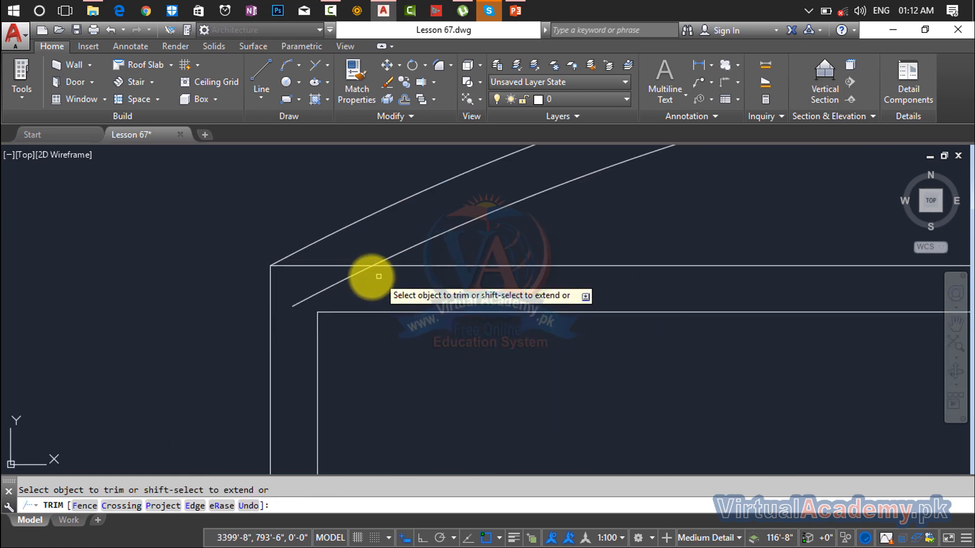
pyautogui.click(349, 268)
pyautogui.scroll(-6, 598, 315)
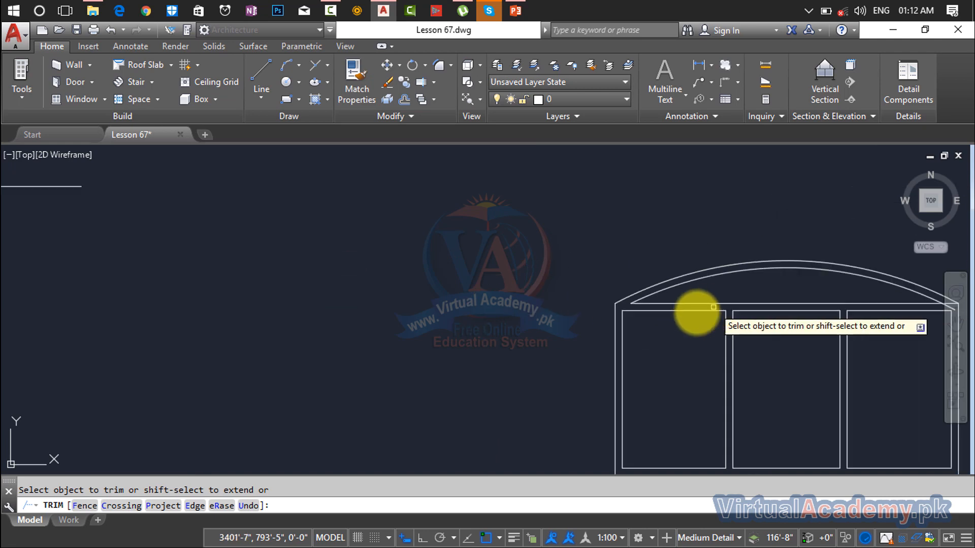
# - Trim the inner arc's right end where it extends below the arched window's outer head line
pyautogui.scroll(4, 480, 301)
pyautogui.click(465, 259)
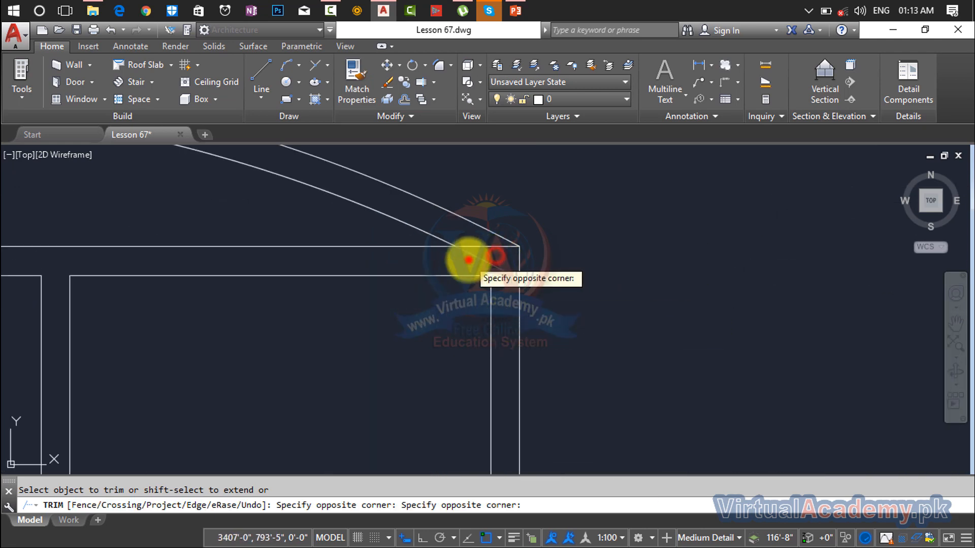
pyautogui.click(467, 242)
pyautogui.click(475, 253)
pyautogui.scroll(-4, 483, 269)
pyautogui.moveTo(640, 298); pyautogui.dragTo(825, 303, button='middle')
pyautogui.press('Escape')
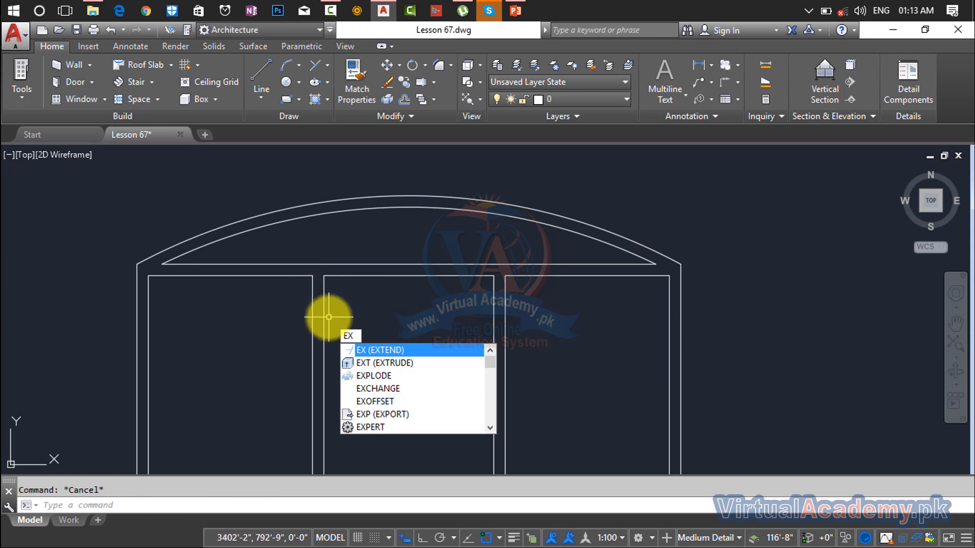
# - Extend the four mullion lines of the arched window up to the inner arc
pyautogui.press('Return')
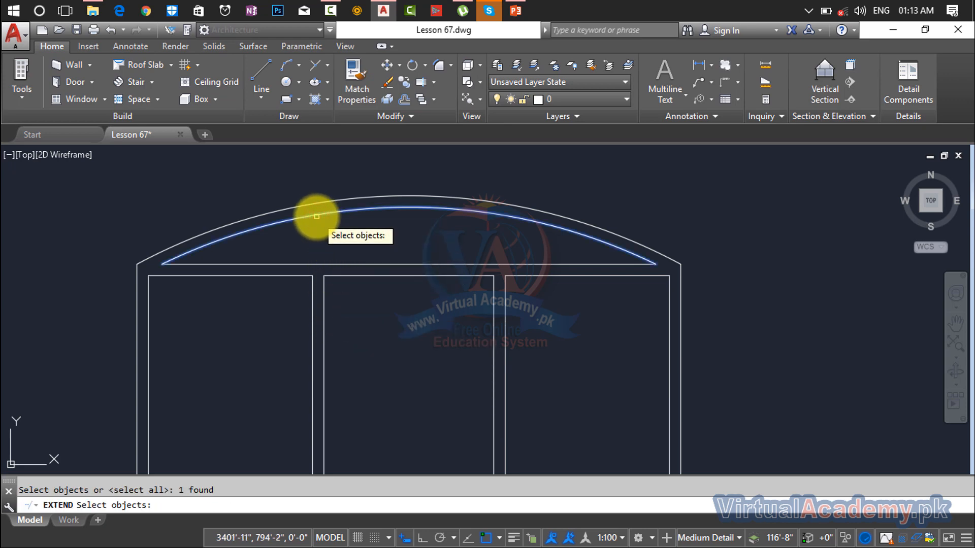
pyautogui.click(342, 314)
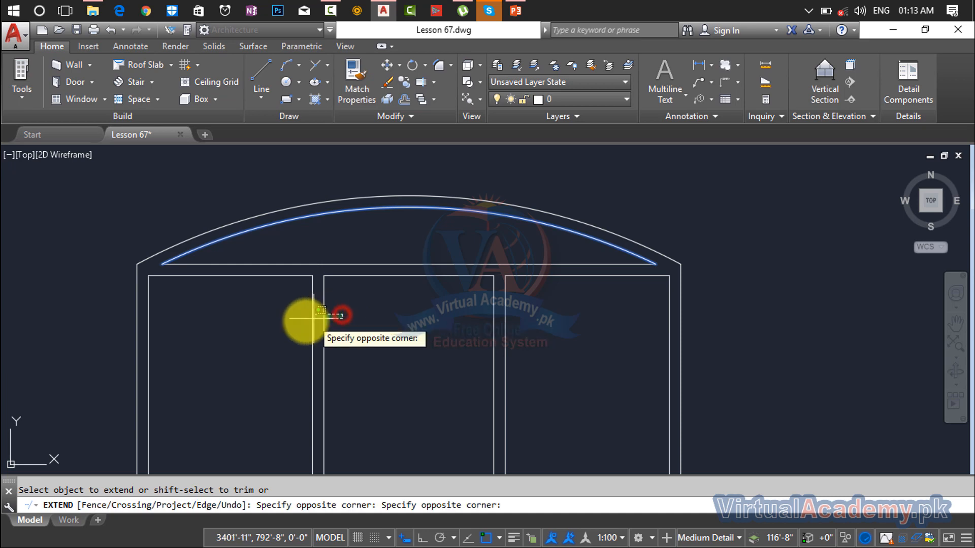
pyautogui.click(282, 327)
pyautogui.click(552, 360)
pyautogui.click(423, 366)
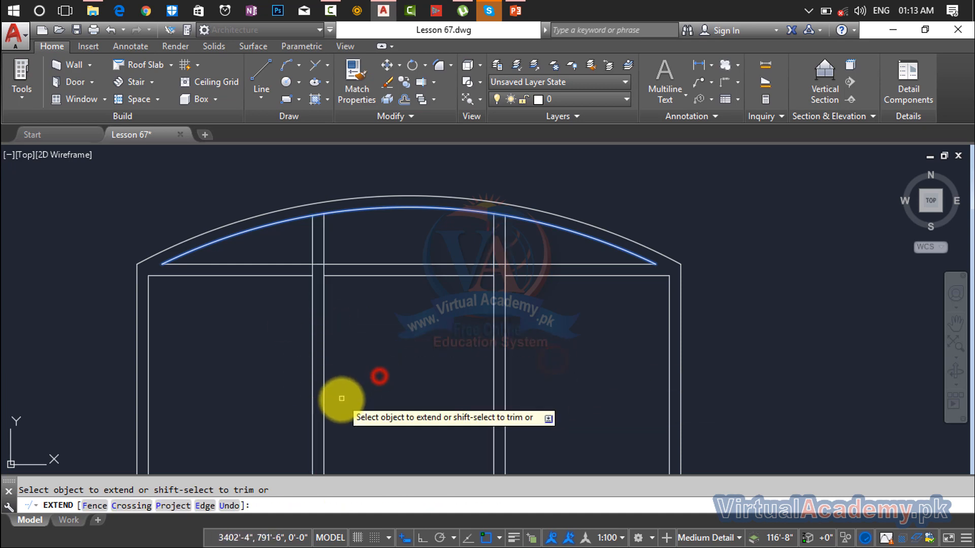
pyautogui.press('Escape')
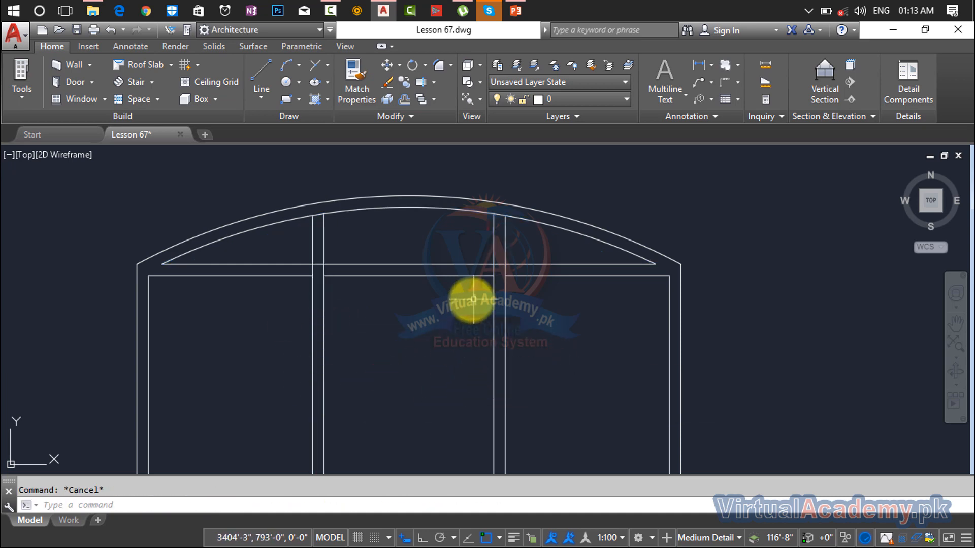
# - Trim the inner arc, head line and mullion line segments where they cross at the arched window's left mullion
pyautogui.scroll(3, 354, 260)
pyautogui.moveTo(354, 263); pyautogui.dragTo(397, 378, button='middle')
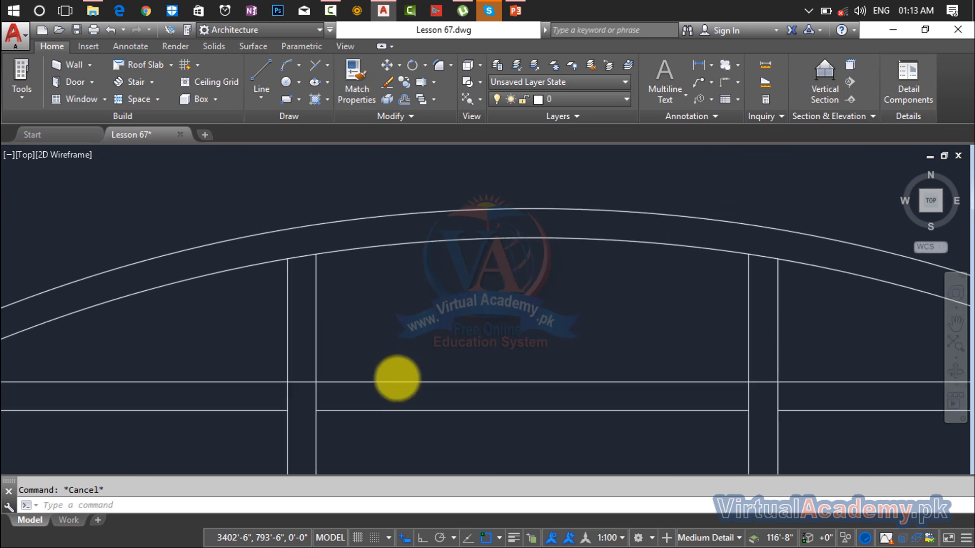
pyautogui.press('Return')
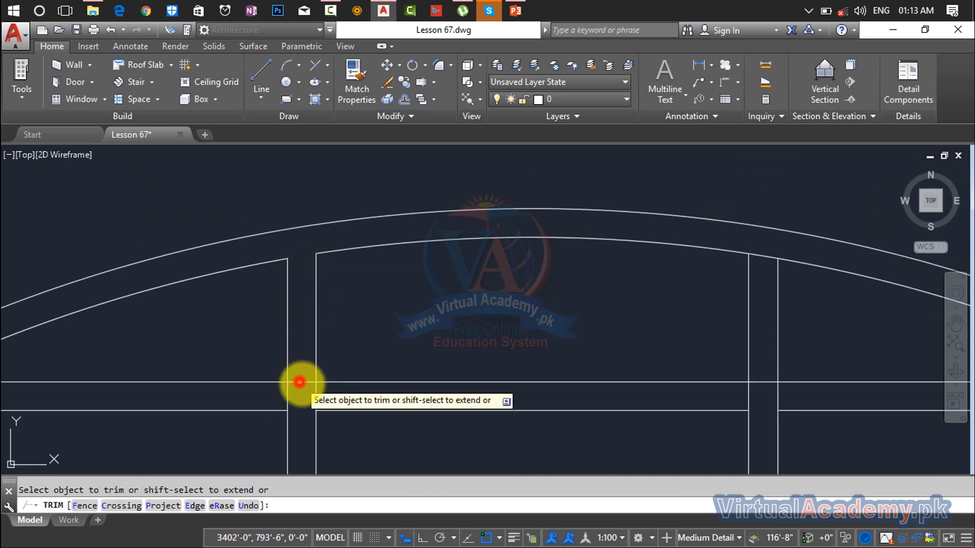
pyautogui.click(354, 395)
pyautogui.click(269, 397)
pyautogui.click(299, 367)
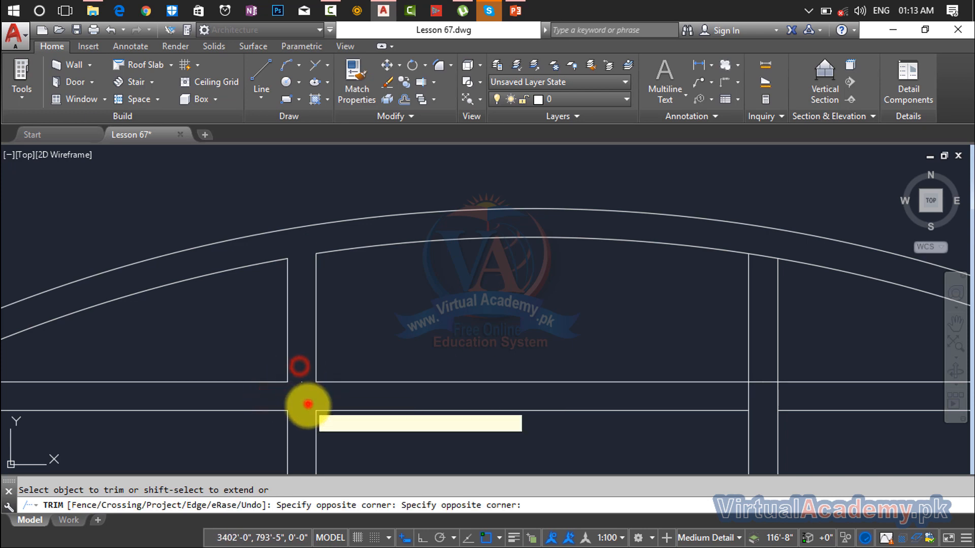
pyautogui.click(307, 404)
# - Trim the inner arc, head line and mullion line segments where they cross at the arched window's right mullion
pyautogui.scroll(-3, 483, 389)
pyautogui.moveTo(571, 389); pyautogui.dragTo(466, 368, button='middle')
pyautogui.scroll(6, 439, 340)
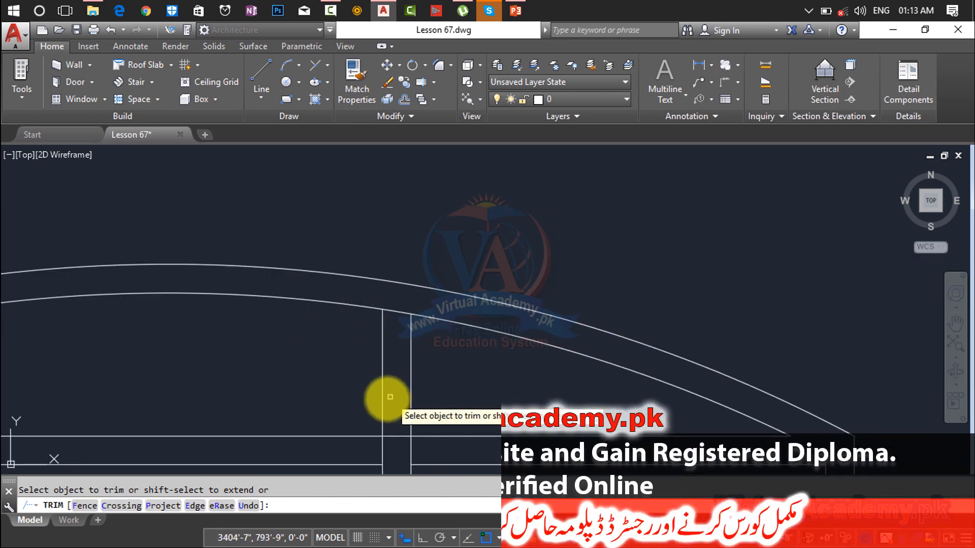
pyautogui.click(394, 404)
pyautogui.click(404, 449)
pyautogui.click(436, 450)
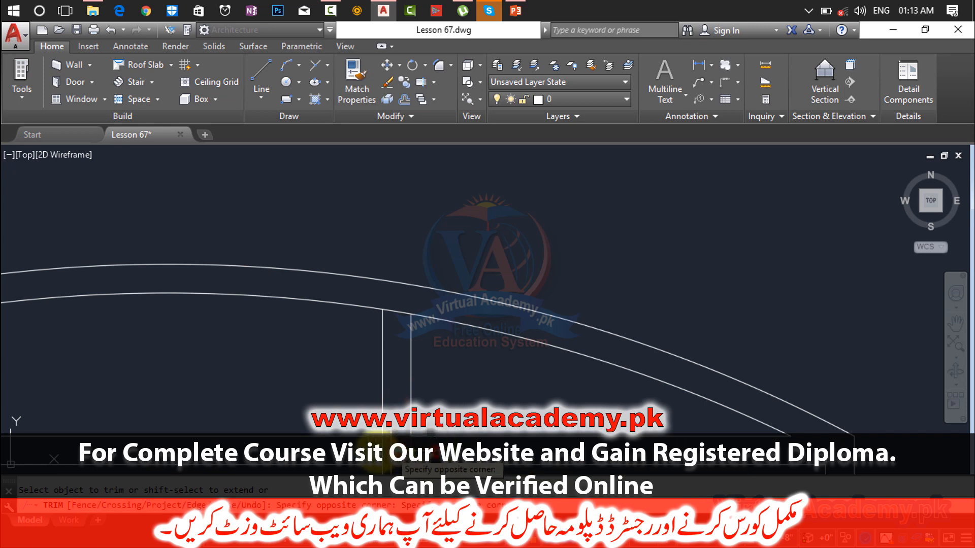
pyautogui.click(362, 450)
pyautogui.click(397, 305)
pyautogui.click(389, 333)
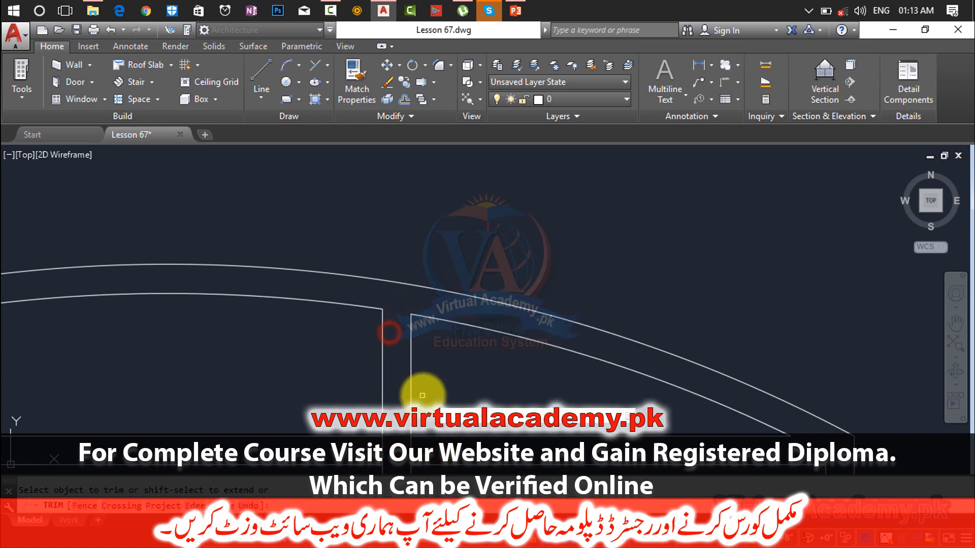
pyautogui.moveTo(429, 350); pyautogui.dragTo(464, 273, button='middle')
pyautogui.click(468, 369)
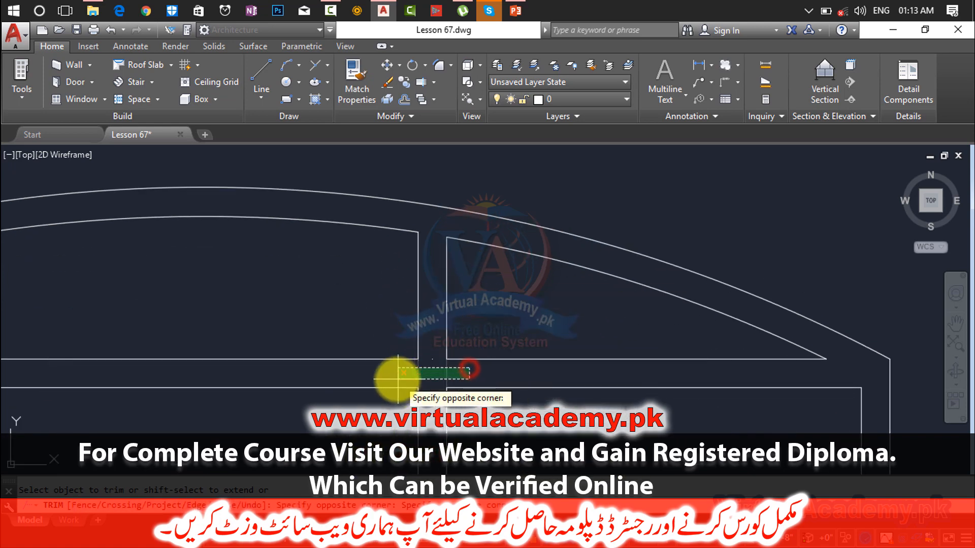
pyautogui.click(397, 379)
pyautogui.press('Escape')
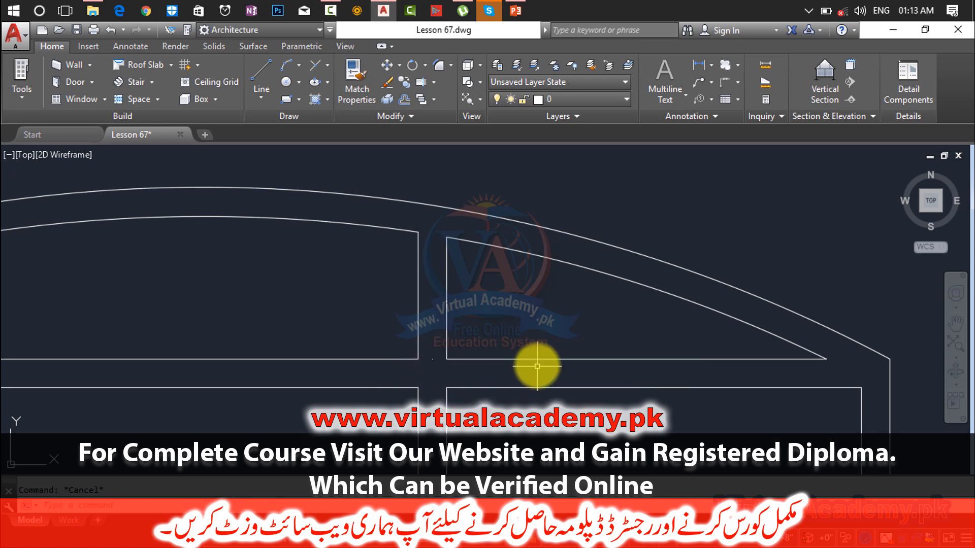
# - Erase the tiny leftover fragments at the arched window's two mullion and head junctions
pyautogui.scroll(8, 437, 357)
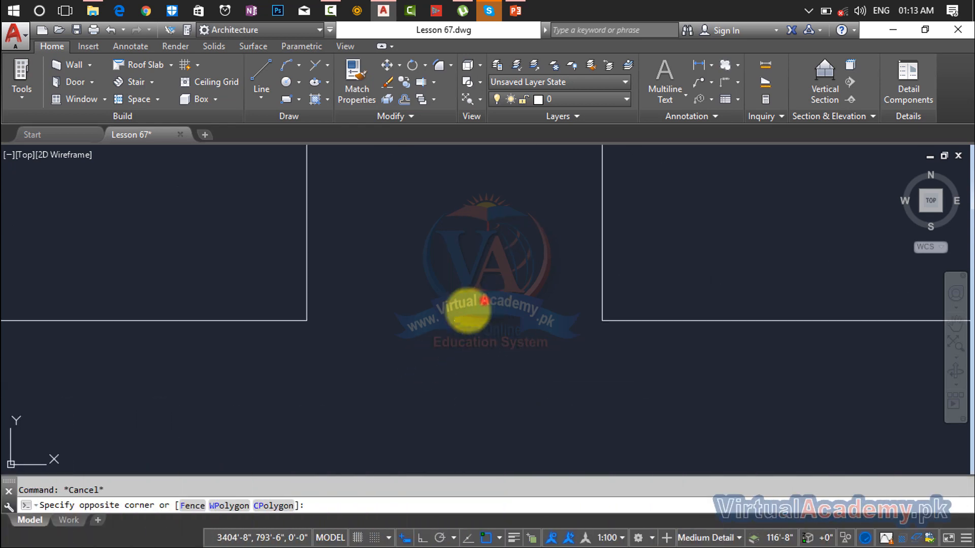
pyautogui.click(417, 354)
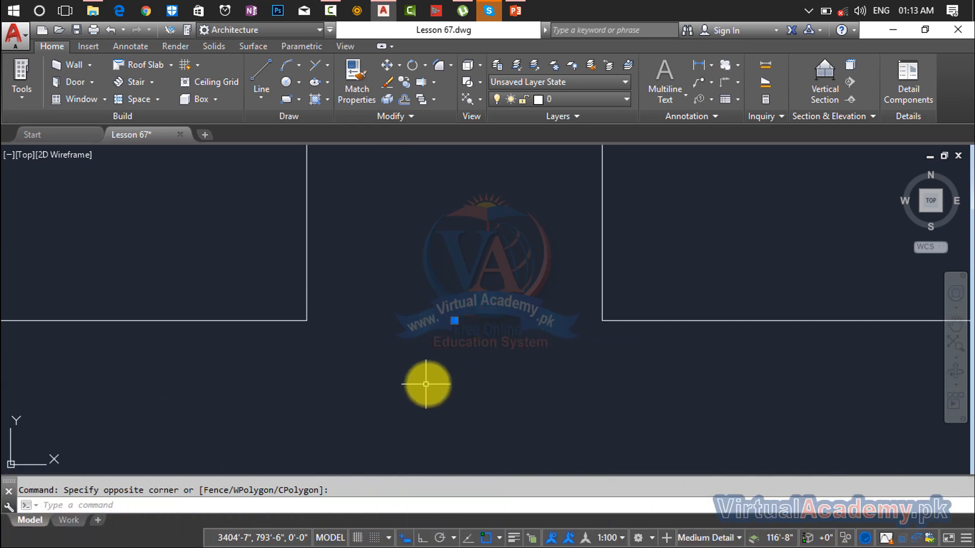
pyautogui.scroll(-6, 436, 375)
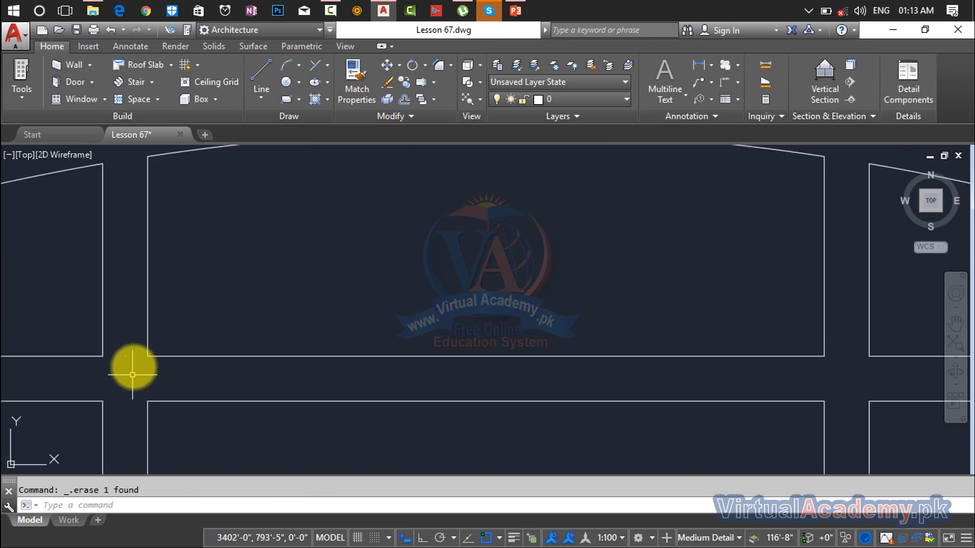
pyautogui.click(136, 352)
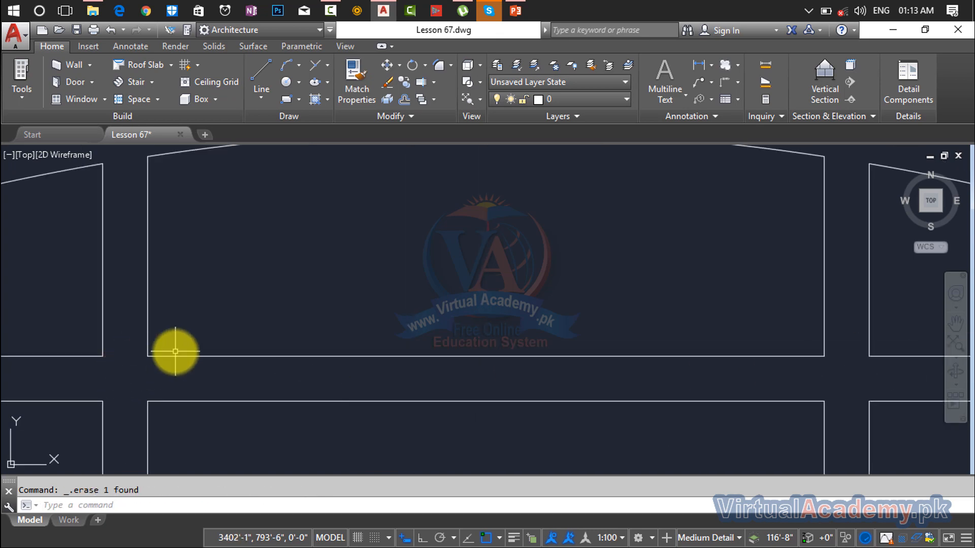
# - Copy the elevation's rectangular three-panel window to the empty space on the right of the arched window
pyautogui.scroll(-6, 176, 352)
pyautogui.scroll(-4, 301, 395)
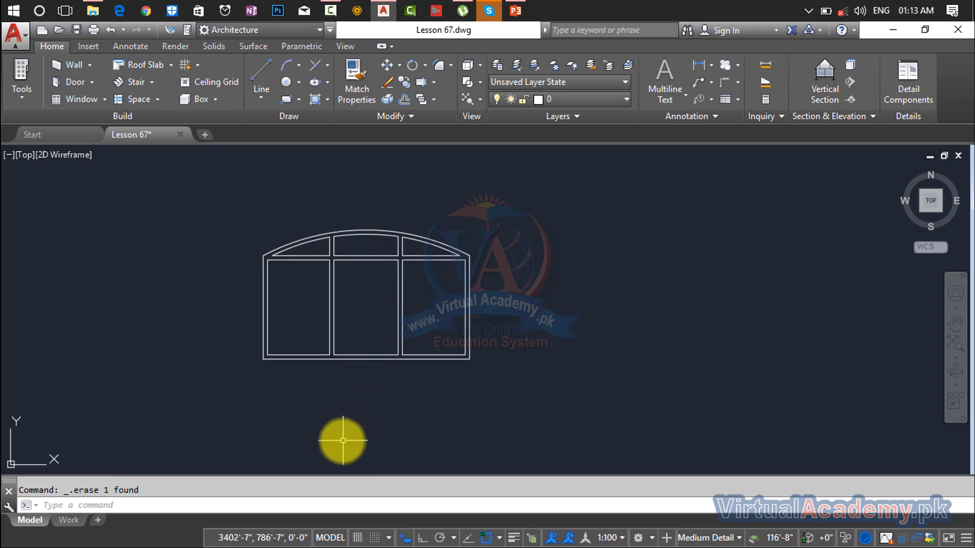
pyautogui.scroll(-2, 362, 385)
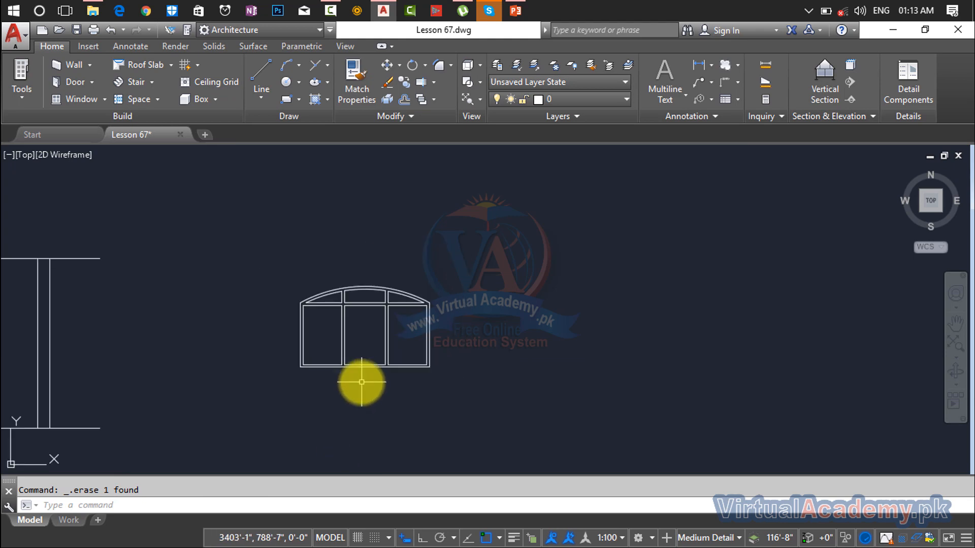
pyautogui.moveTo(362, 383); pyautogui.dragTo(810, 347, button='middle')
pyautogui.press('Escape')
pyautogui.click(439, 277)
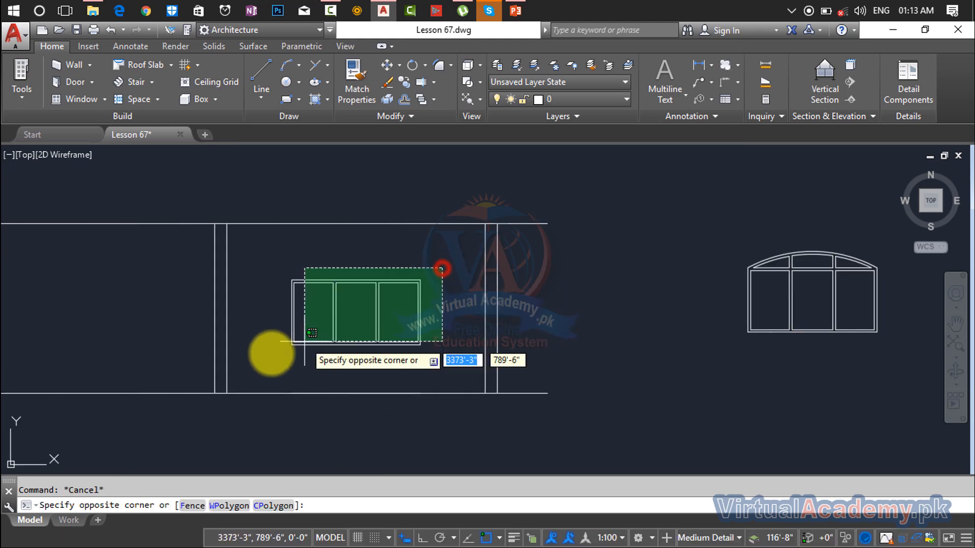
pyautogui.click(256, 359)
pyautogui.write('cp')
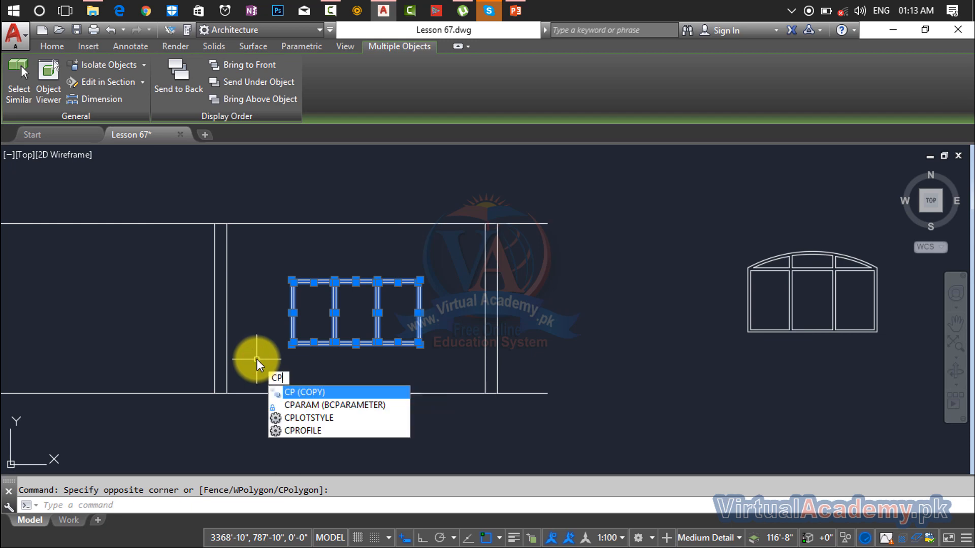
pyautogui.press('Return')
pyautogui.click(420, 346)
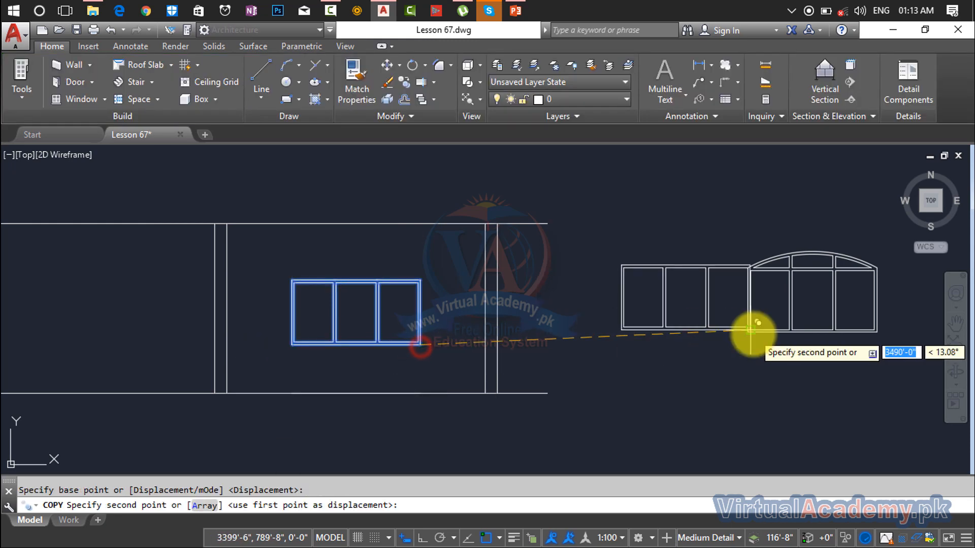
pyautogui.moveTo(755, 334); pyautogui.dragTo(153, 352, button='middle')
pyautogui.click(467, 349)
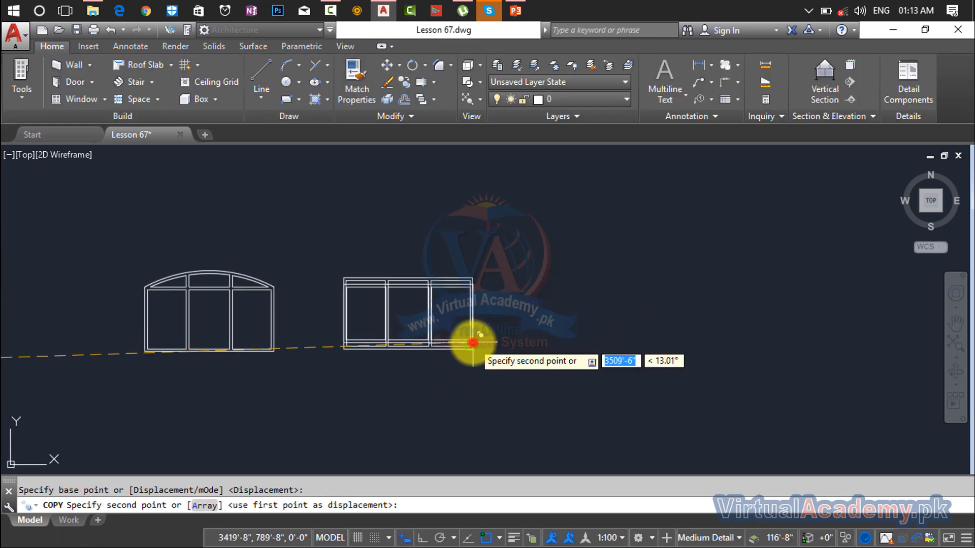
pyautogui.press('Escape')
# - Offset the new window copy's outer head line upward by 1'
pyautogui.scroll(6, 429, 311)
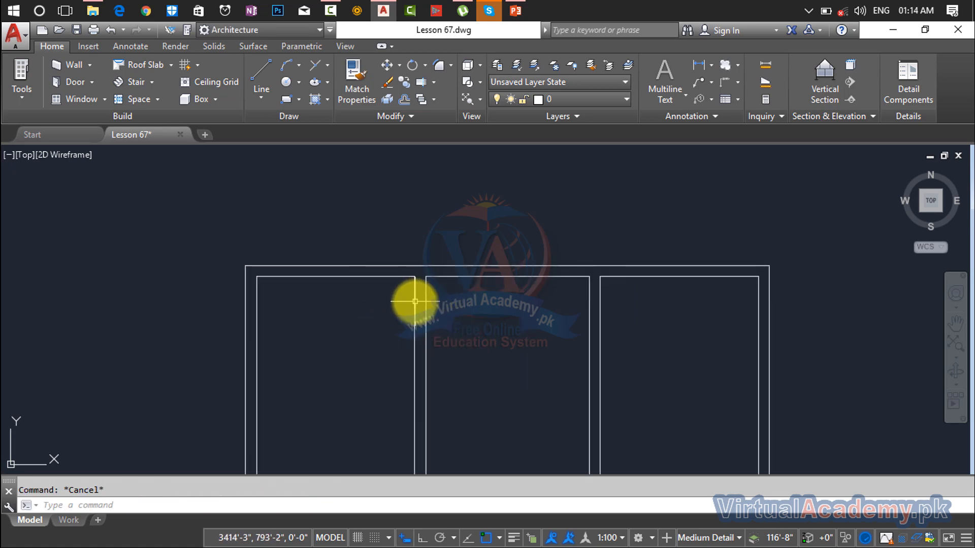
pyautogui.press('Return')
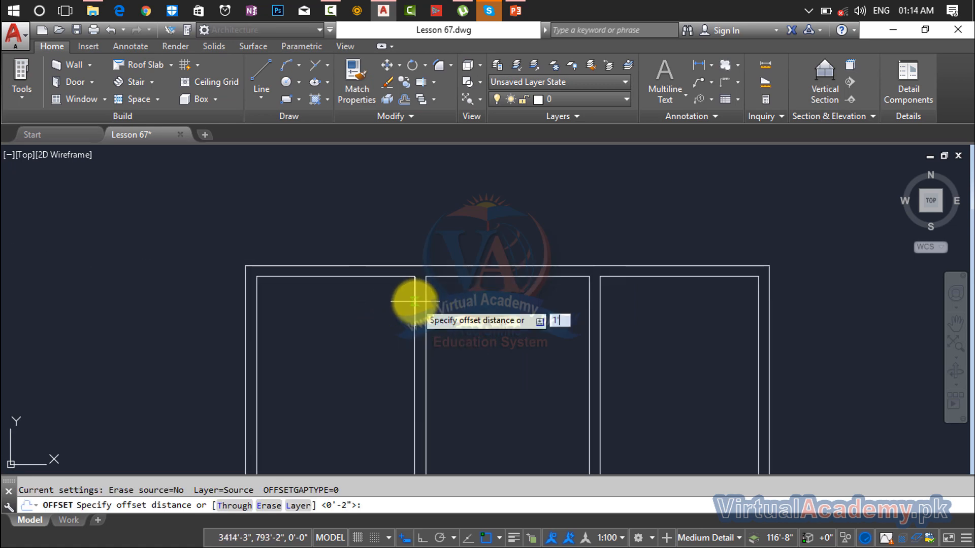
pyautogui.write("1'")
pyautogui.press('Return')
pyautogui.click(438, 267)
pyautogui.click(433, 223)
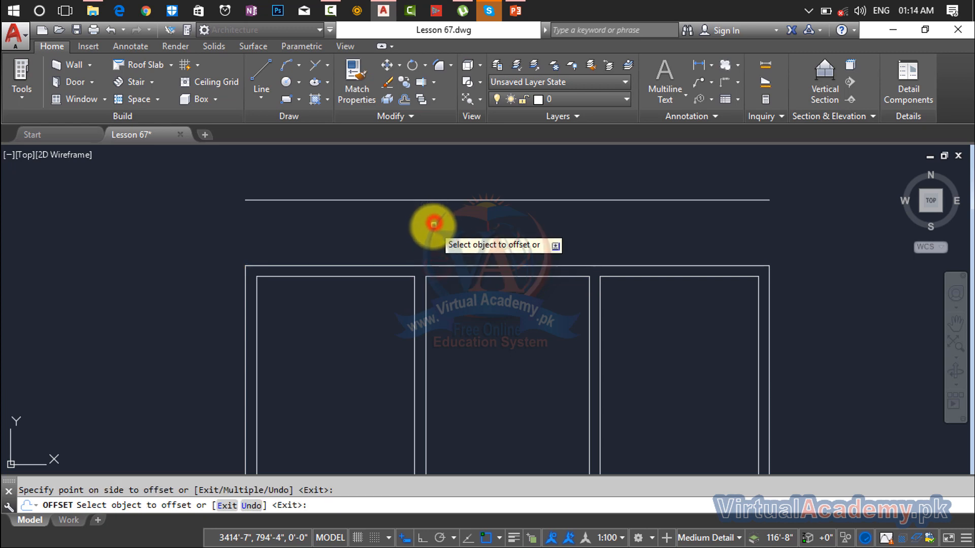
pyautogui.press('Escape')
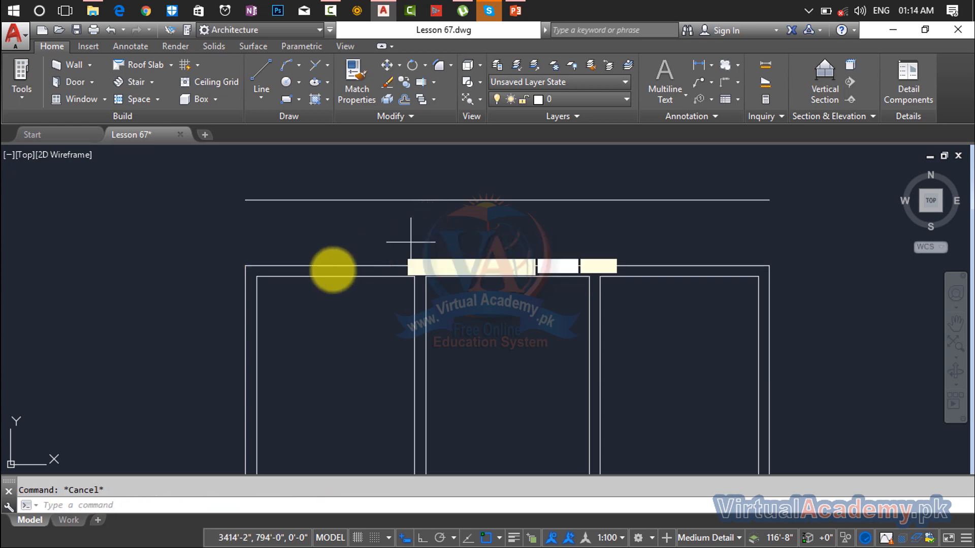
# - Draw a three-point arc between the new copy's upper corners through the offset line's midpoint, and delete that offset line
pyautogui.press('Return')
pyautogui.click(245, 264)
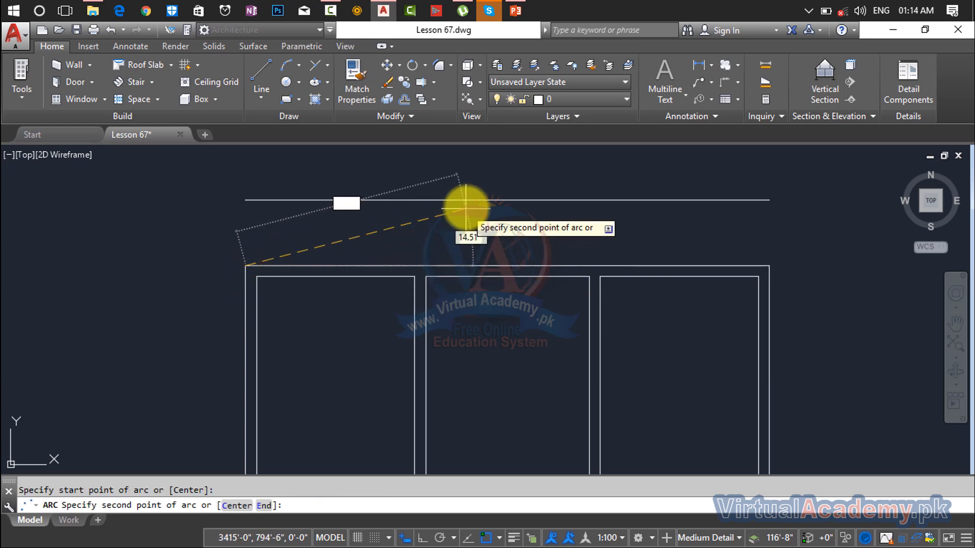
pyautogui.click(507, 201)
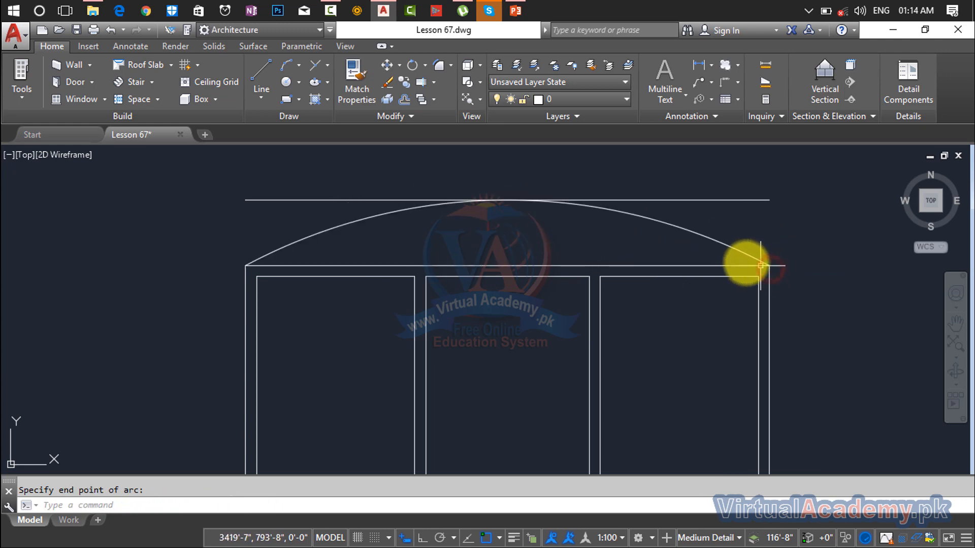
pyautogui.click(760, 265)
pyautogui.press('Return')
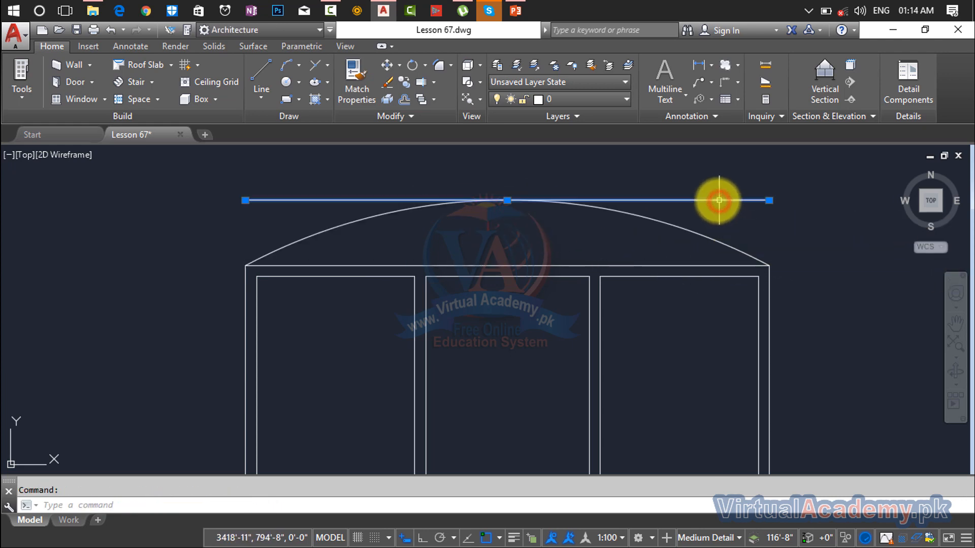
pyautogui.press('Delete')
# - Offset the arched head of the new window copy 2" inward
pyautogui.scroll(2, 611, 272)
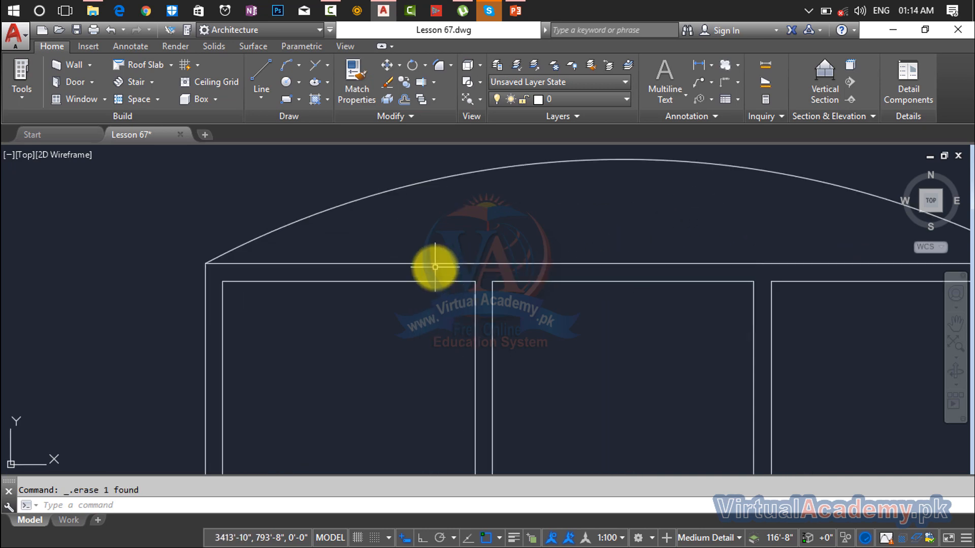
pyautogui.write('o')
pyautogui.press('Return')
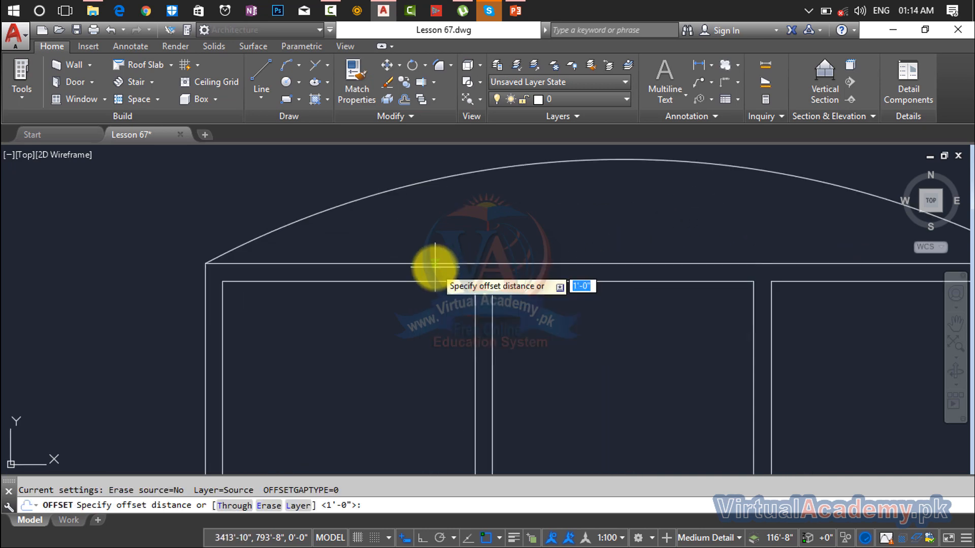
pyautogui.write('2')
pyautogui.press('Return')
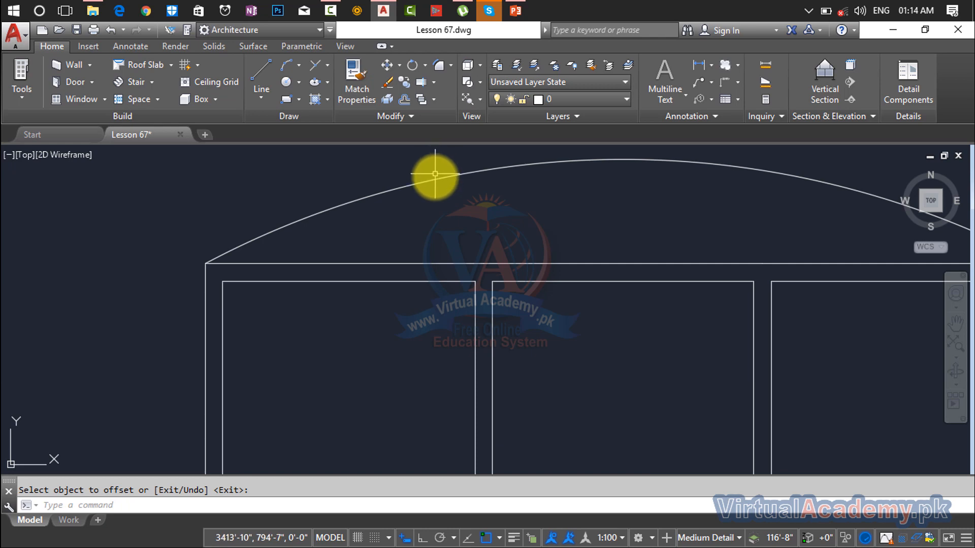
pyautogui.write('o')
pyautogui.press('Return')
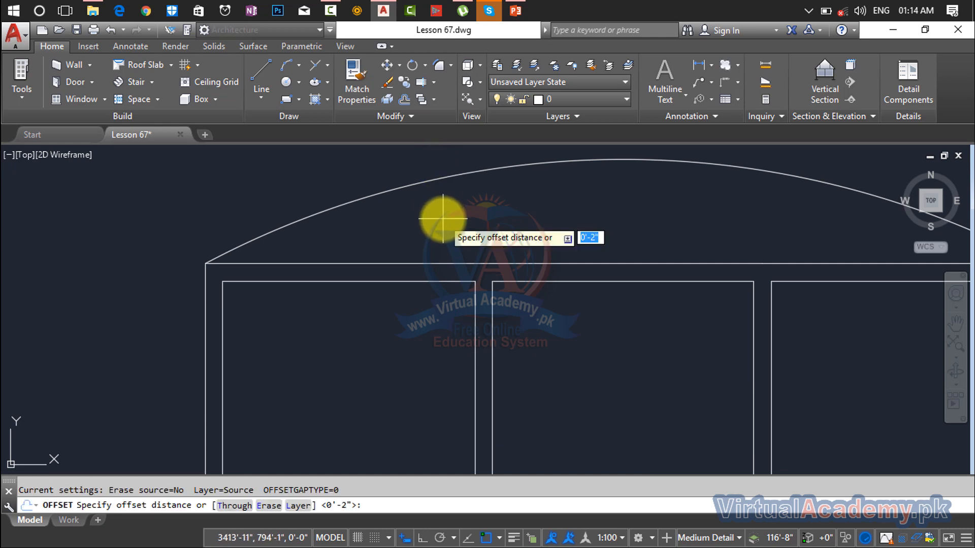
pyautogui.press('Return')
pyautogui.click(430, 181)
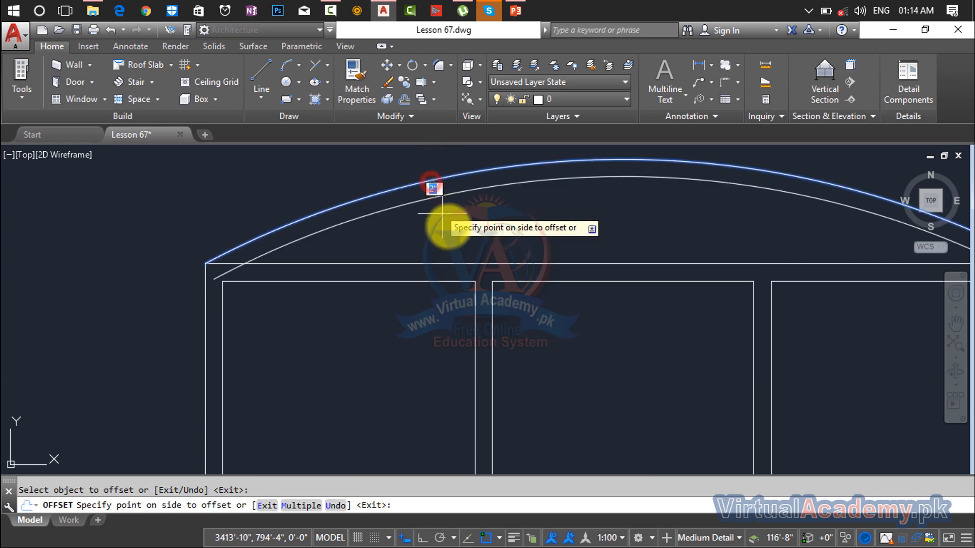
pyautogui.click(446, 225)
pyautogui.scroll(5, 239, 272)
pyautogui.press('Escape')
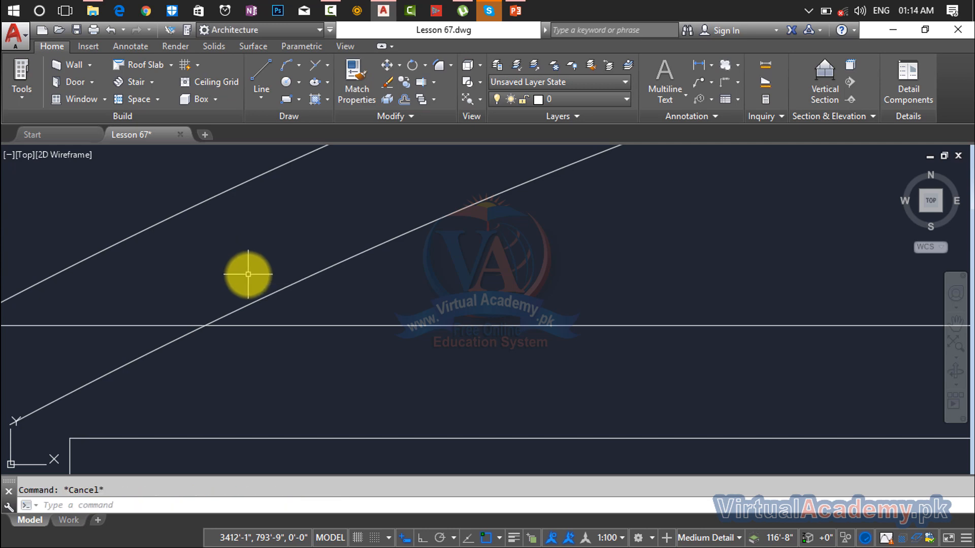
# - Trim both ends of the inner arc where they extend below the window's straight head line
pyautogui.write('tr')
pyautogui.press('Return')
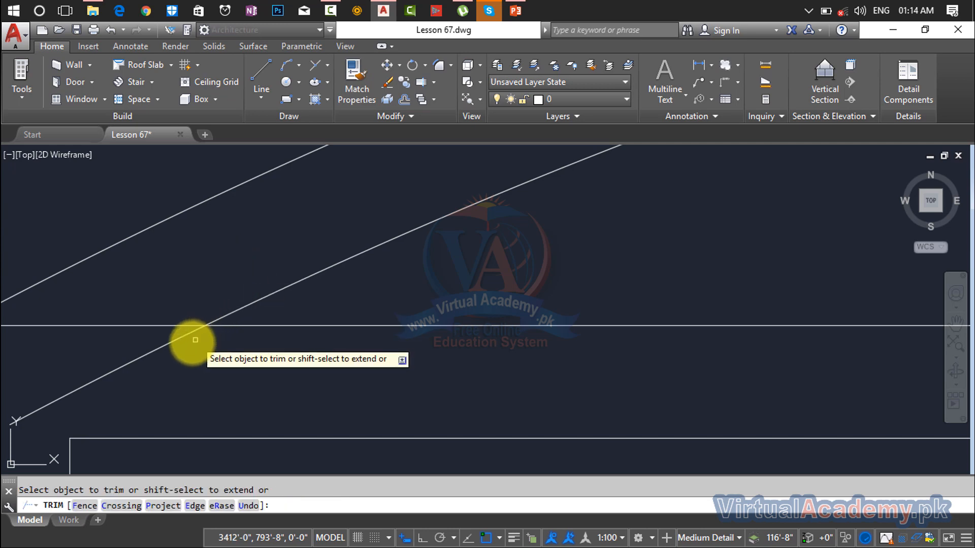
pyautogui.scroll(-6, 178, 335)
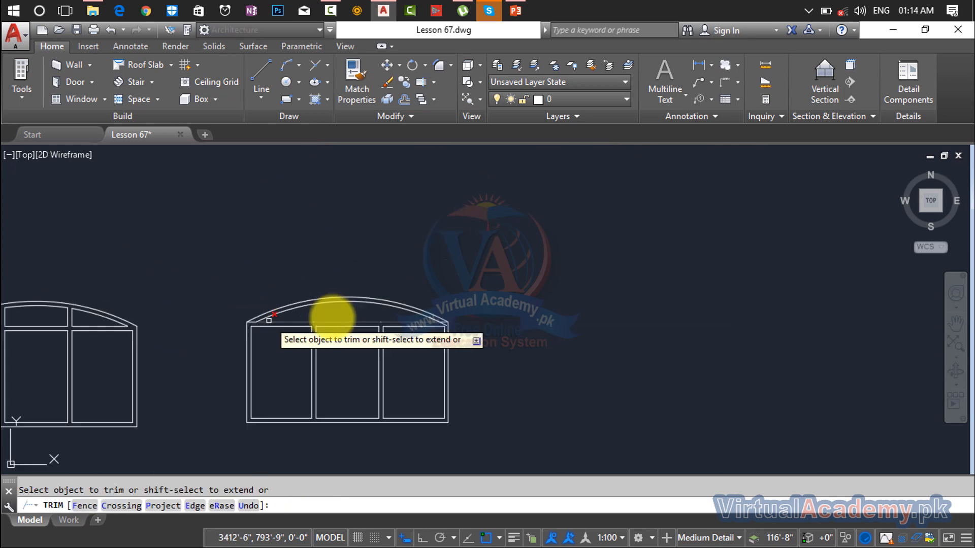
pyautogui.scroll(5, 455, 290)
pyautogui.scroll(4, 464, 279)
pyautogui.click(437, 238)
pyautogui.click(353, 256)
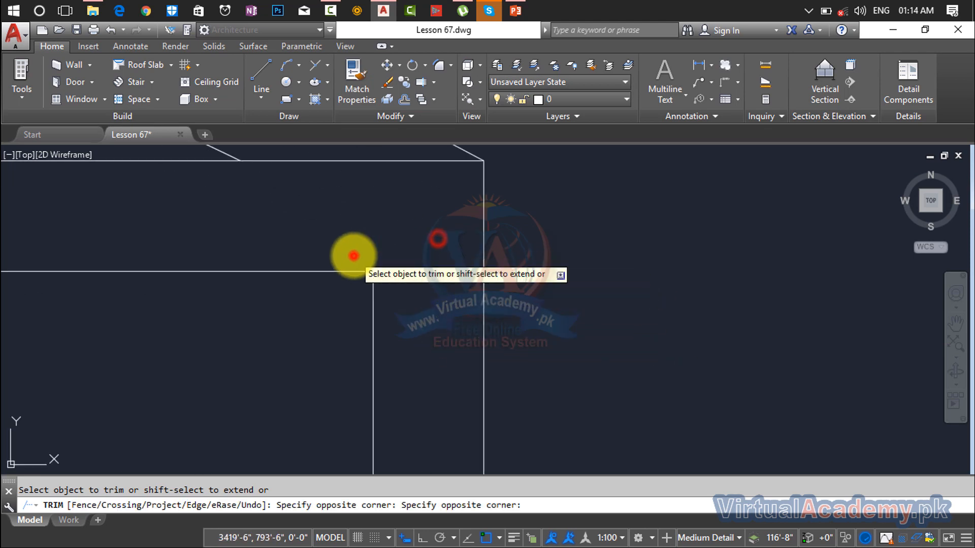
pyautogui.scroll(-3, 375, 245)
pyautogui.moveTo(387, 249); pyautogui.dragTo(852, 316, button='middle')
pyautogui.press('Escape')
# - Copy the two arcs from the window's upper left corner to the head line directly above the left mullion's left edge
pyautogui.scroll(-3, 495, 305)
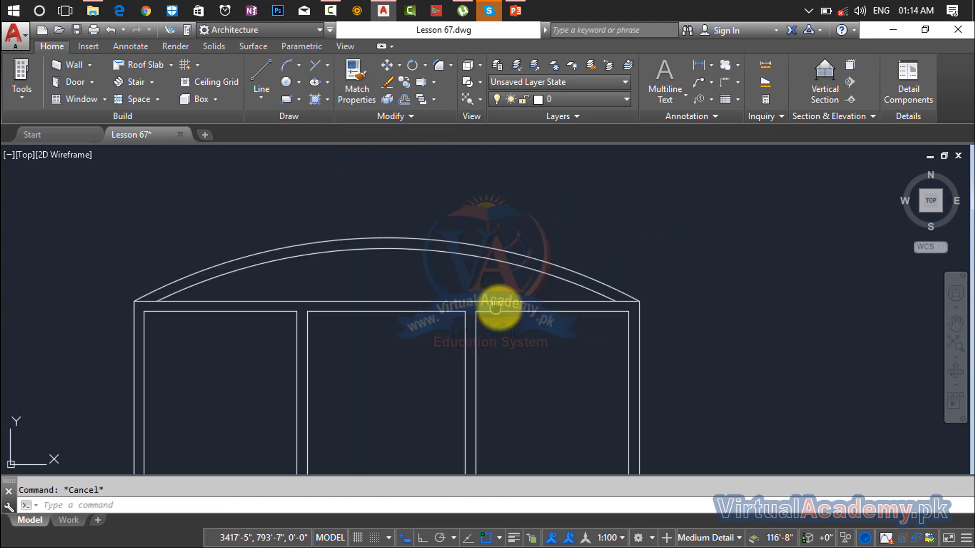
pyautogui.moveTo(496, 304); pyautogui.dragTo(629, 308, button='middle')
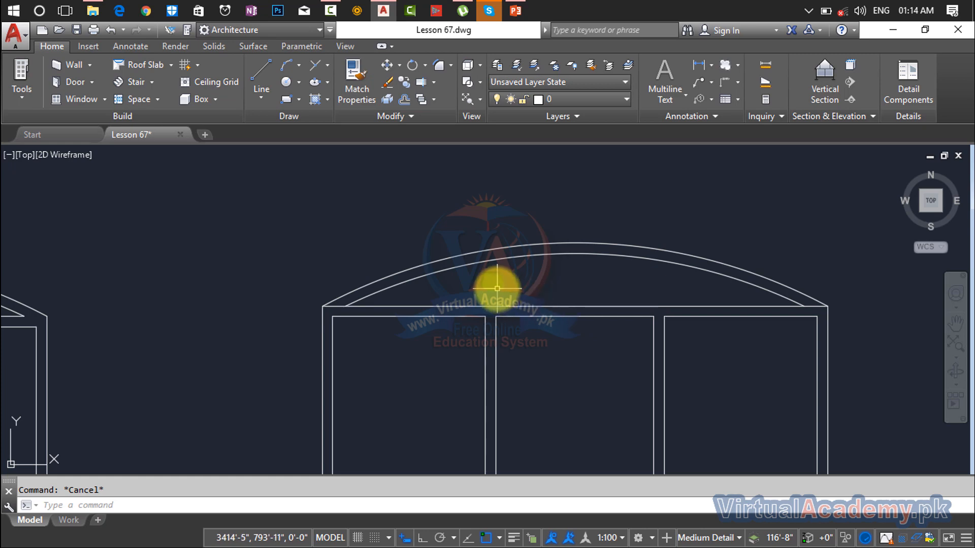
pyautogui.write('co')
pyautogui.press('Return')
pyautogui.click(484, 278)
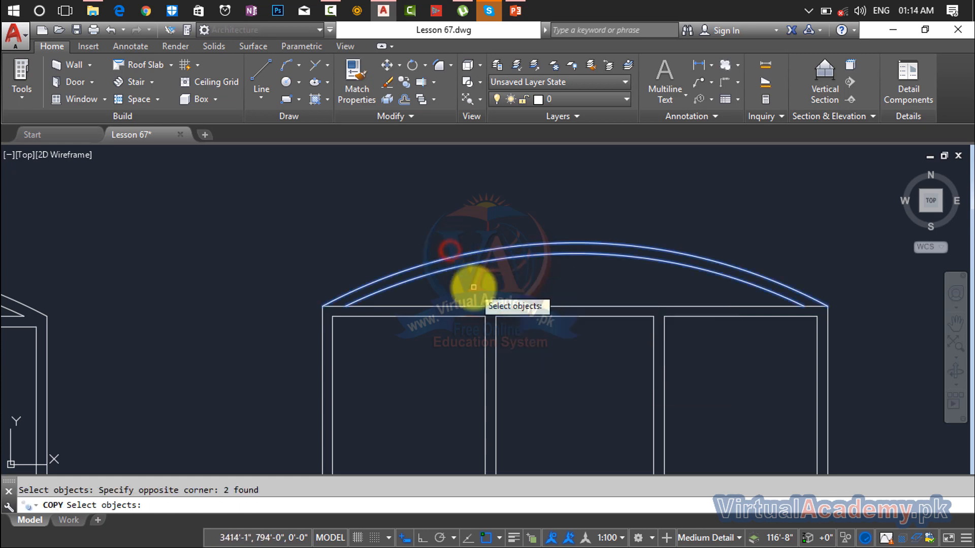
pyautogui.press('Return')
pyautogui.scroll(5, 355, 299)
pyautogui.moveTo(225, 293)
pyautogui.mouseDown(button='middle')
pyautogui.moveTo(635, 294)
pyautogui.moveTo(566, 324)
pyautogui.moveTo(6, 261)
pyautogui.mouseUp(button='middle')
pyautogui.click(378, 344)
pyautogui.scroll(-5, 594, 326)
pyautogui.scroll(6, 147, 260)
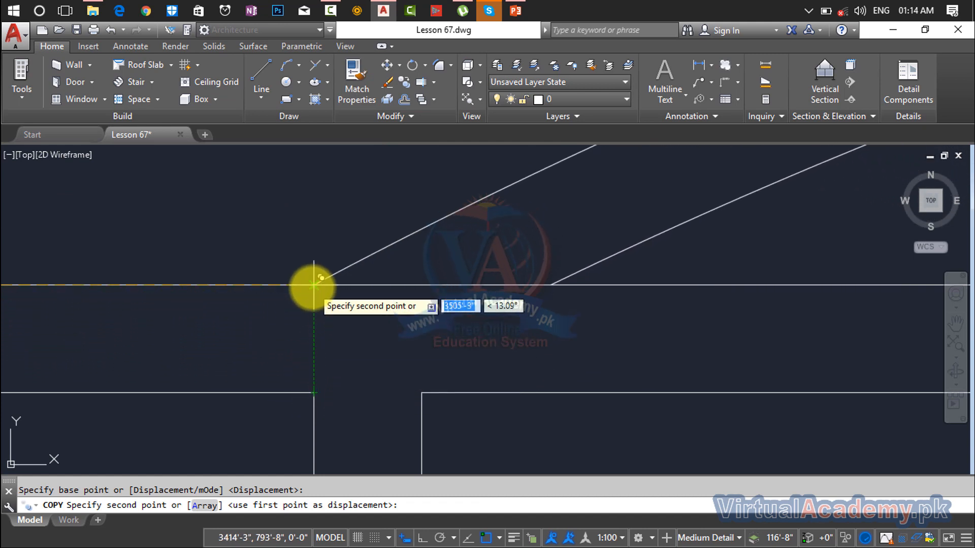
pyautogui.scroll(-4, 463, 315)
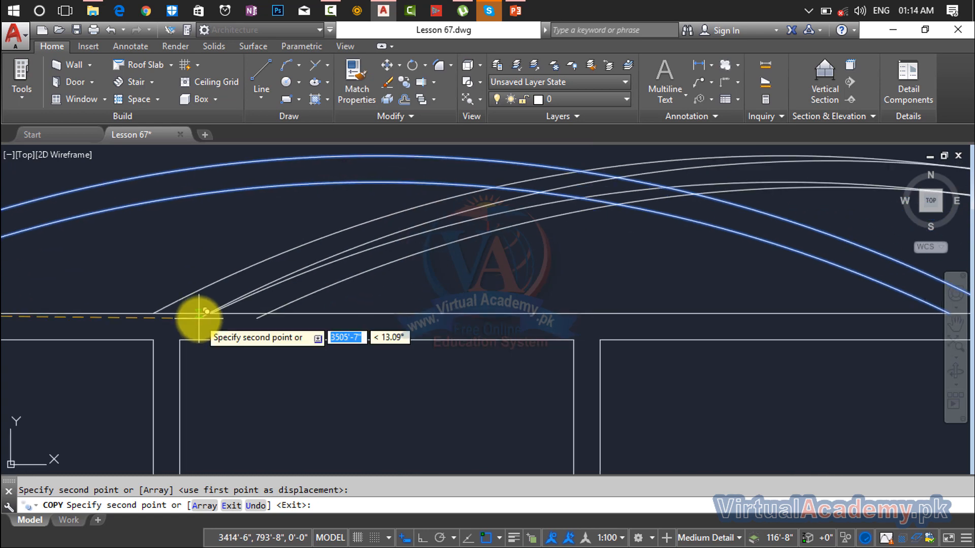
pyautogui.press('Escape')
# - Copy the original arc pair from the window's upper right corner to the head line directly above the right mullion's right edge
pyautogui.scroll(-5, 529, 283)
pyautogui.moveTo(528, 283); pyautogui.dragTo(462, 298, button='middle')
pyautogui.scroll(5, 471, 296)
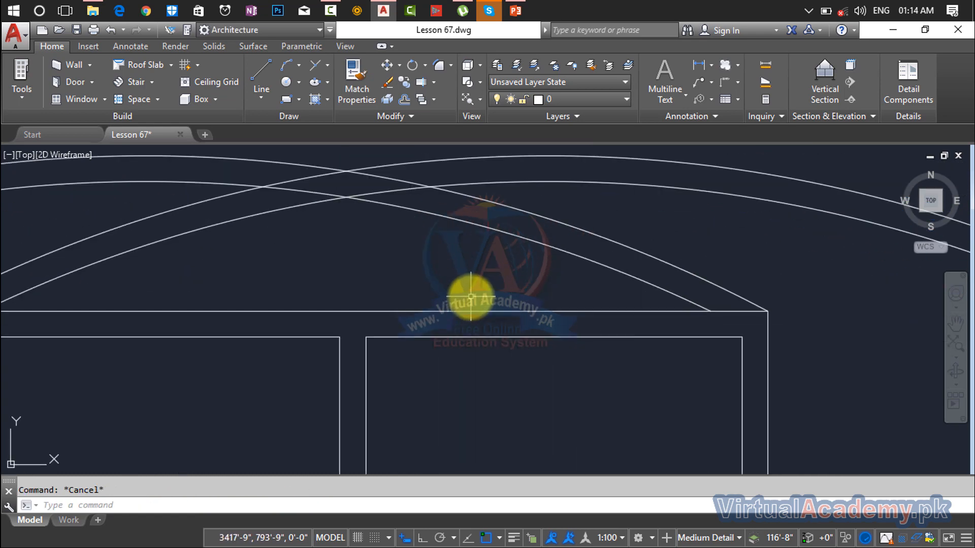
pyautogui.write('co')
pyautogui.press('Return')
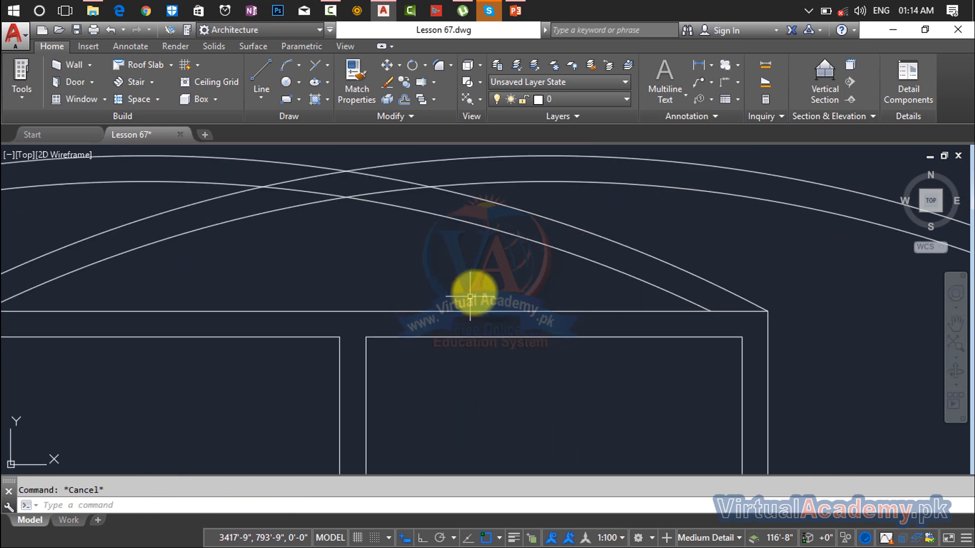
pyautogui.click(599, 220)
pyautogui.click(533, 273)
pyautogui.press('Return')
pyautogui.scroll(5, 692, 261)
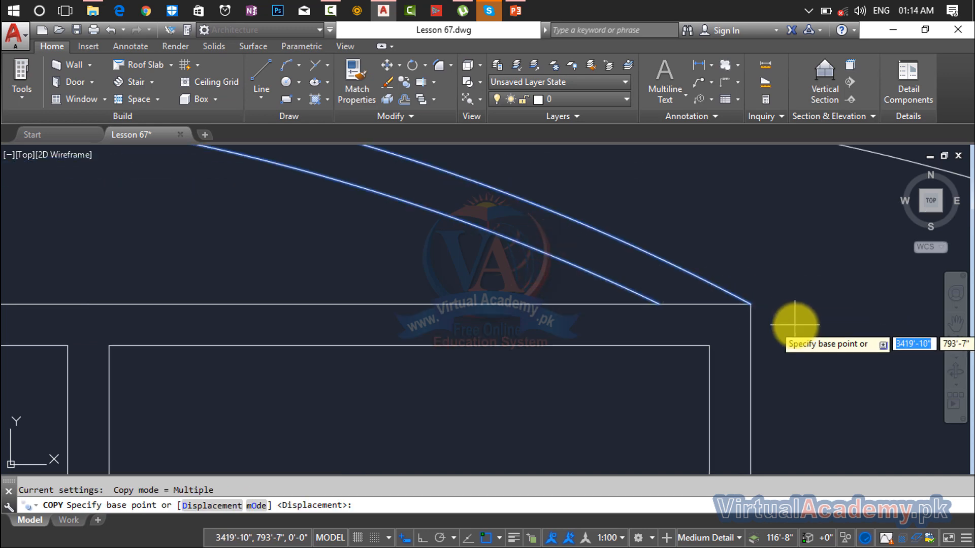
pyautogui.scroll(-6, 401, 276)
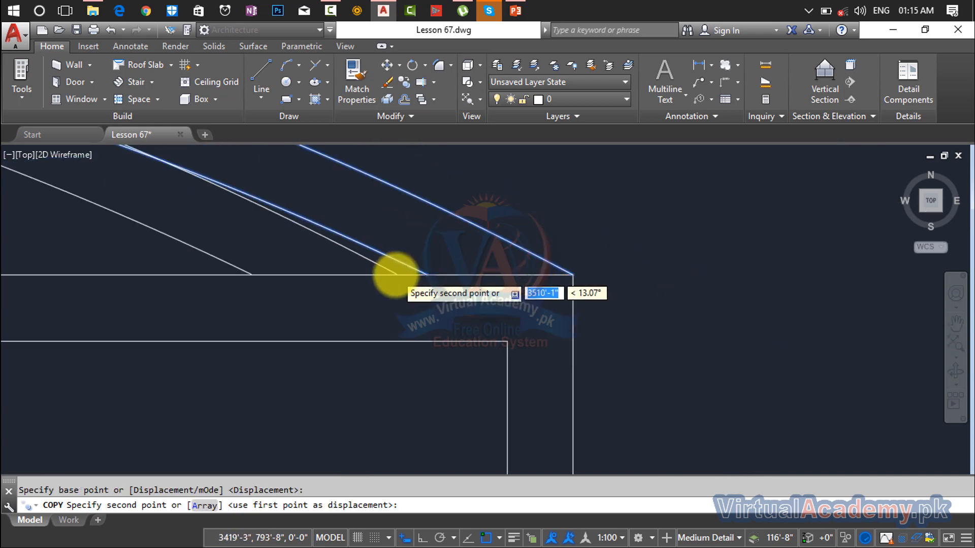
pyautogui.moveTo(422, 276); pyautogui.dragTo(918, 282, button='middle')
pyautogui.scroll(6, 561, 316)
pyautogui.scroll(2, 559, 316)
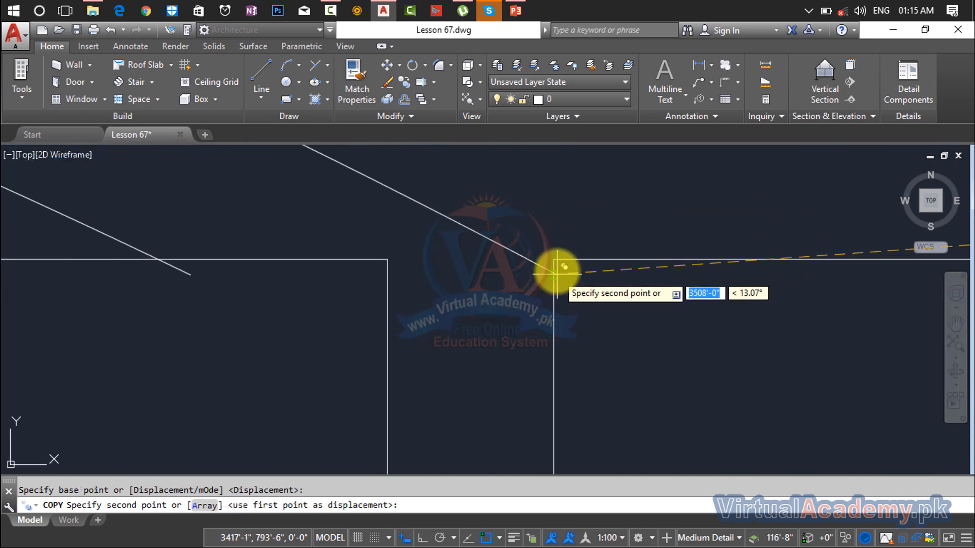
pyautogui.moveTo(555, 261)
pyautogui.mouseDown(button='middle')
pyautogui.moveTo(566, 316)
pyautogui.moveTo(558, 368)
pyautogui.moveTo(558, 204)
pyautogui.mouseUp(button='middle')
pyautogui.click(558, 202)
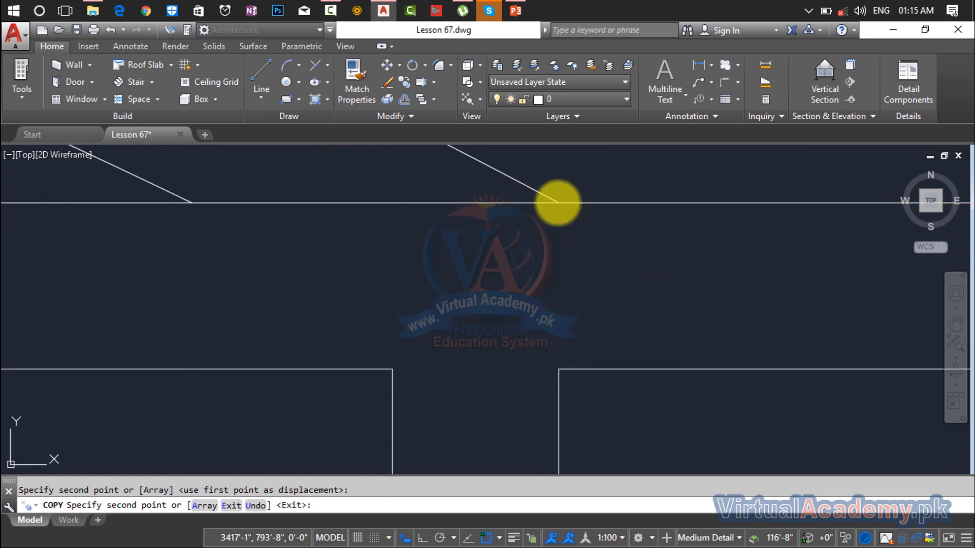
# - Trim the copied arcs where they extend past both sides of the right-hand window's arched frame
pyautogui.press('Escape')
pyautogui.scroll(-5, 561, 208)
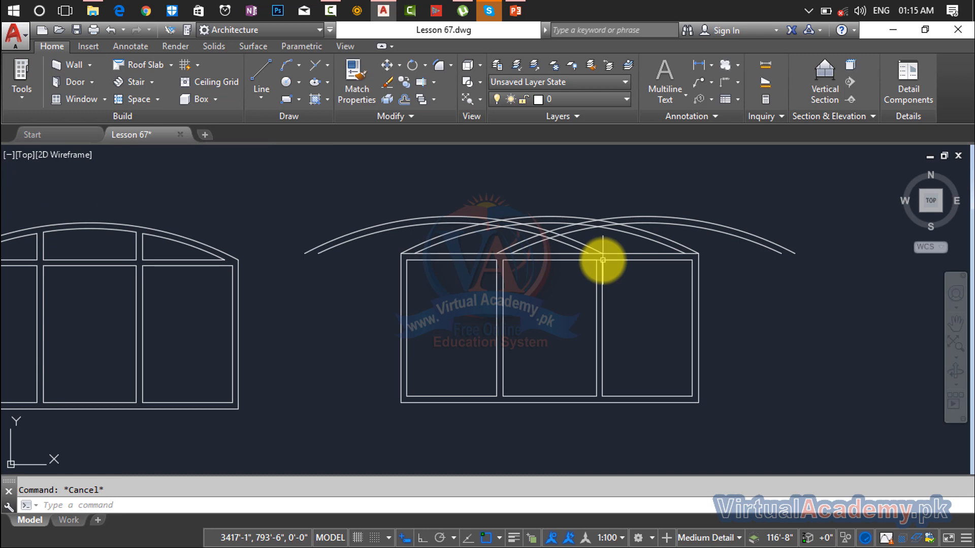
pyautogui.press('Return')
pyautogui.press('Return')
pyautogui.click(696, 163)
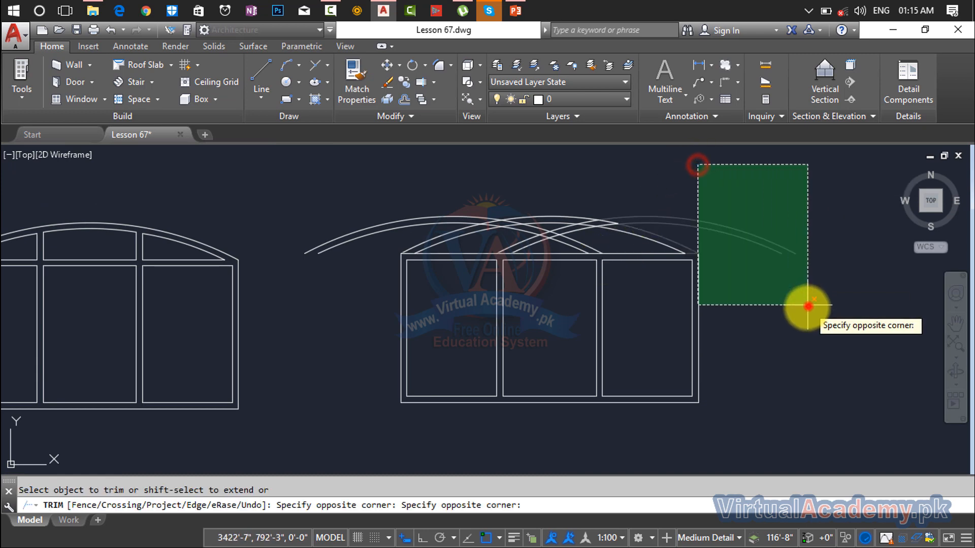
pyautogui.click(808, 307)
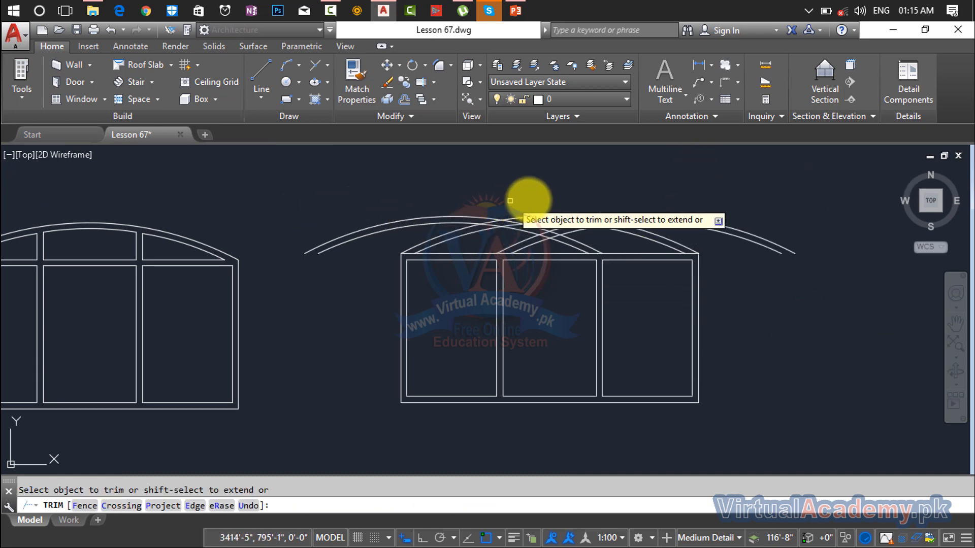
pyautogui.click(729, 187)
pyautogui.click(786, 288)
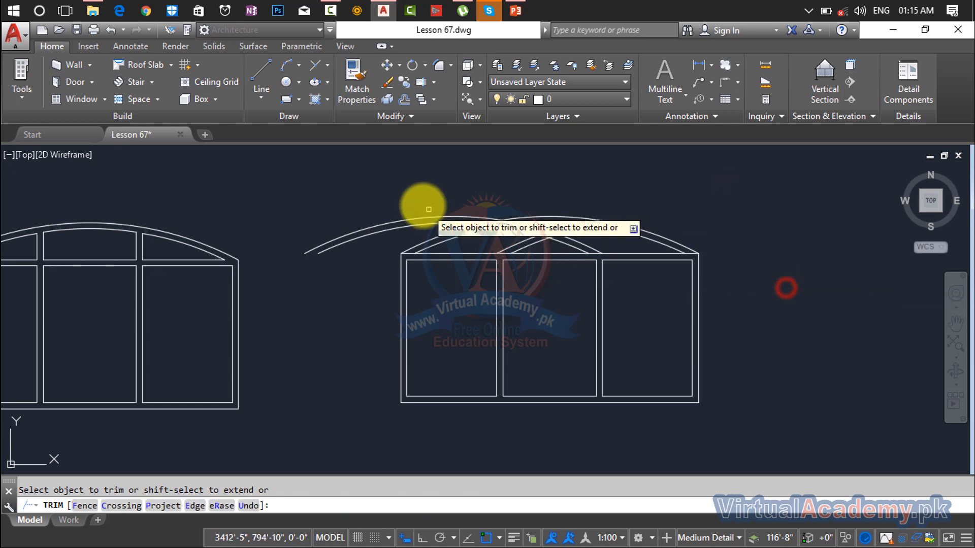
pyautogui.click(339, 193)
pyautogui.click(321, 313)
# - Trim the overlapping arc segments between the outer and inner arches on the left half of the window head
pyautogui.scroll(5, 546, 265)
pyautogui.scroll(4, 660, 287)
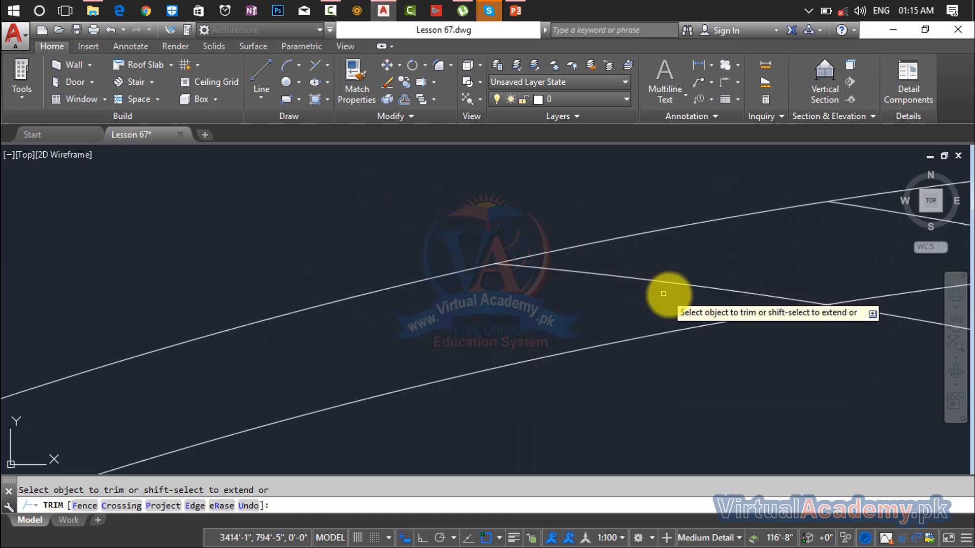
pyautogui.click(733, 259)
pyautogui.click(630, 290)
pyautogui.scroll(-5, 667, 280)
pyautogui.moveTo(655, 284); pyautogui.dragTo(300, 354, button='middle')
pyautogui.scroll(5, 386, 329)
pyautogui.click(438, 331)
pyautogui.click(359, 367)
pyautogui.click(371, 374)
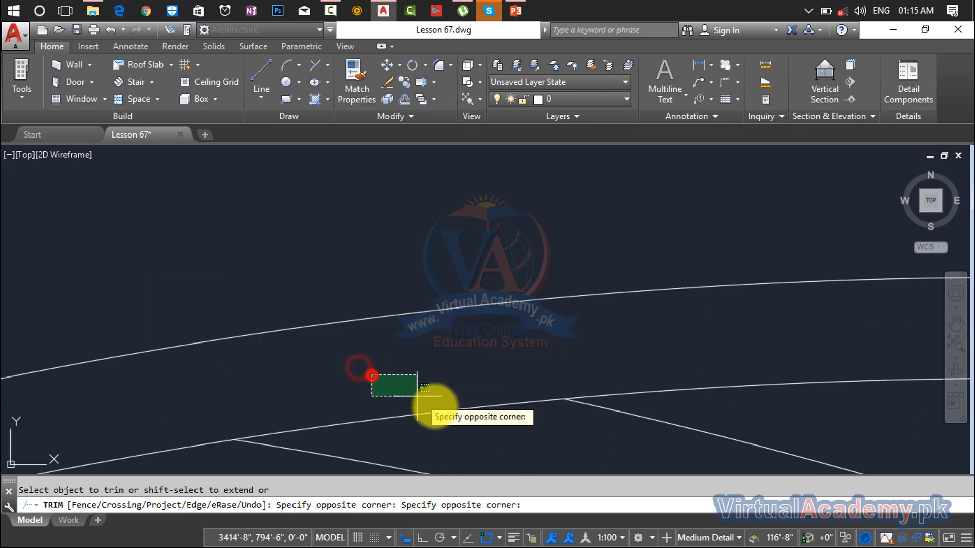
pyautogui.click(485, 433)
# - Trim the overlapping arc segments between the outer and inner arches on the right half of the window head
pyautogui.scroll(-4, 492, 424)
pyautogui.moveTo(501, 424); pyautogui.dragTo(79, 255, button='middle')
pyautogui.scroll(5, 418, 223)
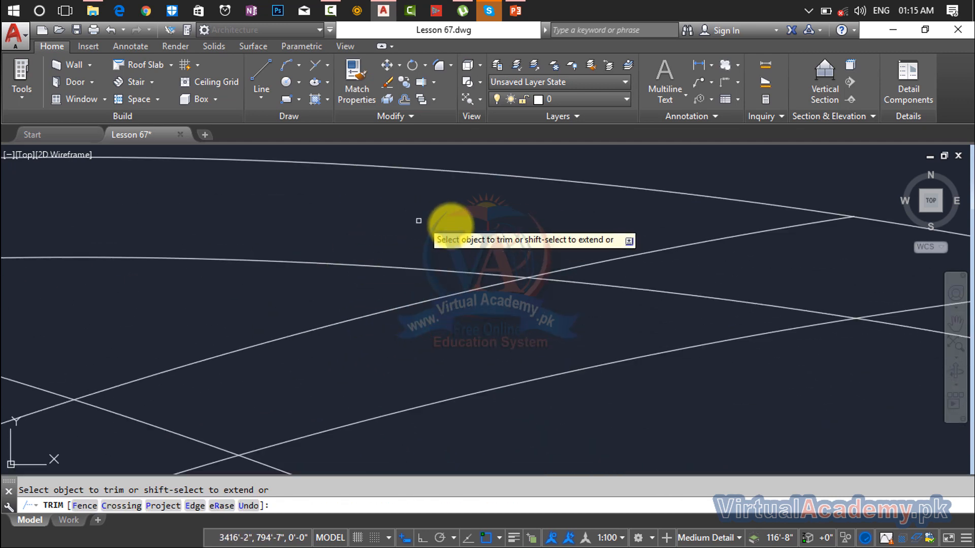
pyautogui.click(650, 259)
pyautogui.click(633, 252)
pyautogui.scroll(-5, 623, 247)
pyautogui.moveTo(622, 246); pyautogui.dragTo(272, 264, button='middle')
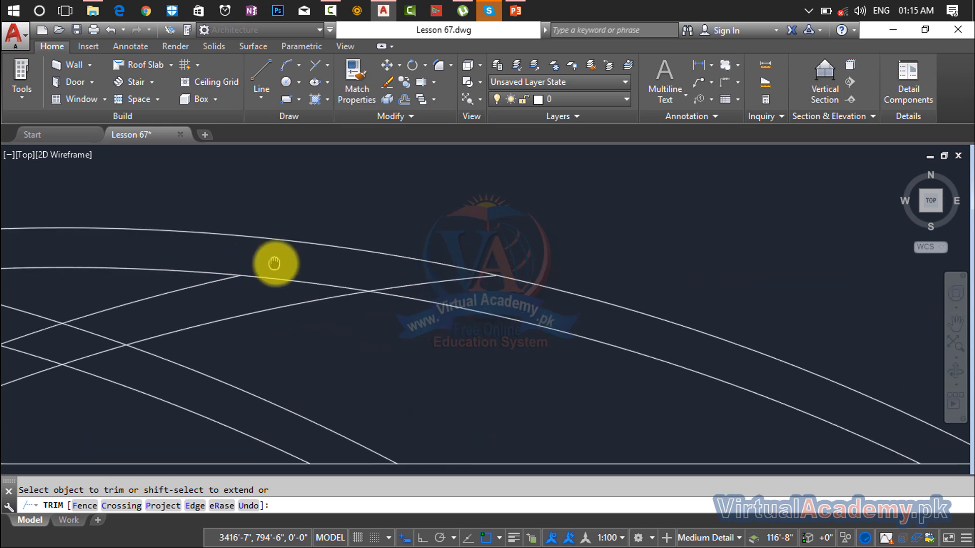
pyautogui.click(311, 266)
pyautogui.click(278, 288)
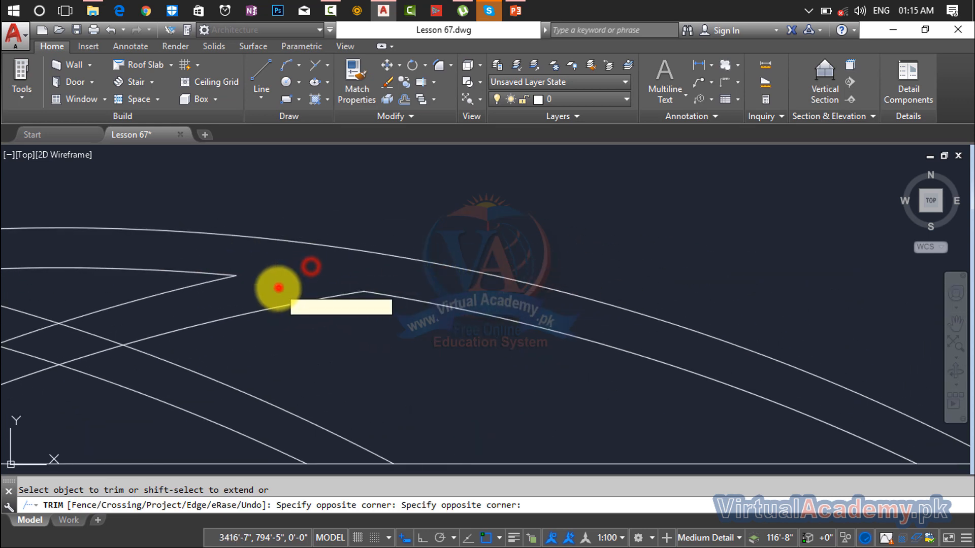
# - Trim the crossing arc segments at the centre of the window head to form a clean open X junction
pyautogui.scroll(-5, 278, 290)
pyautogui.moveTo(302, 323); pyautogui.dragTo(425, 319, button='middle')
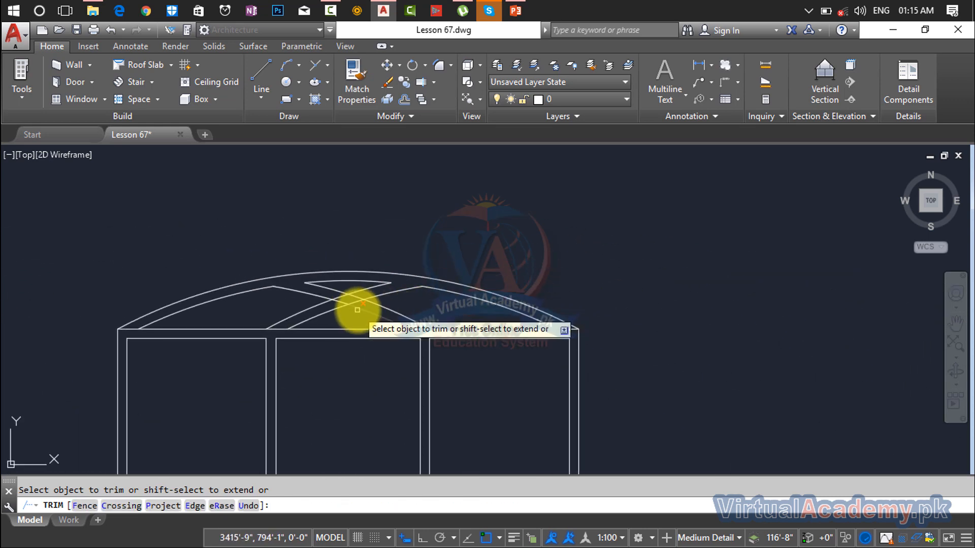
pyautogui.scroll(5, 355, 311)
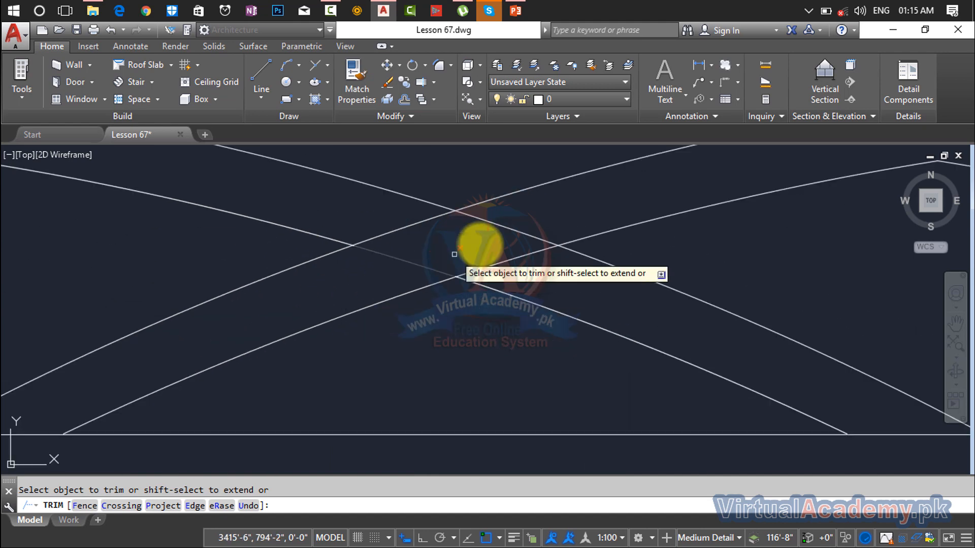
pyautogui.click(510, 217)
pyautogui.click(447, 243)
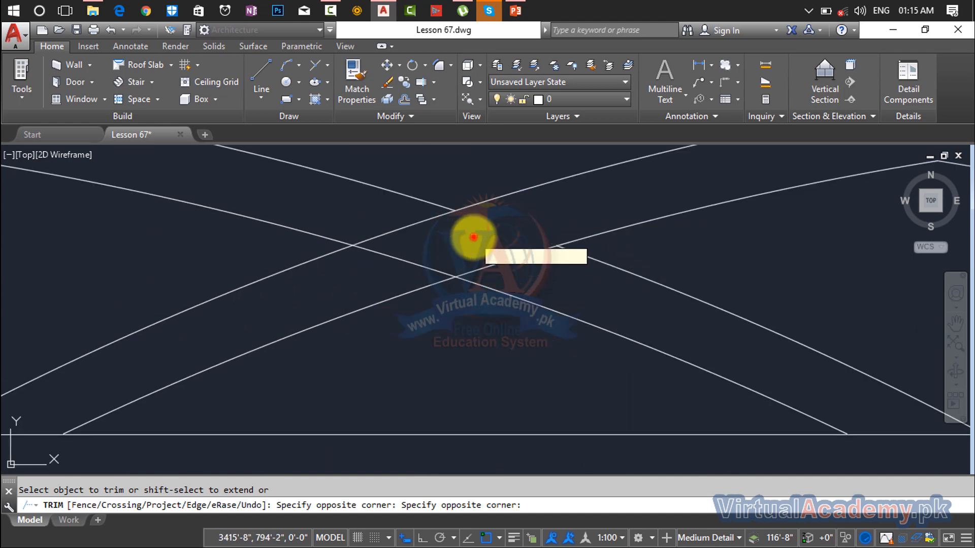
pyautogui.click(370, 222)
pyautogui.click(416, 245)
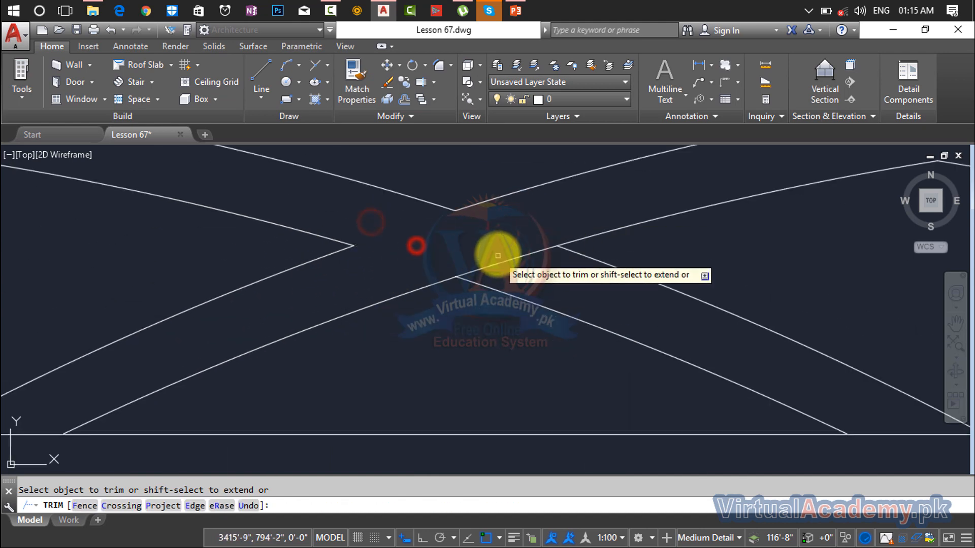
pyautogui.click(497, 246)
pyautogui.click(568, 301)
# - Trim the horizontal line below the arch between the curved bars at the left mullion and the left frame corner
pyautogui.scroll(-2, 572, 300)
pyautogui.scroll(-3, 572, 305)
pyautogui.scroll(5, 512, 254)
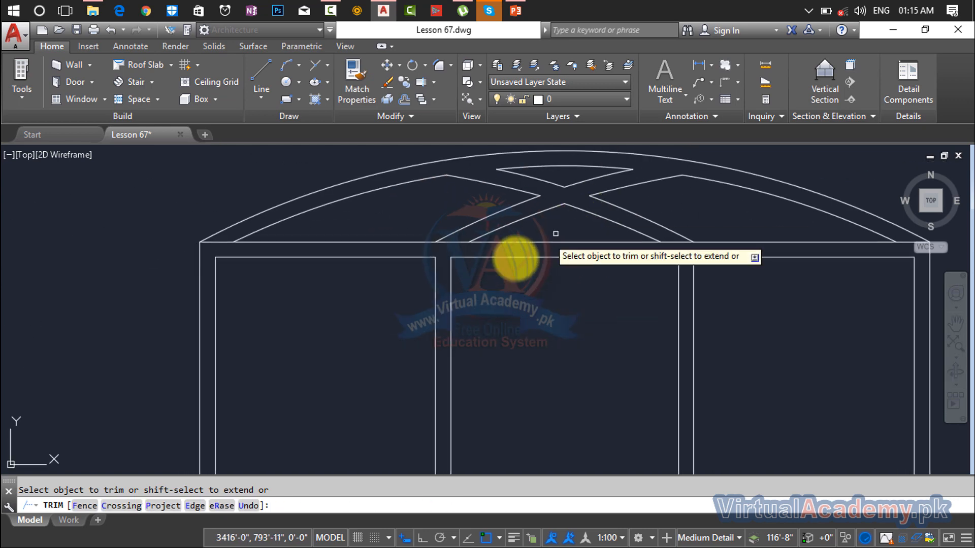
pyautogui.moveTo(446, 228); pyautogui.dragTo(448, 167, button='middle')
pyautogui.click(445, 157)
pyautogui.click(418, 185)
pyautogui.scroll(-4, 408, 203)
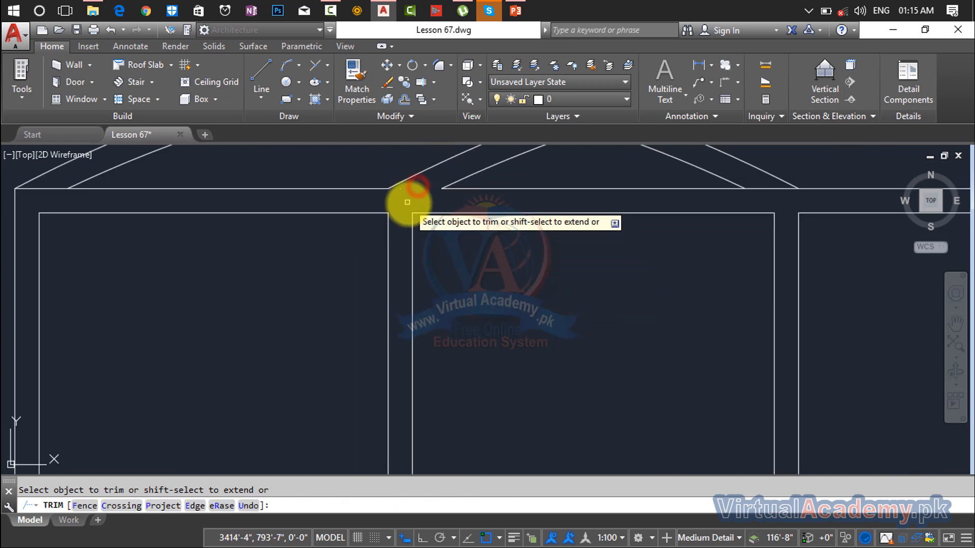
pyautogui.moveTo(408, 203); pyautogui.dragTo(672, 283, button='middle')
pyautogui.scroll(4, 347, 256)
pyautogui.click(303, 270)
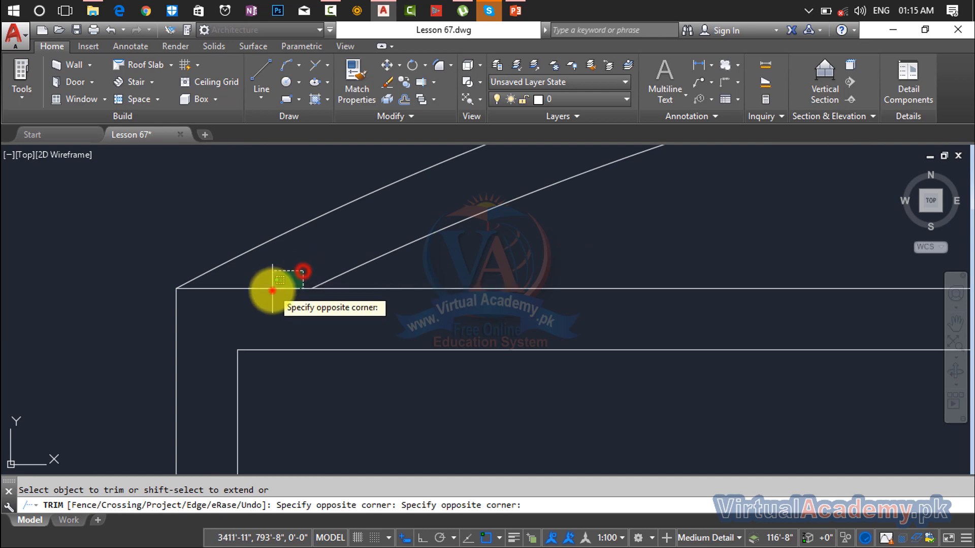
pyautogui.click(272, 289)
# - Trim the horizontal line below the arch between the curved bars at the right mullion and the right frame corner
pyautogui.scroll(-6, 378, 315)
pyautogui.moveTo(602, 290); pyautogui.dragTo(5, 212, button='middle')
pyautogui.scroll(5, 161, 234)
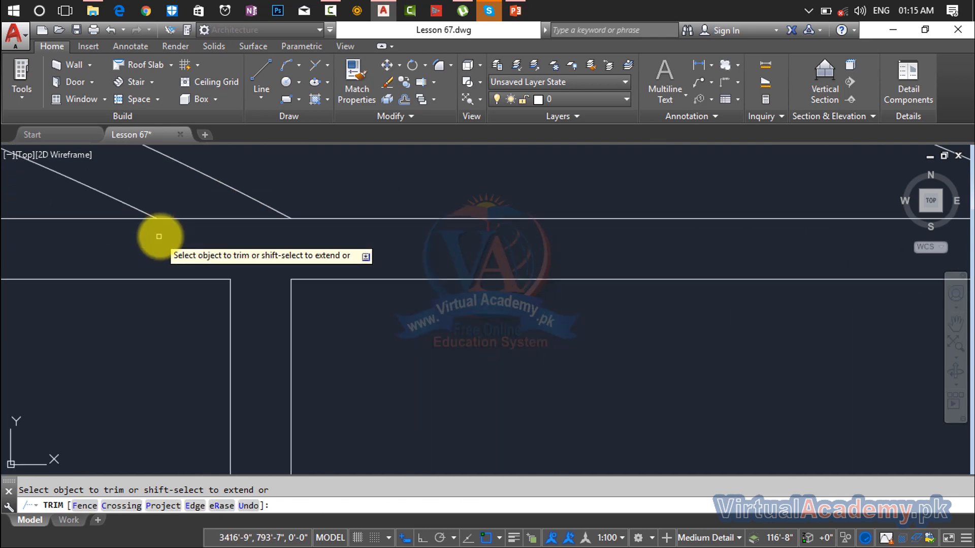
pyautogui.click(193, 200)
pyautogui.click(236, 251)
pyautogui.scroll(-4, 522, 250)
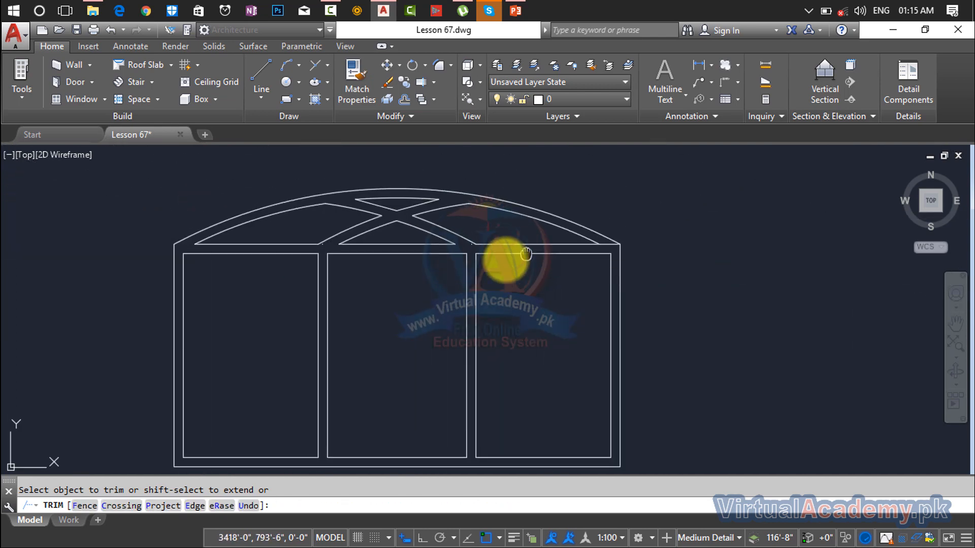
pyautogui.scroll(5, 402, 254)
pyautogui.click(375, 202)
pyautogui.click(360, 163)
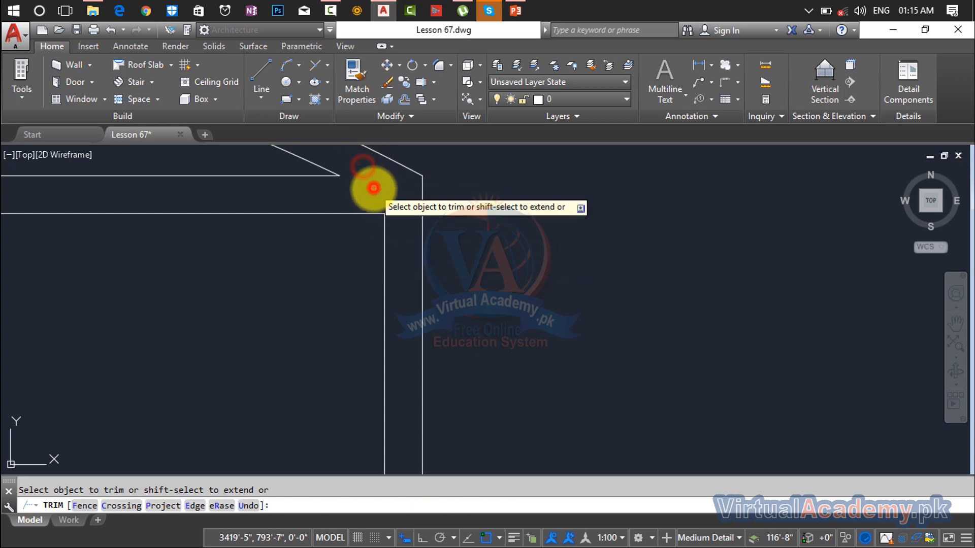
pyautogui.scroll(-5, 365, 196)
pyautogui.press('Escape')
# - Erase the small leftover line fragments above the window's two mullions
pyautogui.scroll(6, 420, 220)
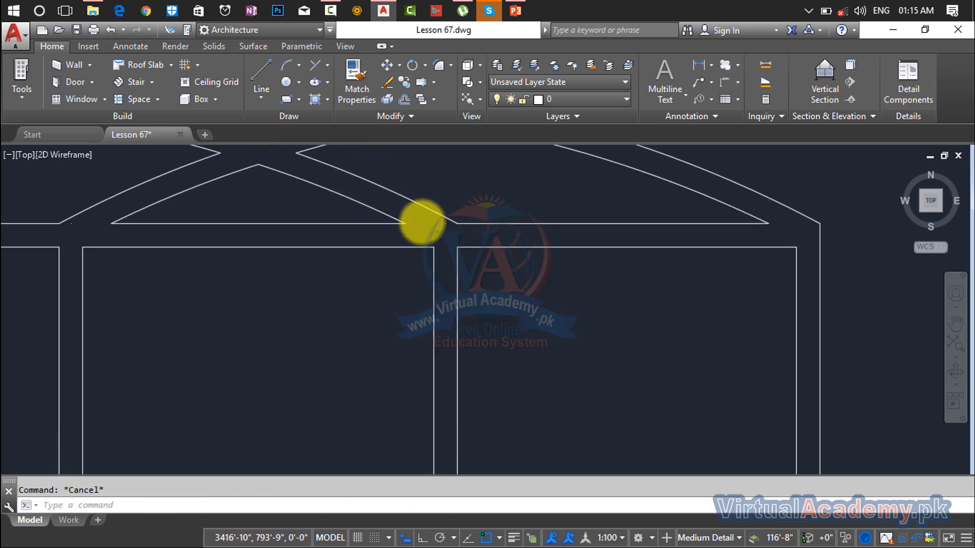
pyautogui.click(427, 235)
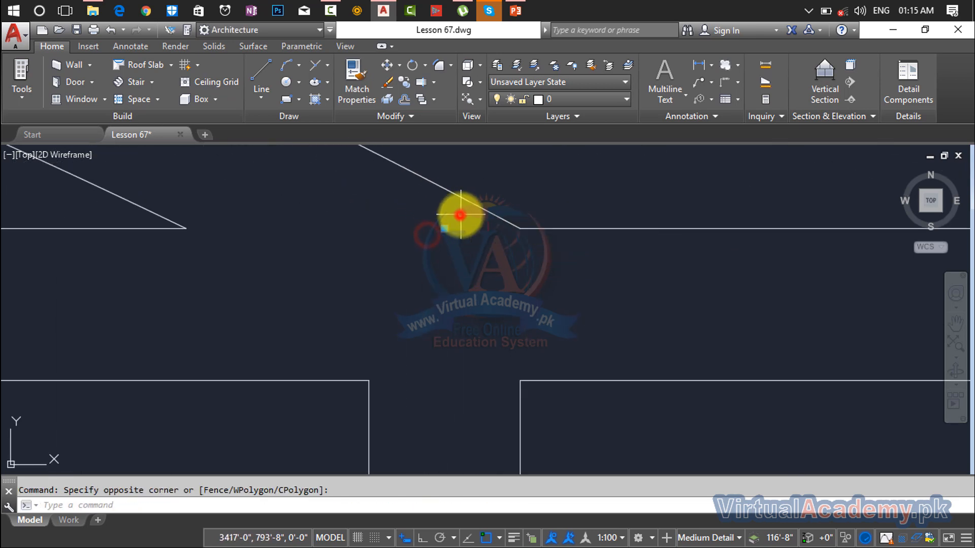
pyautogui.scroll(-5, 454, 215)
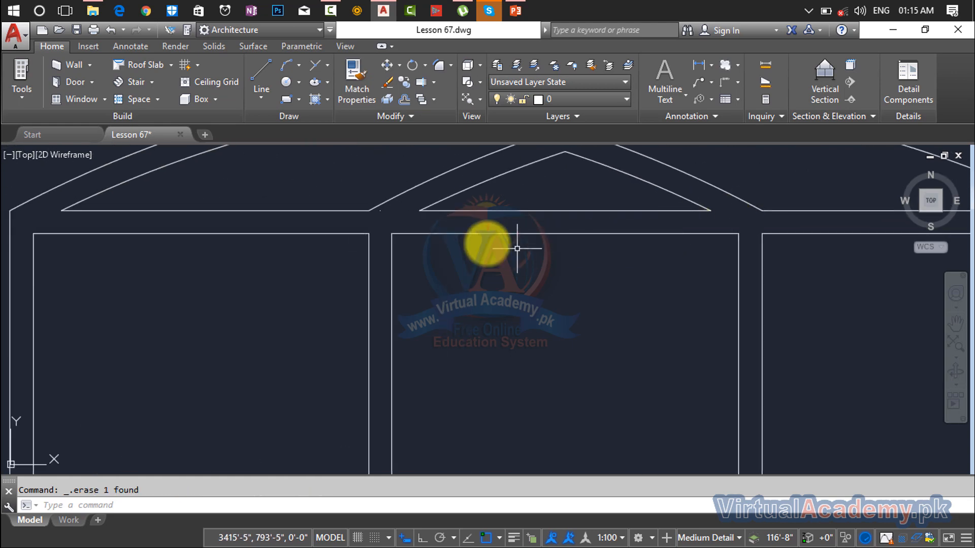
pyautogui.scroll(6, 337, 211)
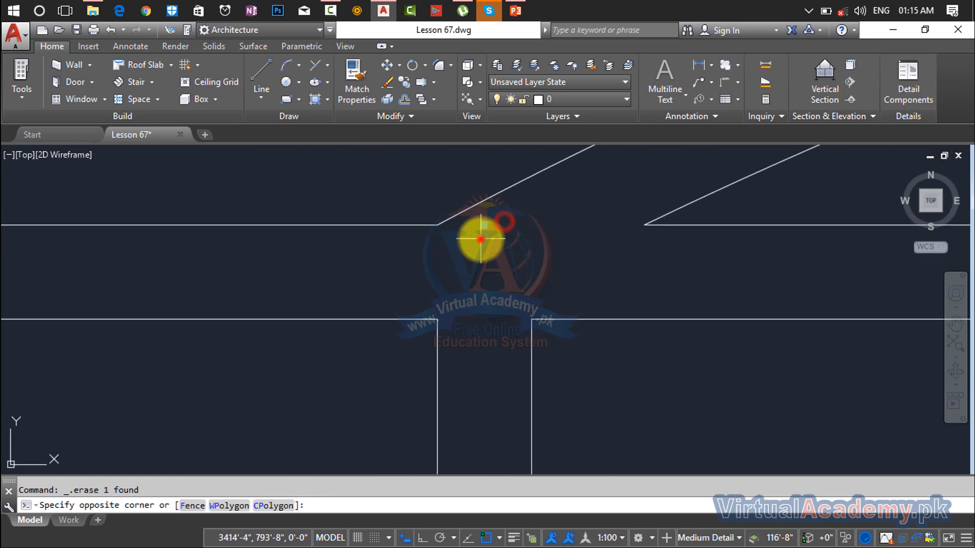
pyautogui.scroll(-5, 483, 242)
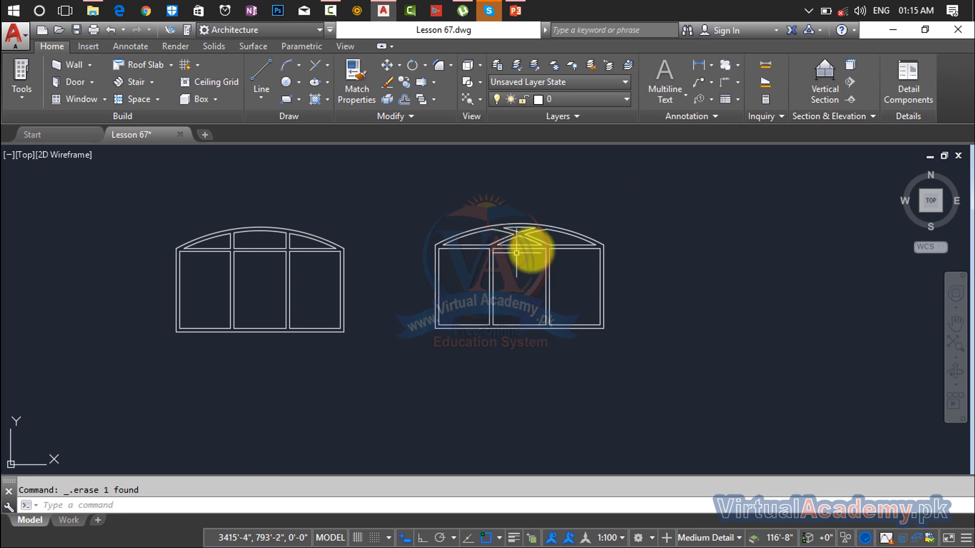
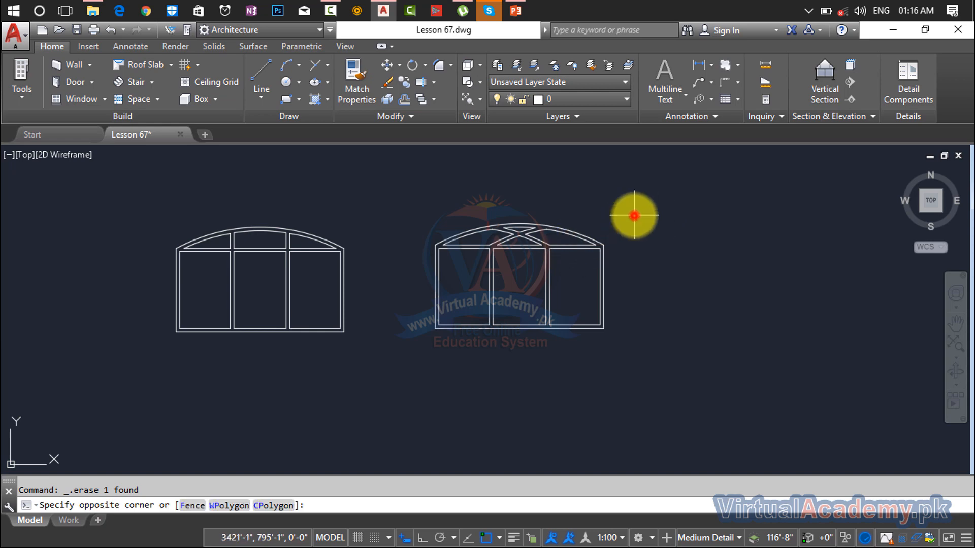
# - Copy the finished arched window onto the rectangular window in the elevation, matching their lower-left corners
pyautogui.click(414, 364)
pyautogui.write('cp')
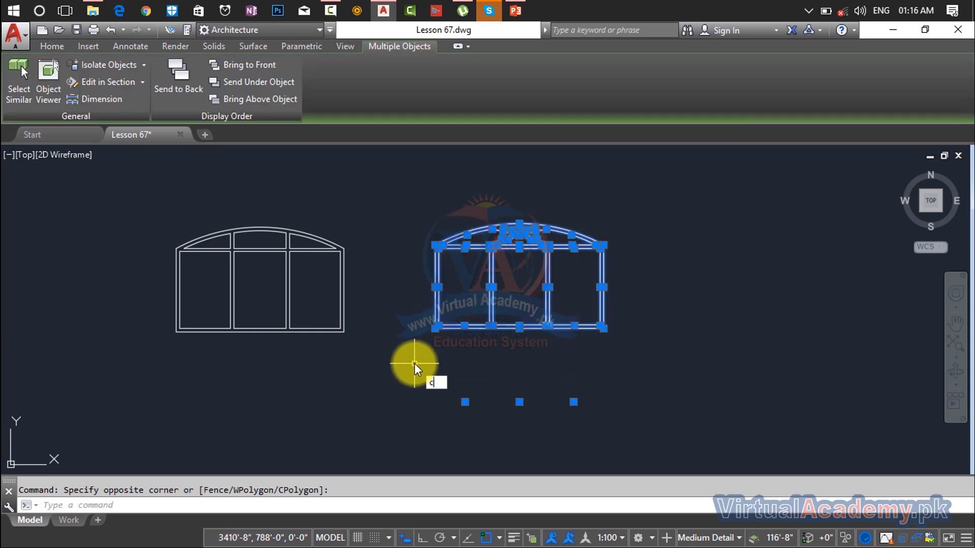
pyautogui.press('Return')
pyautogui.scroll(5, 434, 329)
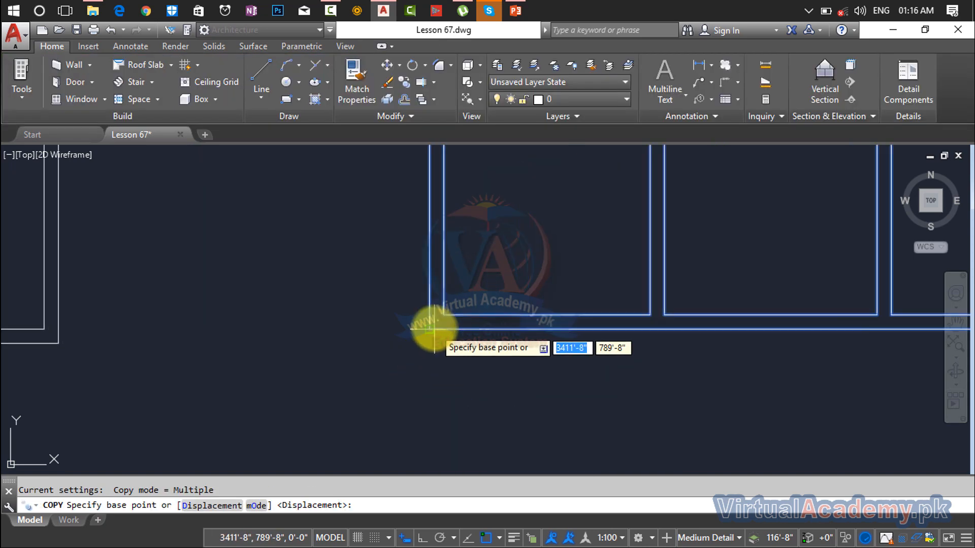
pyautogui.click(429, 329)
pyautogui.scroll(-6, 257, 264)
pyautogui.scroll(5, 731, 279)
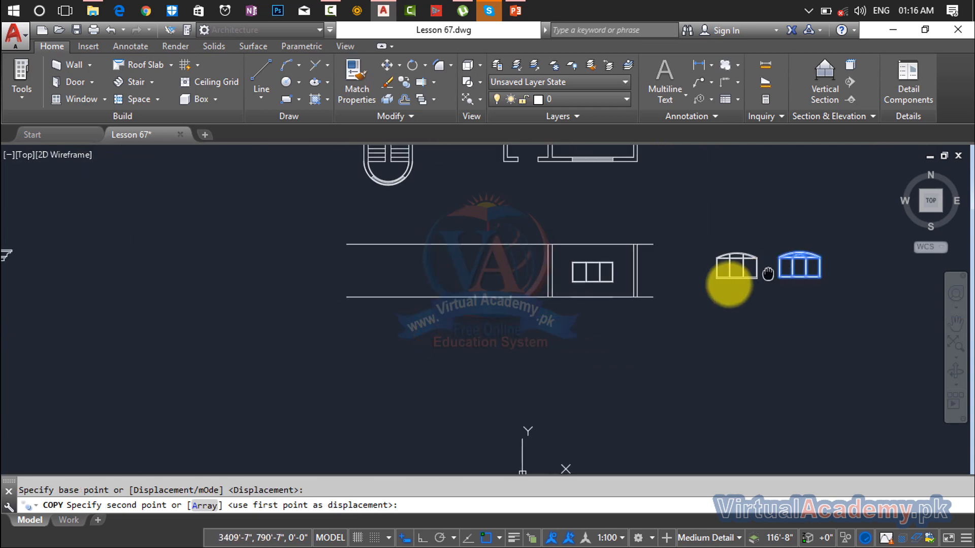
pyautogui.scroll(2, 605, 285)
pyautogui.scroll(2, 449, 267)
pyautogui.moveTo(406, 264); pyautogui.dragTo(971, 300, button='middle')
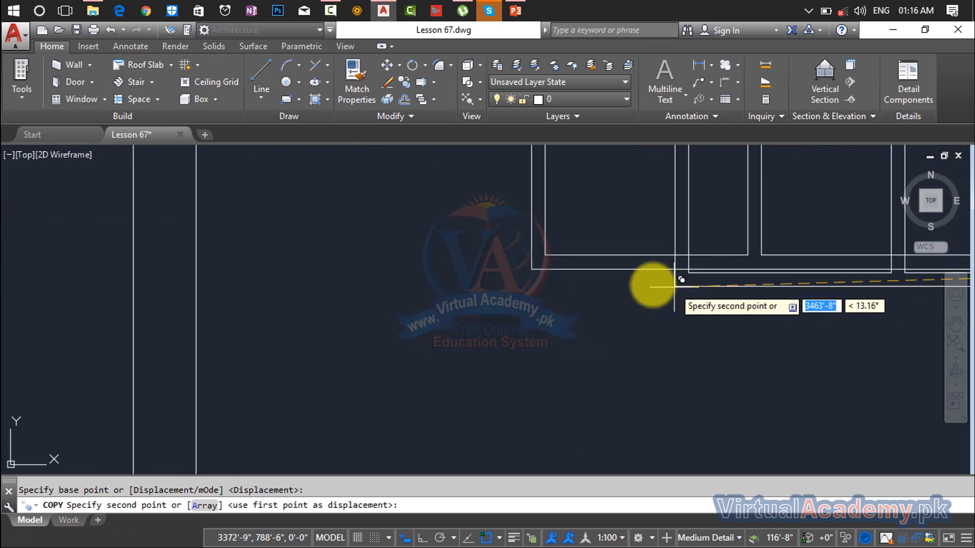
pyautogui.click(532, 269)
pyautogui.press('Escape')
pyautogui.press('Escape')
# - Draw a near-vertical construction line through the lower right corner of the door opening in the floor plan's front wall
pyautogui.scroll(-5, 585, 284)
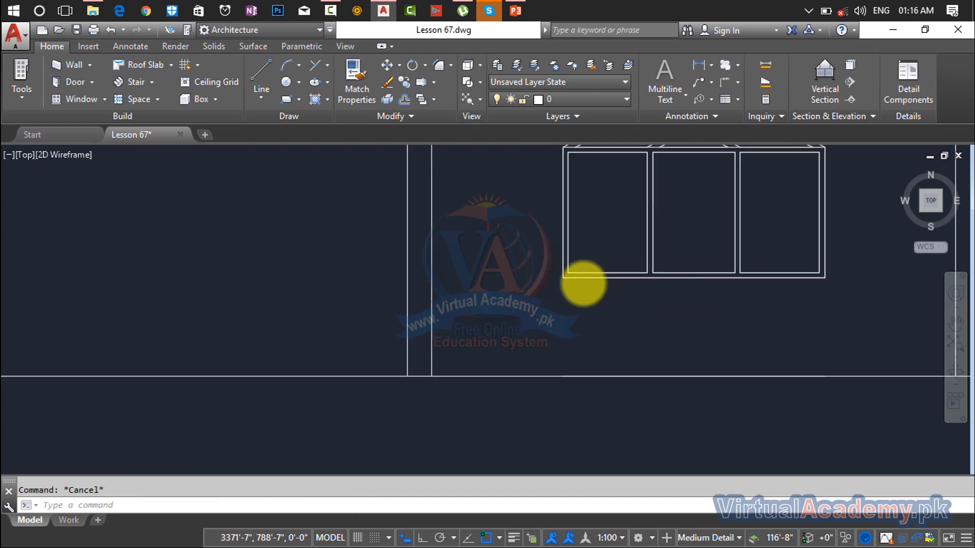
pyautogui.moveTo(584, 283)
pyautogui.mouseDown(button='middle')
pyautogui.moveTo(669, 272)
pyautogui.moveTo(655, 333)
pyautogui.moveTo(577, 337)
pyautogui.moveTo(561, 276)
pyautogui.mouseUp(button='middle')
pyautogui.scroll(-3, 692, 261)
pyautogui.scroll(-2, 654, 335)
pyautogui.scroll(5, 561, 276)
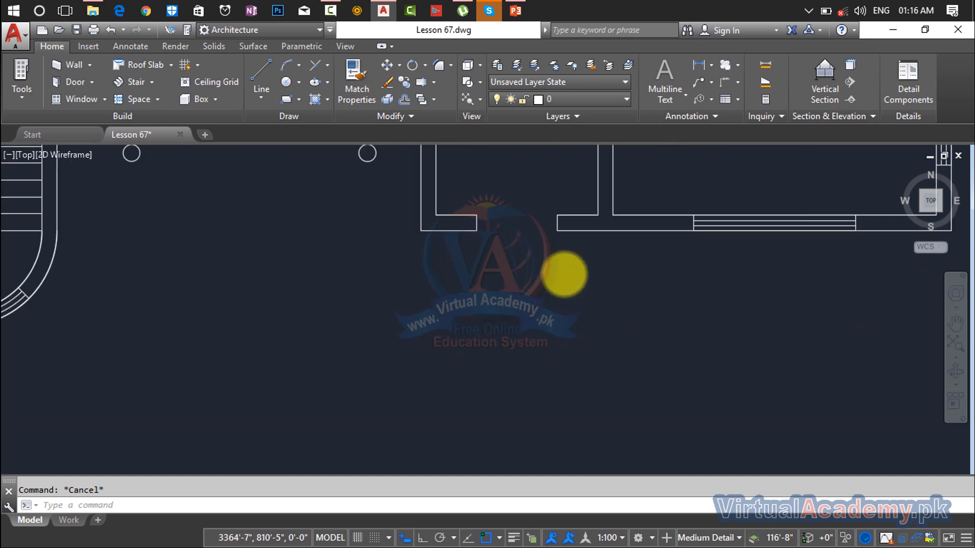
pyautogui.scroll(2, 563, 275)
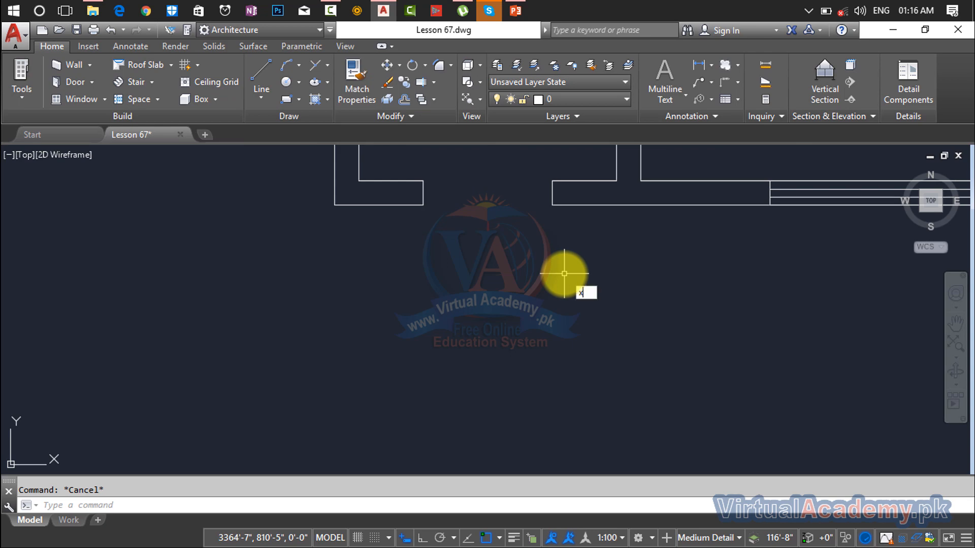
pyautogui.write('l')
pyautogui.press('Return')
pyautogui.click(553, 206)
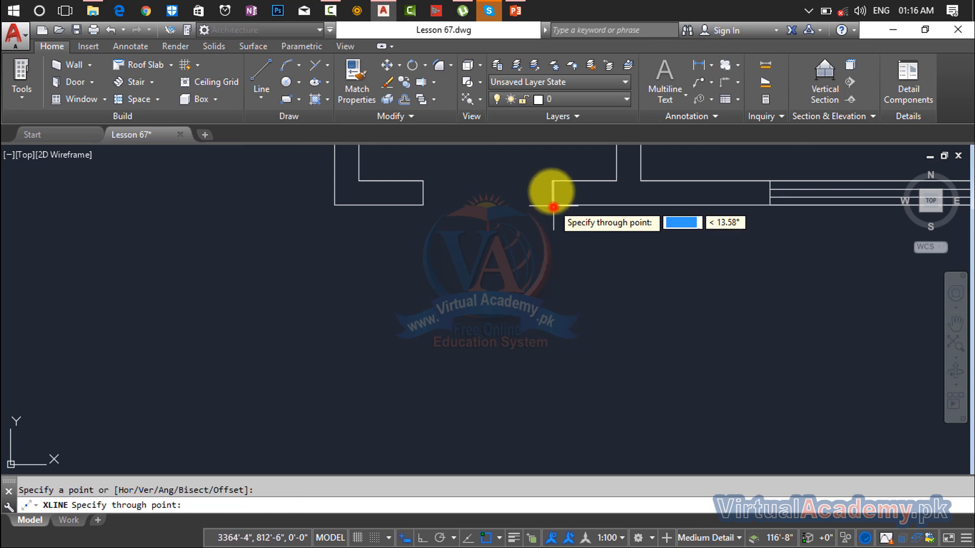
pyautogui.click(551, 163)
pyautogui.press('Return')
# - Erase the slanted construction lines drawn through the corners of the door opening in the floor plan
pyautogui.press('Return')
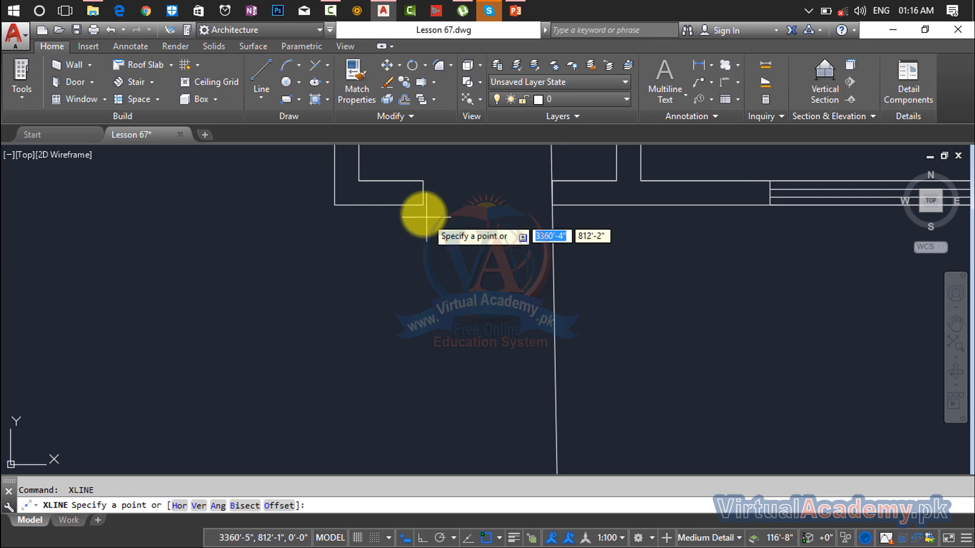
pyautogui.click(422, 205)
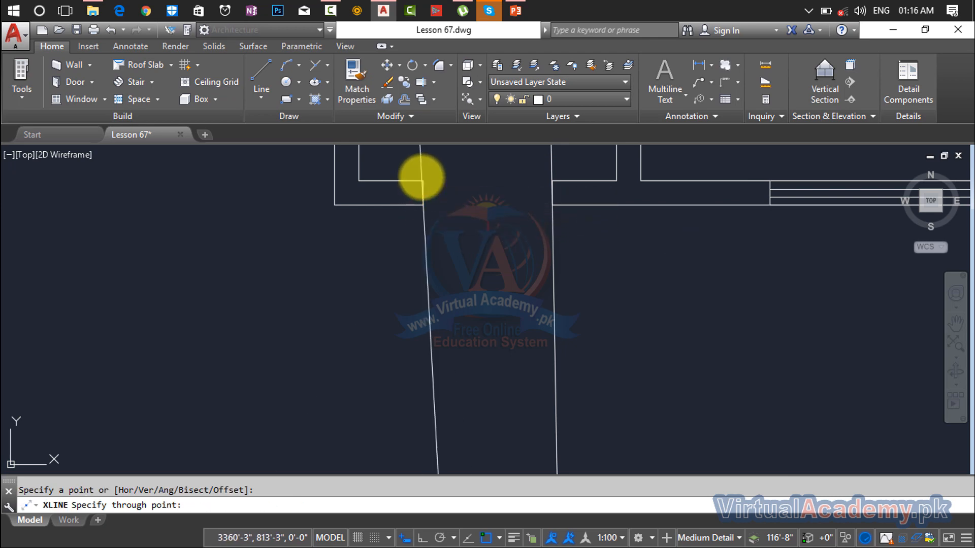
pyautogui.click(621, 245)
pyautogui.click(520, 276)
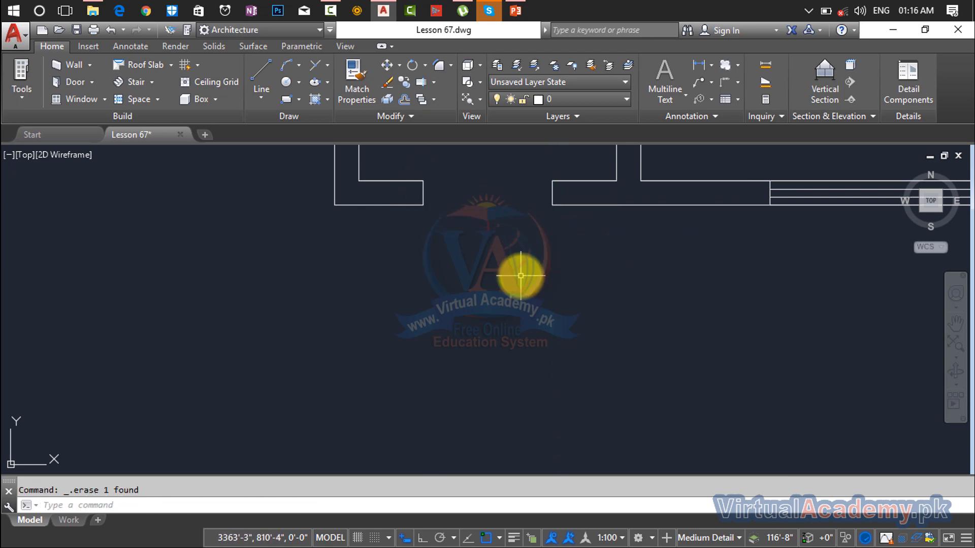
# - Draw vertical construction lines through both lower corners of the door opening in the floor plan's front wall
pyautogui.press('Return')
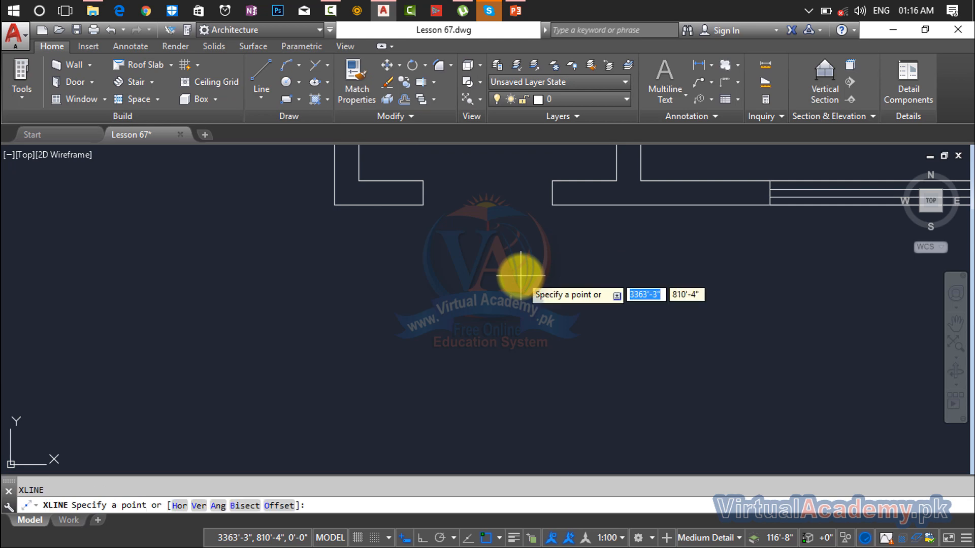
pyautogui.press('Return')
pyautogui.scroll(6, 551, 212)
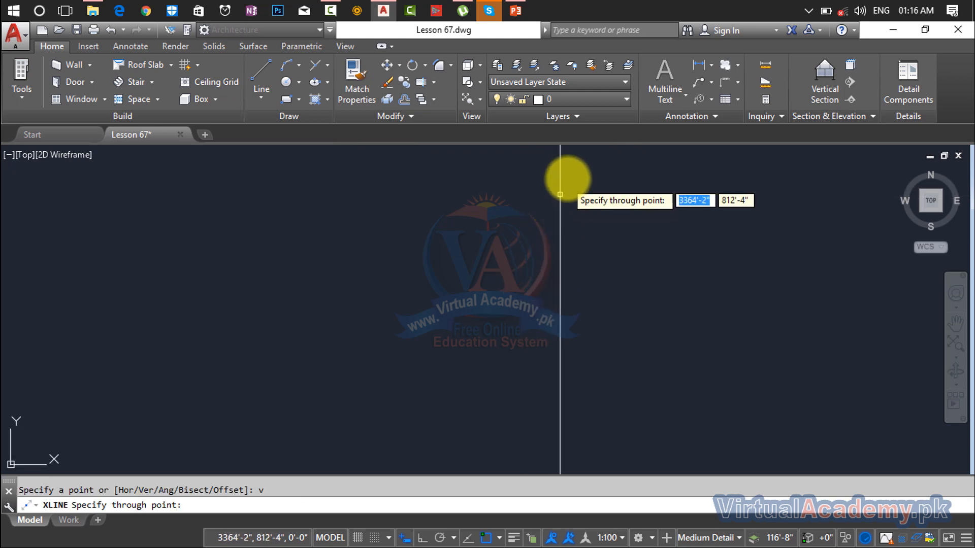
pyautogui.moveTo(568, 187); pyautogui.dragTo(566, 452, button='middle')
pyautogui.scroll(-5, 569, 410)
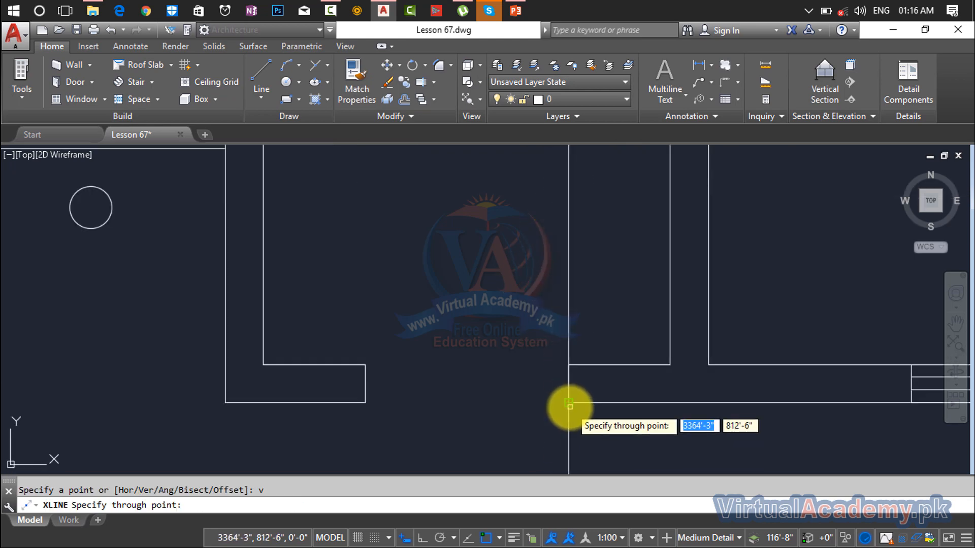
pyautogui.moveTo(568, 403)
pyautogui.mouseDown(button='middle')
pyautogui.moveTo(515, 375)
pyautogui.moveTo(706, 378)
pyautogui.mouseUp(button='middle')
pyautogui.scroll(6, 528, 394)
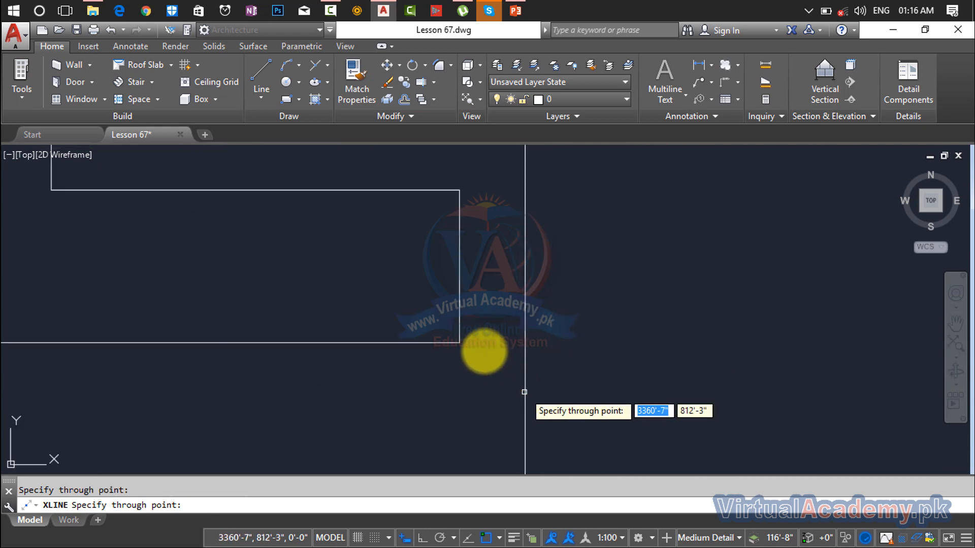
pyautogui.click(461, 348)
# - Draw a vertical construction line through the front wall's outer left corner beside the door and erase it
pyautogui.scroll(-5, 468, 348)
pyautogui.moveTo(480, 349); pyautogui.dragTo(701, 355, button='middle')
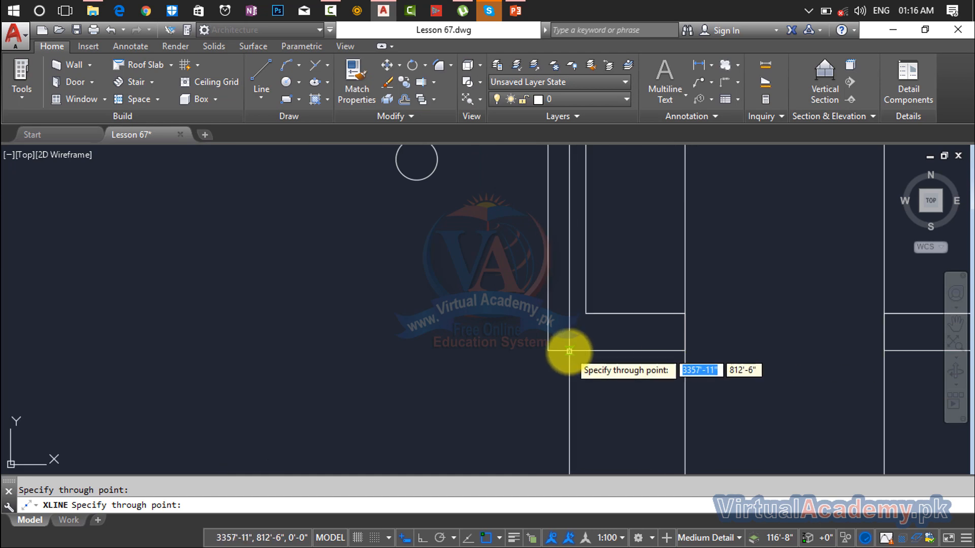
pyautogui.click(548, 352)
pyautogui.scroll(-4, 855, 383)
pyautogui.moveTo(855, 383); pyautogui.dragTo(535, 311, button='middle')
pyautogui.scroll(-5, 628, 318)
pyautogui.moveTo(627, 318); pyautogui.dragTo(615, 263, button='middle')
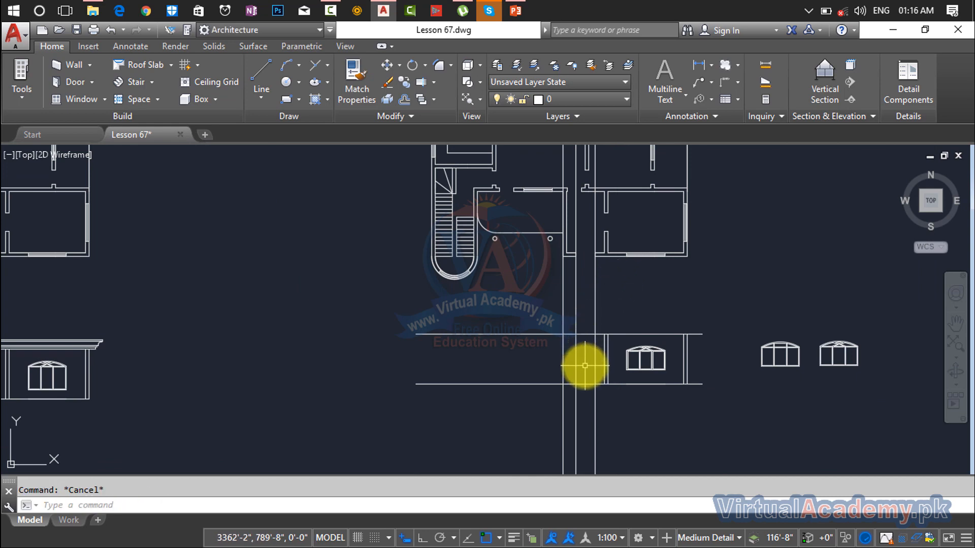
pyautogui.scroll(2, 584, 365)
pyautogui.scroll(-2, 582, 366)
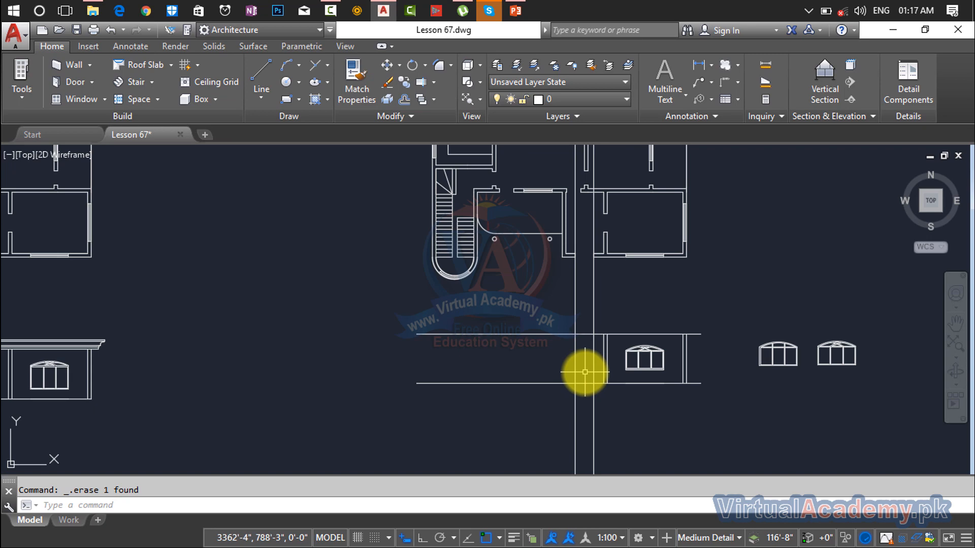
pyautogui.scroll(4, 583, 373)
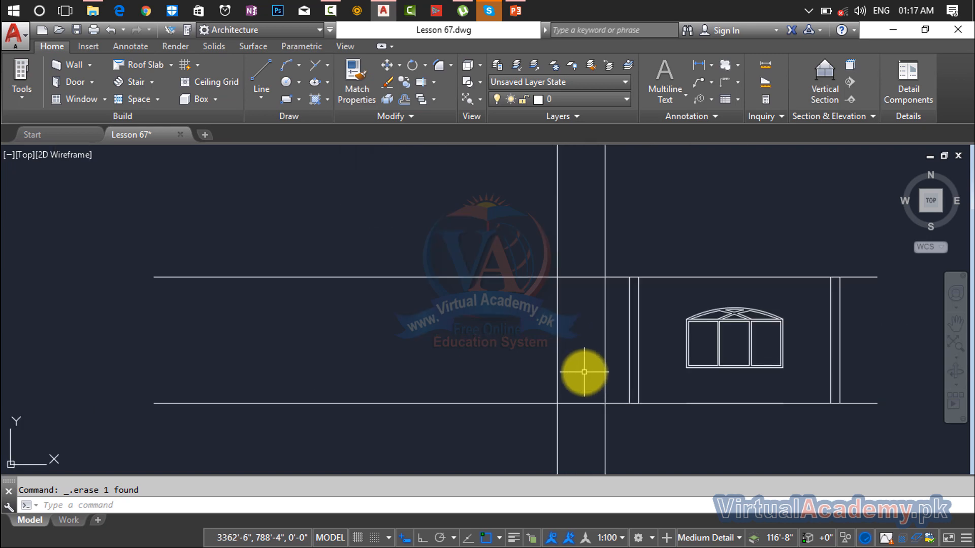
pyautogui.press('Return')
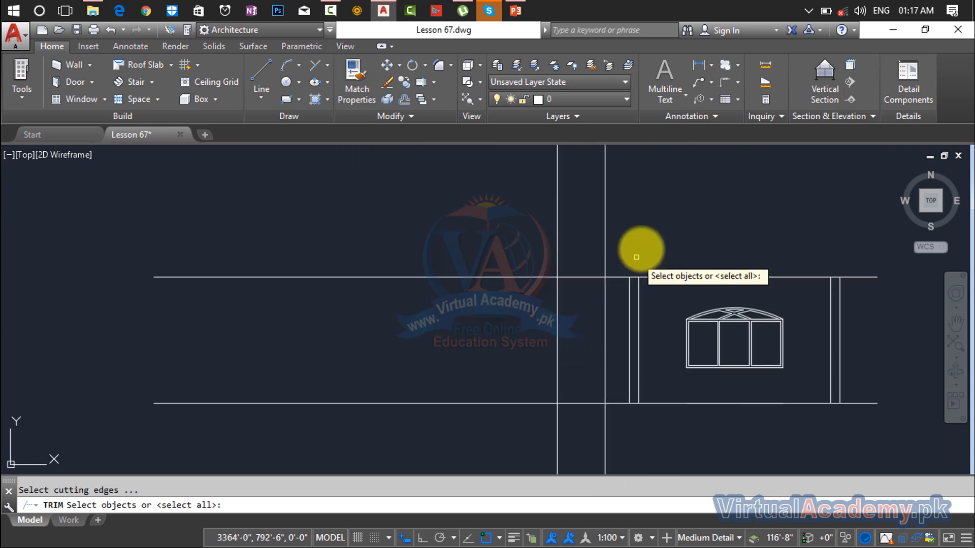
pyautogui.click(653, 235)
pyautogui.click(512, 240)
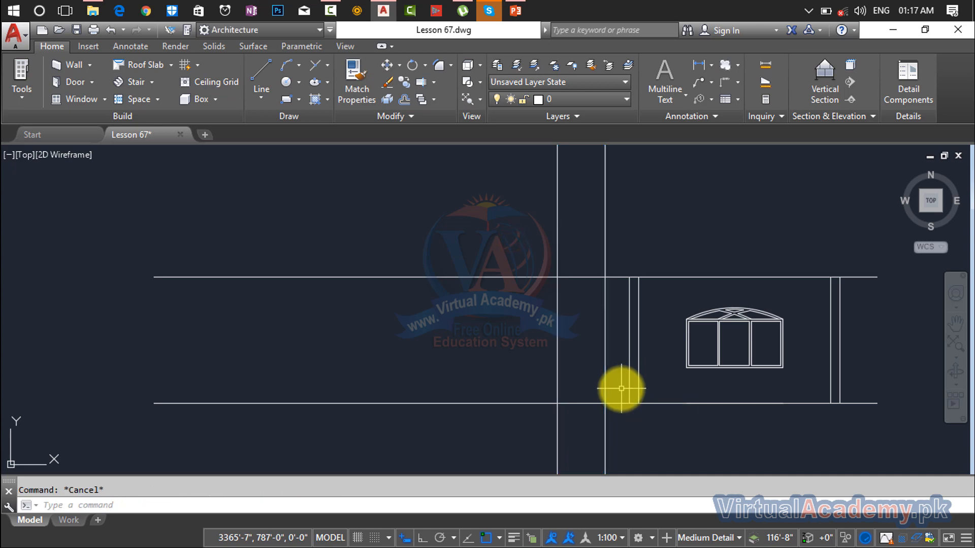
# - Trim the door's two vertical construction lines above and below the elevation's horizontal wall lines
pyautogui.press('Return')
pyautogui.click(665, 239)
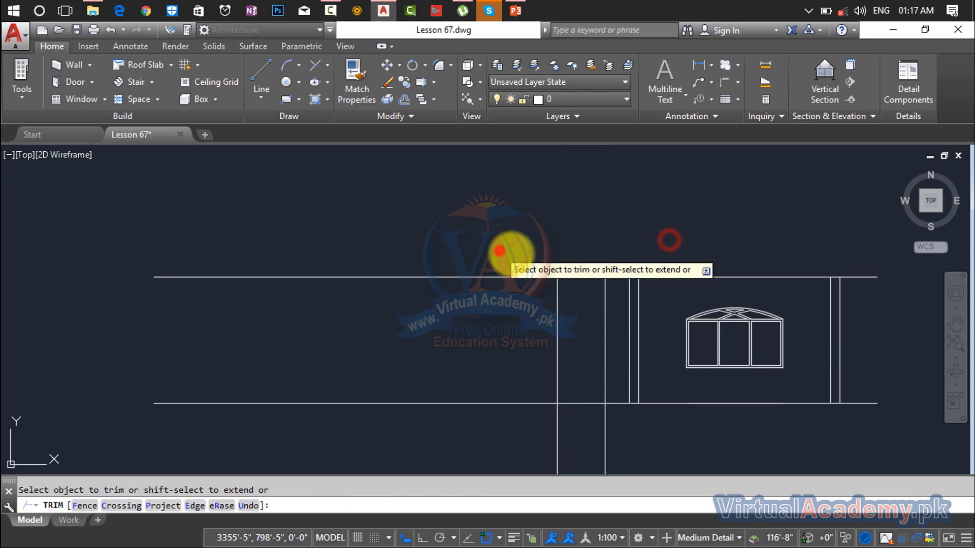
pyautogui.click(507, 254)
pyautogui.click(671, 443)
pyautogui.click(533, 441)
pyautogui.scroll(-6, 587, 413)
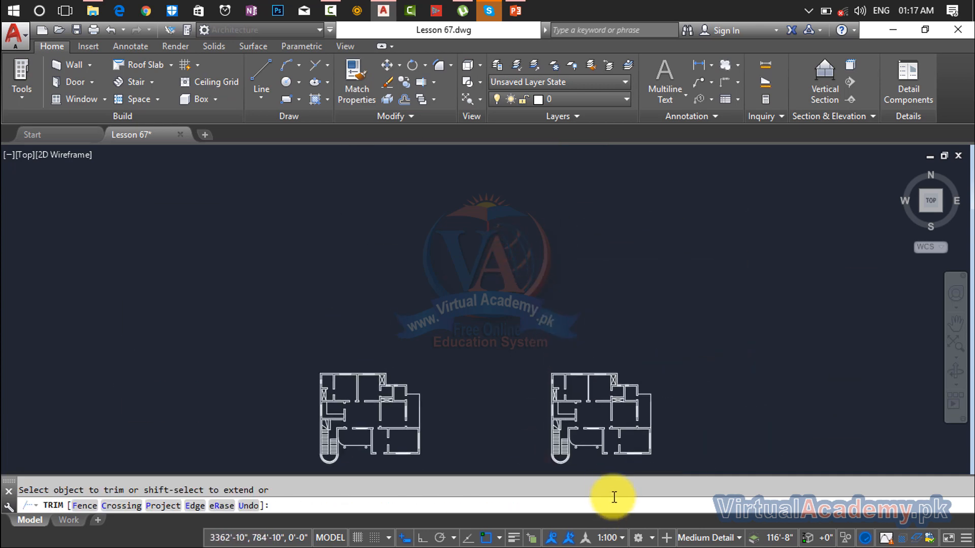
pyautogui.moveTo(608, 437); pyautogui.dragTo(591, 244, button='middle')
pyautogui.scroll(6, 592, 247)
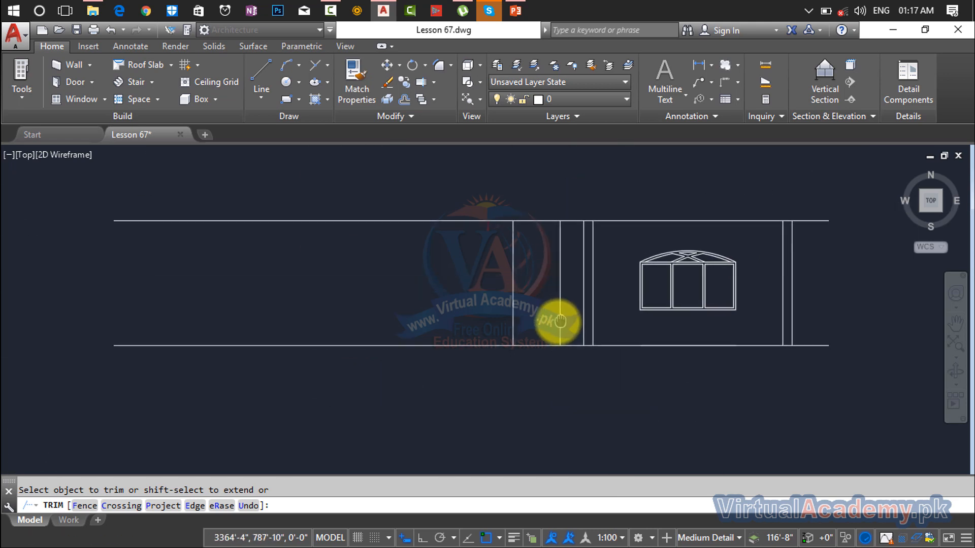
pyautogui.press('Escape')
# - Draw a line along the elevation's base between the feet of the door's two vertical lines
pyautogui.scroll(5, 556, 327)
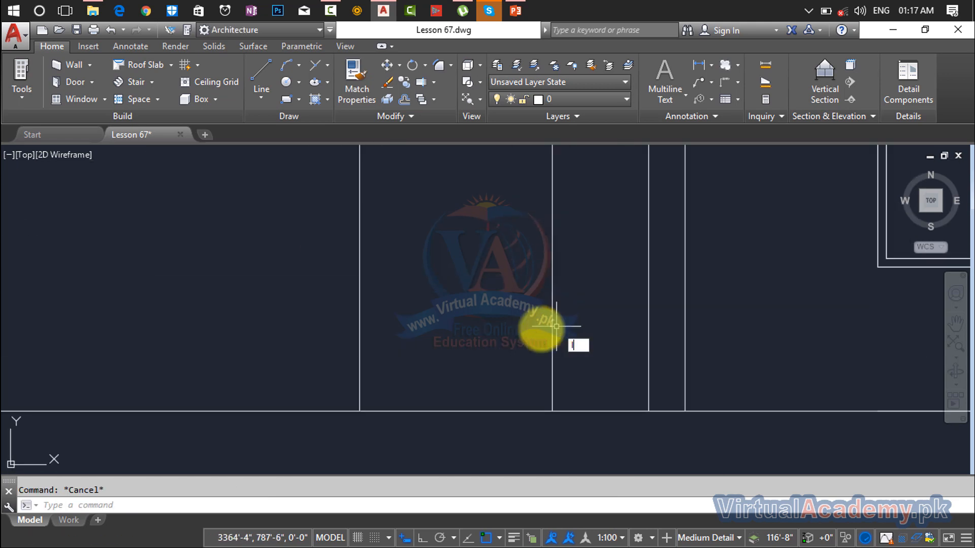
pyautogui.write('l')
pyautogui.press('Return')
pyautogui.click(360, 409)
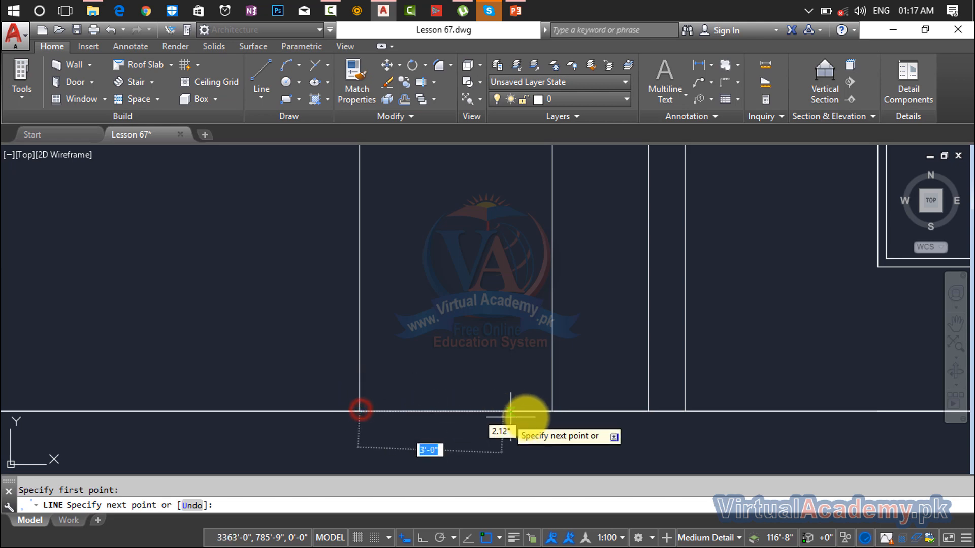
pyautogui.click(552, 410)
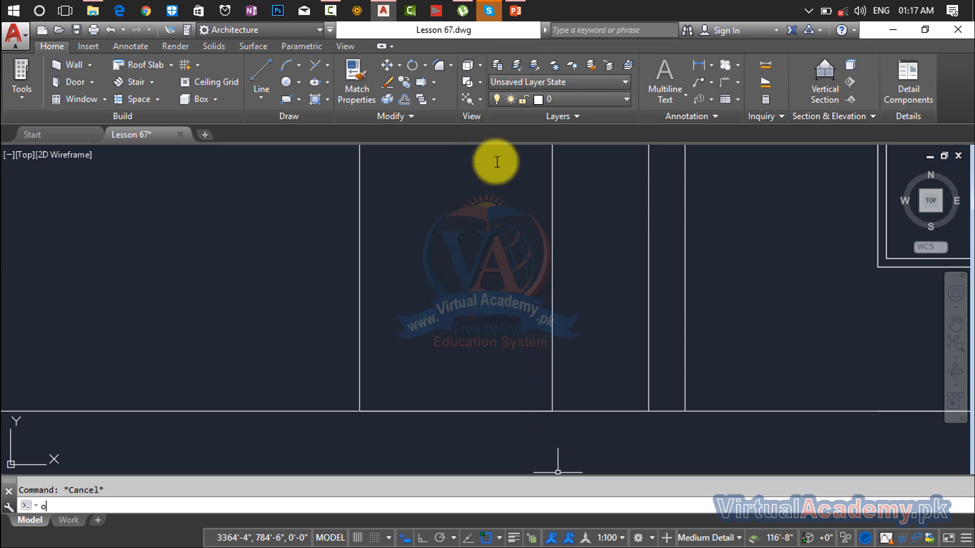
# - Offset the door's base line upward by 7' to form the door head
pyautogui.press('Return')
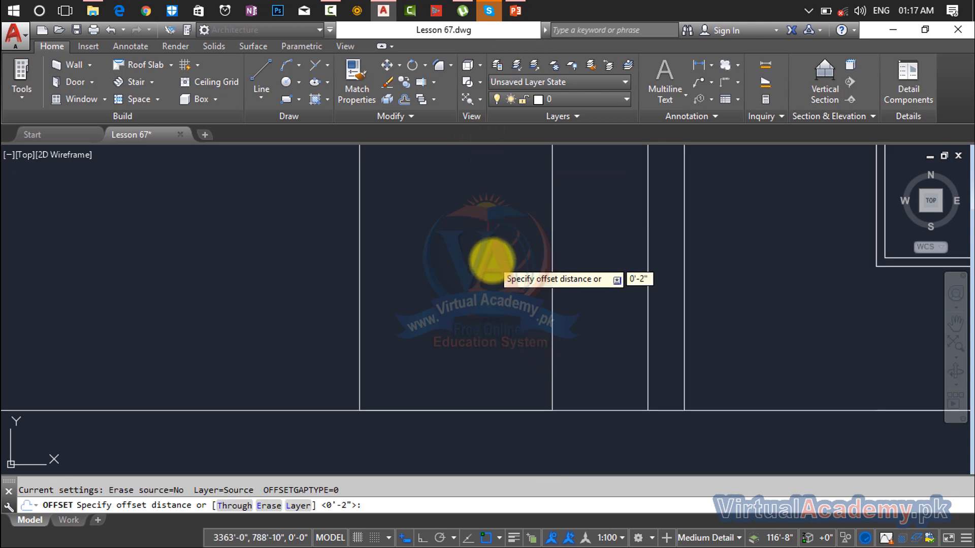
pyautogui.press('Escape')
pyautogui.press('Return')
pyautogui.write('4')
pyautogui.press('BackSpace')
pyautogui.write("7'")
pyautogui.press('Return')
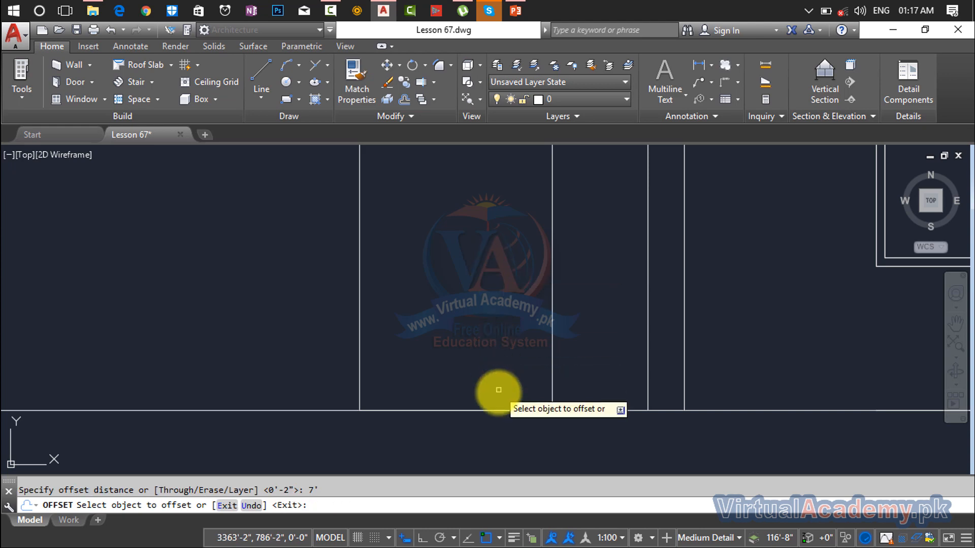
pyautogui.click(496, 411)
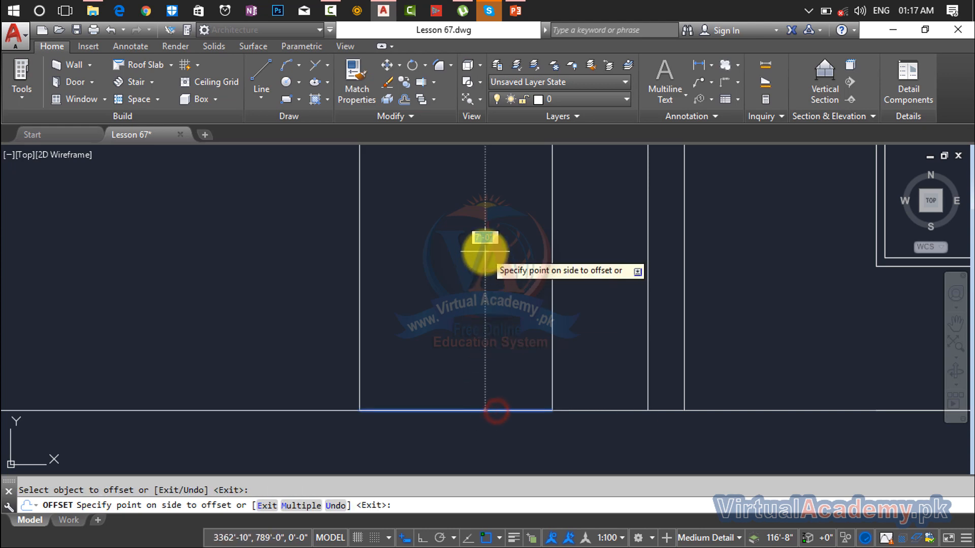
pyautogui.scroll(-2, 485, 253)
pyautogui.click(485, 252)
pyautogui.scroll(-4, 491, 249)
pyautogui.moveTo(491, 249); pyautogui.dragTo(489, 296, button='middle')
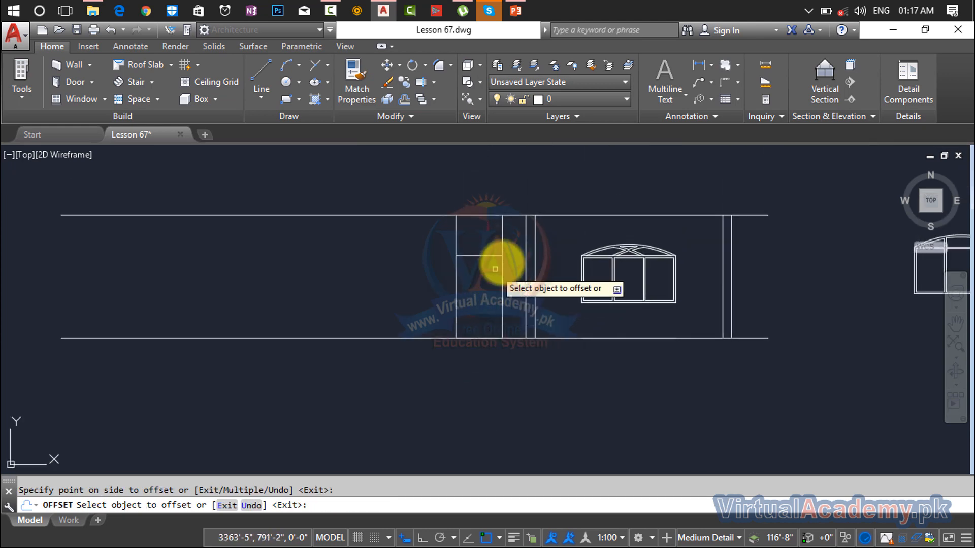
pyautogui.scroll(6, 558, 257)
pyautogui.scroll(-2, 558, 257)
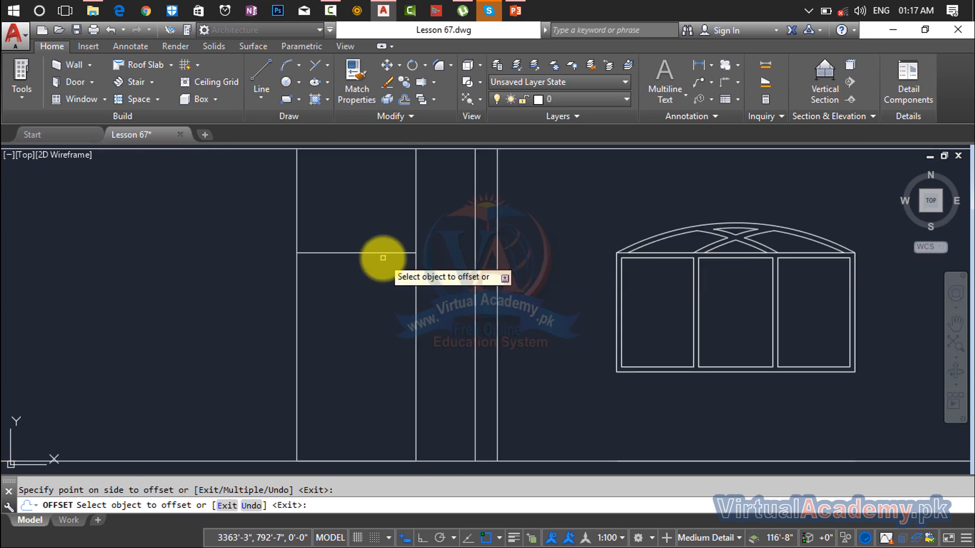
pyautogui.press('Escape')
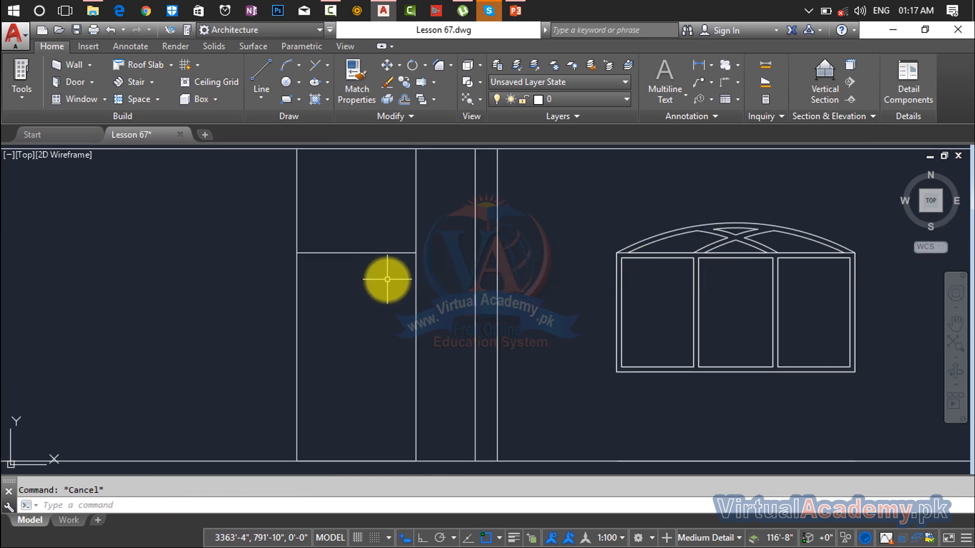
# - Offset the door's head line and both side lines inward by 2 inches to form the frame
pyautogui.press('Return')
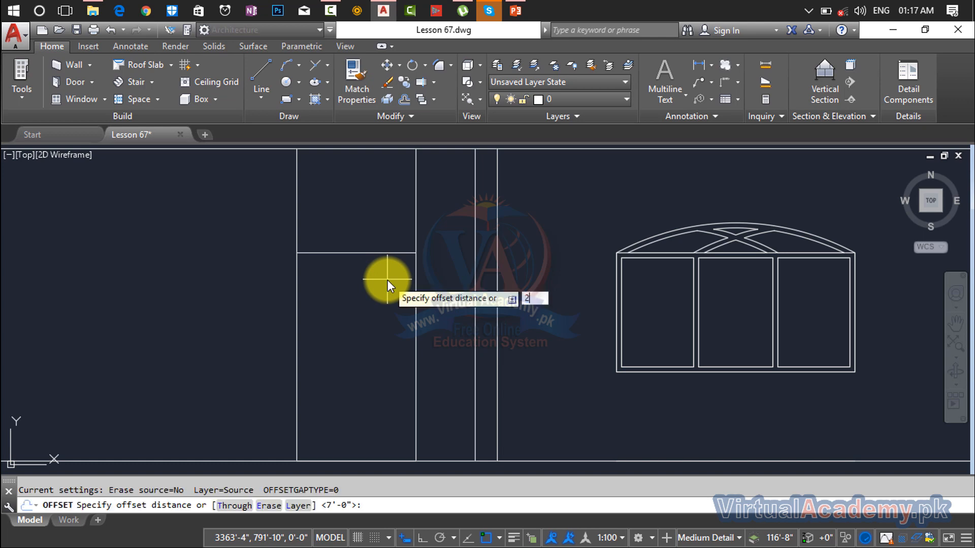
pyautogui.press('Return')
pyautogui.click(381, 252)
pyautogui.click(377, 305)
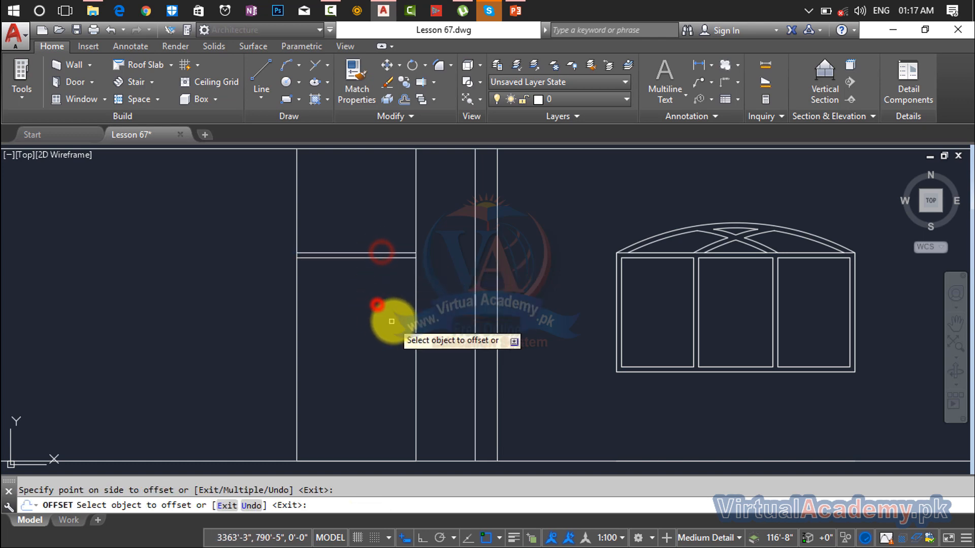
pyautogui.click(414, 313)
pyautogui.click(349, 324)
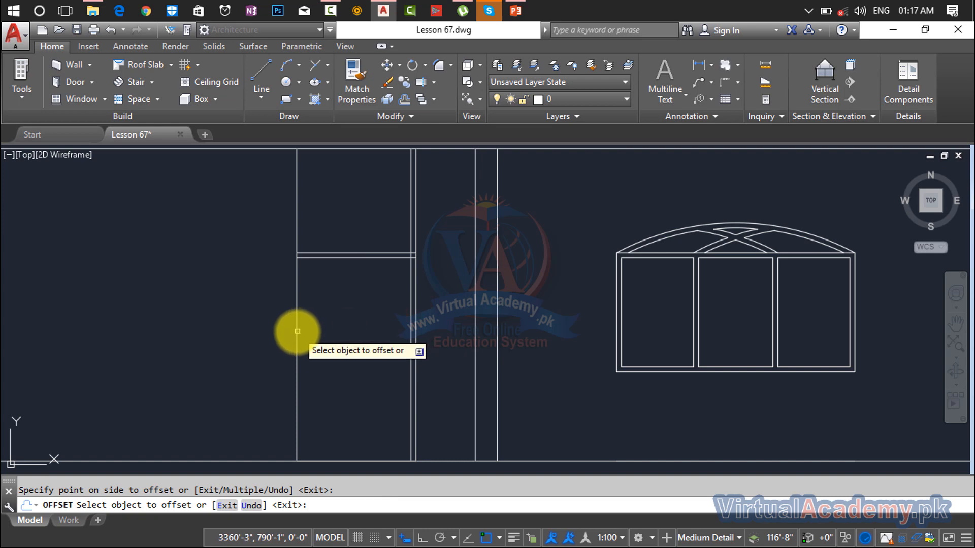
pyautogui.click(297, 331)
pyautogui.click(337, 311)
pyautogui.press('Escape')
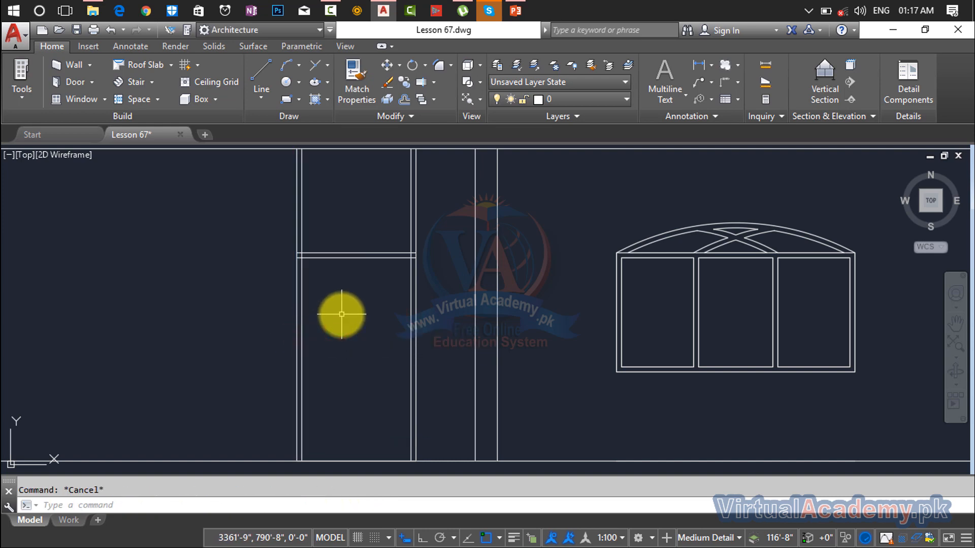
# - Trim the door's vertical frame lines above the head line
pyautogui.press('Return')
pyautogui.press('Return')
pyautogui.click(436, 211)
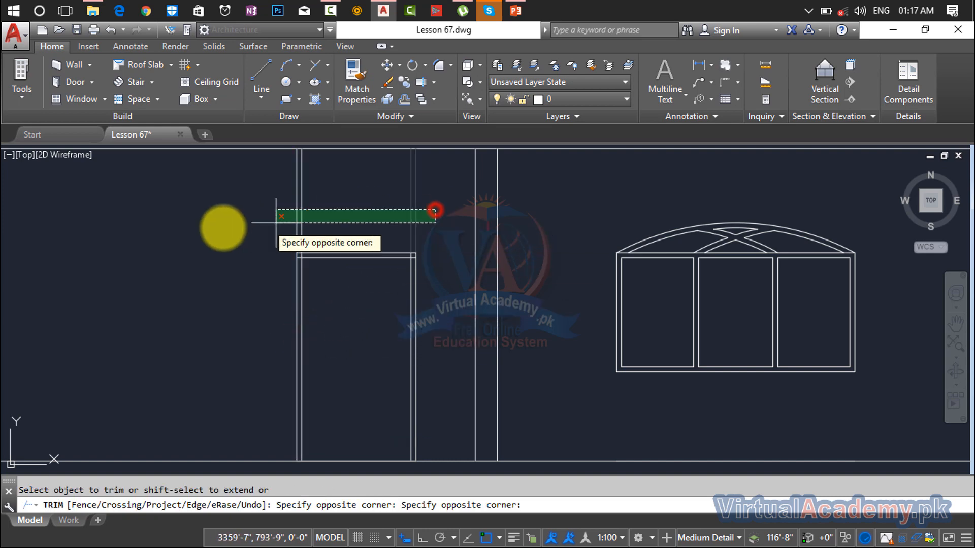
pyautogui.click(219, 227)
# - Trim the overlapping inner frame lines at the door's upper left and upper right corners
pyautogui.scroll(5, 316, 254)
pyautogui.click(359, 254)
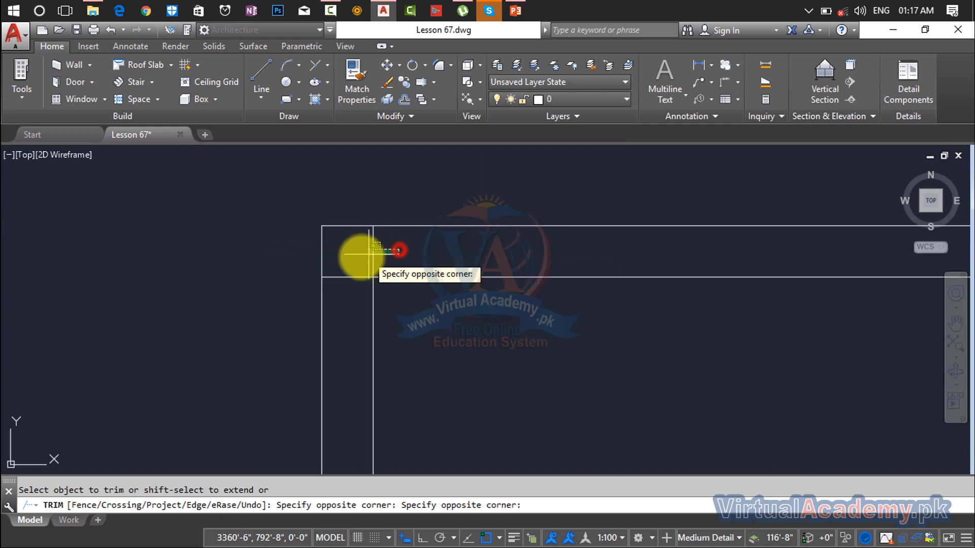
pyautogui.click(351, 260)
pyautogui.scroll(-3, 592, 344)
pyautogui.scroll(4, 576, 243)
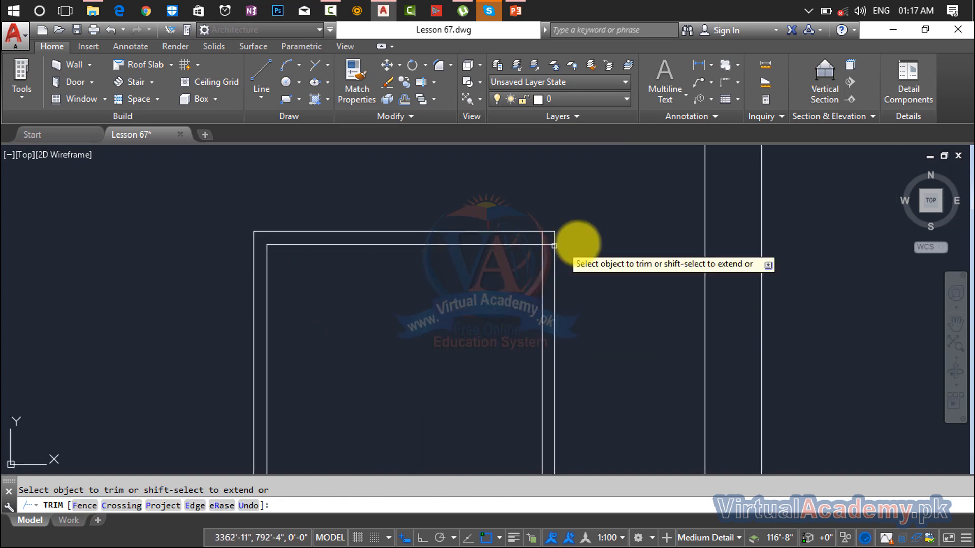
pyautogui.click(435, 235)
pyautogui.click(328, 224)
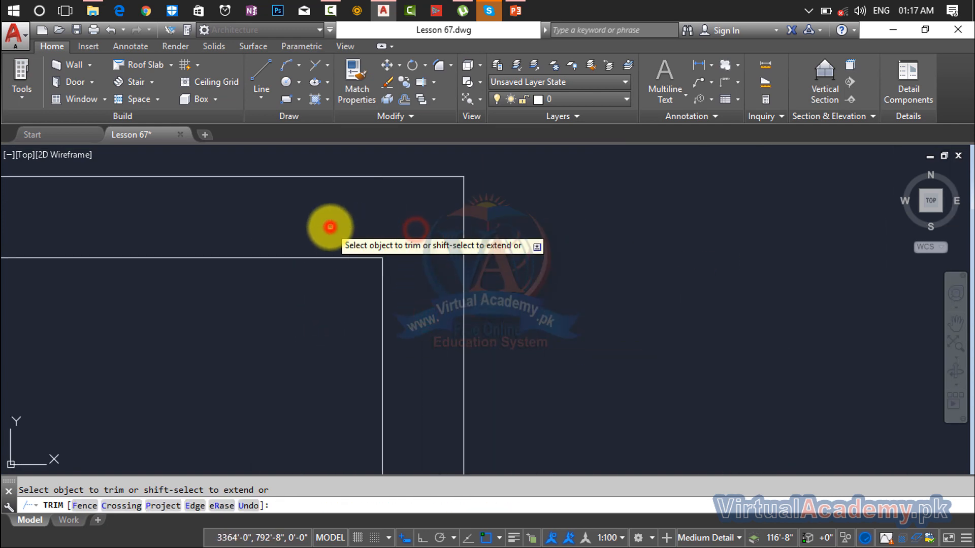
pyautogui.scroll(-3, 350, 247)
pyautogui.scroll(-4, 349, 247)
pyautogui.scroll(2, 414, 335)
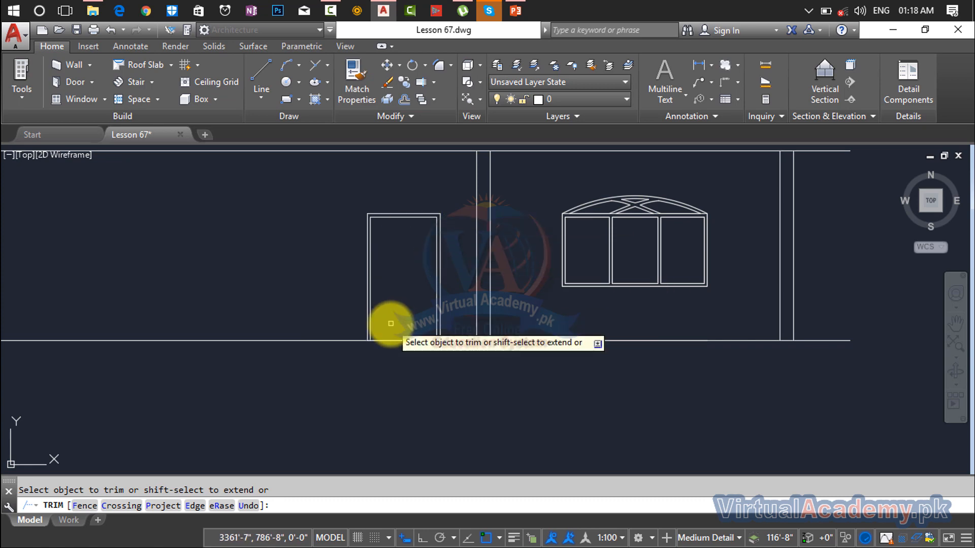
pyautogui.scroll(-3, 447, 335)
pyautogui.moveTo(479, 339); pyautogui.dragTo(605, 355, button='middle')
pyautogui.scroll(2, 548, 240)
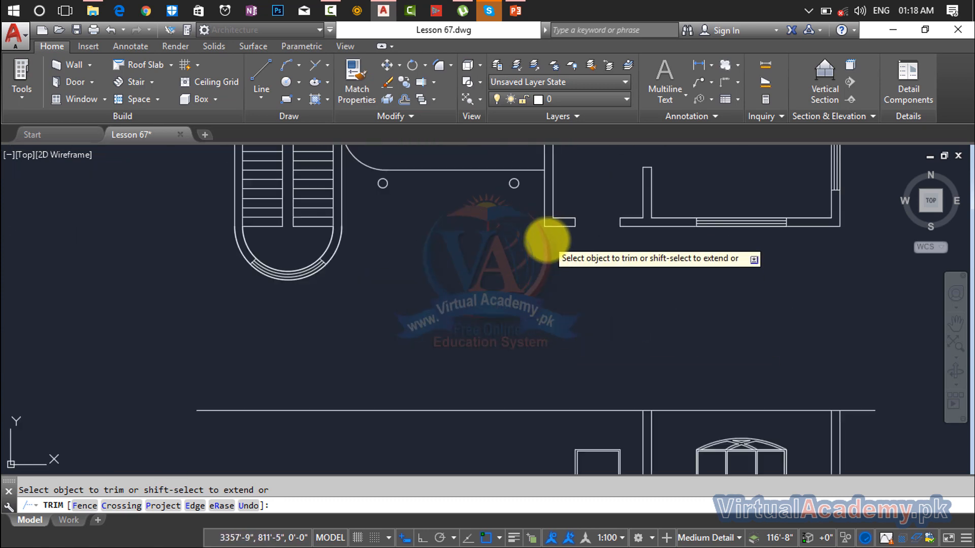
# - Draw vertical construction lines through the inner and outer faces of the wall beside the door opening in the floor plan
pyautogui.press('Escape')
pyautogui.press('Escape')
pyautogui.moveTo(547, 240); pyautogui.dragTo(413, 282, button='middle')
pyautogui.scroll(2, 415, 287)
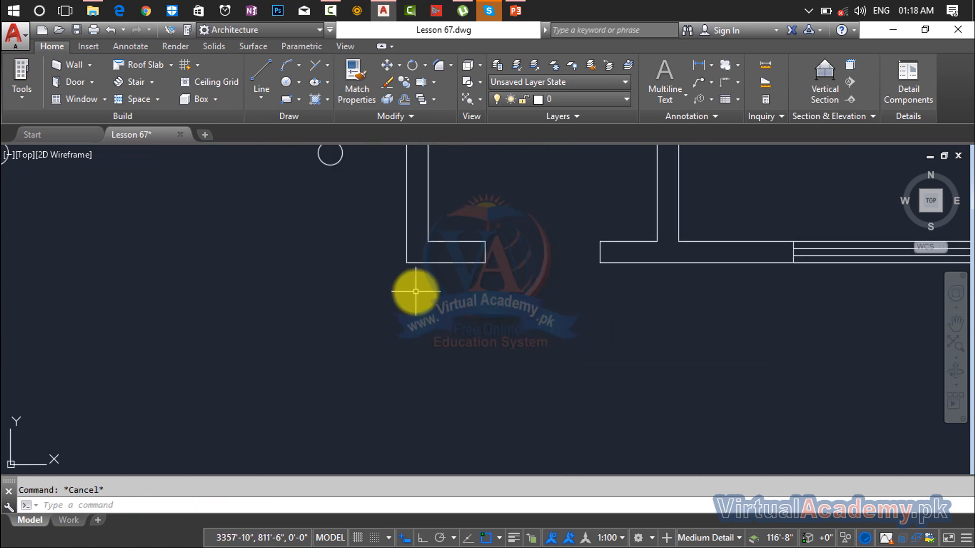
pyautogui.write('xl')
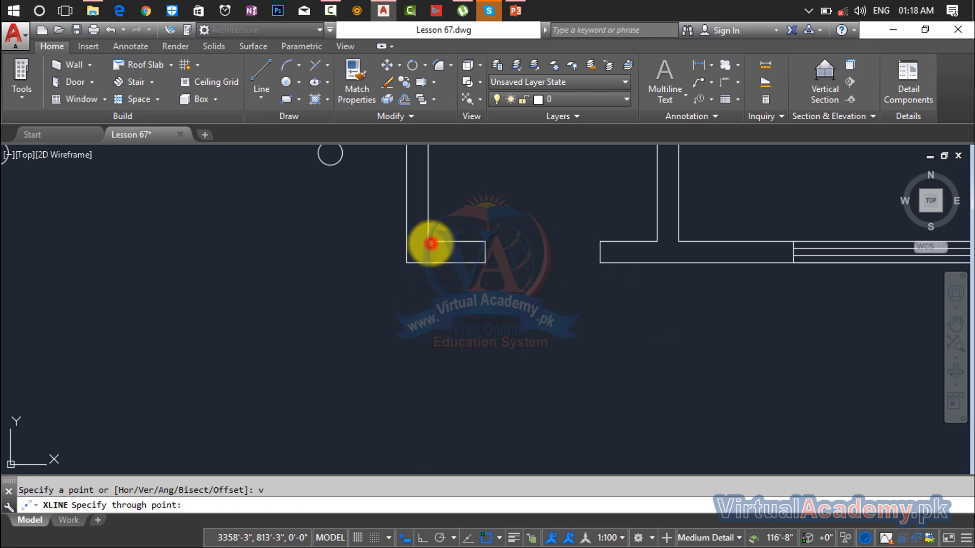
pyautogui.scroll(-3, 400, 276)
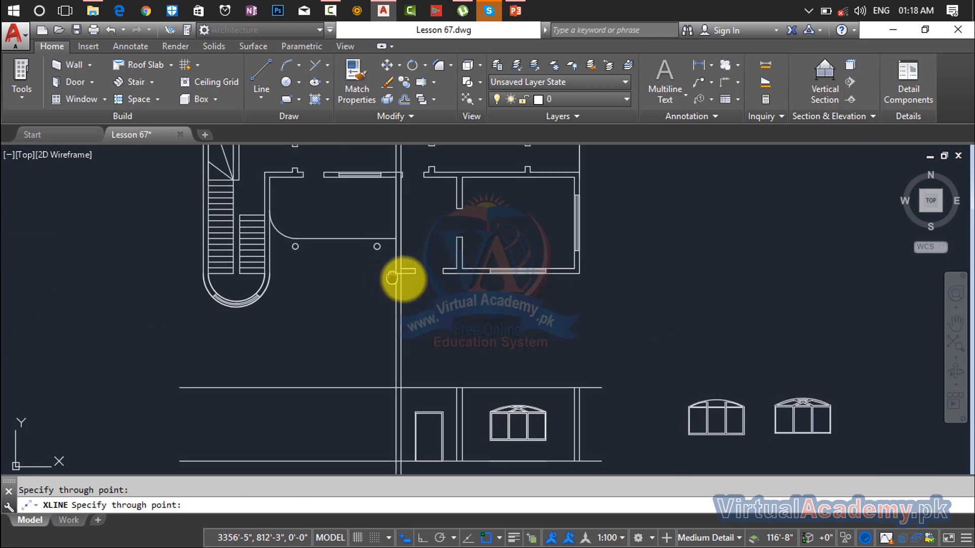
pyautogui.scroll(4, 420, 276)
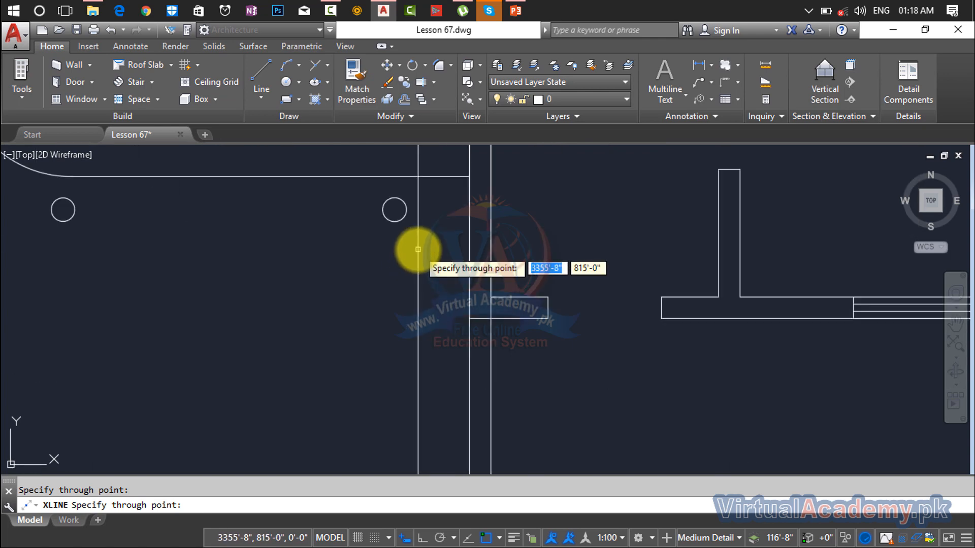
# - Project vertical construction lines from the outer and inner faces of the staircase's right wall
pyautogui.scroll(-3, 408, 244)
pyautogui.moveTo(414, 261); pyautogui.dragTo(573, 272, button='middle')
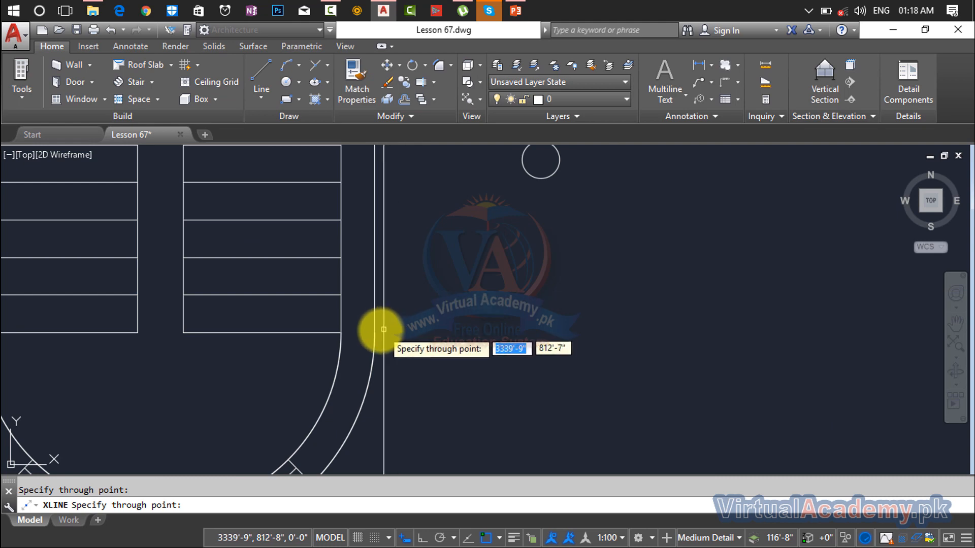
pyautogui.scroll(-2, 381, 355)
pyautogui.scroll(3, 568, 341)
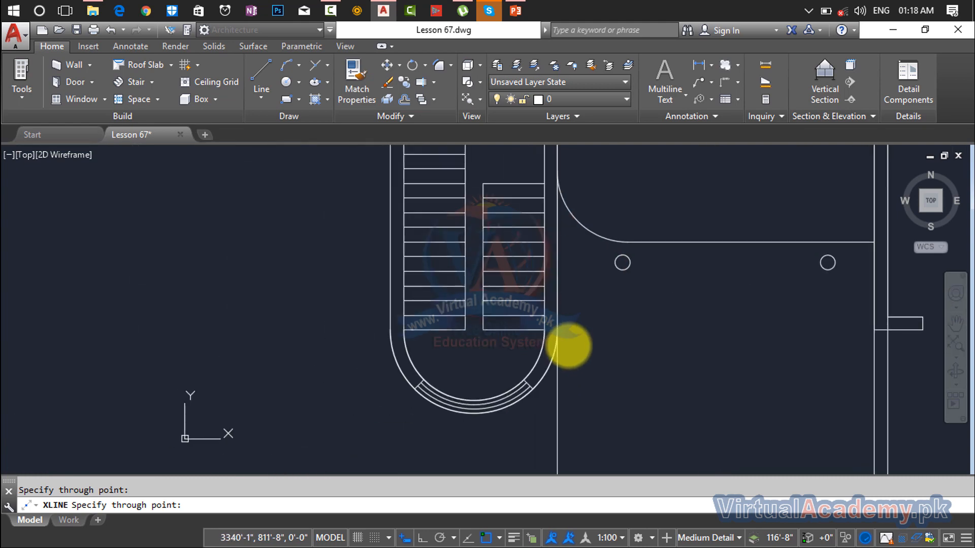
pyautogui.scroll(1, 549, 341)
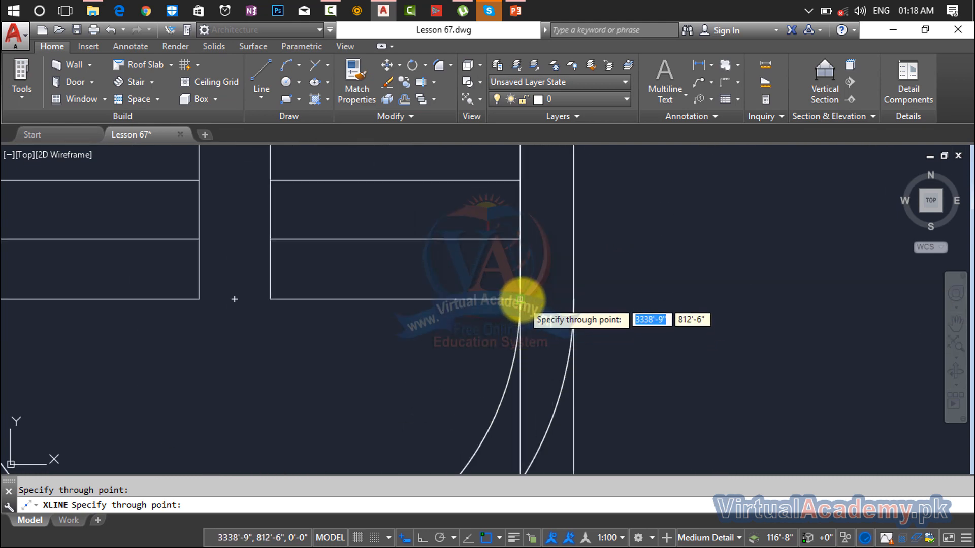
# - Project vertical construction lines from the curved stair window's right inner and outer corners and its left outer corner
pyautogui.scroll(-2, 508, 314)
pyautogui.scroll(1, 610, 300)
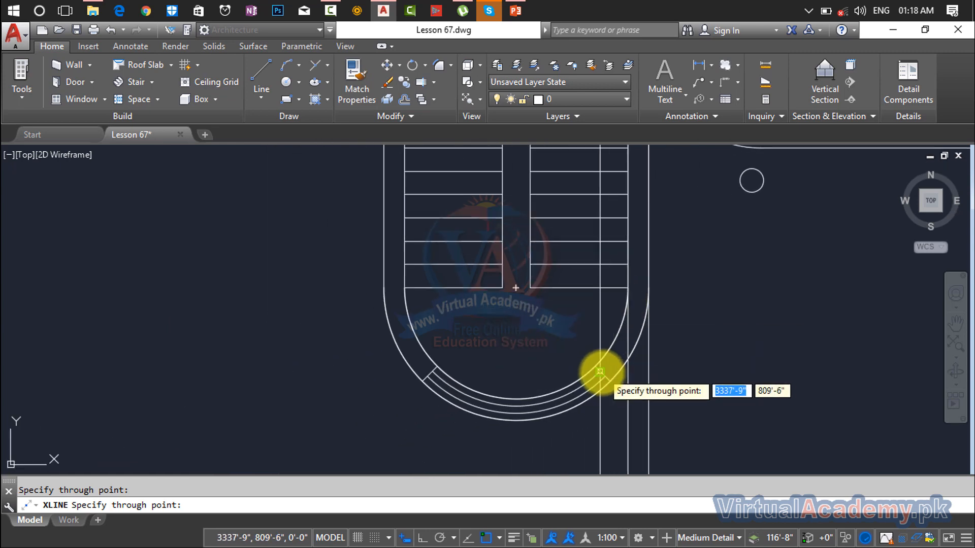
pyautogui.scroll(3, 599, 371)
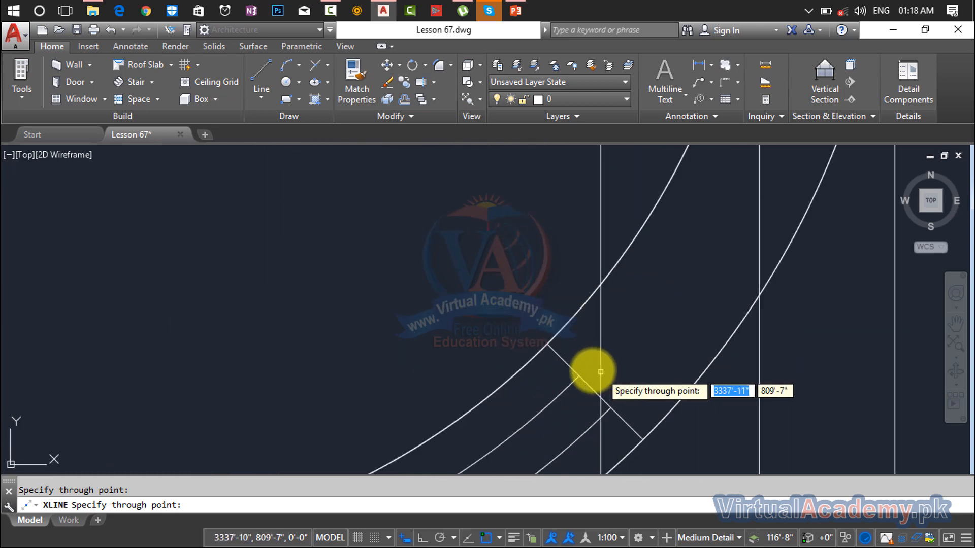
pyautogui.click(548, 344)
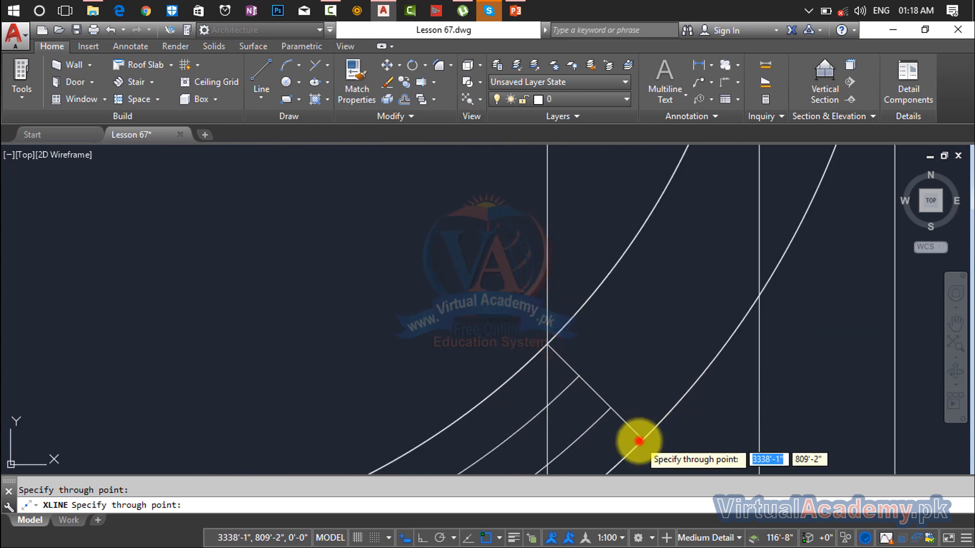
pyautogui.click(639, 440)
pyautogui.scroll(-4, 620, 401)
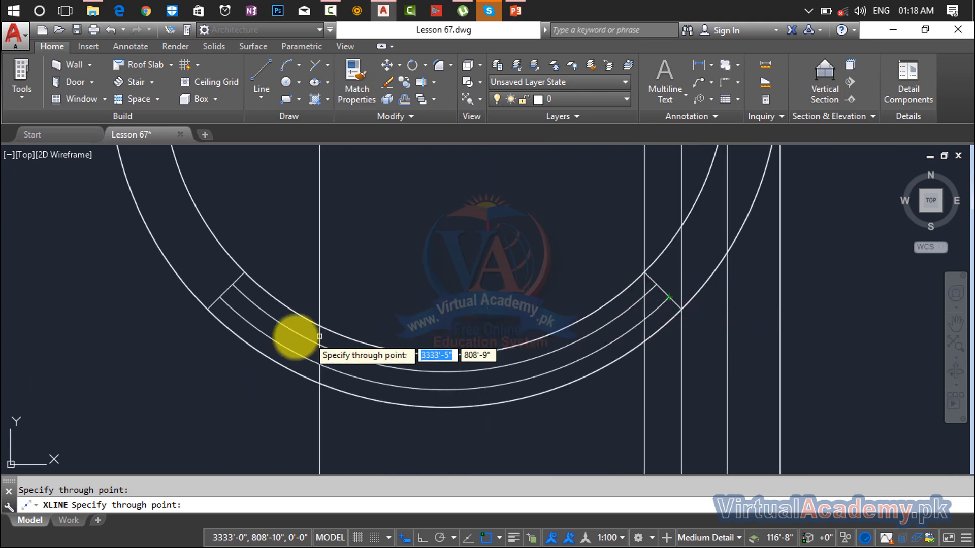
pyautogui.scroll(-5, 249, 314)
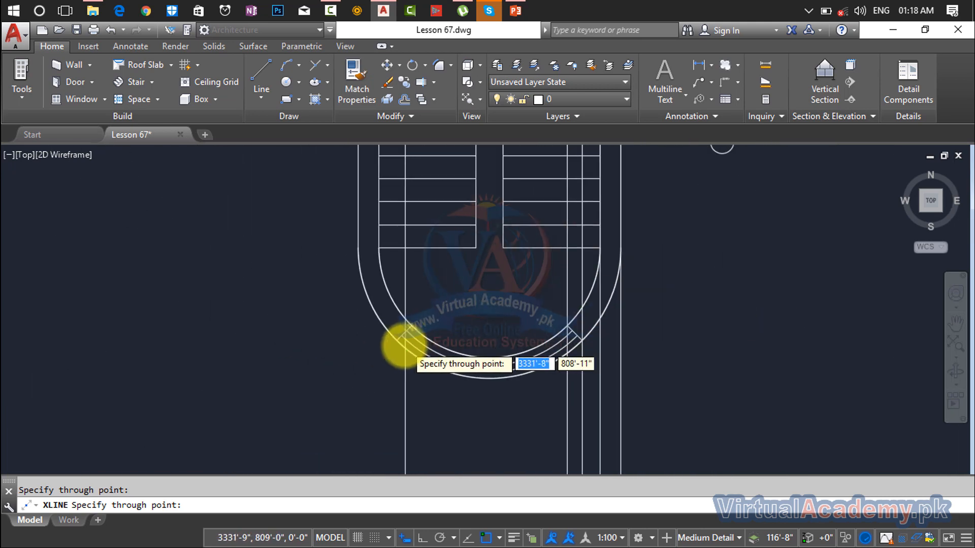
pyautogui.scroll(4, 404, 345)
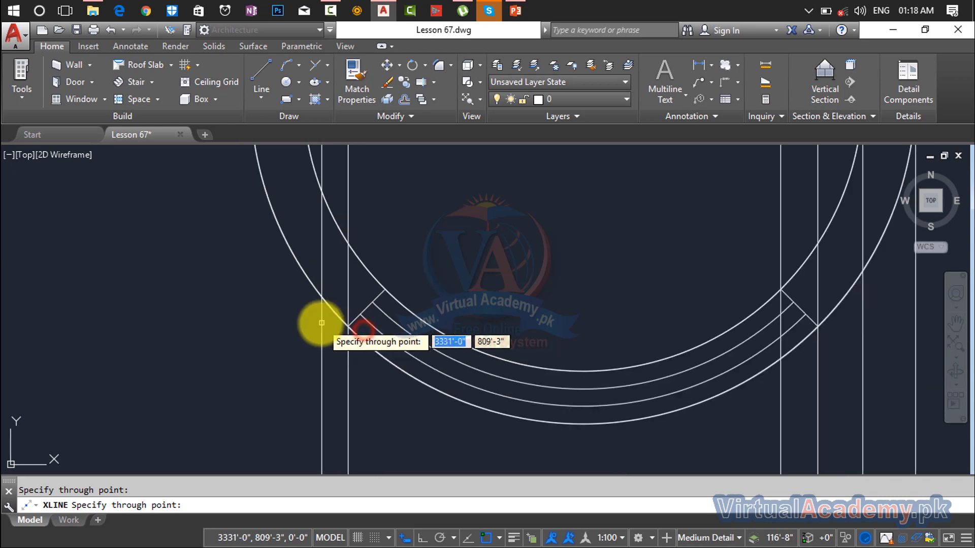
# - Project a vertical construction line from the outer face of the staircase's left wall and finish the construction lines
pyautogui.moveTo(321, 323); pyautogui.dragTo(593, 444, button='middle')
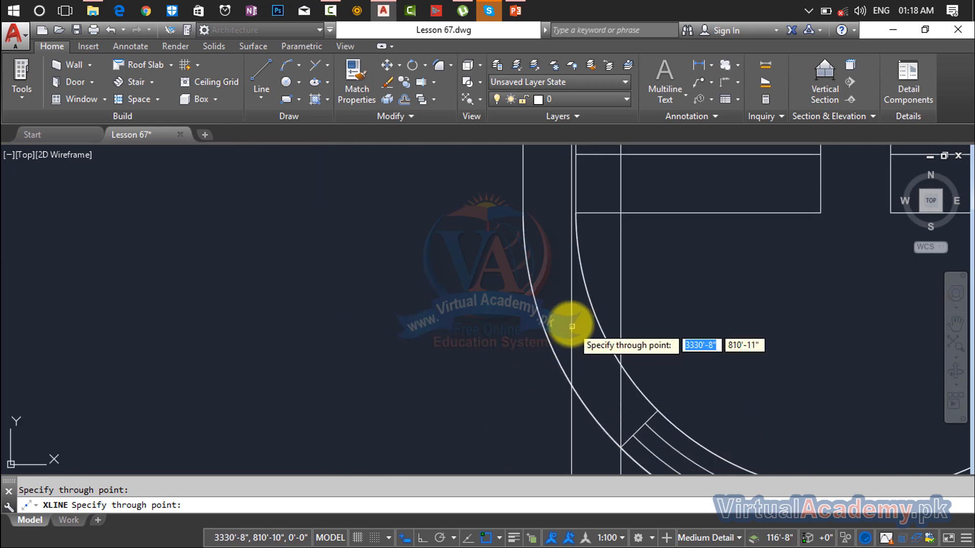
pyautogui.click(523, 213)
pyautogui.press('Escape')
pyautogui.press('Escape')
pyautogui.scroll(-4, 633, 346)
pyautogui.moveTo(662, 371); pyautogui.dragTo(499, 321, button='middle')
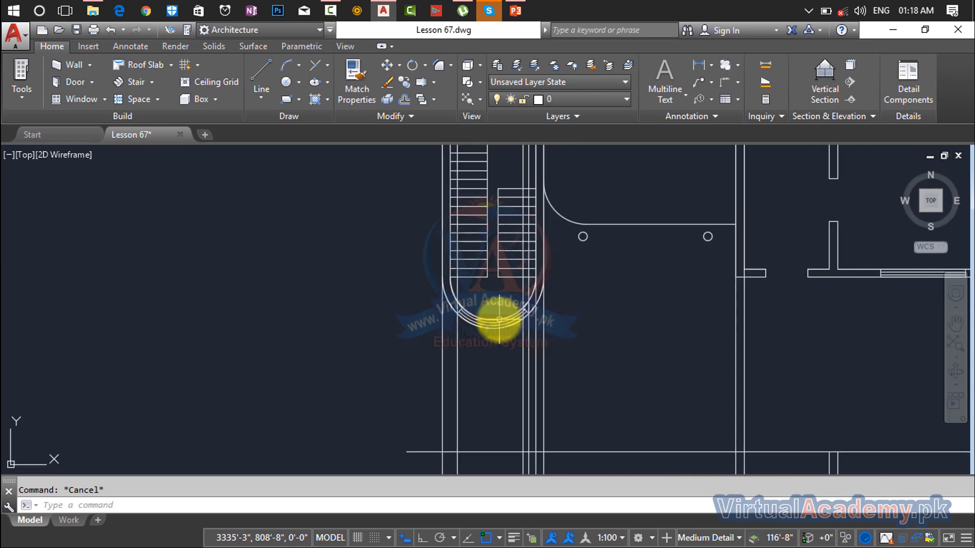
# - Erase the construction line through the curved stair window's right inner corner
pyautogui.scroll(8, 499, 320)
pyautogui.moveTo(610, 325); pyautogui.dragTo(351, 271, button='middle')
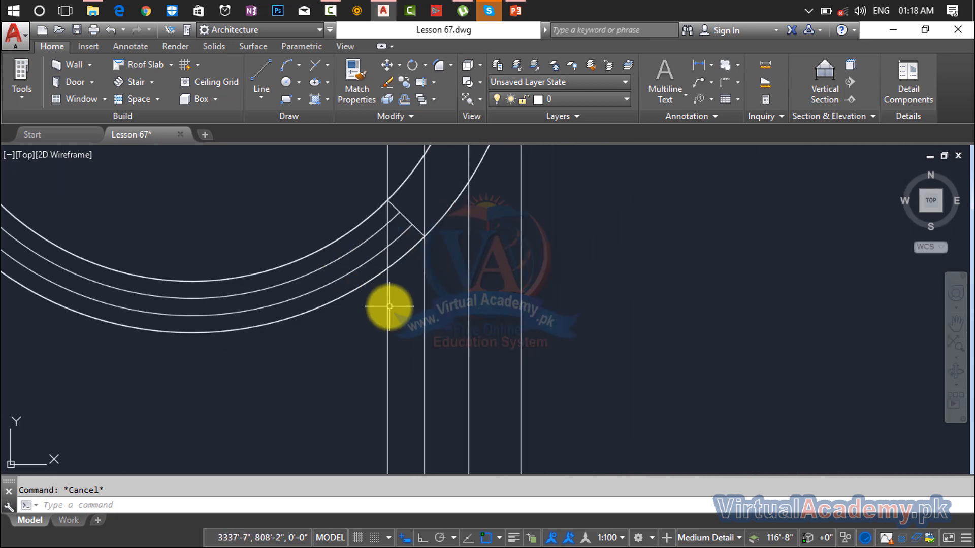
pyautogui.scroll(-5, 388, 304)
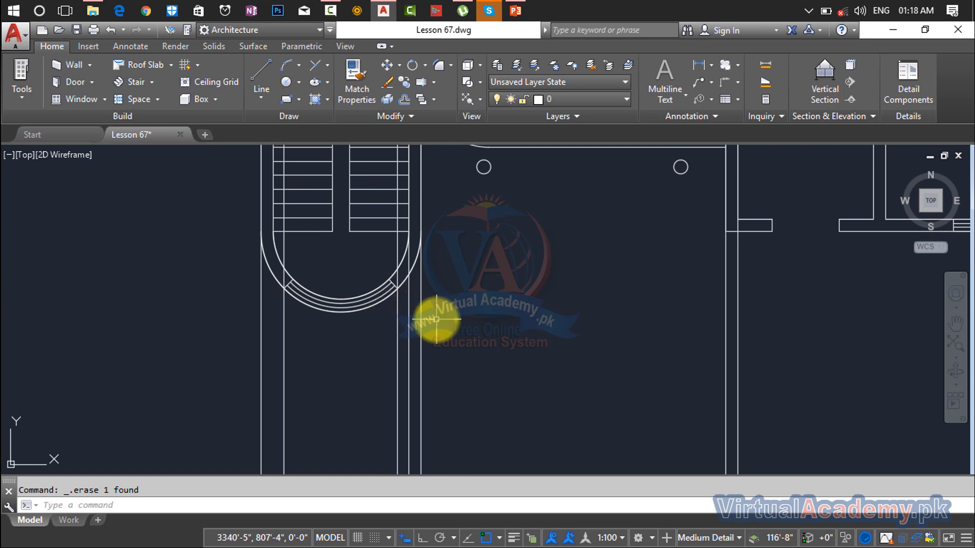
# - Erase the construction line projected from the inner face of the staircase's right wall
pyautogui.scroll(-5, 436, 319)
pyautogui.moveTo(436, 319); pyautogui.dragTo(450, 237, button='middle')
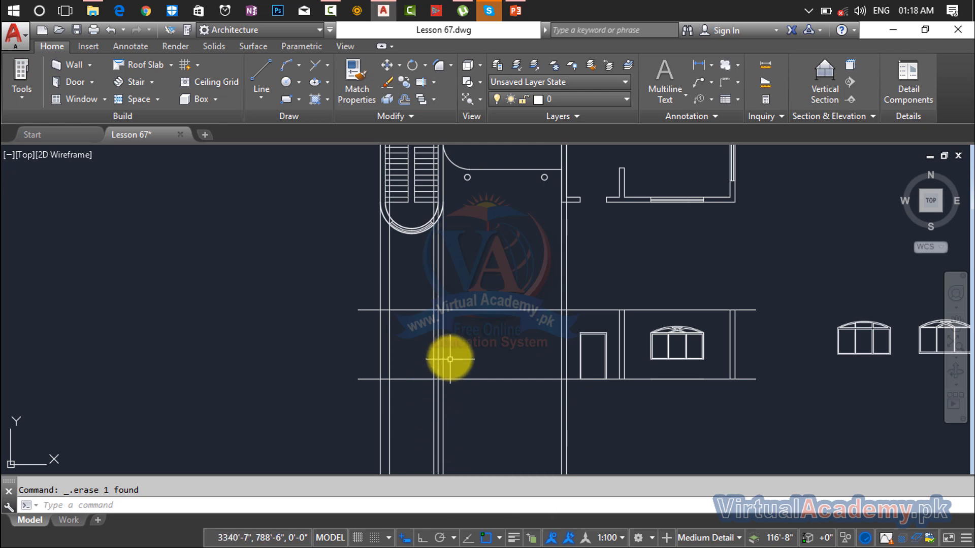
pyautogui.scroll(6, 440, 316)
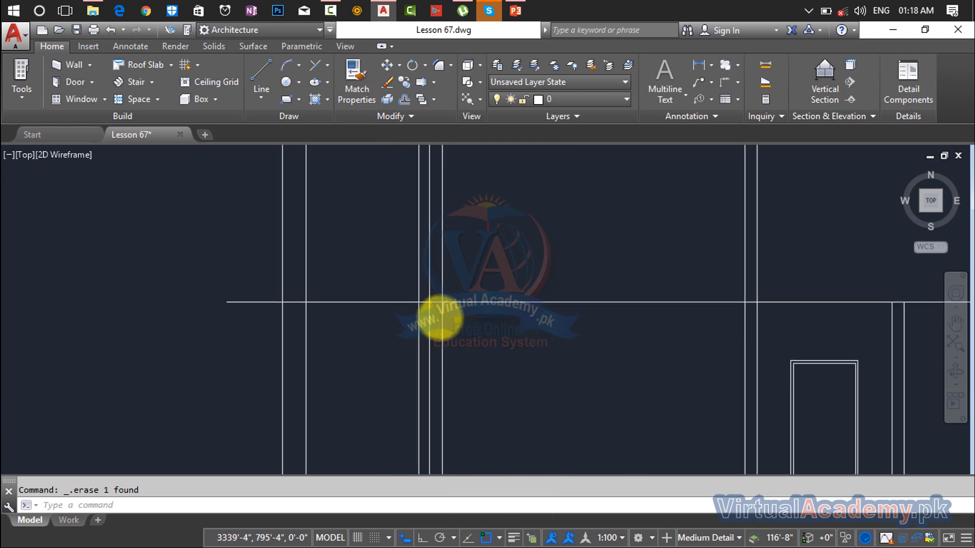
pyautogui.click(422, 328)
pyautogui.press('Delete')
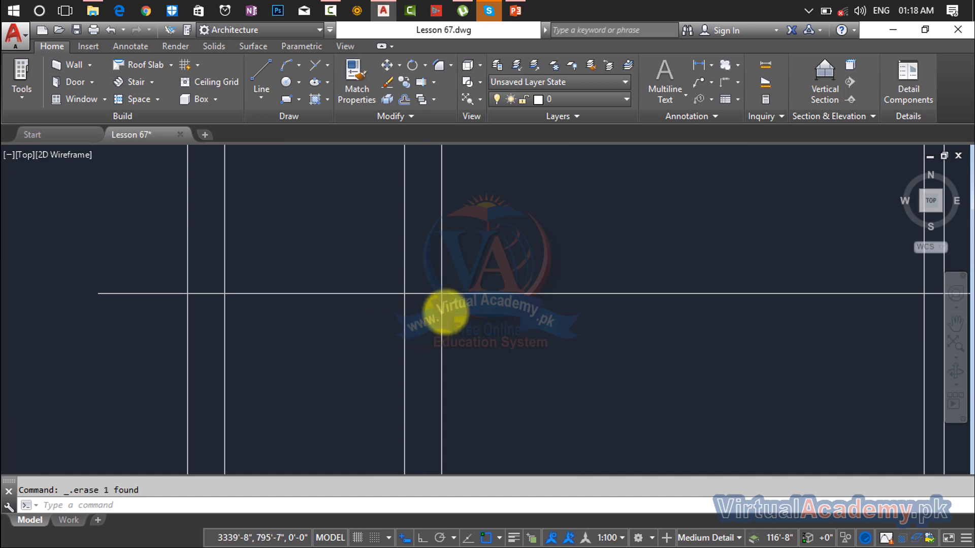
# - Draw vertical construction lines through the inner faces of the staircase's left and right walls where the curve begins
pyautogui.scroll(-5, 446, 311)
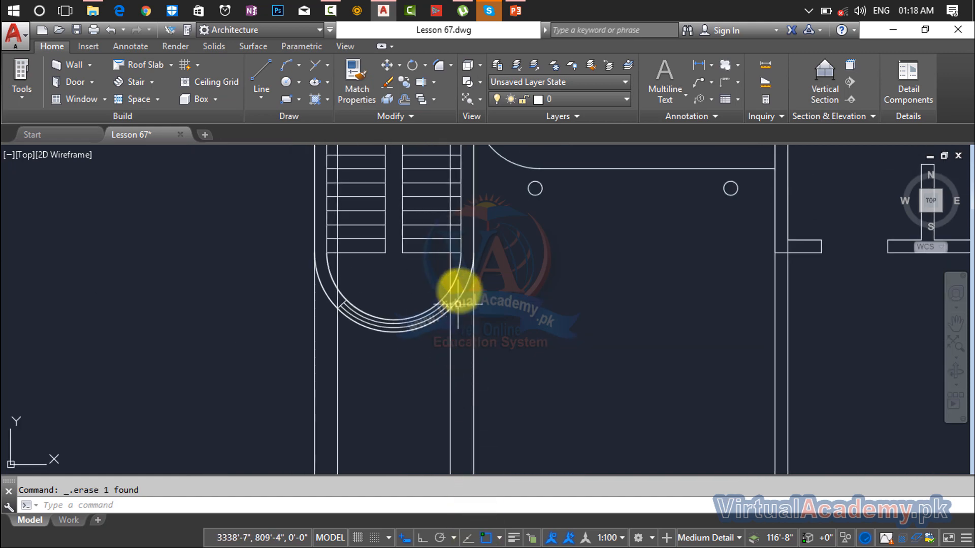
pyautogui.scroll(-2, 461, 245)
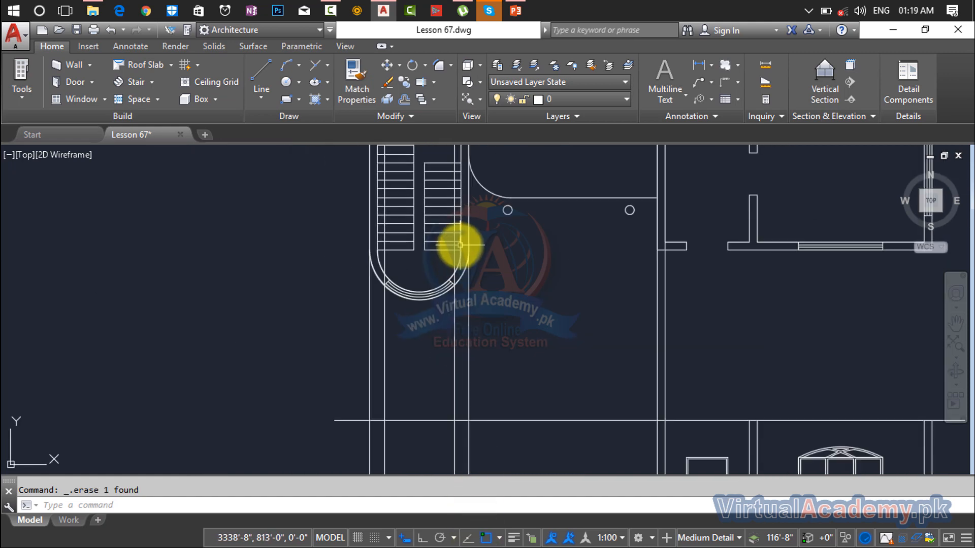
pyautogui.scroll(6, 365, 257)
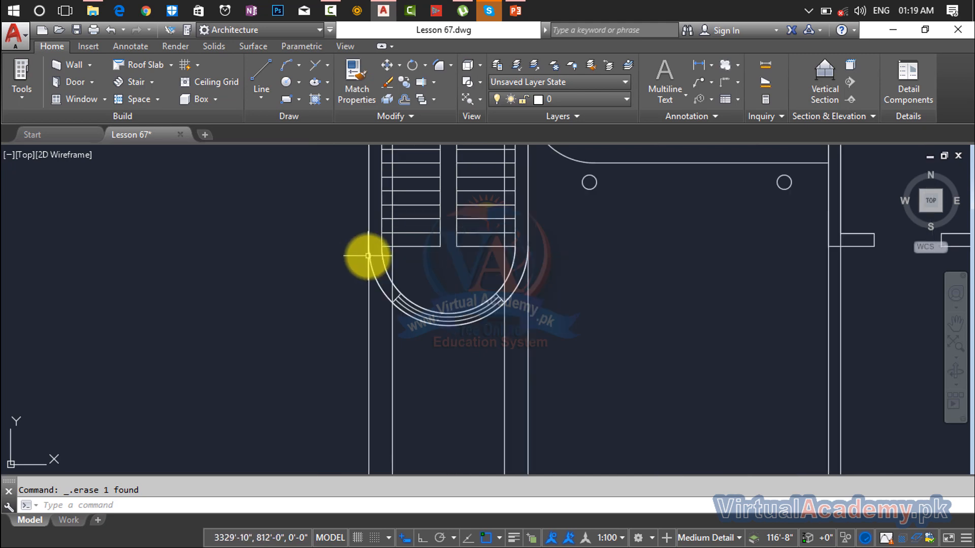
pyautogui.click(423, 258)
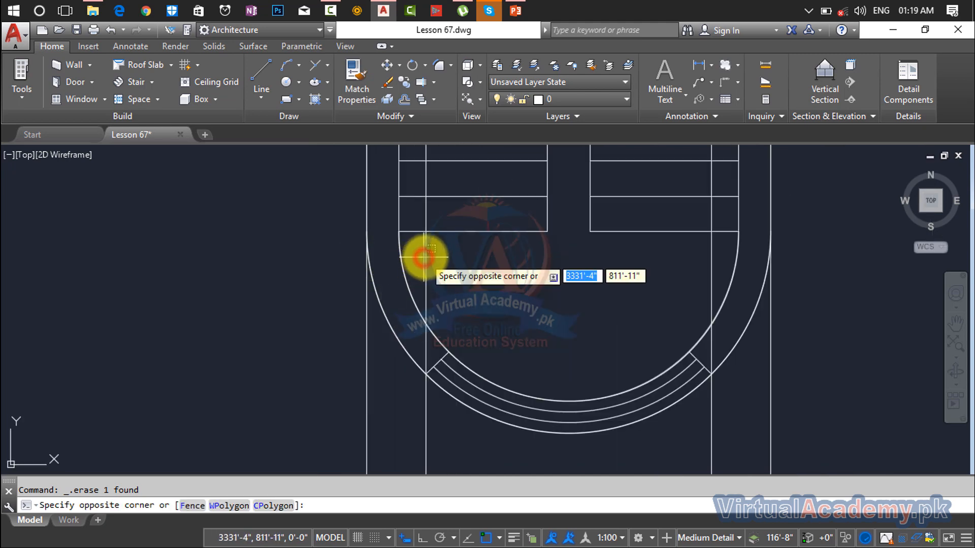
pyautogui.click(426, 258)
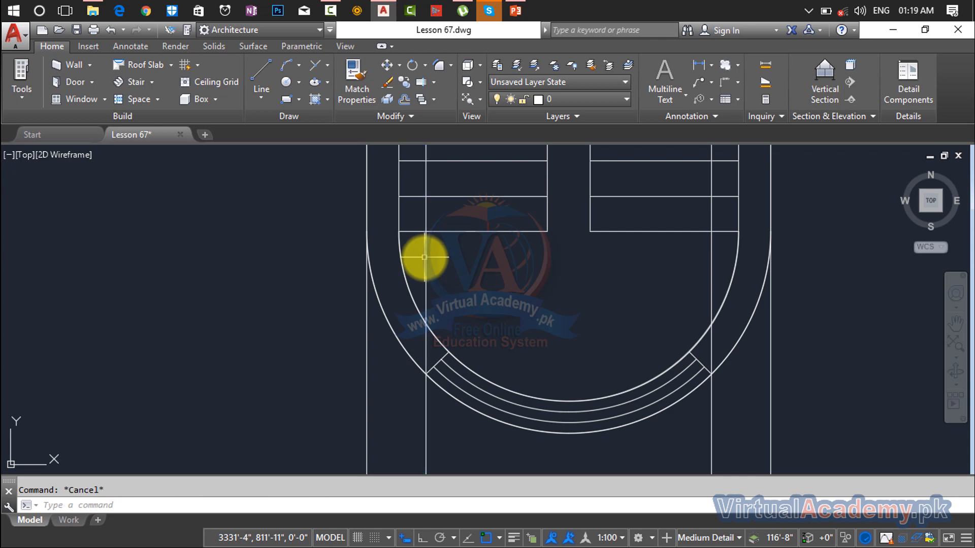
pyautogui.write('Cxl')
pyautogui.press('Return')
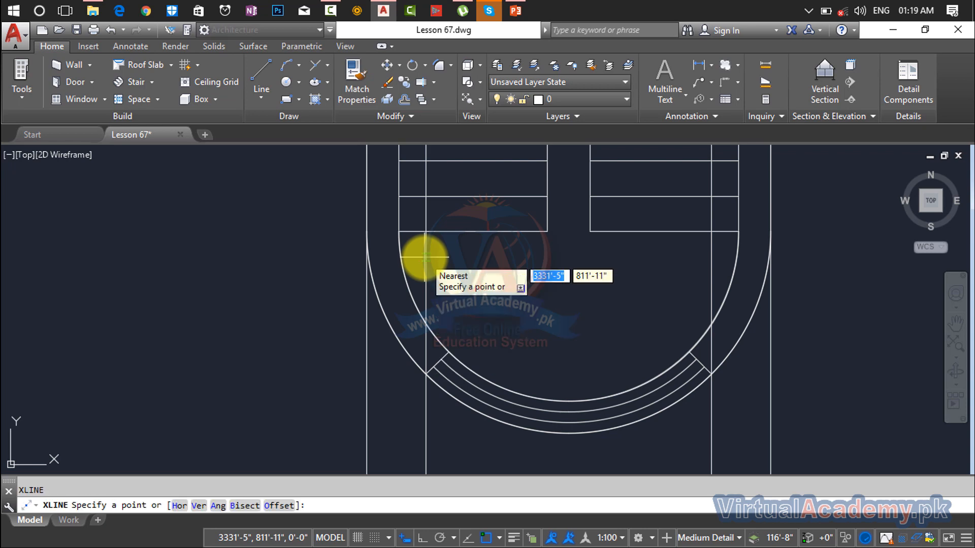
pyautogui.press('Return')
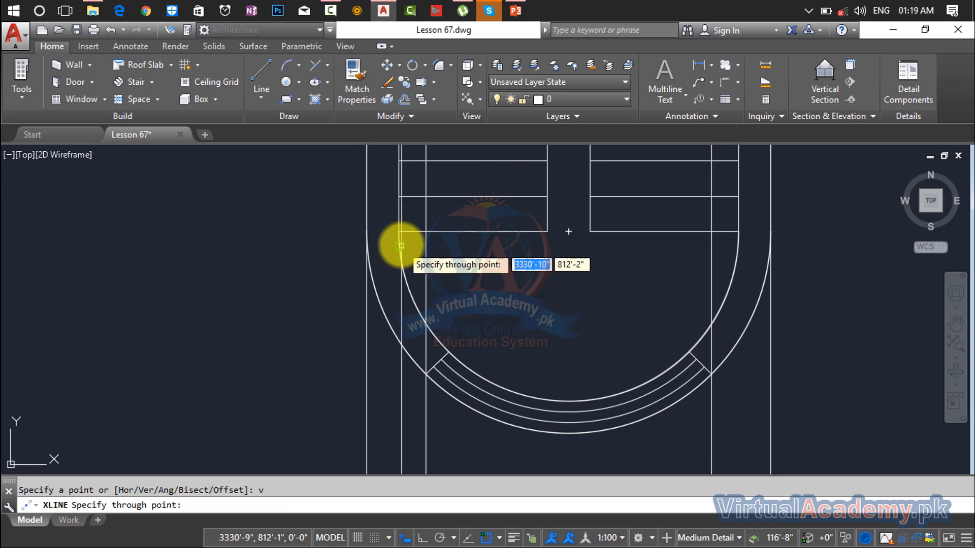
pyautogui.click(401, 233)
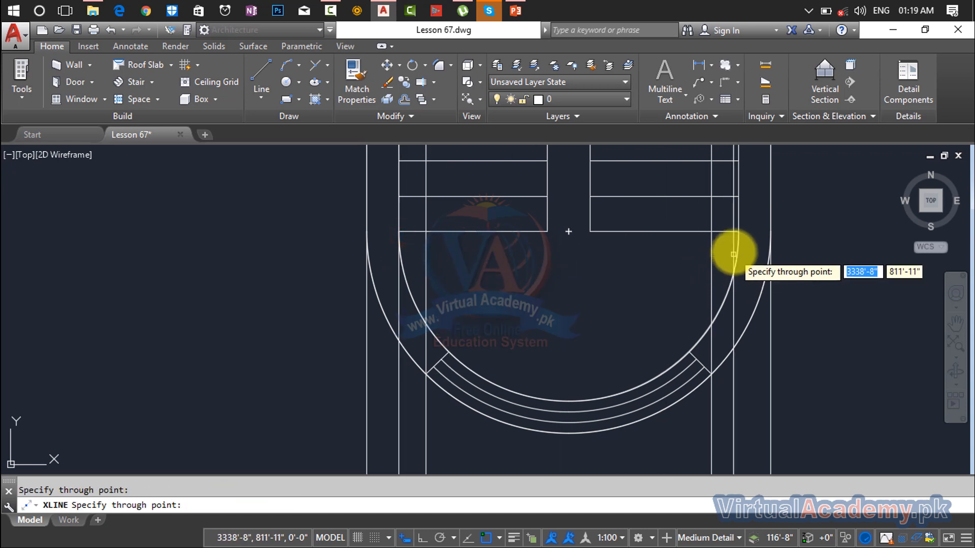
pyautogui.press('Escape')
pyautogui.press('Escape')
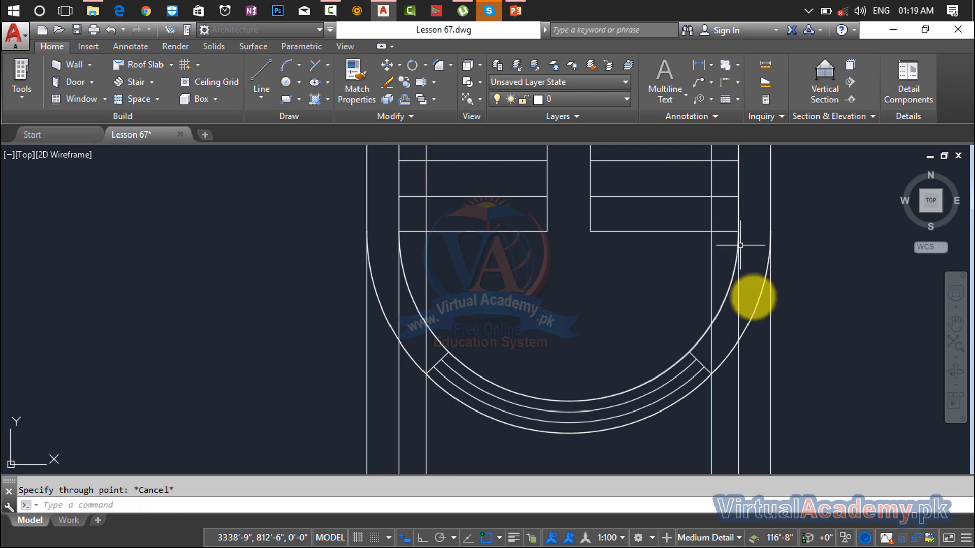
# - Trim the projected wall and staircase lines between the floor plan and the elevation's upper horizontal line
pyautogui.scroll(-2, 755, 383)
pyautogui.moveTo(755, 384); pyautogui.dragTo(631, 224, button='middle')
pyautogui.scroll(-1, 609, 284)
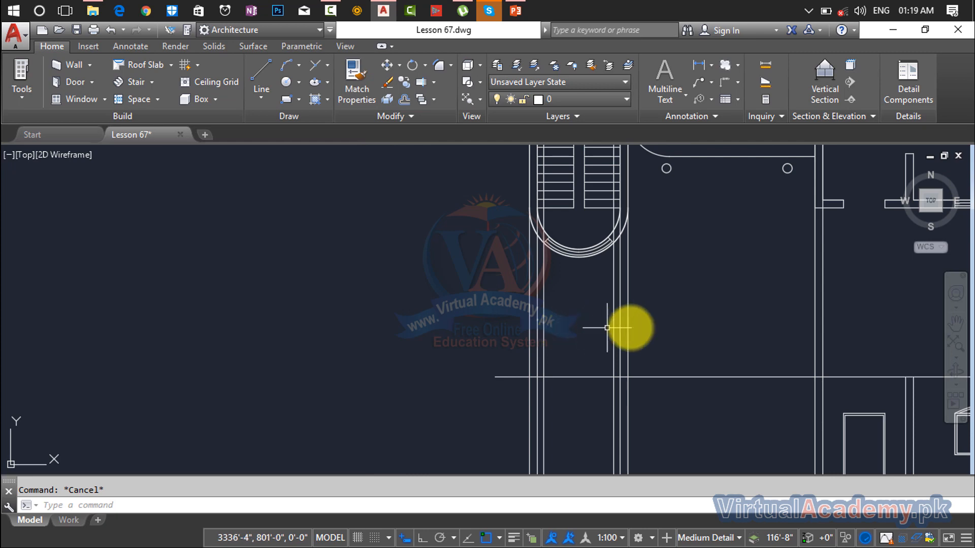
pyautogui.scroll(-2, 676, 322)
pyautogui.moveTo(676, 322); pyautogui.dragTo(528, 338, button='middle')
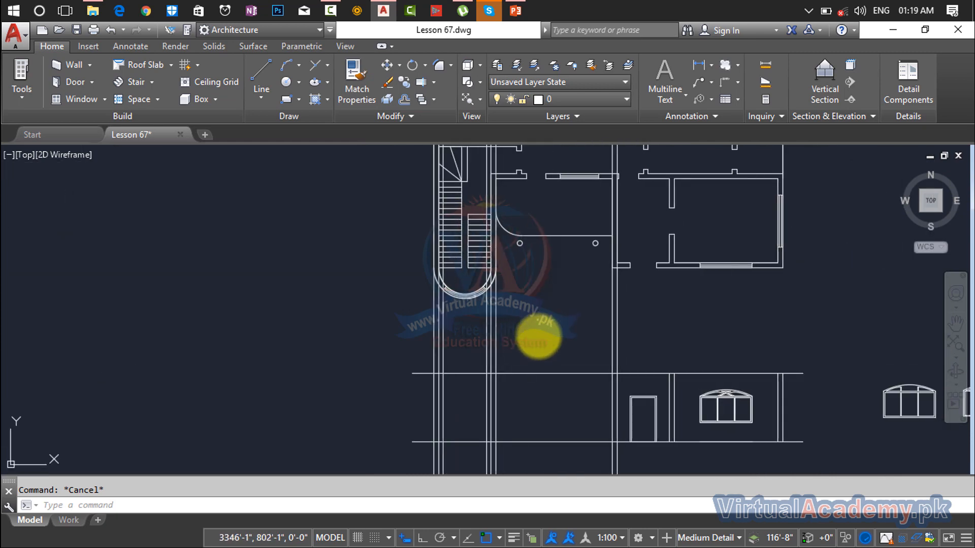
pyautogui.press('Return')
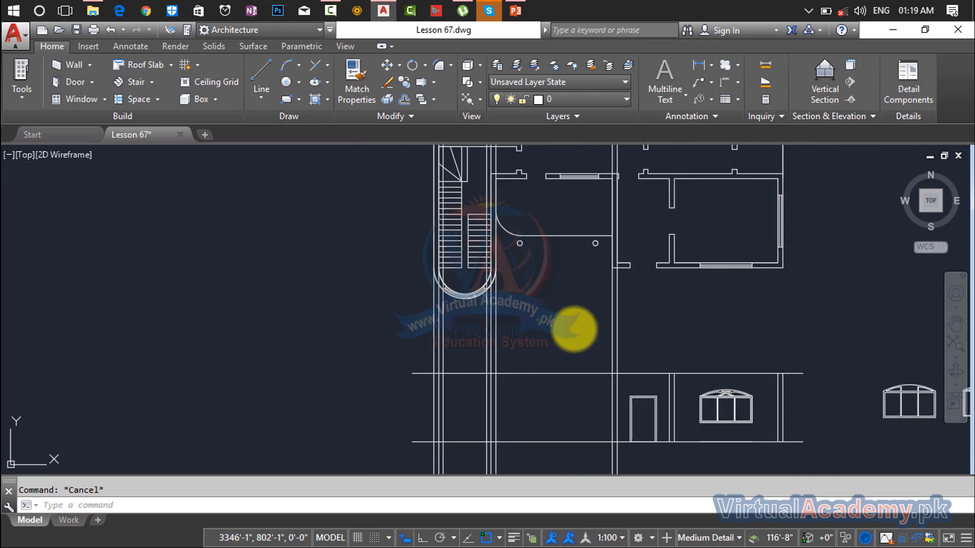
pyautogui.click(726, 322)
pyautogui.click(584, 343)
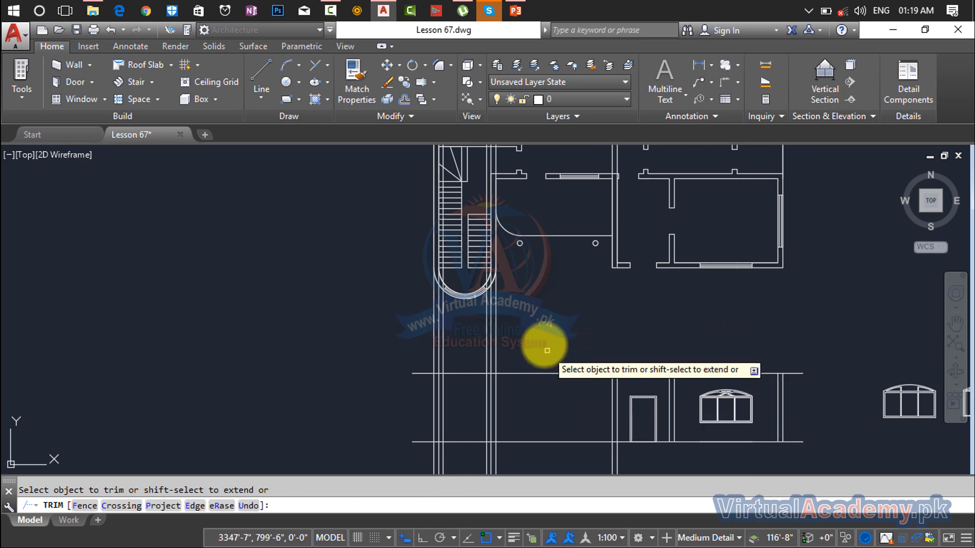
pyautogui.click(518, 321)
pyautogui.click(383, 344)
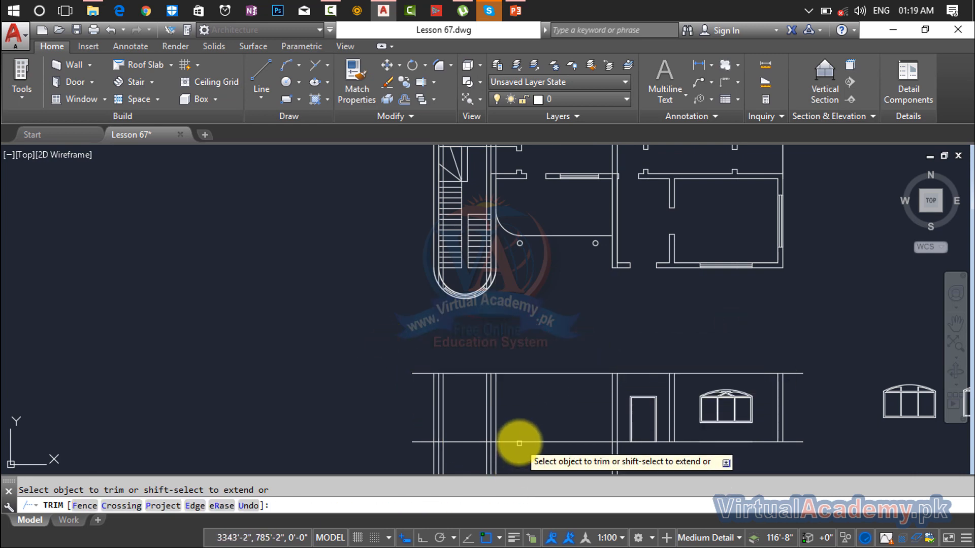
# - Try to trim the projected wall and staircase lines below the elevation's lower line and above the floor plan
pyautogui.moveTo(516, 442); pyautogui.dragTo(533, 283, button='middle')
pyautogui.click(537, 342)
pyautogui.click(392, 366)
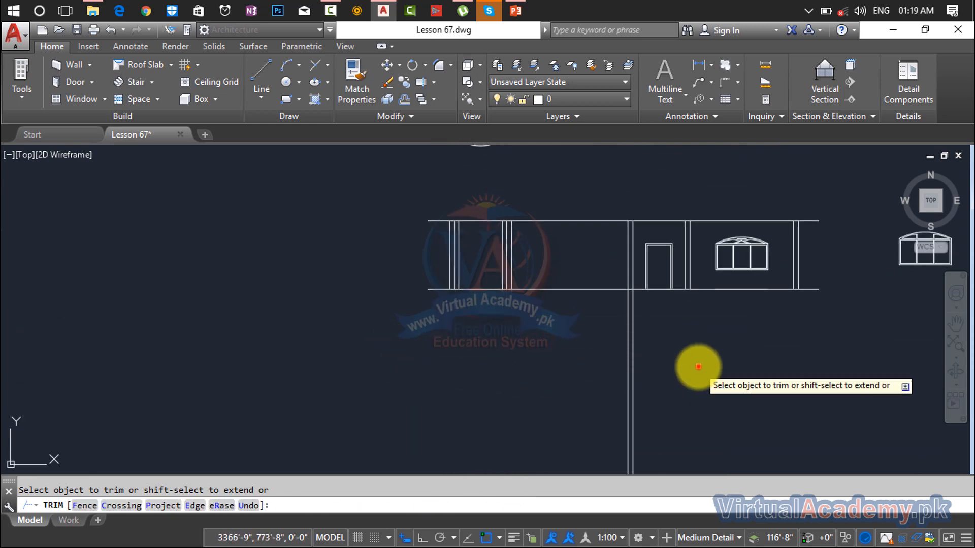
pyautogui.click(698, 367)
pyautogui.click(581, 396)
pyautogui.scroll(-5, 604, 387)
pyautogui.moveTo(605, 388); pyautogui.dragTo(596, 410, button='middle')
pyautogui.moveTo(658, 192); pyautogui.dragTo(653, 298, button='middle')
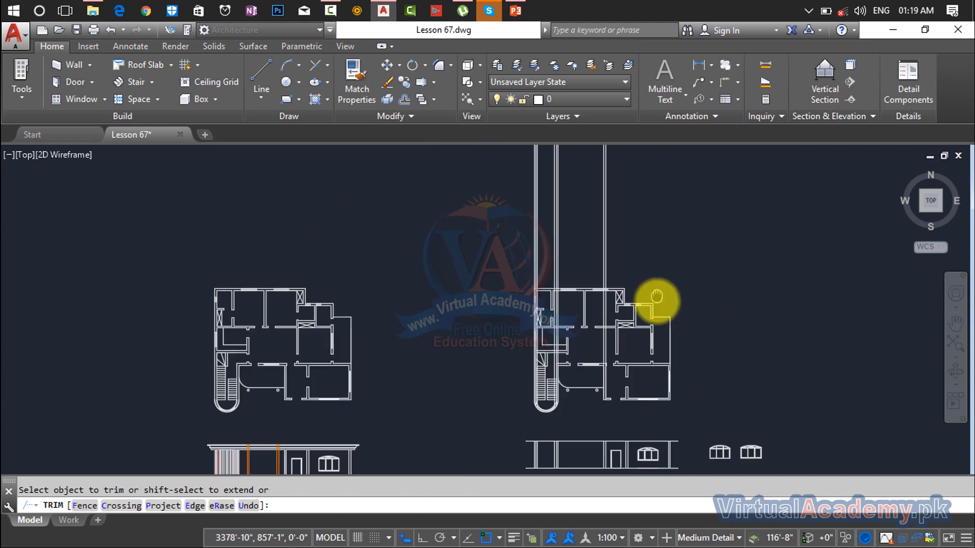
pyautogui.click(673, 216)
pyautogui.click(492, 233)
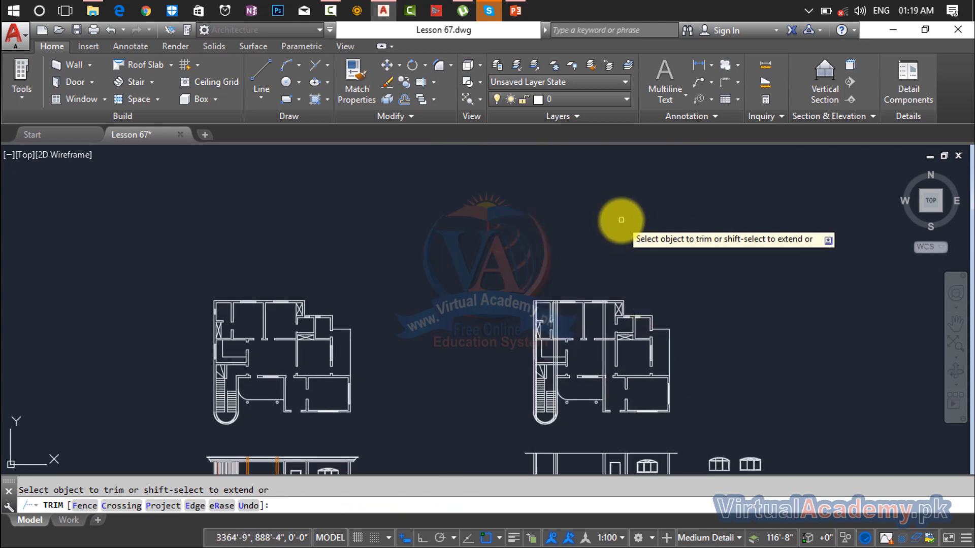
pyautogui.press('Escape')
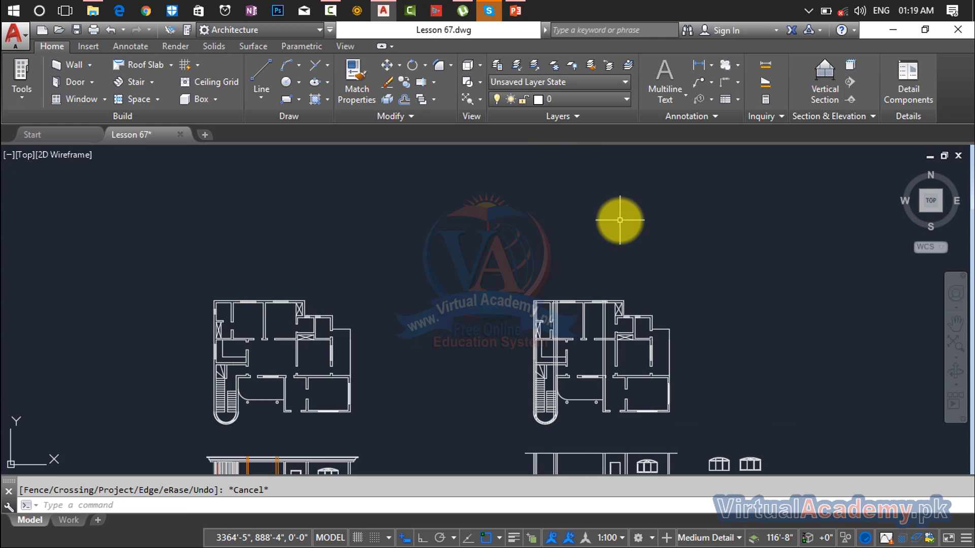
# - Undo the last trim of the projected wall and staircase lines
pyautogui.hotkey('ctrl', 'z')
pyautogui.scroll(3, 620, 218)
pyautogui.scroll(-5, 620, 217)
pyautogui.moveTo(620, 217)
pyautogui.mouseDown(button='middle')
pyautogui.moveTo(601, 355)
pyautogui.moveTo(593, 309)
pyautogui.mouseUp(button='middle')
pyautogui.scroll(2, 599, 376)
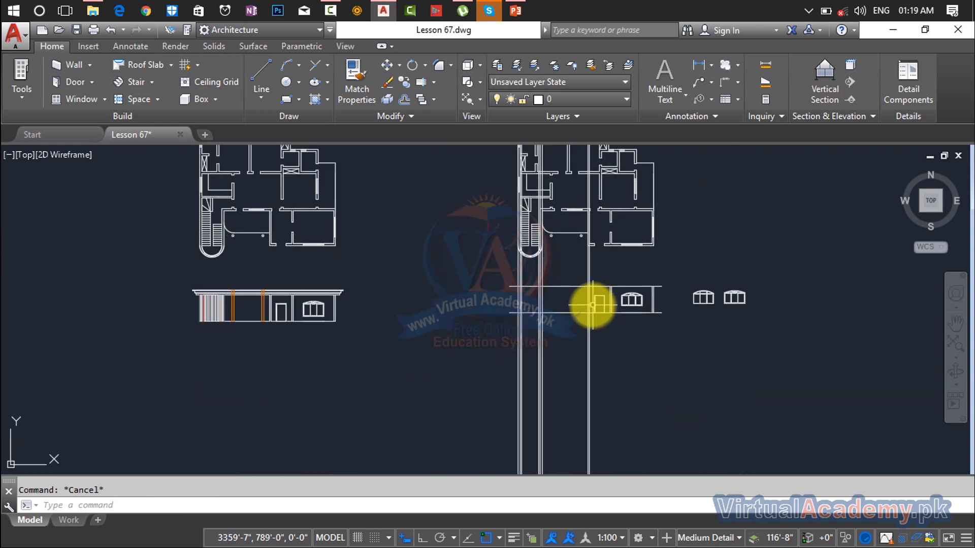
# - Trim the projected wall and staircase lines between the floor plan and the elevation's upper horizontal line
pyautogui.press('Return')
pyautogui.press('Return')
pyautogui.click(600, 264)
pyautogui.click(462, 281)
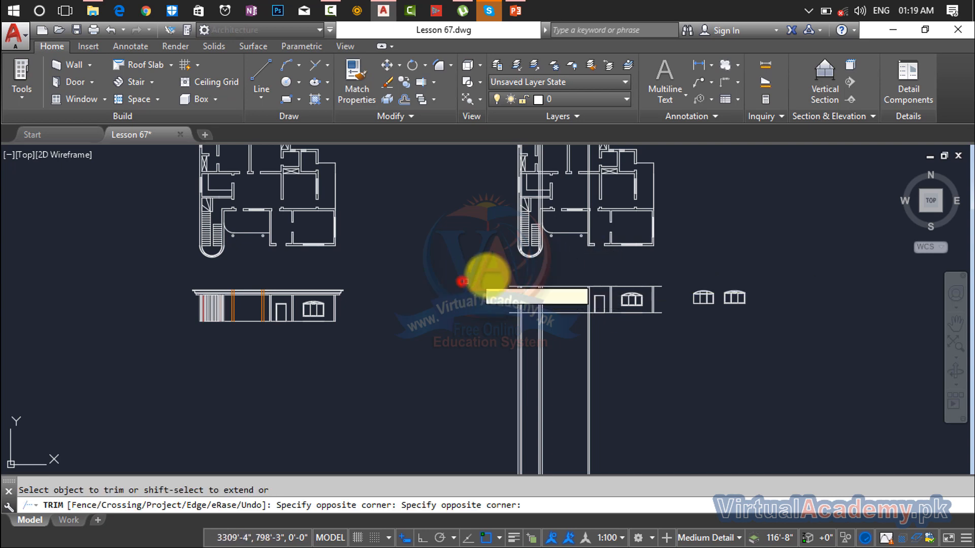
# - Erase the leftover projected line segments that run through and above the floor plan
pyautogui.moveTo(557, 275); pyautogui.dragTo(552, 465, button='middle')
pyautogui.press('Escape')
pyautogui.click(654, 254)
pyautogui.click(481, 277)
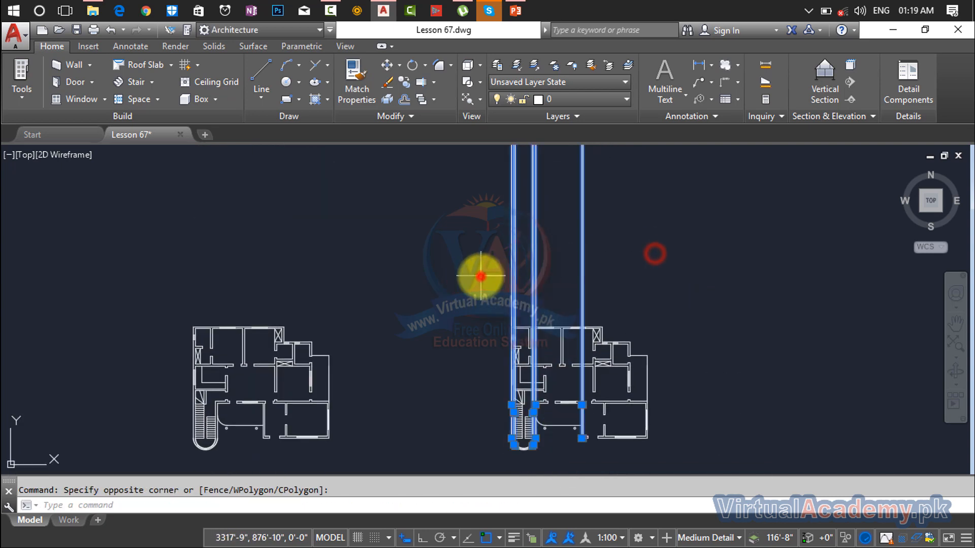
pyautogui.press('Delete')
# - Trim the projected wall and staircase lines below the elevation's lower horizontal line
pyautogui.moveTo(523, 370); pyautogui.dragTo(515, 163, button='middle')
pyautogui.scroll(2, 539, 327)
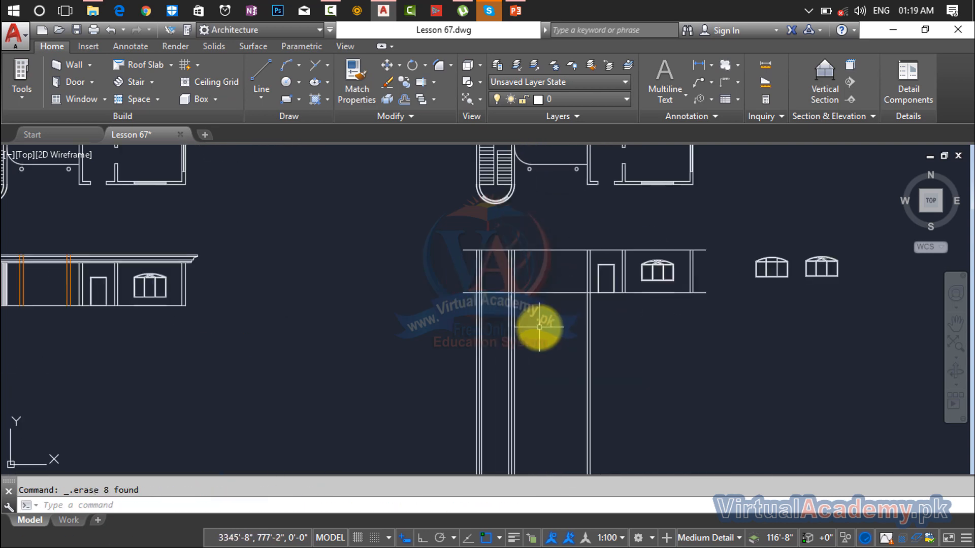
pyautogui.write('r')
pyautogui.press('Return')
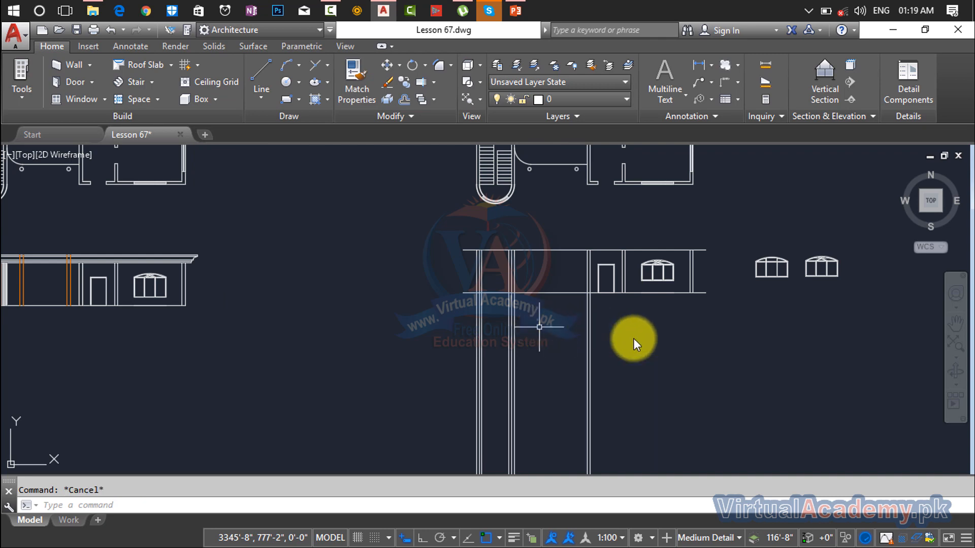
pyautogui.click(633, 338)
pyautogui.click(430, 379)
pyautogui.scroll(-2, 430, 379)
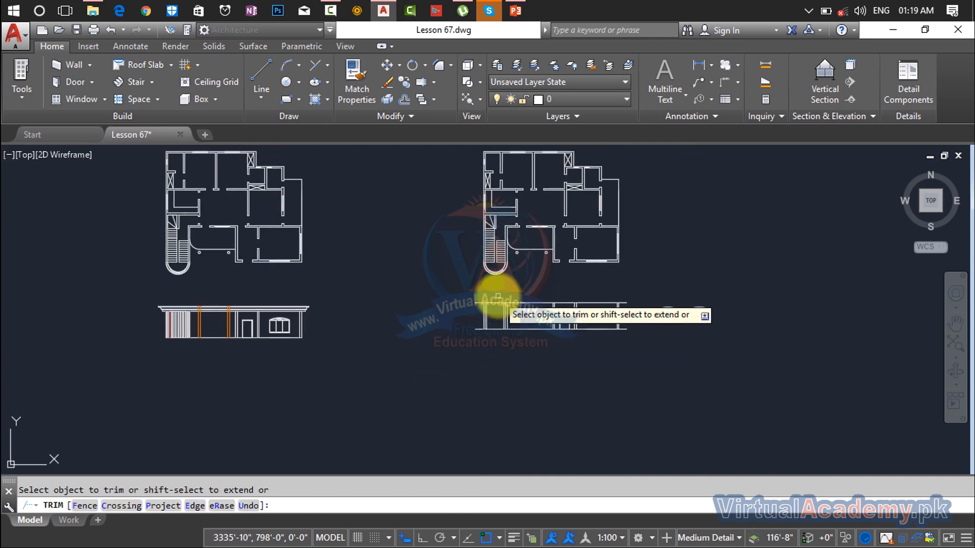
pyautogui.scroll(5, 487, 305)
pyautogui.moveTo(483, 311); pyautogui.dragTo(488, 195, button='middle')
pyautogui.press('Escape')
# - Set the current drawing color to dark red, index color 12
pyautogui.scroll(-2, 523, 302)
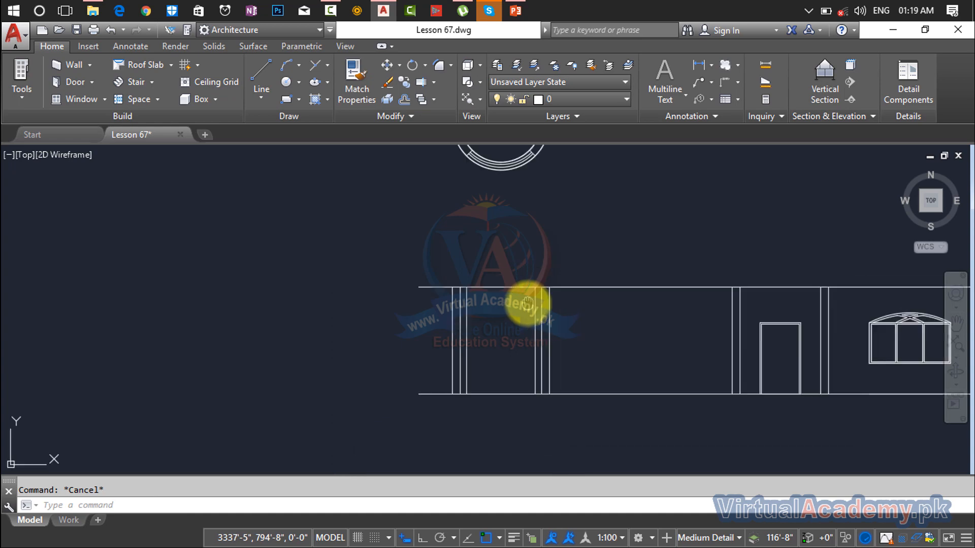
pyautogui.scroll(3, 516, 274)
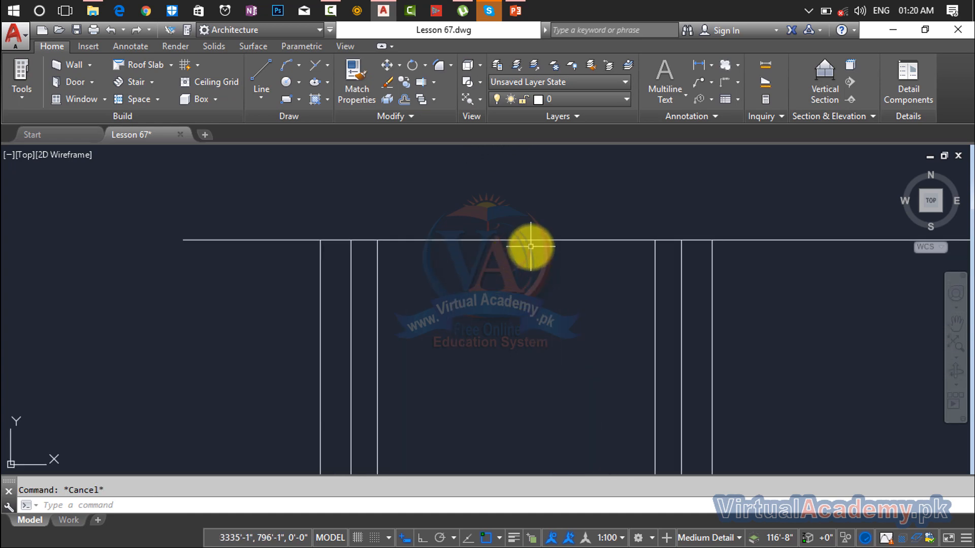
pyautogui.scroll(-2, 546, 246)
pyautogui.moveTo(547, 247); pyautogui.dragTo(519, 152, button='middle')
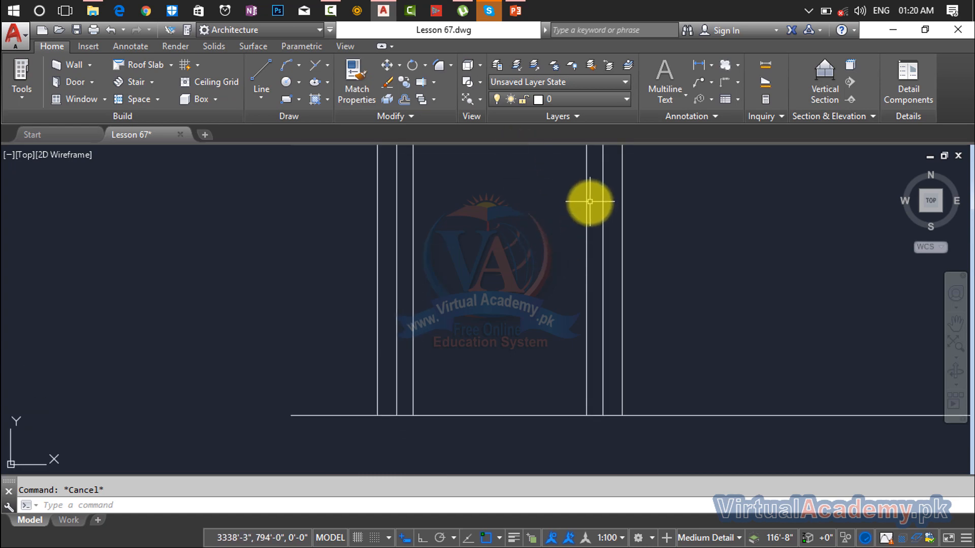
pyautogui.moveTo(589, 202); pyautogui.dragTo(551, 288, button='middle')
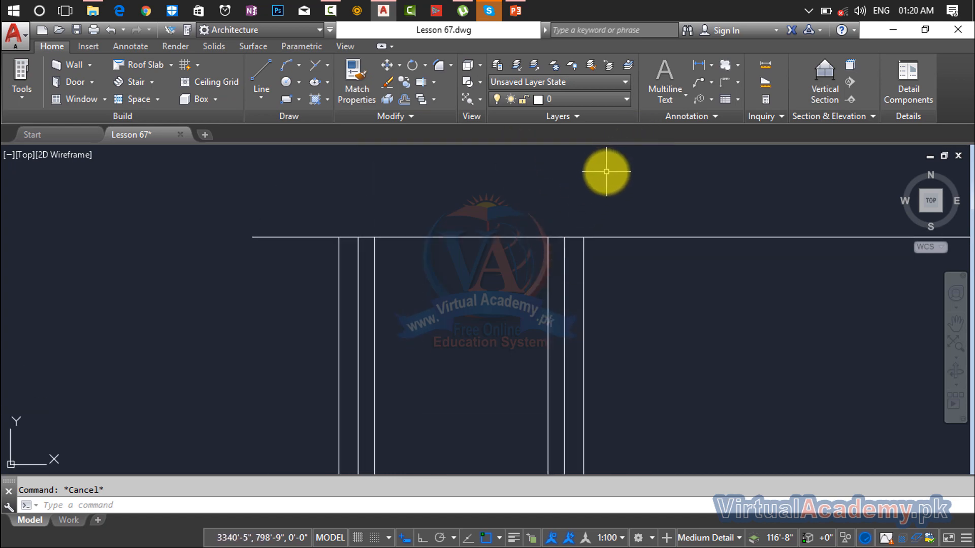
pyautogui.write('CO')
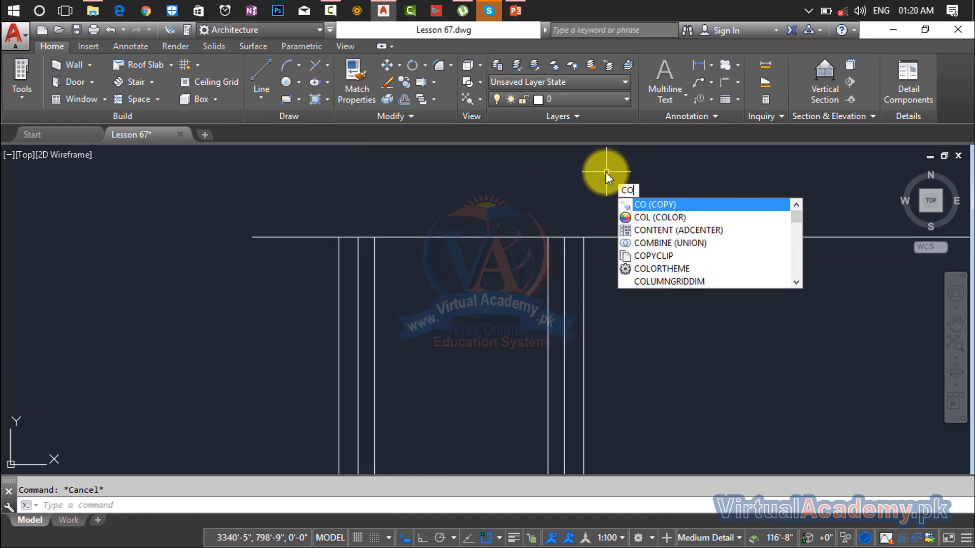
pyautogui.write('L')
pyautogui.press('Return')
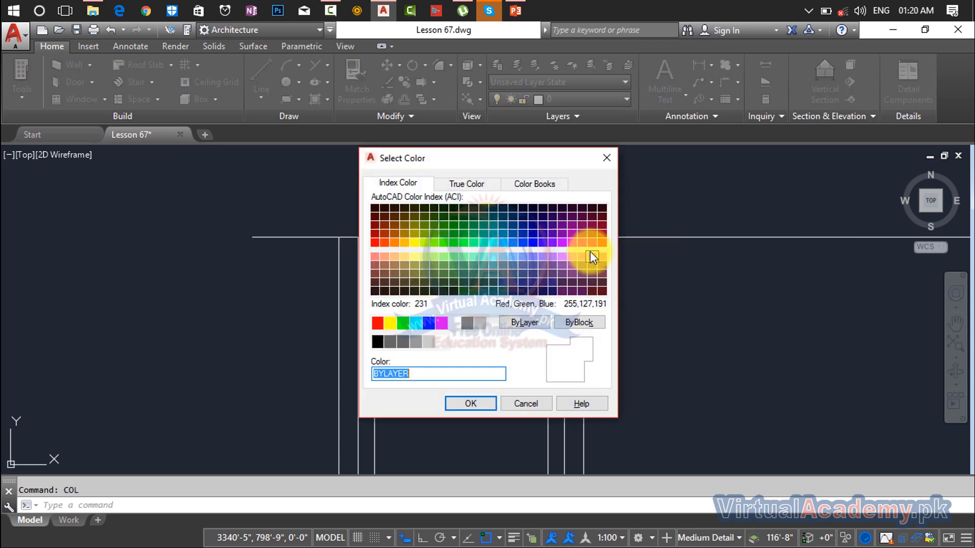
pyautogui.click(372, 231)
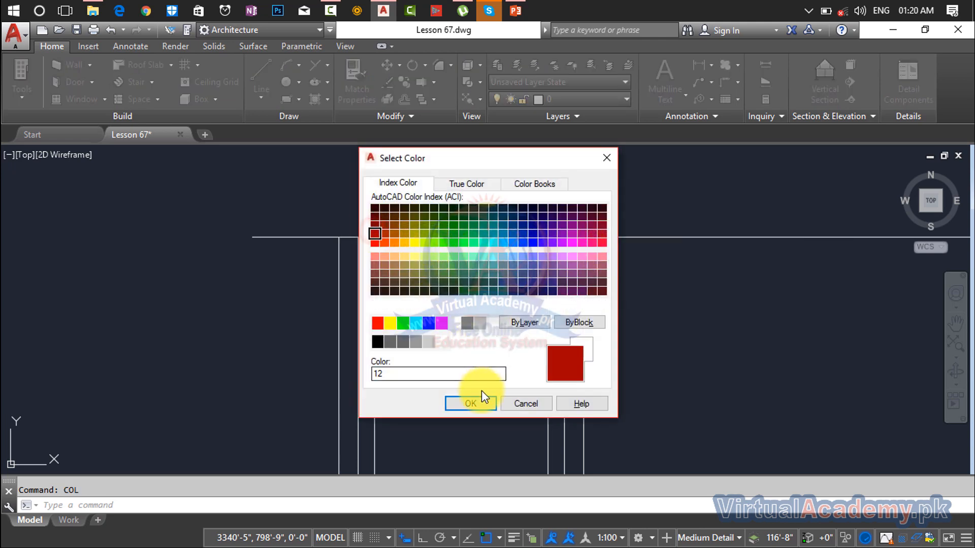
pyautogui.click(477, 403)
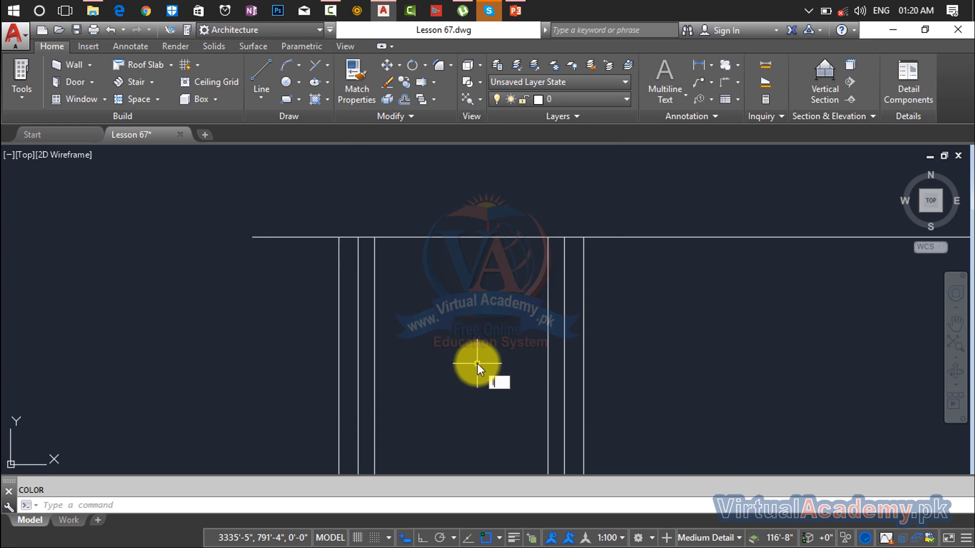
# - Draw a line over the staircase's right innermost vertical, from the elevation's upper line to its lower line
pyautogui.write('L')
pyautogui.press('Return')
pyautogui.click(547, 236)
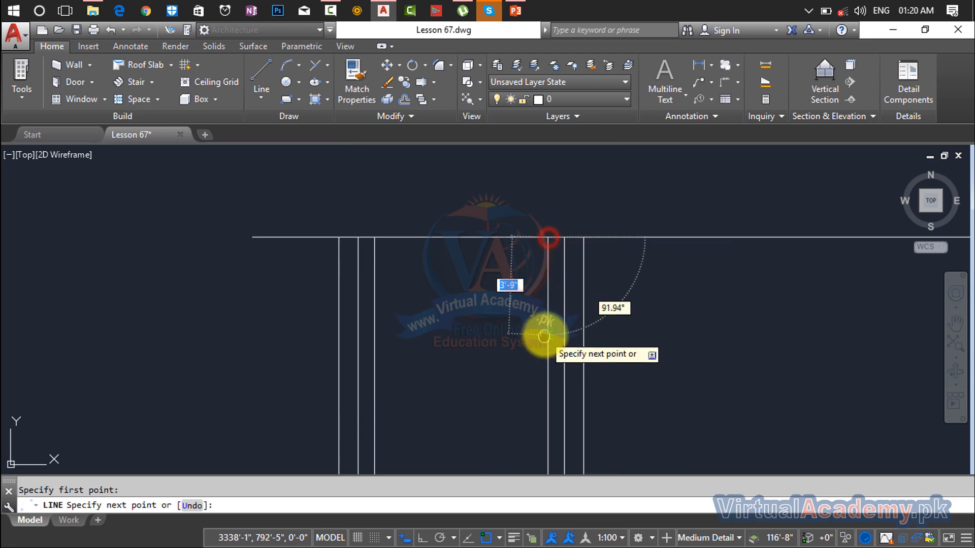
pyautogui.moveTo(544, 336); pyautogui.dragTo(546, 207, button='middle')
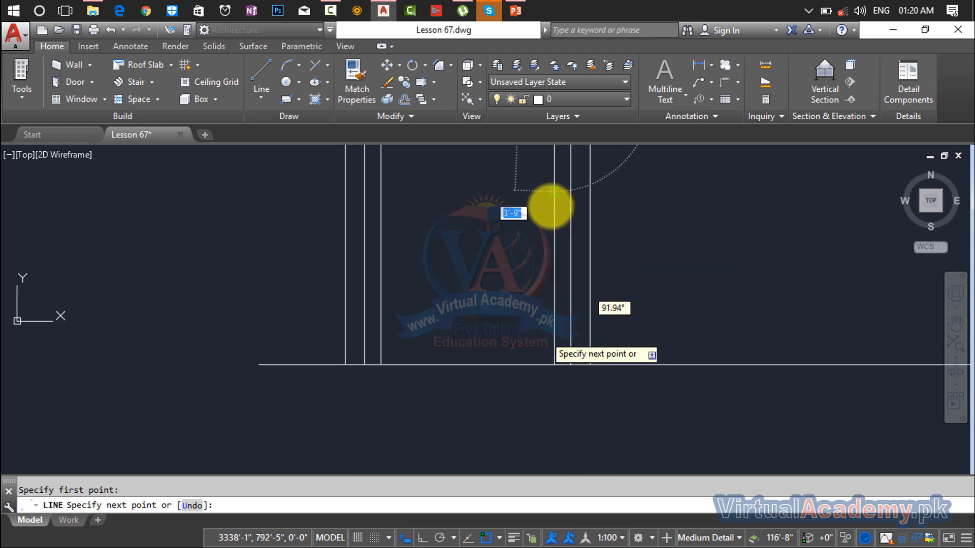
pyautogui.click(554, 365)
pyautogui.press('Return')
# - Draw a matching line over the staircase's left innermost vertical, from the elevation's upper line to its lower line
pyautogui.moveTo(465, 292); pyautogui.dragTo(501, 428, button='middle')
pyautogui.press('Return')
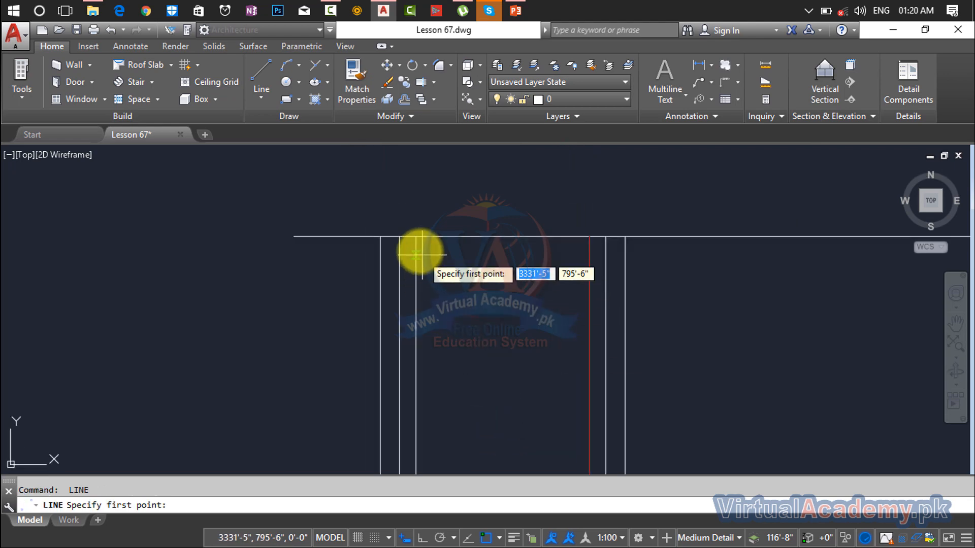
pyautogui.click(415, 237)
pyautogui.moveTo(414, 337); pyautogui.dragTo(435, 167, button='middle')
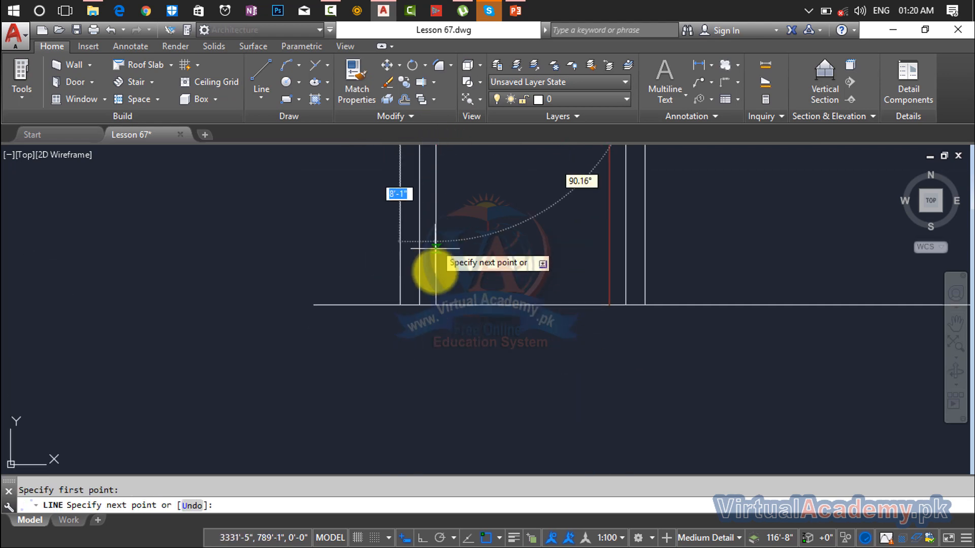
pyautogui.click(435, 302)
pyautogui.press('Return')
pyautogui.scroll(-4, 464, 266)
pyautogui.moveTo(463, 266); pyautogui.dragTo(450, 375, button='middle')
pyautogui.press('Escape')
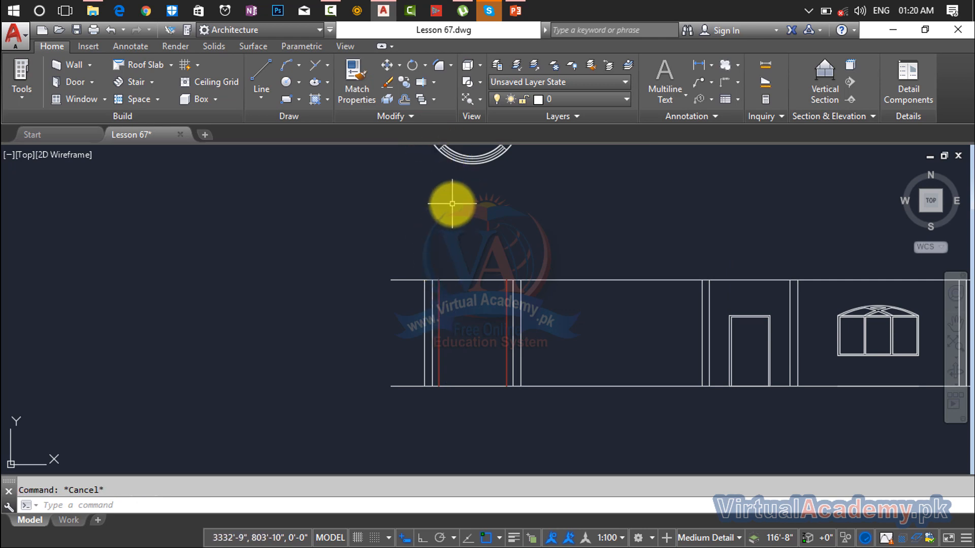
pyautogui.moveTo(451, 215); pyautogui.dragTo(446, 251, button='middle')
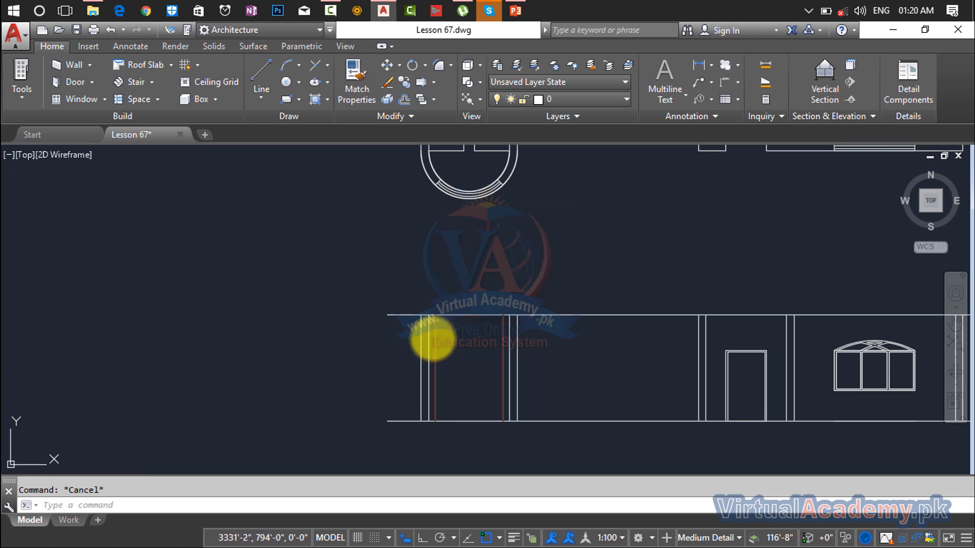
pyautogui.scroll(6, 433, 337)
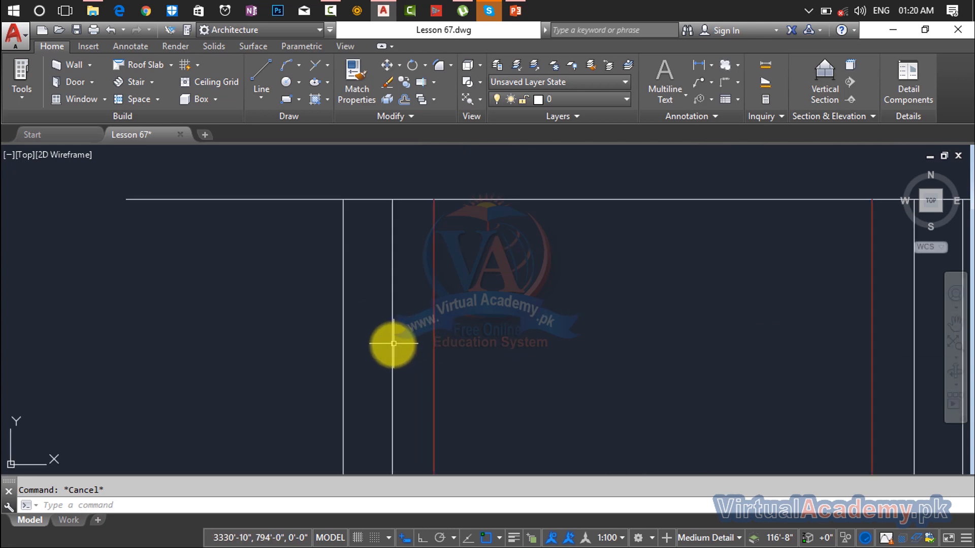
pyautogui.scroll(-4, 391, 346)
pyautogui.moveTo(521, 305); pyautogui.dragTo(491, 265, button='middle')
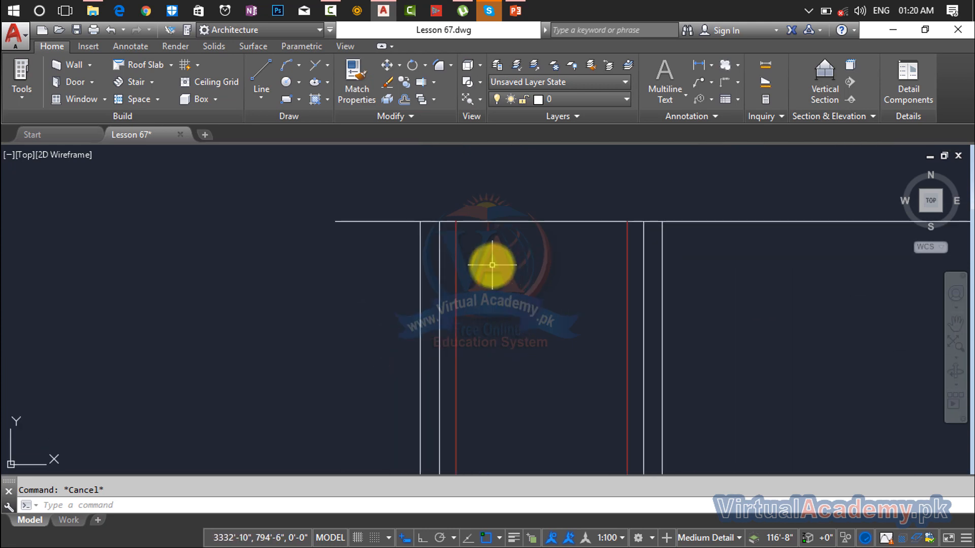
pyautogui.write('L')
pyautogui.press('Return')
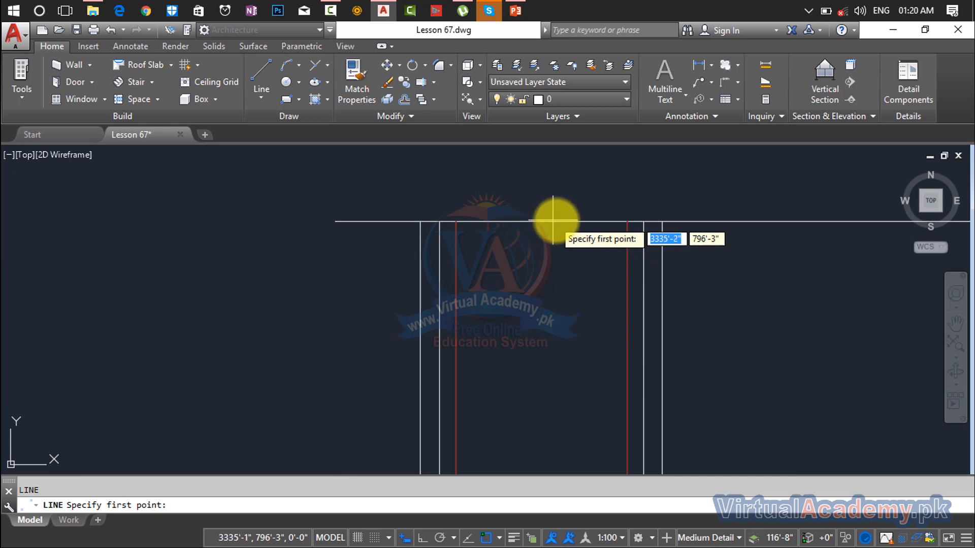
pyautogui.press('Escape')
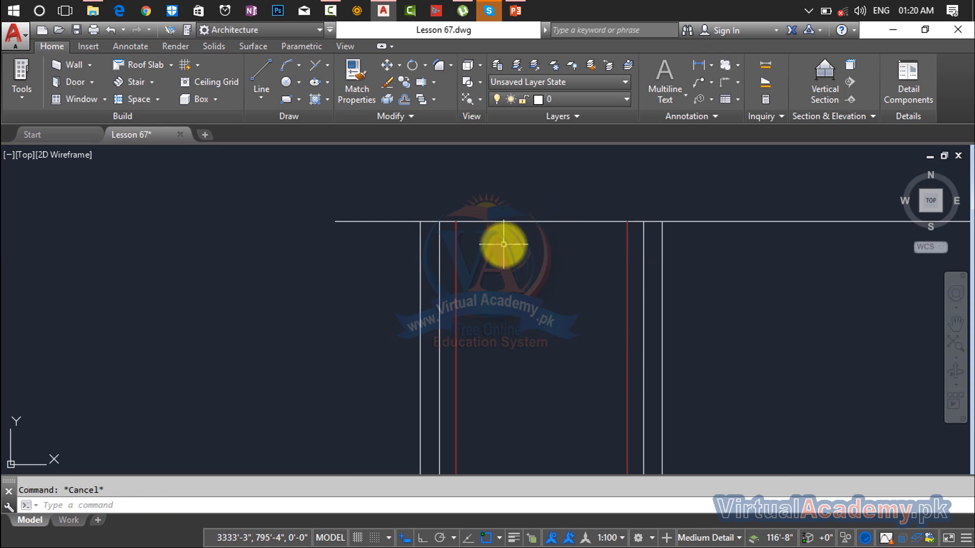
# - Draw a horizontal line connecting the upper ends of the two red staircase lines
pyautogui.press('Return')
pyautogui.click(456, 221)
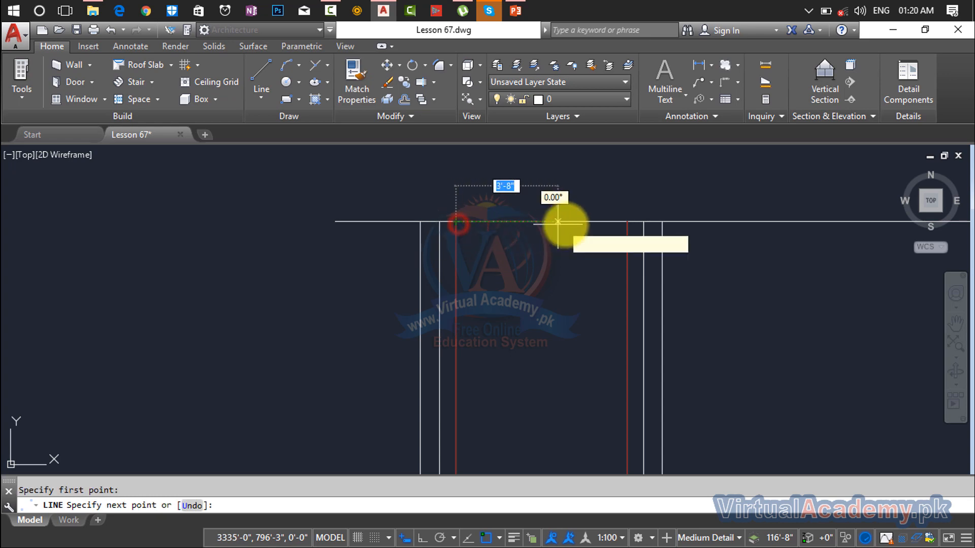
pyautogui.click(627, 222)
pyautogui.press('Return')
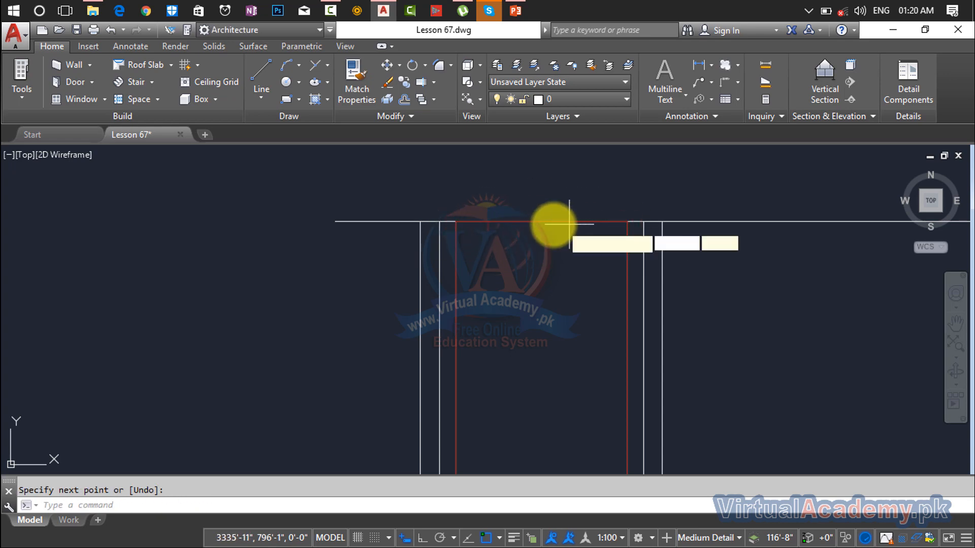
# - Draw a vertical centre line from the midpoint of the red horizontal line down to the elevation's lower line
pyautogui.press('Return')
pyautogui.click(541, 222)
pyautogui.moveTo(540, 359); pyautogui.dragTo(542, 225, button='middle')
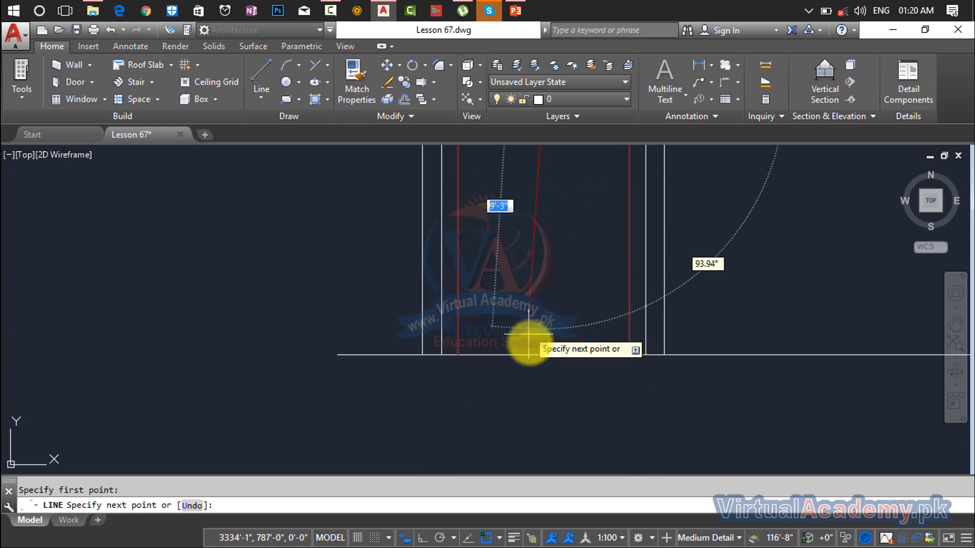
pyautogui.click(544, 355)
pyautogui.press('Return')
pyautogui.scroll(-4, 539, 350)
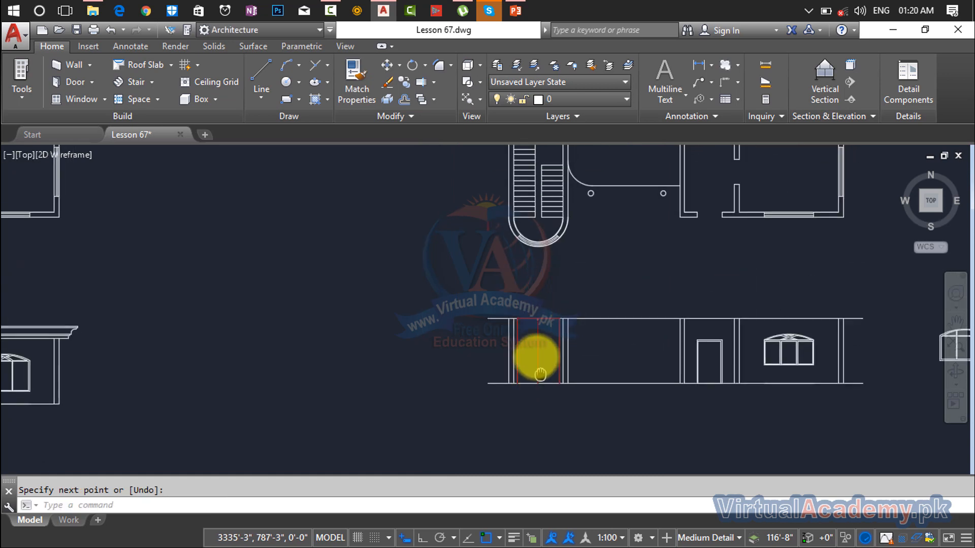
# - Set the current drawing color back to ByLayer
pyautogui.scroll(6, 536, 348)
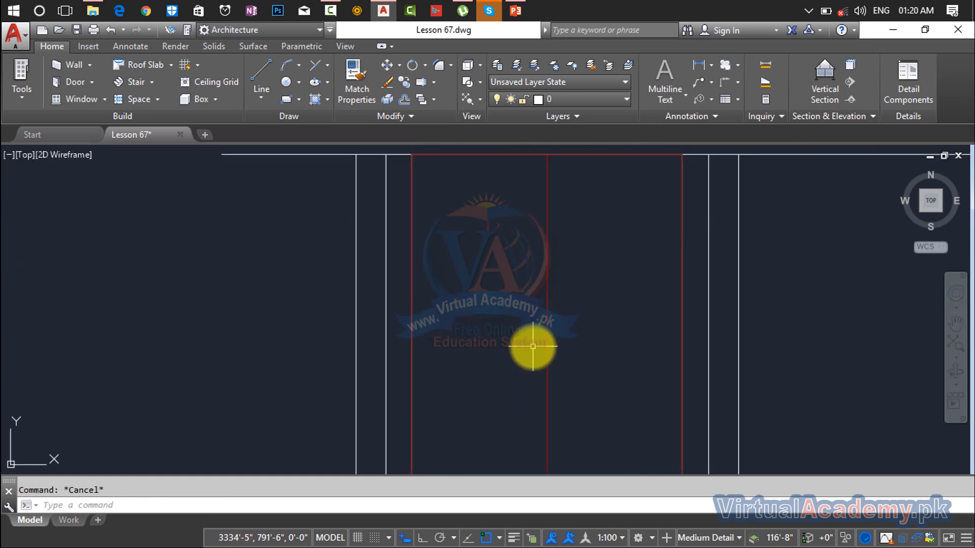
pyautogui.write('col')
pyautogui.press('Return')
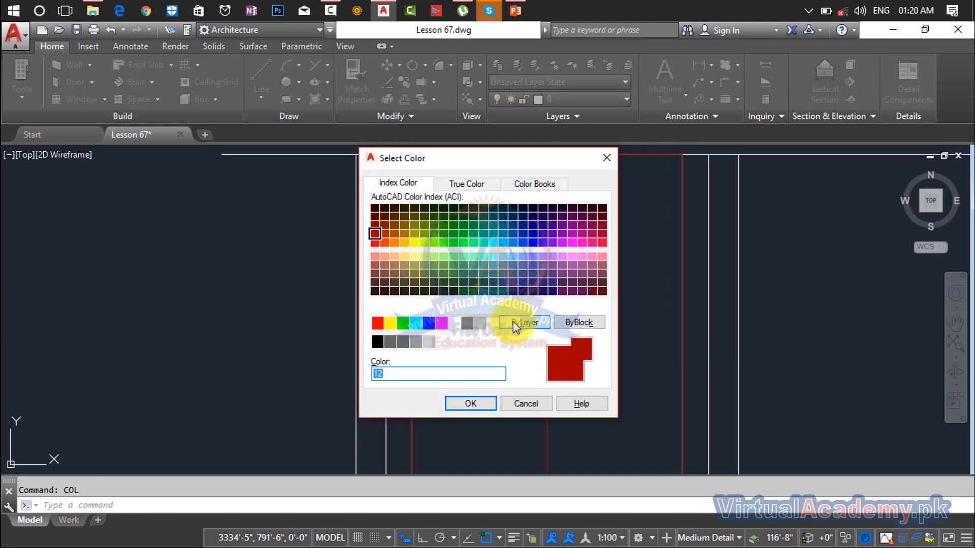
pyautogui.click(523, 322)
pyautogui.click(471, 403)
pyautogui.scroll(-2, 502, 341)
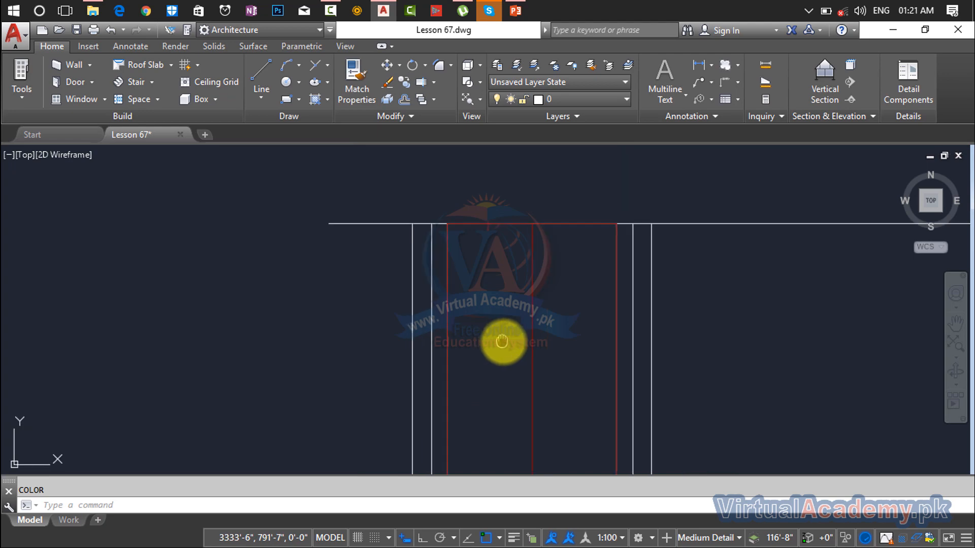
# - Offset the white vertical just left of the staircase's left red line by .05 toward the red line
pyautogui.scroll(2, 518, 330)
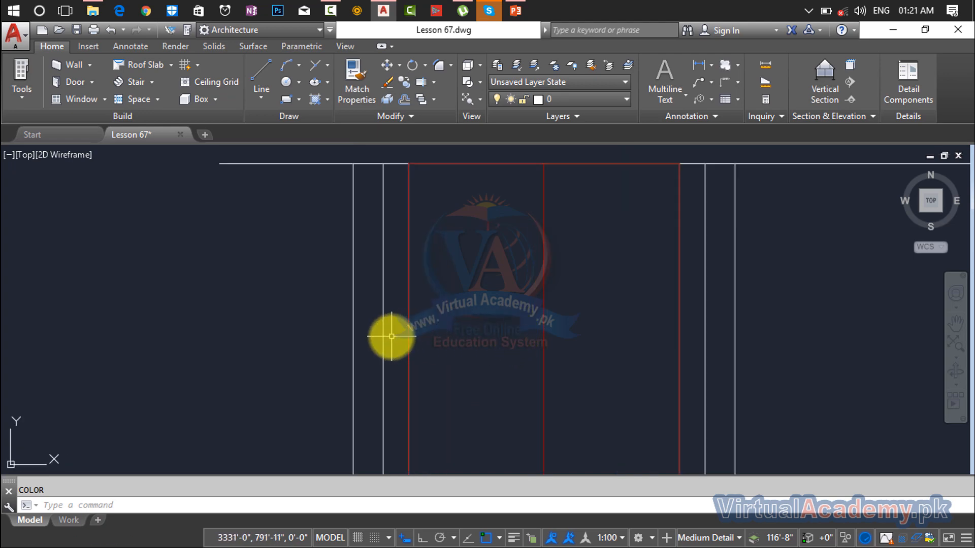
pyautogui.scroll(5, 387, 331)
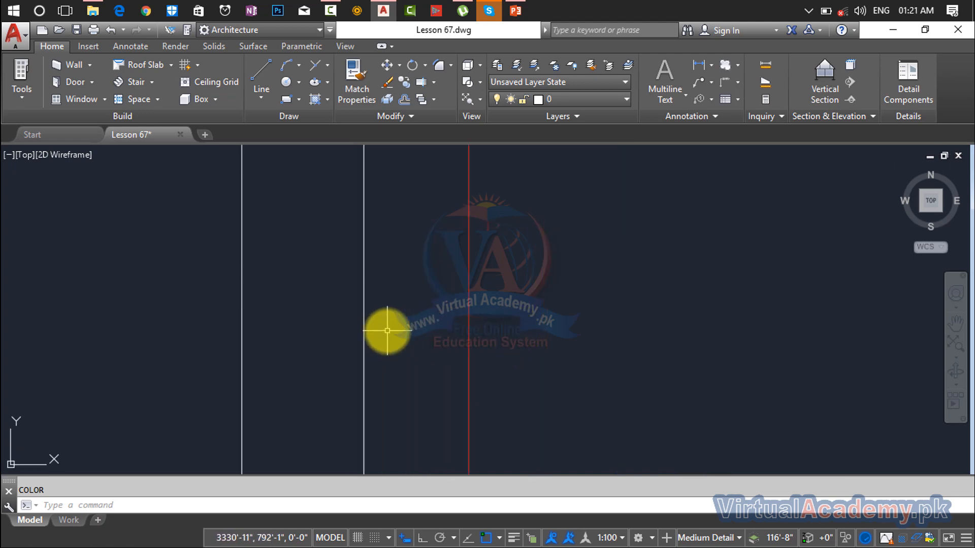
pyautogui.press('Return')
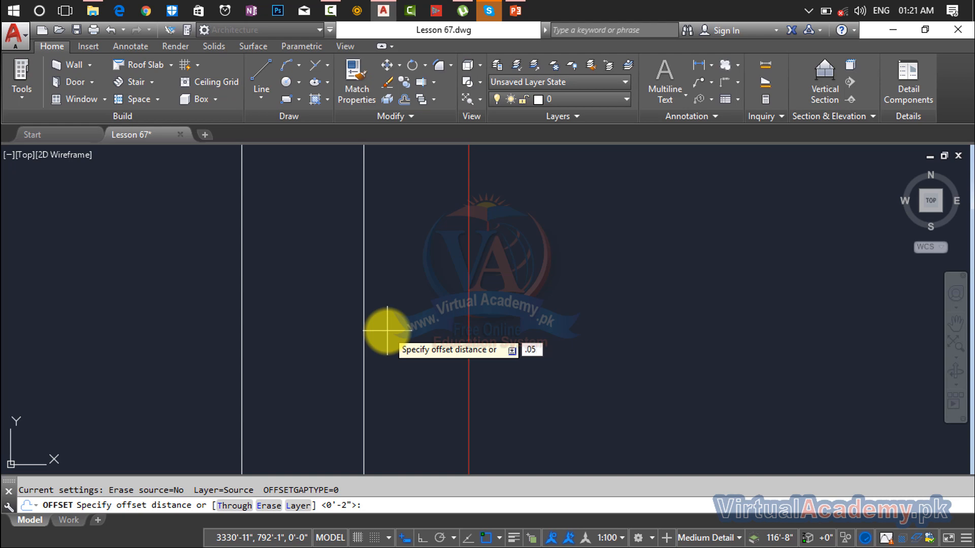
pyautogui.press('Return')
pyautogui.click(363, 342)
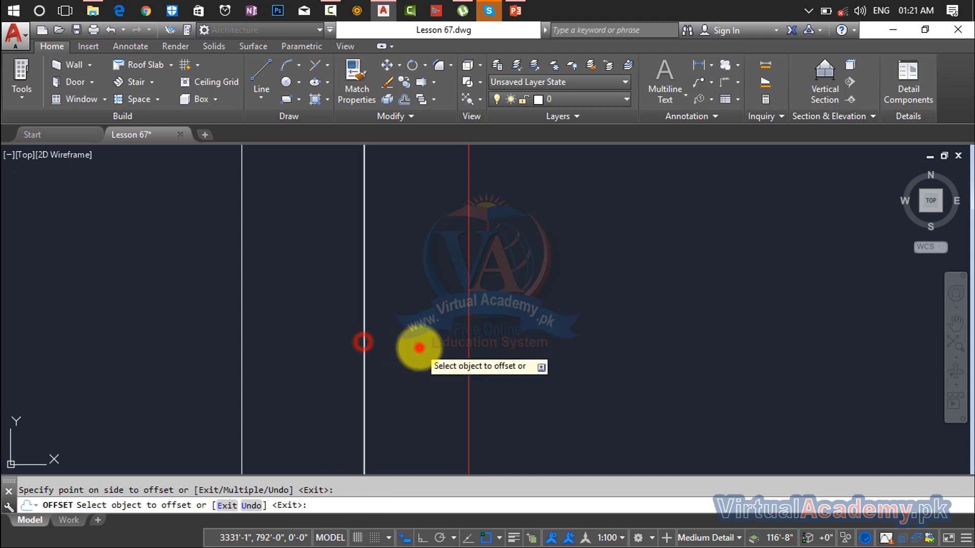
pyautogui.click(418, 348)
pyautogui.scroll(-4, 355, 343)
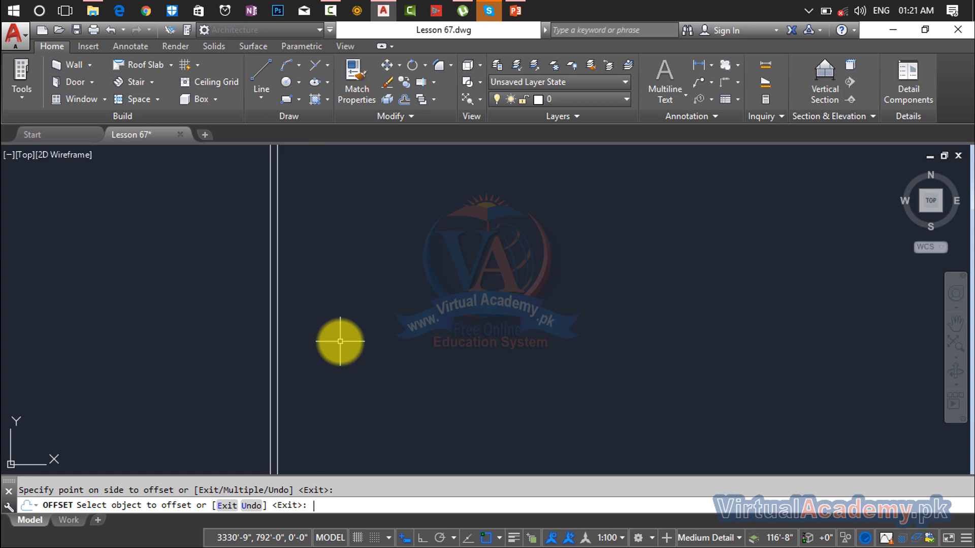
# - Try a 1-inch offset of the newly made vertical toward the left red line, and erase that copy
pyautogui.press('Return')
pyautogui.press('Return')
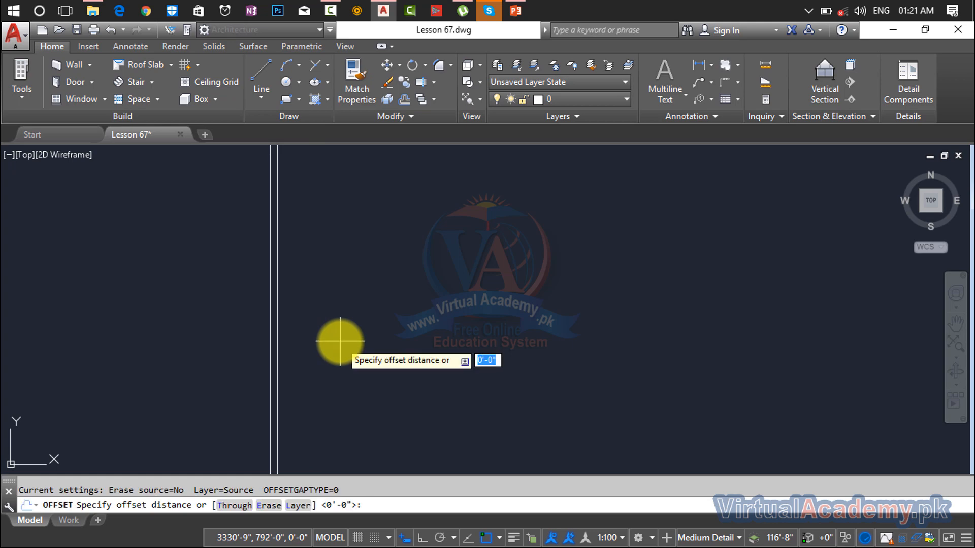
pyautogui.write('1')
pyautogui.press('Return')
pyautogui.click(277, 365)
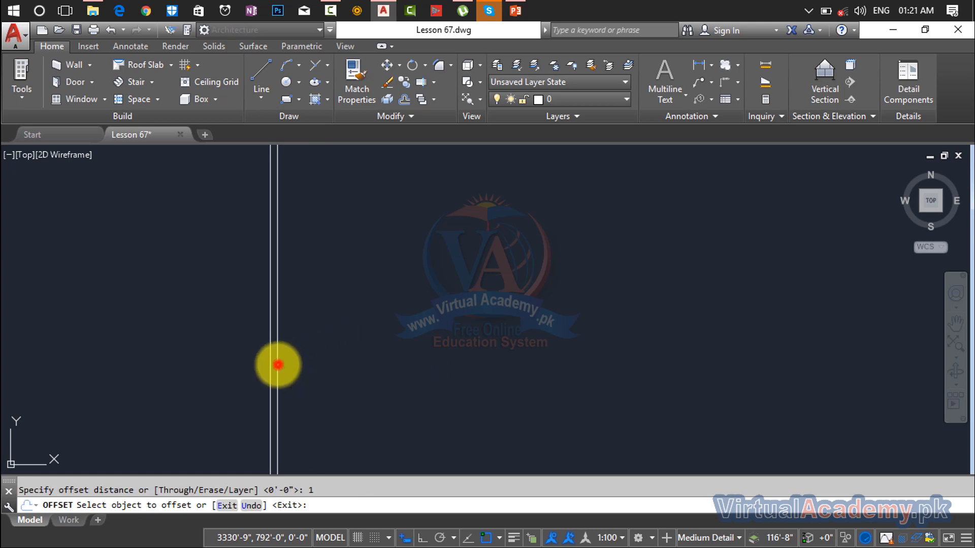
pyautogui.click(332, 365)
pyautogui.press('Escape')
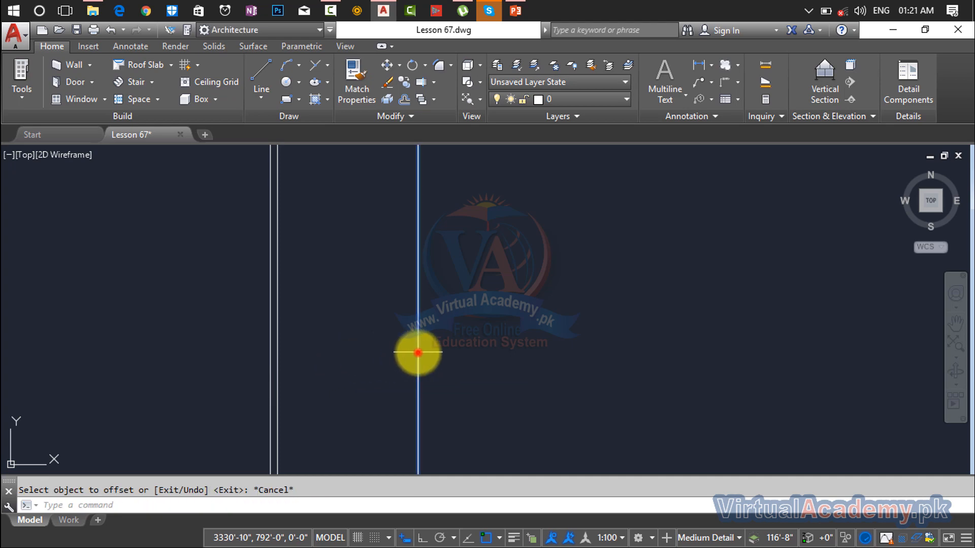
pyautogui.press('Delete')
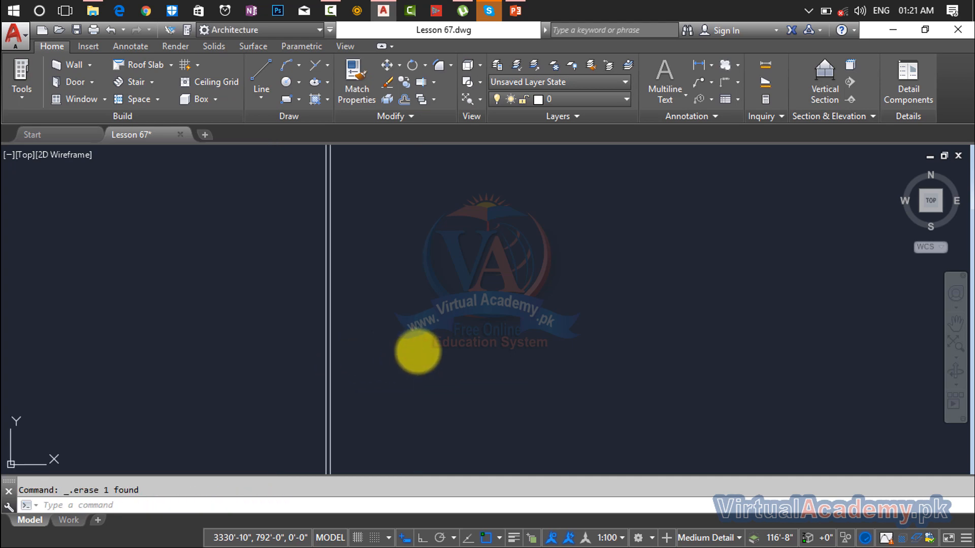
# - Offset the right line of the closely spaced white pair by 1 inch toward the left red line again
pyautogui.press('Return')
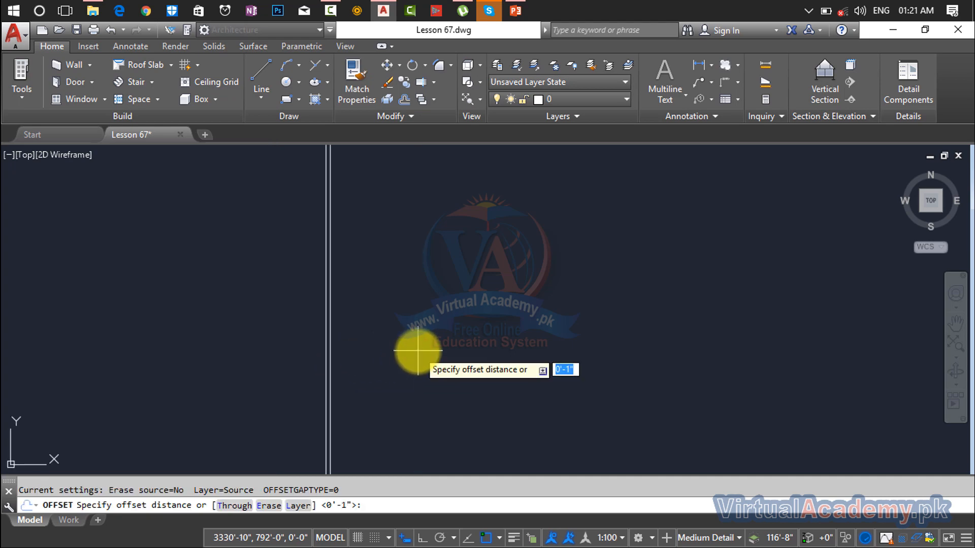
pyautogui.press('Return')
pyautogui.click(330, 372)
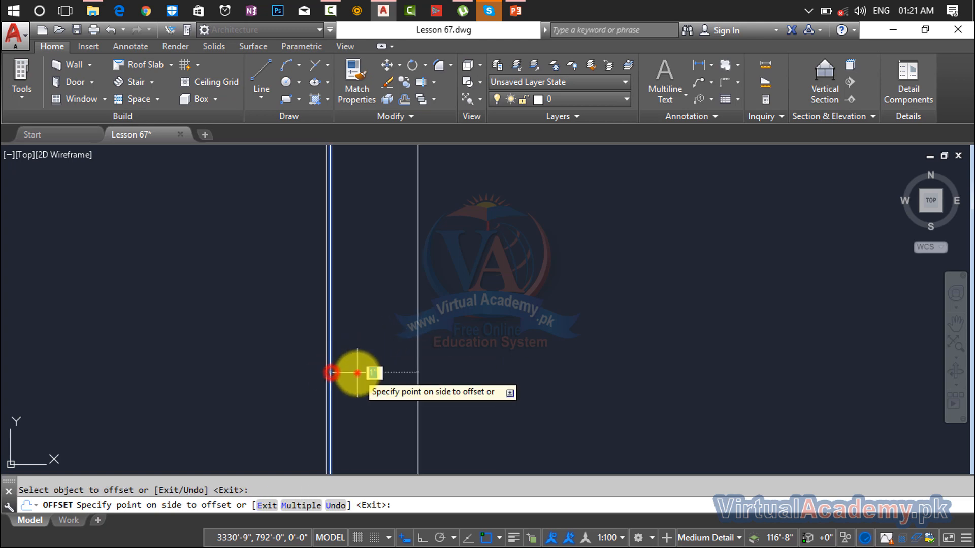
pyautogui.click(358, 373)
pyautogui.scroll(-4, 357, 373)
pyautogui.scroll(-6, 357, 373)
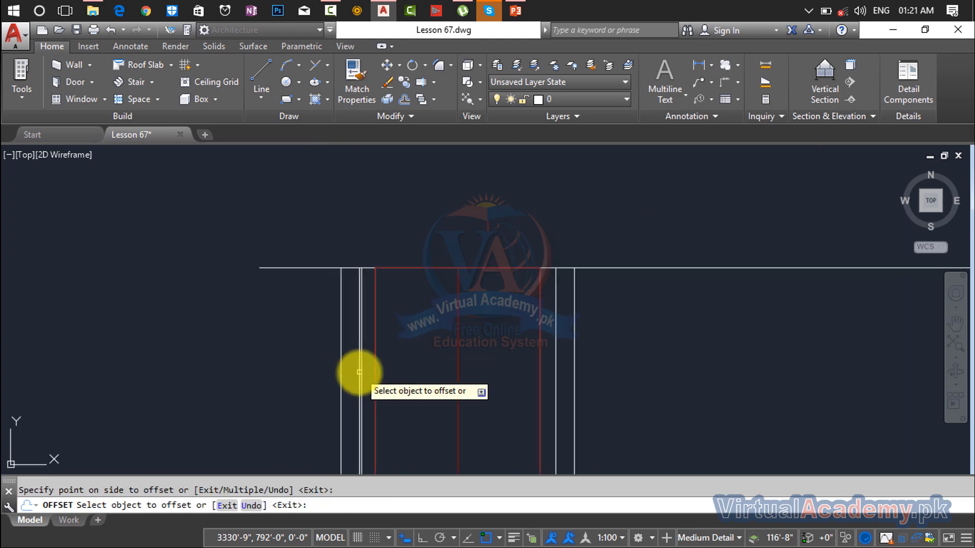
pyautogui.scroll(10, 359, 373)
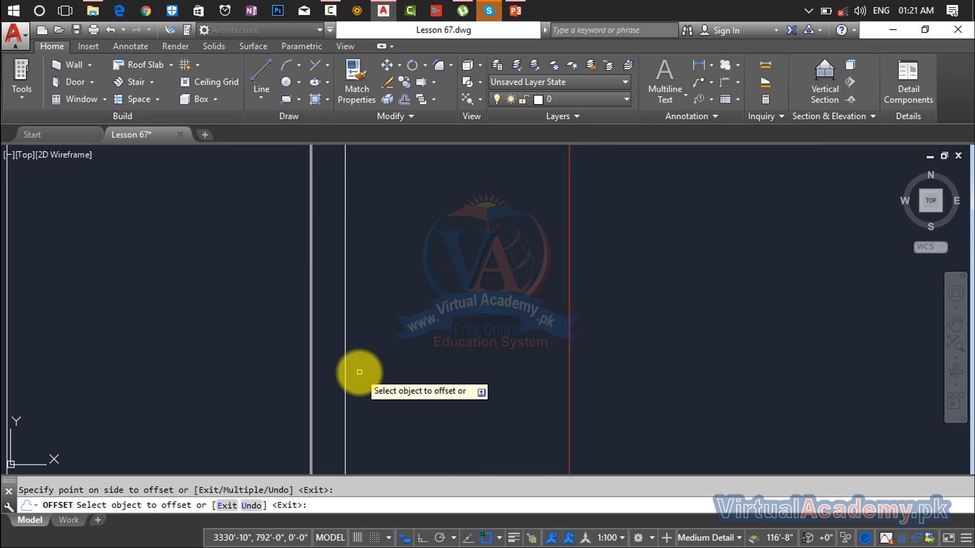
pyautogui.press('Return')
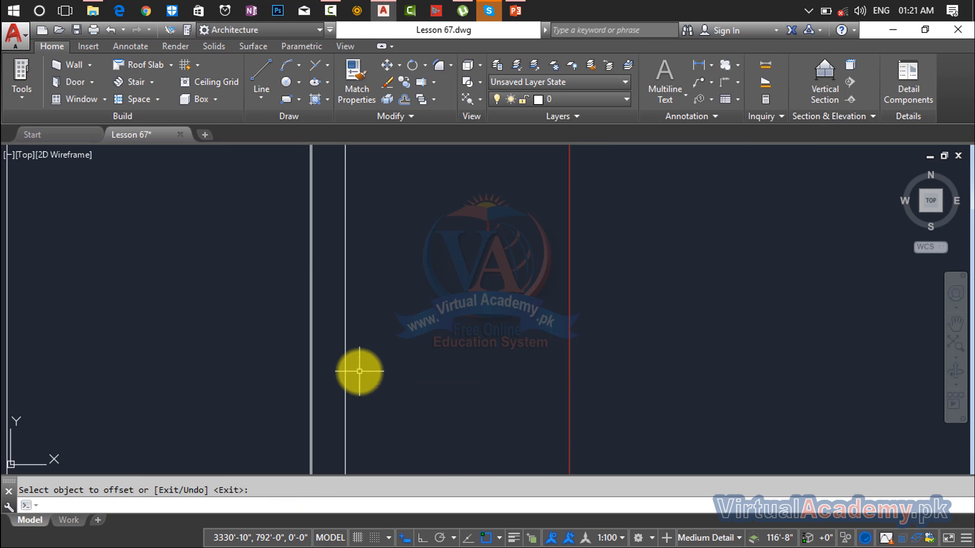
pyautogui.write('1.5')
pyautogui.press('Return')
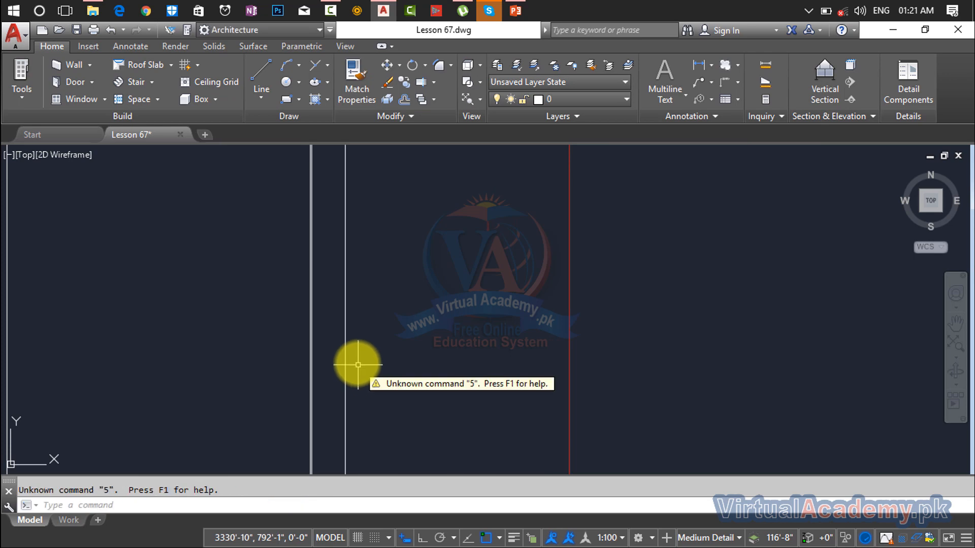
pyautogui.press('Escape')
pyautogui.press('Return')
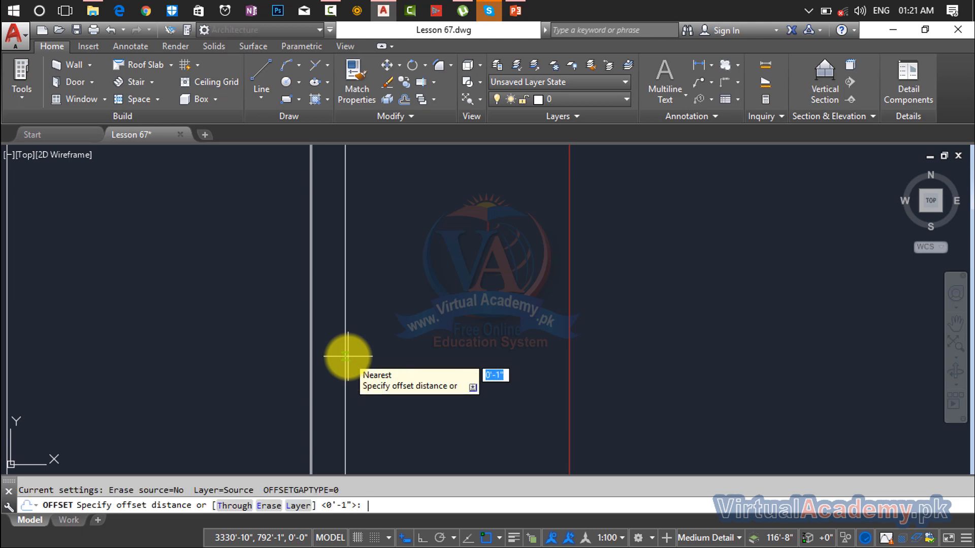
pyautogui.press('Escape')
pyautogui.press('Escape')
# - Erase the 1-inch and .05 offset copies beside the staircase's left inner white vertical
pyautogui.scroll(3, 318, 359)
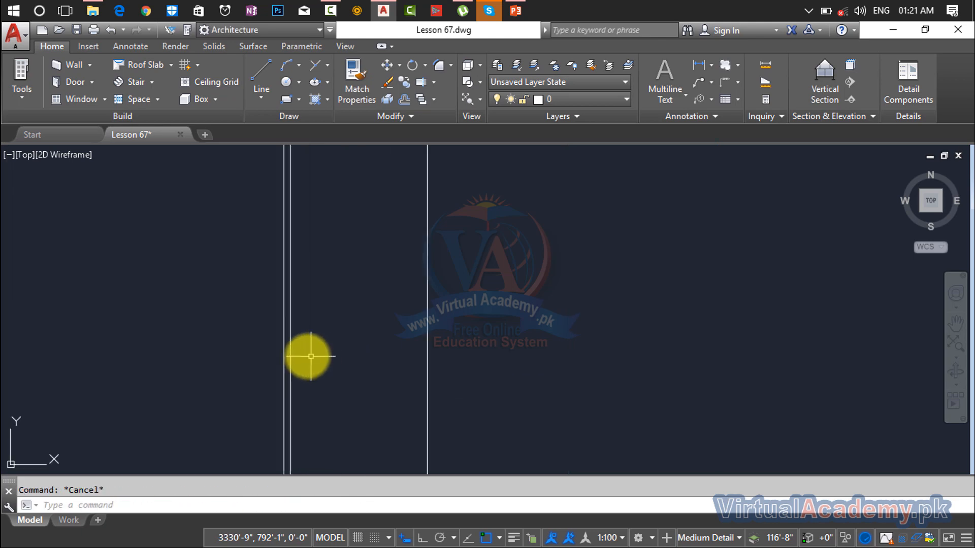
pyautogui.click(437, 321)
pyautogui.click(402, 328)
pyautogui.press('Delete')
pyautogui.scroll(4, 304, 316)
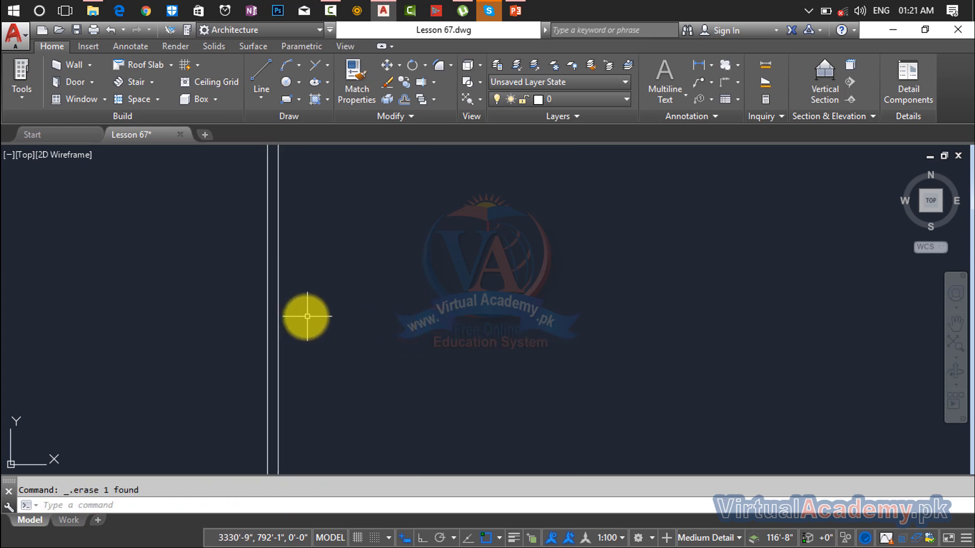
pyautogui.press('Delete')
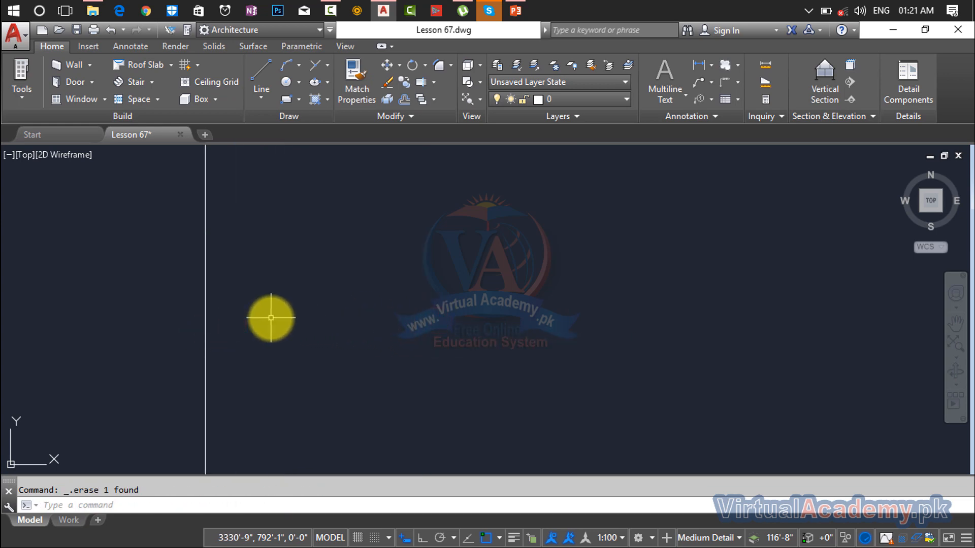
# - Offset the staircase's left inner white vertical by .5 inch toward the left red line
pyautogui.write('o')
pyautogui.press('Return')
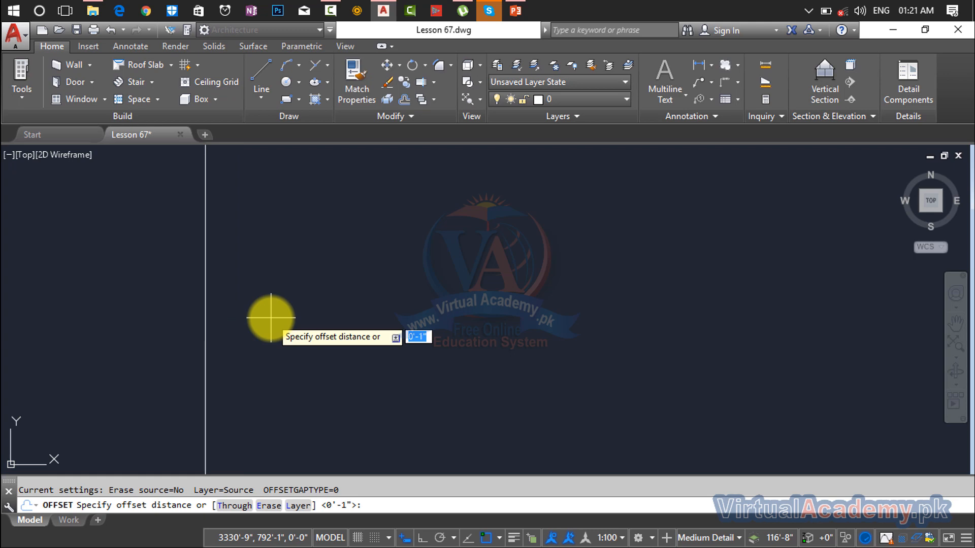
pyautogui.click(205, 344)
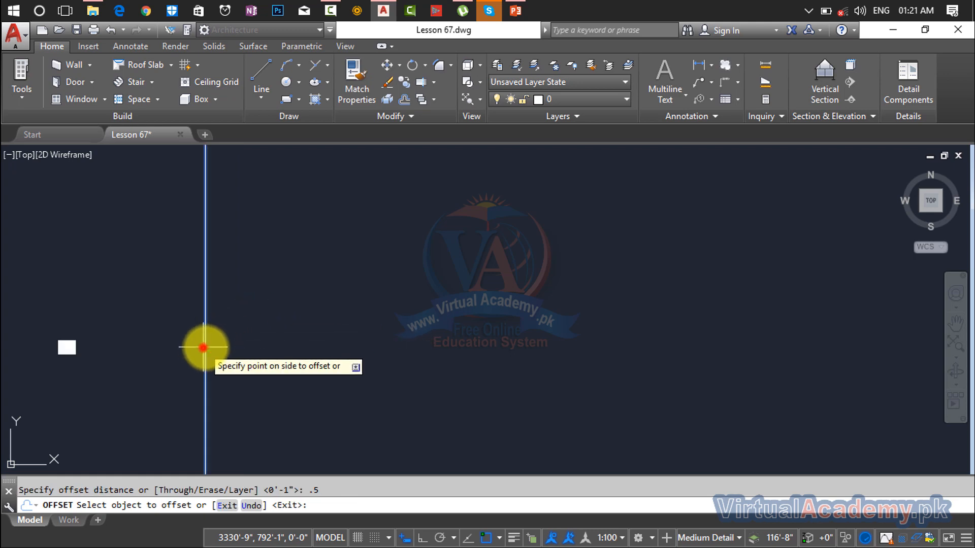
pyautogui.click(255, 342)
pyautogui.scroll(-2, 314, 324)
pyautogui.moveTo(313, 324); pyautogui.dragTo(284, 339, button='middle')
pyautogui.press('Escape')
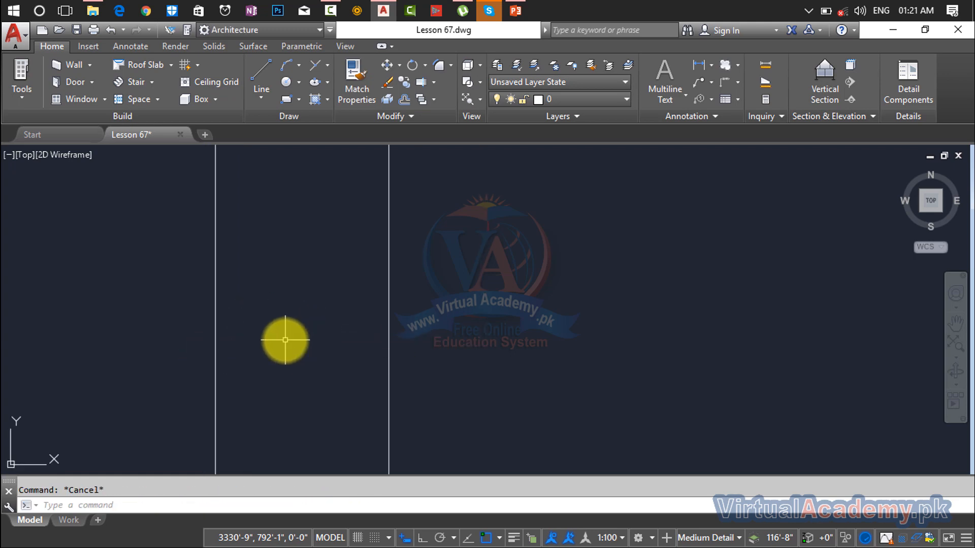
# - Offset the newest white vertical by 1 inch toward the left red line
pyautogui.write('o')
pyautogui.press('Return')
pyautogui.write('1')
pyautogui.press('Return')
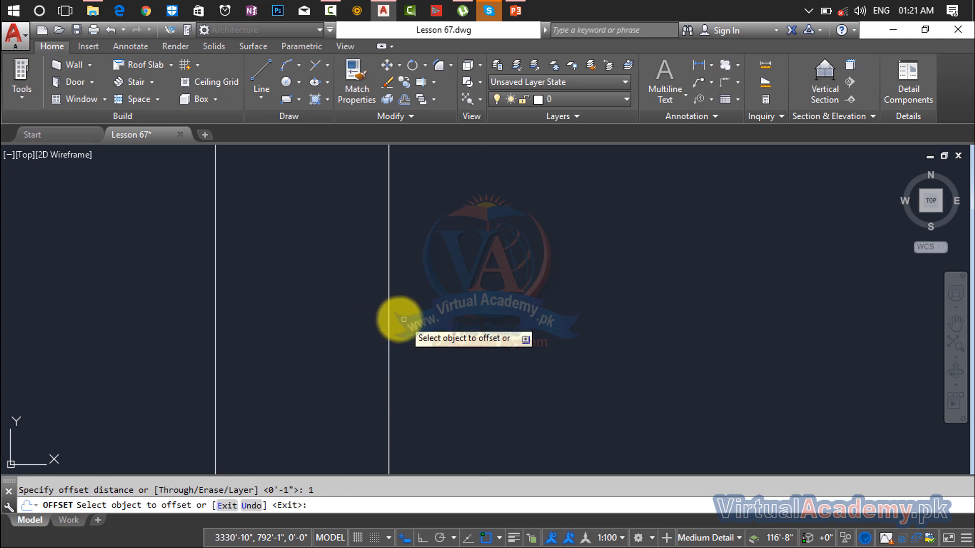
pyautogui.click(388, 321)
pyautogui.click(451, 324)
pyautogui.scroll(-3, 453, 333)
pyautogui.moveTo(455, 337); pyautogui.dragTo(315, 353, button='middle')
pyautogui.press('Escape')
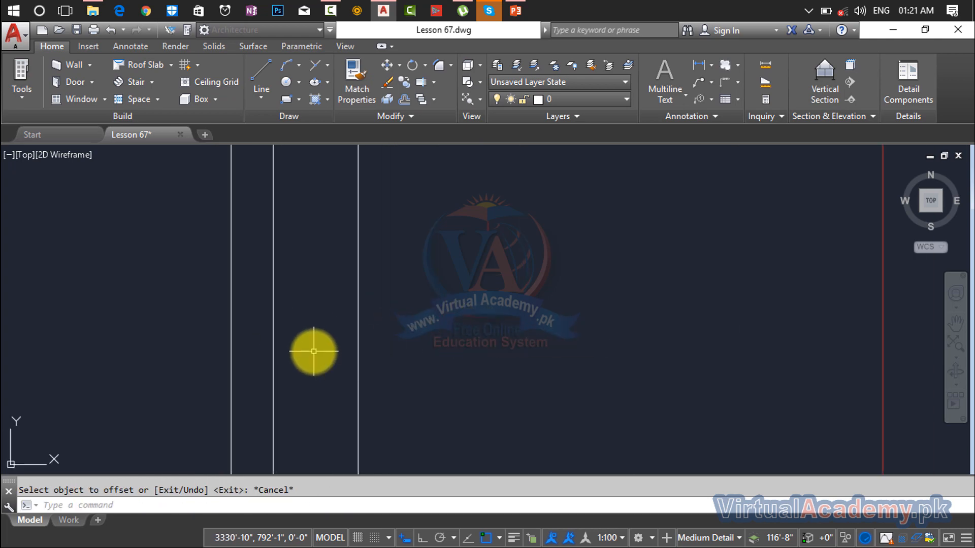
# - Offset the white vertical nearest the left red line by 1.5 inches toward that red line
pyautogui.write('o')
pyautogui.press('Return')
pyautogui.write('1.5')
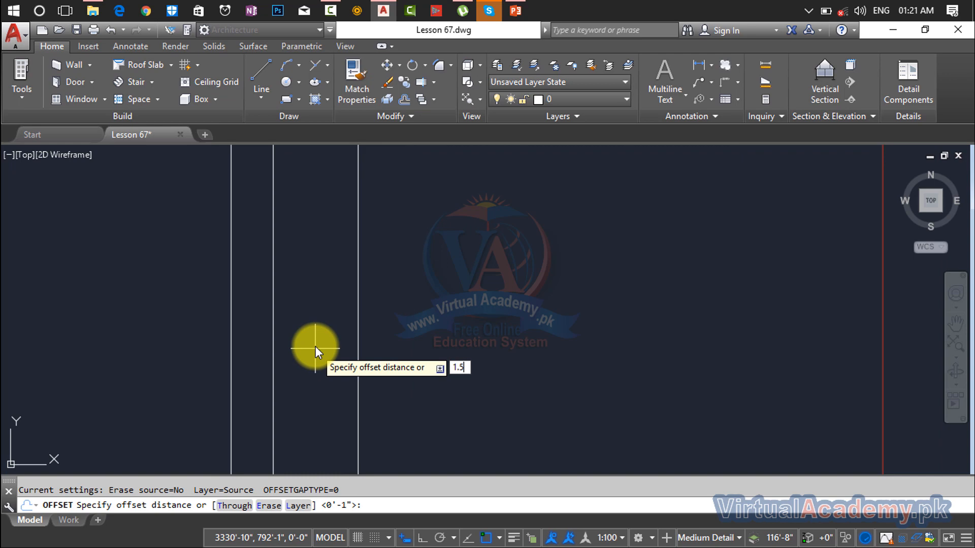
pyautogui.press('Return')
pyautogui.click(357, 327)
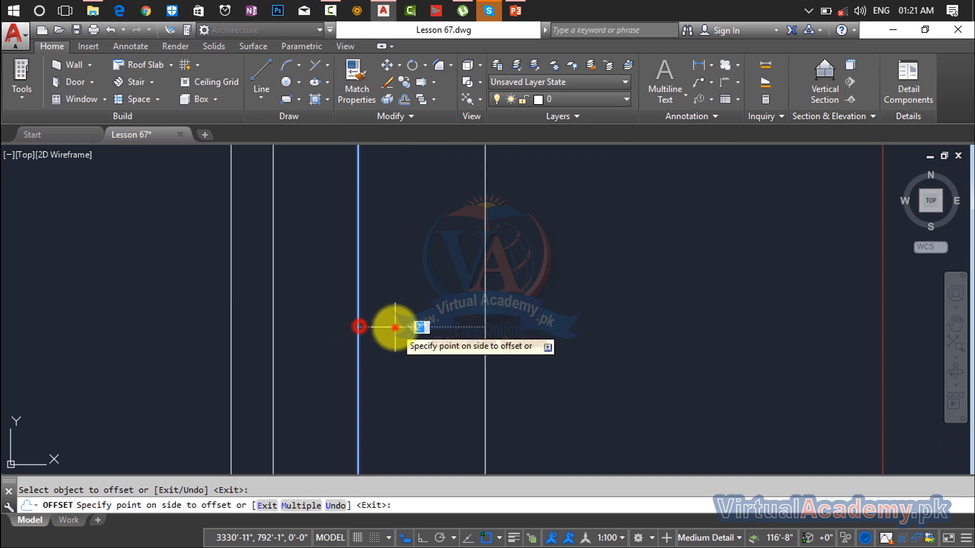
pyautogui.click(395, 328)
pyautogui.press('Escape')
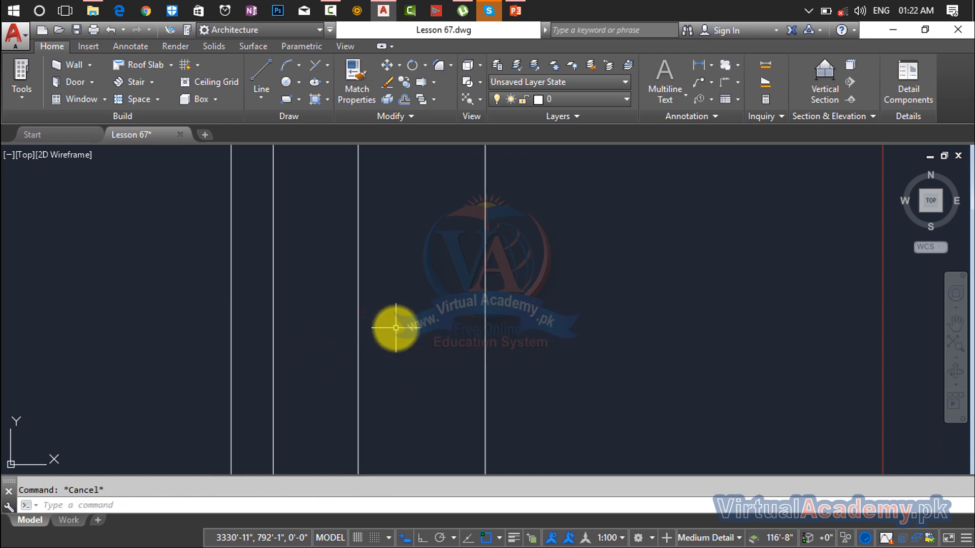
# - Offset the last created white vertical by 2 inches toward the left red line
pyautogui.write('o')
pyautogui.press('Return')
pyautogui.write('2')
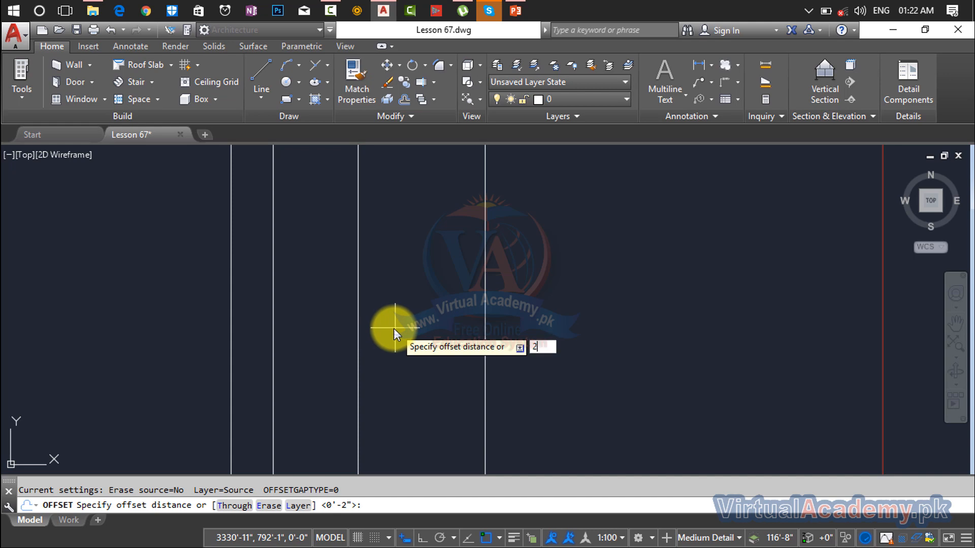
pyautogui.press('Return')
pyautogui.click(485, 308)
pyautogui.click(541, 306)
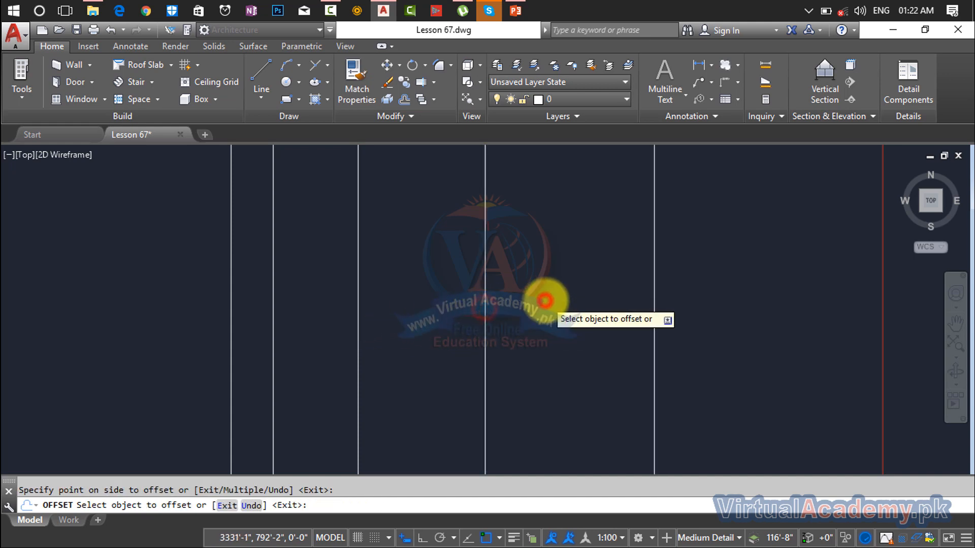
pyautogui.scroll(-2, 541, 307)
pyautogui.scroll(-2, 546, 308)
pyautogui.scroll(4, 464, 331)
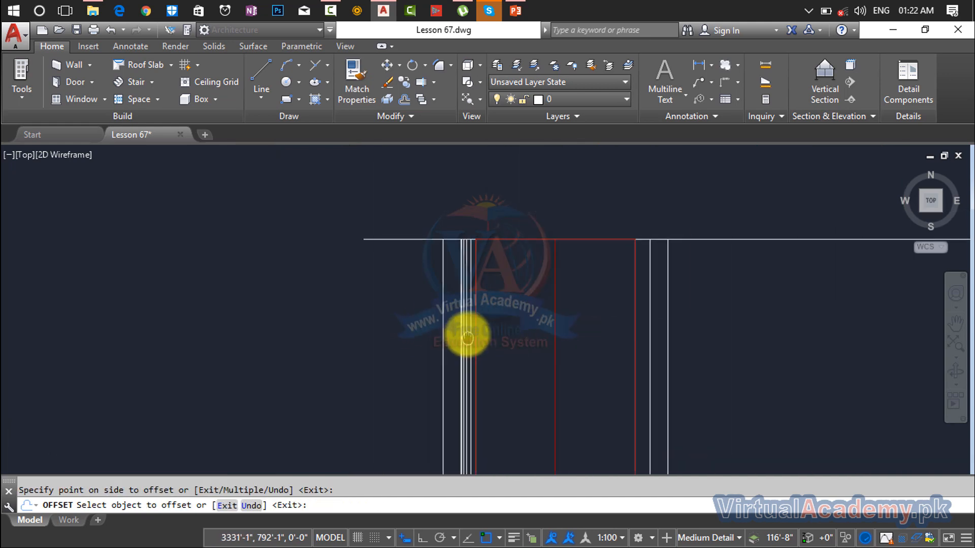
pyautogui.press('Return')
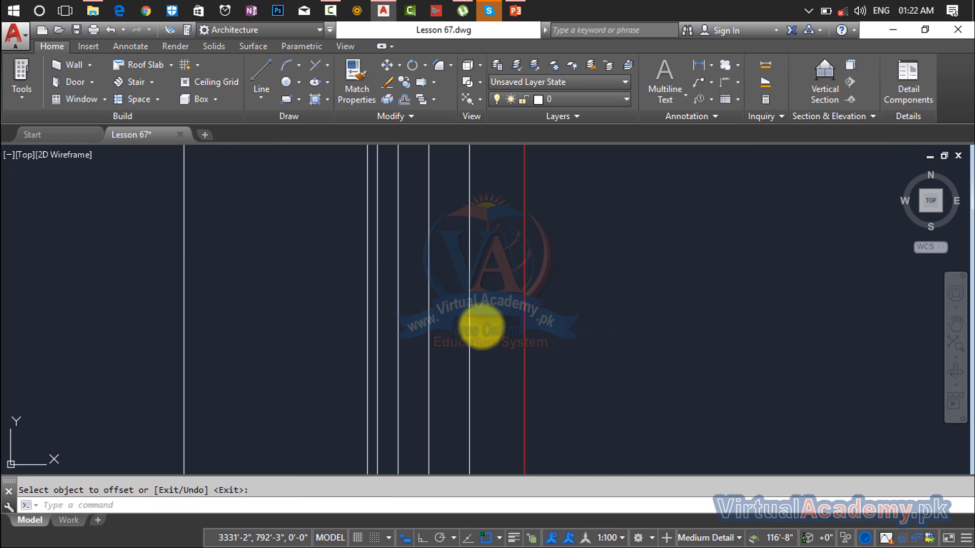
pyautogui.write('5')
pyautogui.press('Return')
pyautogui.press('Escape')
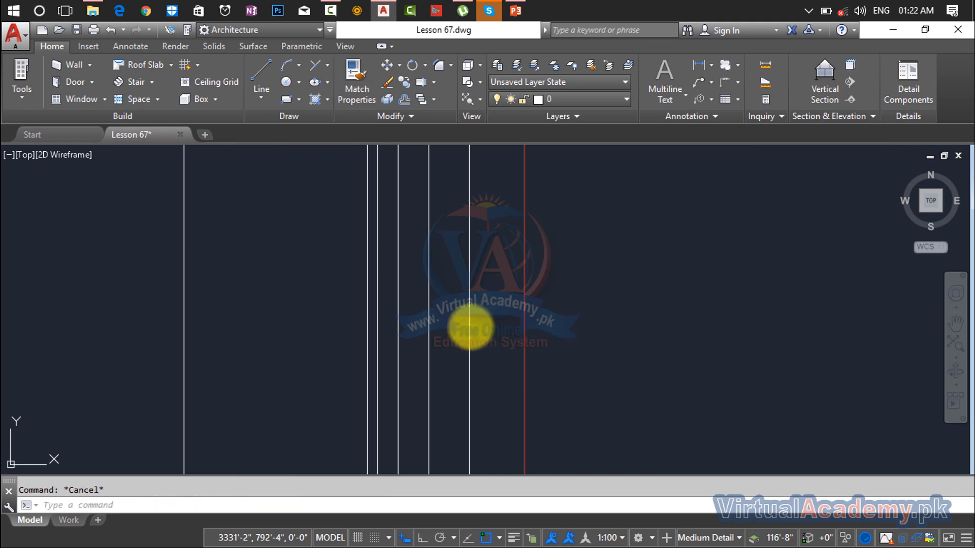
pyautogui.write('`')
pyautogui.press('Return')
# - Offset the latest white vertical by 2.5 inches, placing the copy just before the left red line
pyautogui.write('o')
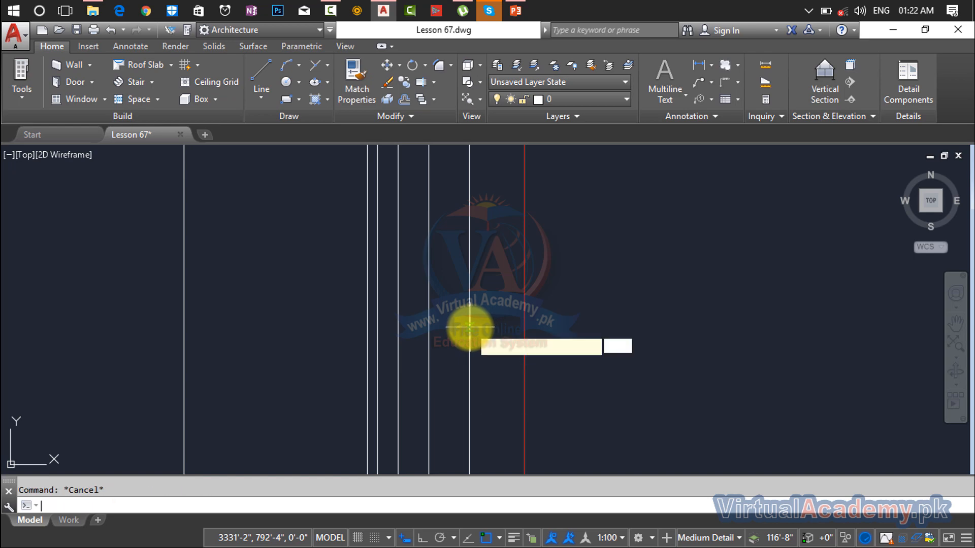
pyautogui.press('Return')
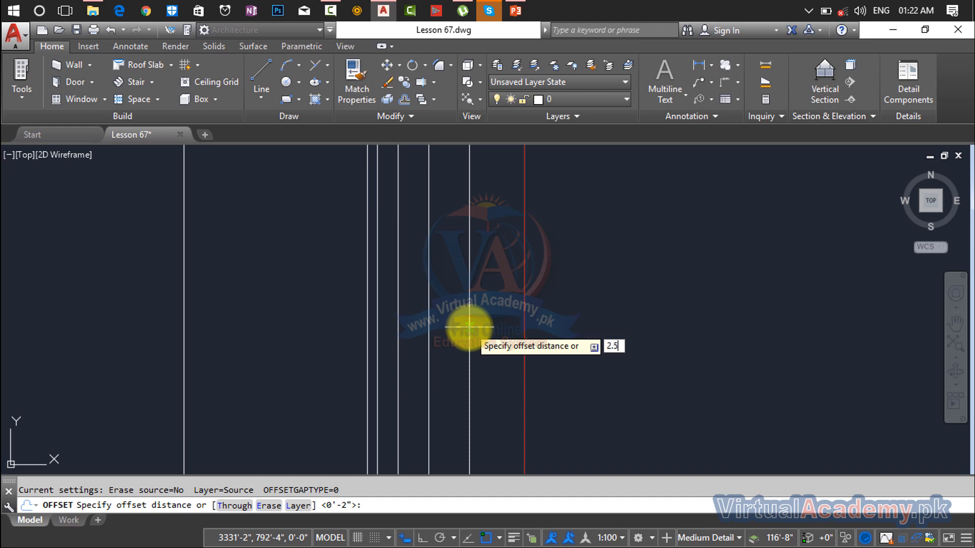
pyautogui.press('Return')
pyautogui.click(469, 325)
pyautogui.click(500, 318)
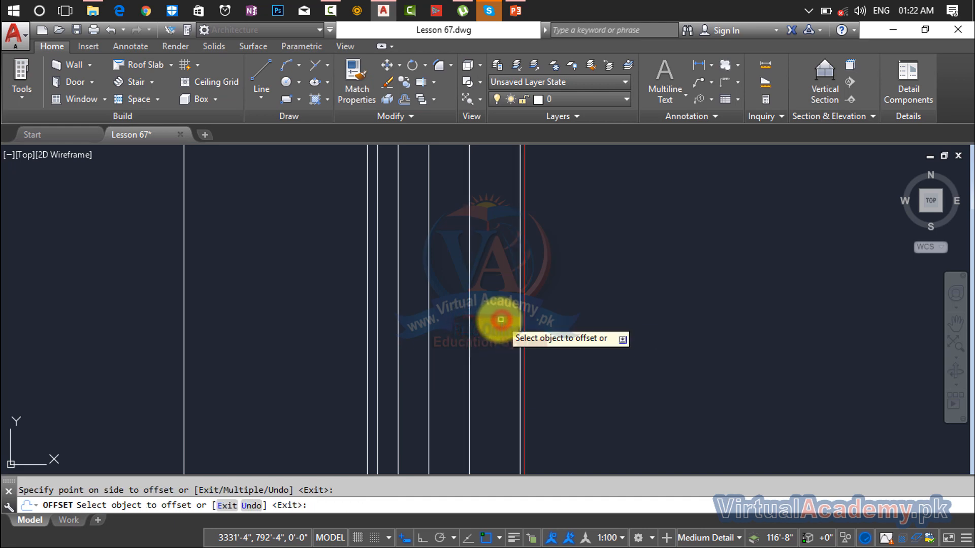
# - Offset the white vertical just before the left red line by 3 inches, placing the copy beyond that red line
pyautogui.press('Escape')
pyautogui.scroll(3, 514, 320)
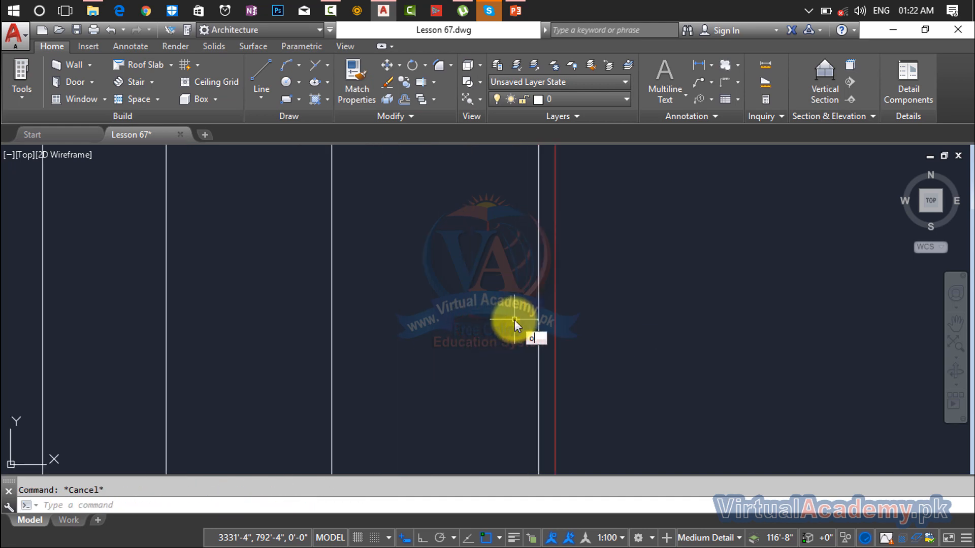
pyautogui.press('Return')
pyautogui.press('Return')
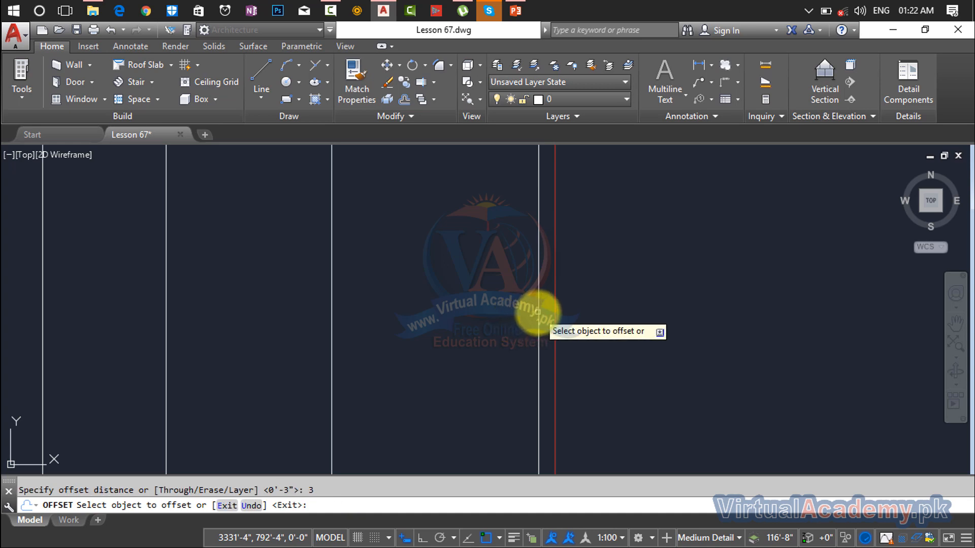
pyautogui.click(537, 315)
pyautogui.click(603, 309)
pyautogui.moveTo(602, 310); pyautogui.dragTo(423, 327, button='middle')
pyautogui.press('Escape')
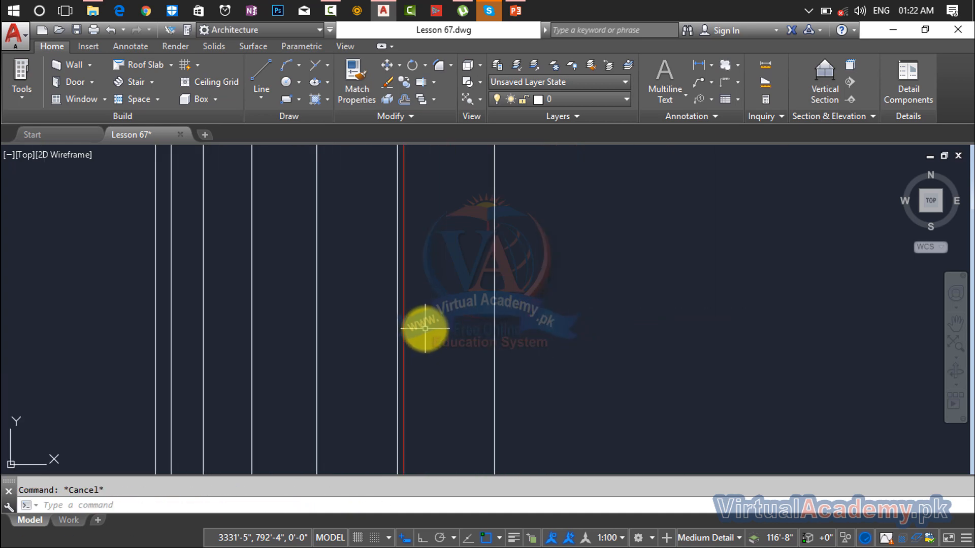
# - Offset the white vertical just past the left red line by 3.5 inches toward the middle red line
pyautogui.write('o')
pyautogui.press('Return')
pyautogui.write('3.5')
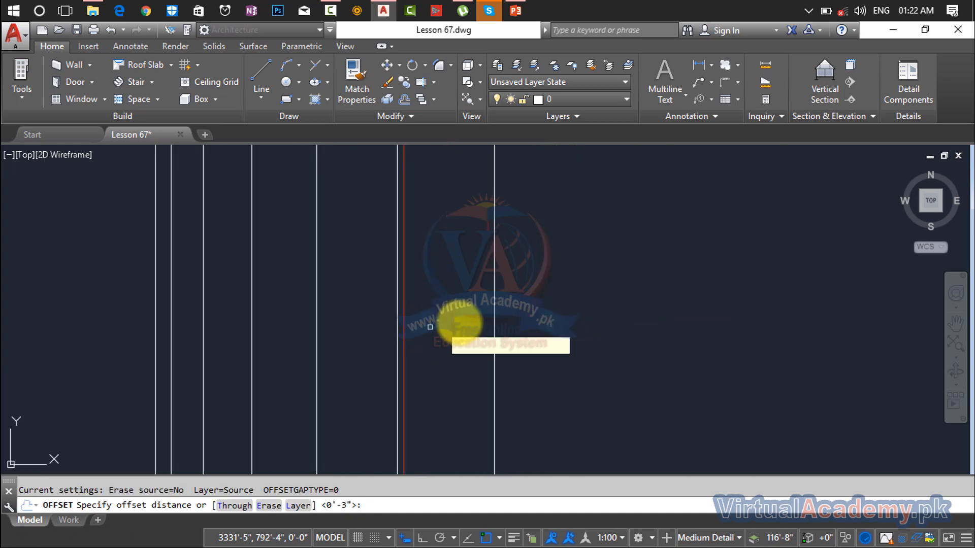
pyautogui.press('Return')
pyautogui.click(493, 318)
pyautogui.click(533, 314)
pyautogui.scroll(-2, 537, 314)
pyautogui.moveTo(539, 316); pyautogui.dragTo(363, 311, button='middle')
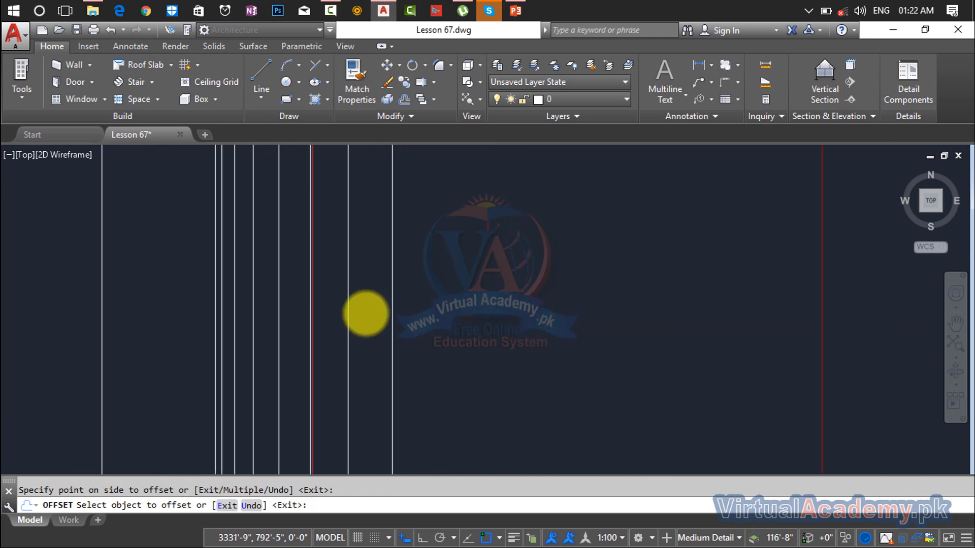
pyautogui.press('Escape')
# - Offset the newest white vertical by 4 inches toward the middle red line
pyautogui.press('Return')
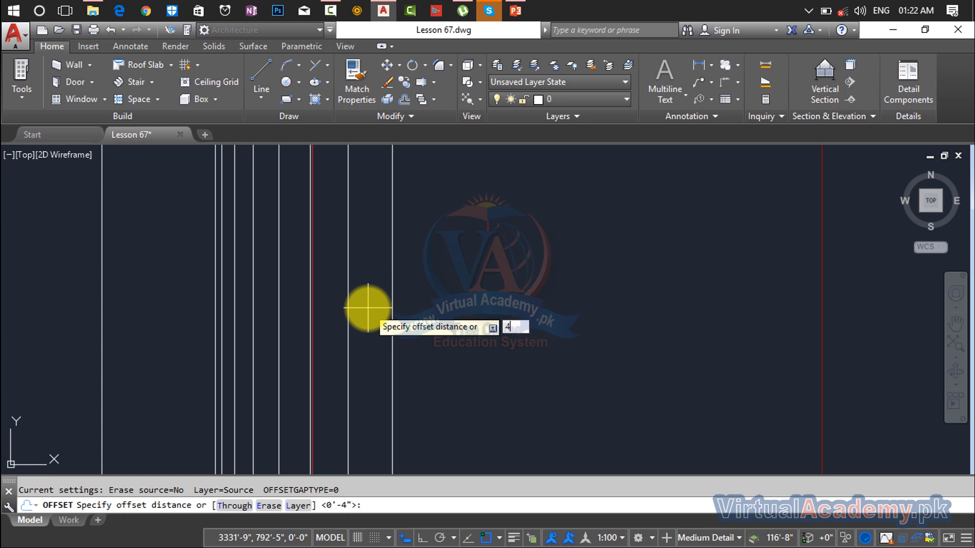
pyautogui.press('Return')
pyautogui.click(392, 306)
pyautogui.click(424, 303)
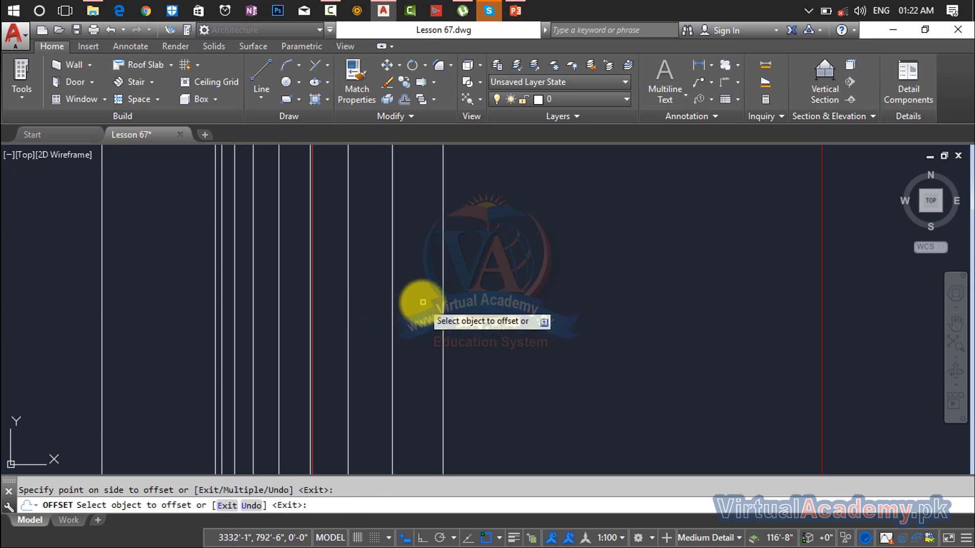
pyautogui.press('Escape')
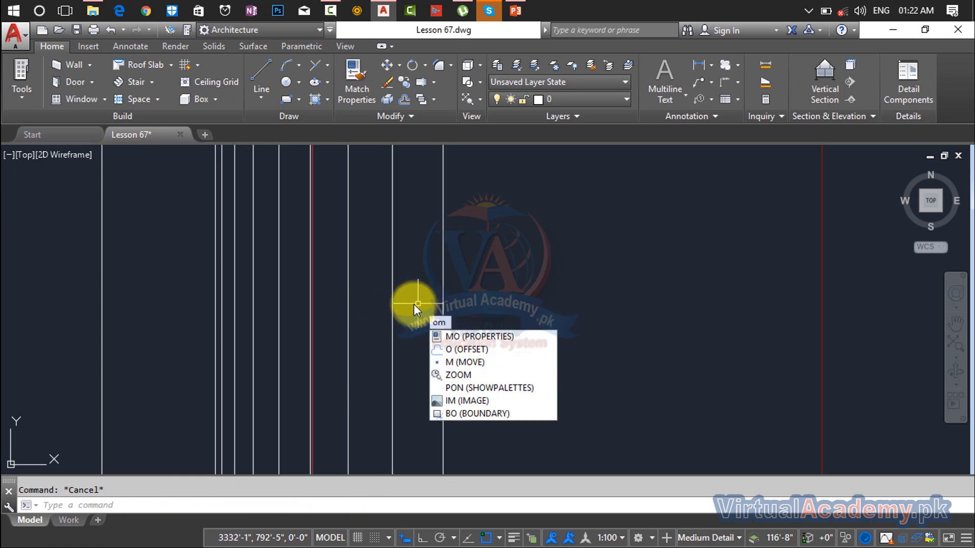
# - Offset the last created white vertical by 4.5 inches toward the middle red line
pyautogui.press('Return')
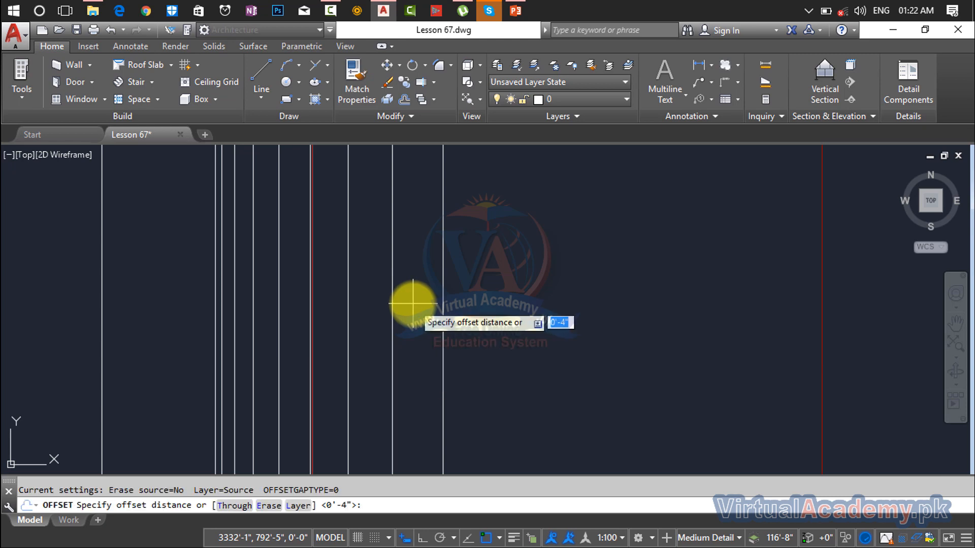
pyautogui.write('4.5')
pyautogui.press('Return')
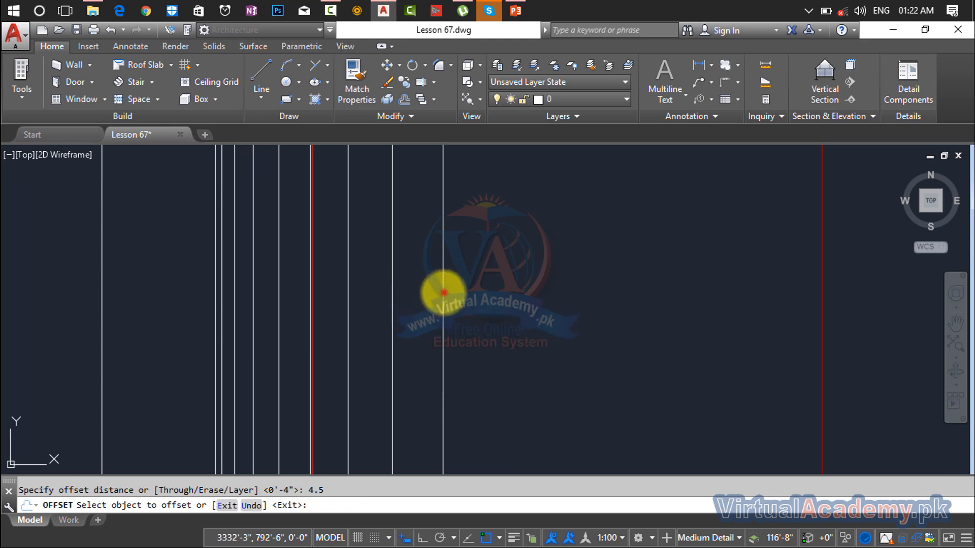
pyautogui.click(443, 292)
pyautogui.click(483, 294)
pyautogui.press('Escape')
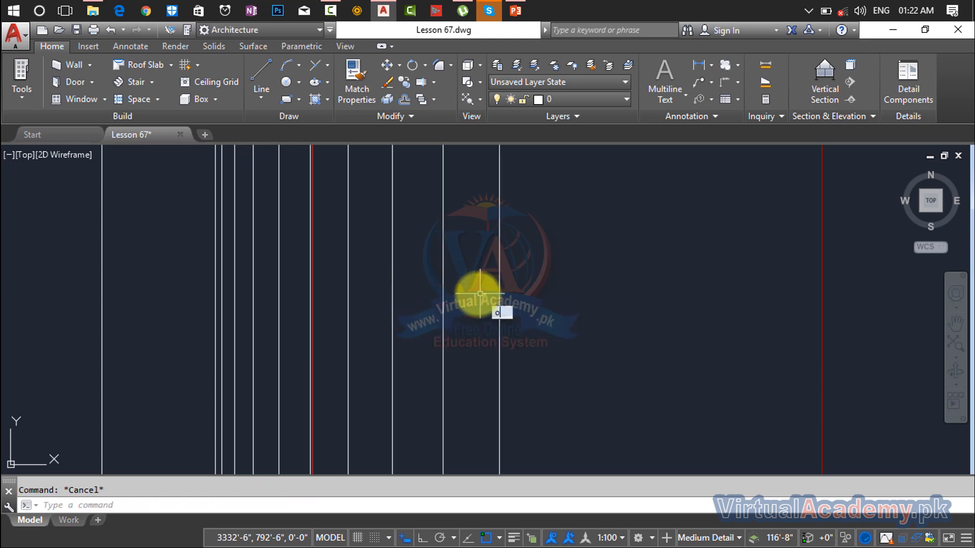
# - Offset the latest white vertical by 5 inches toward the middle red line
pyautogui.press('Return')
pyautogui.write('5')
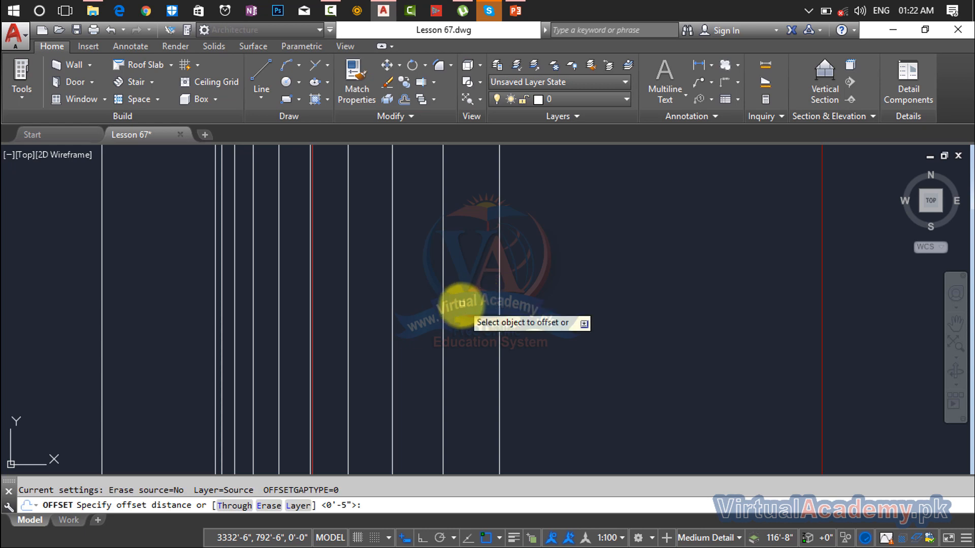
pyautogui.press('Return')
pyautogui.click(498, 290)
pyautogui.click(532, 295)
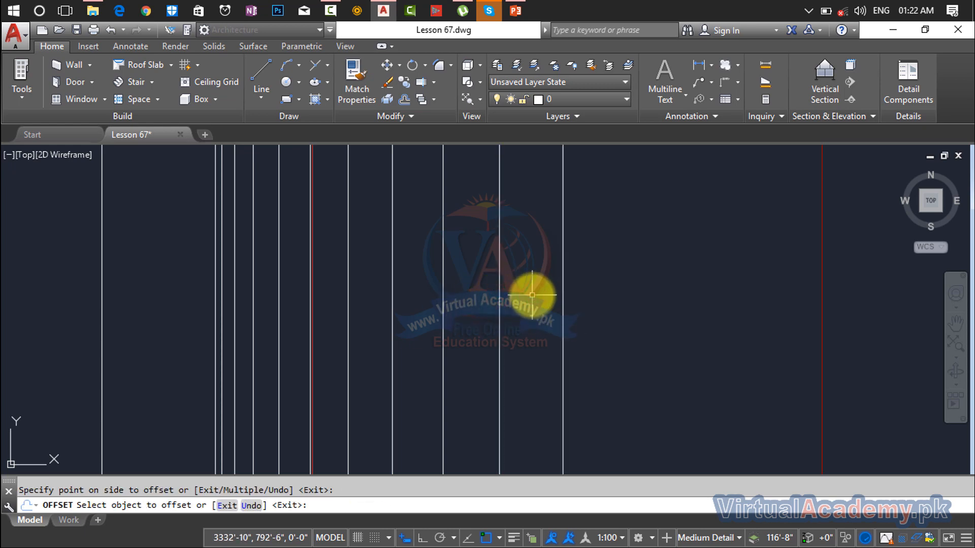
pyautogui.press('Escape')
# - Offset the white vertical nearest the middle red line by 5.5 inches toward that red line
pyautogui.write('o')
pyautogui.press('Return')
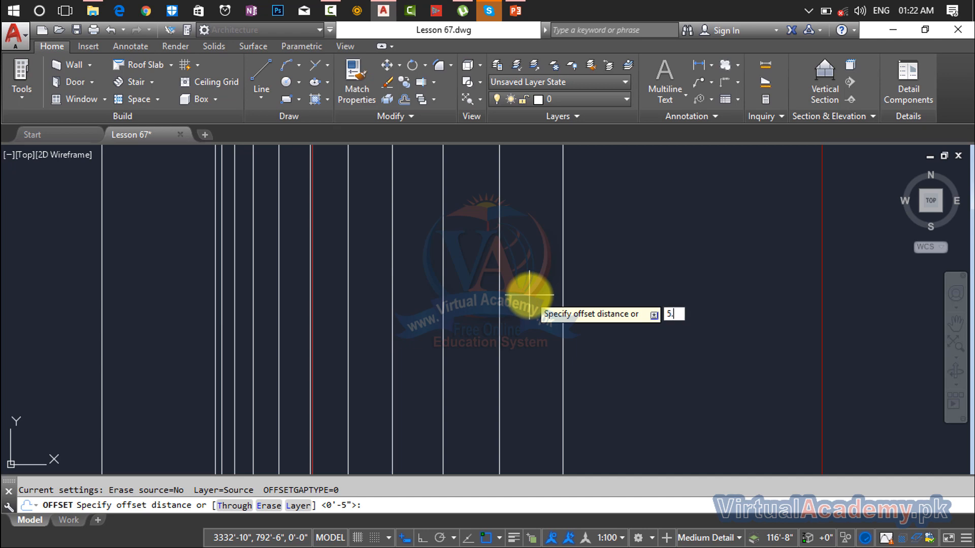
pyautogui.write('5.5')
pyautogui.press('Return')
pyautogui.click(563, 282)
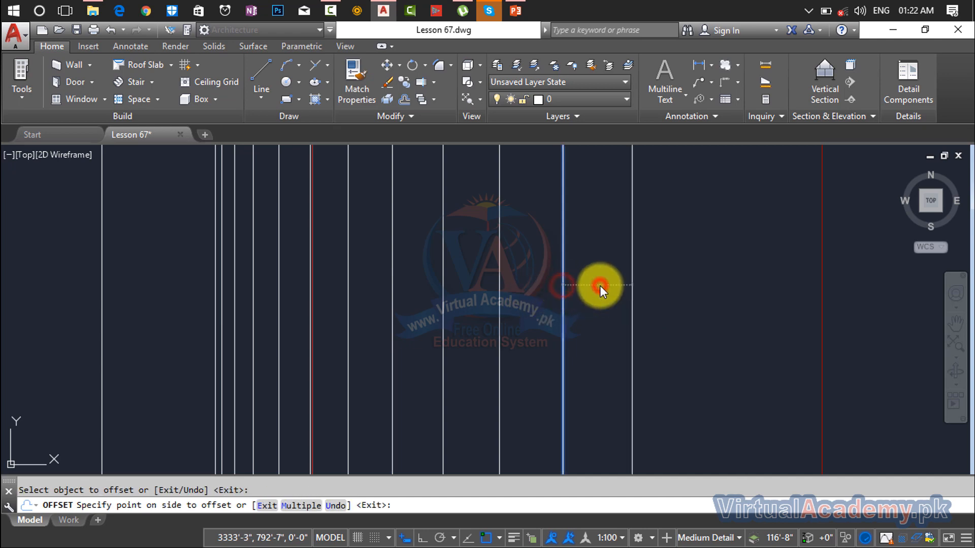
pyautogui.press('Return')
pyautogui.press('Return')
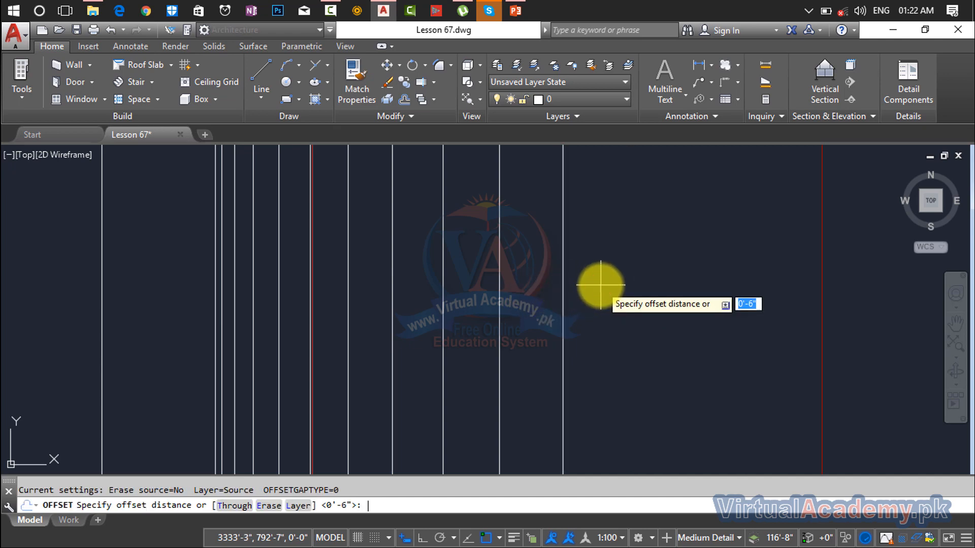
pyautogui.press('Return')
pyautogui.click(563, 302)
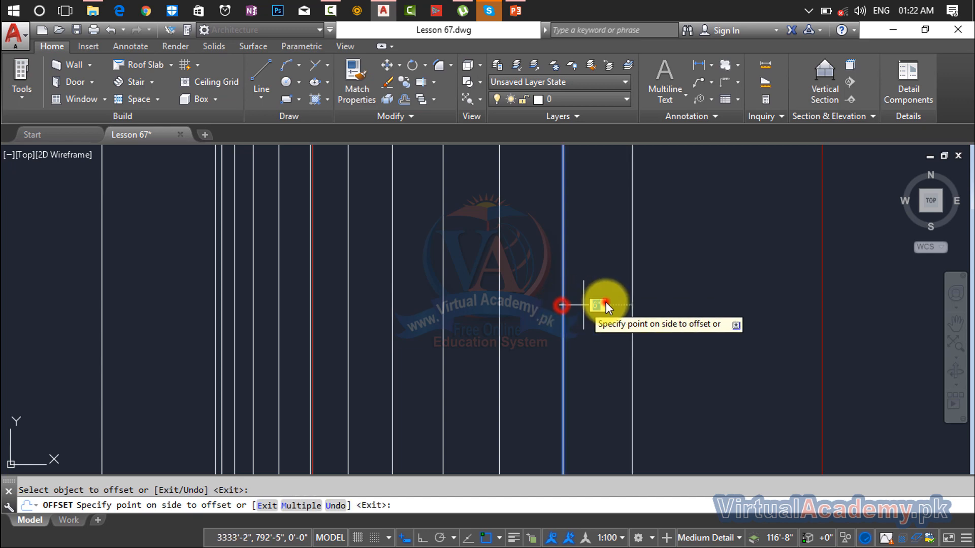
pyautogui.click(605, 302)
pyautogui.press('Escape')
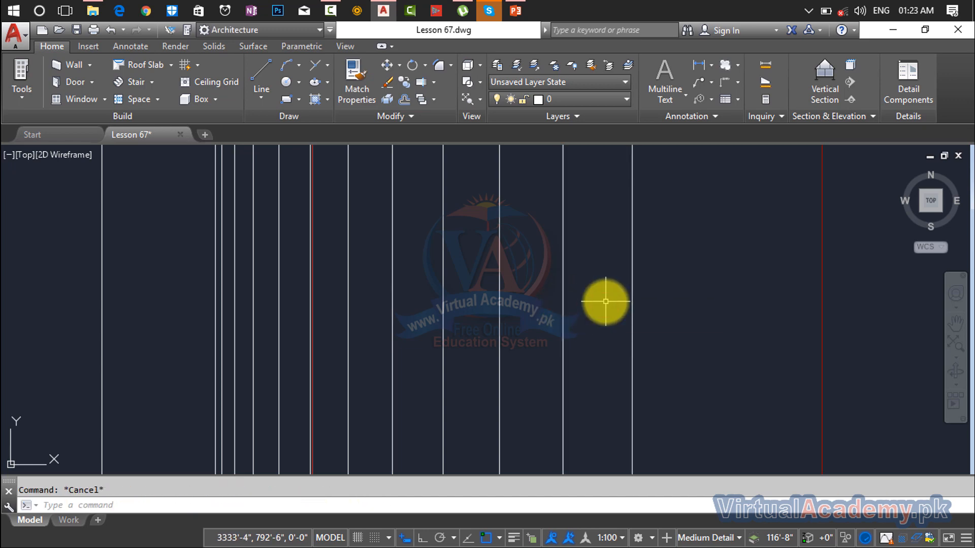
# - Offset the newest white vertical by 6 inches toward the middle red line
pyautogui.press('Return')
pyautogui.press('Return')
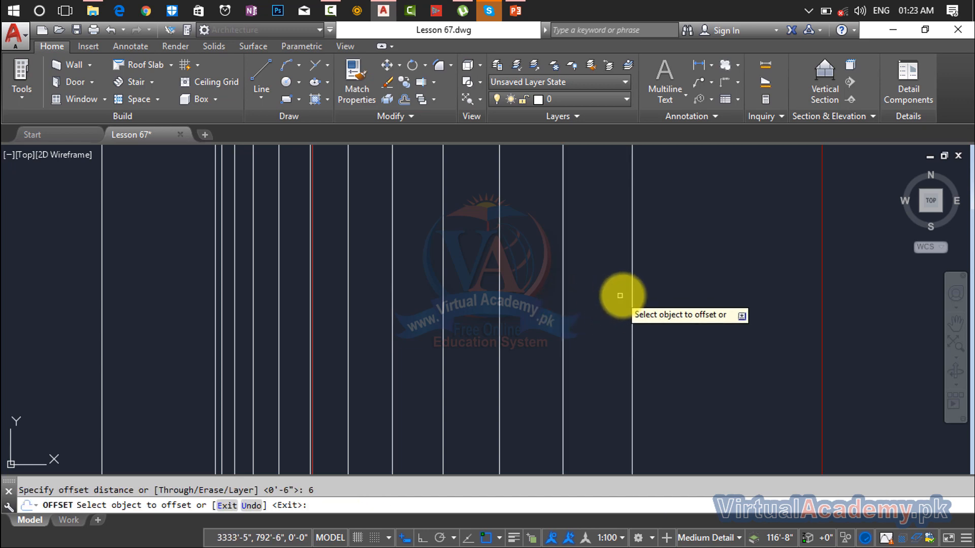
pyautogui.click(631, 289)
pyautogui.click(694, 288)
pyautogui.scroll(-2, 694, 287)
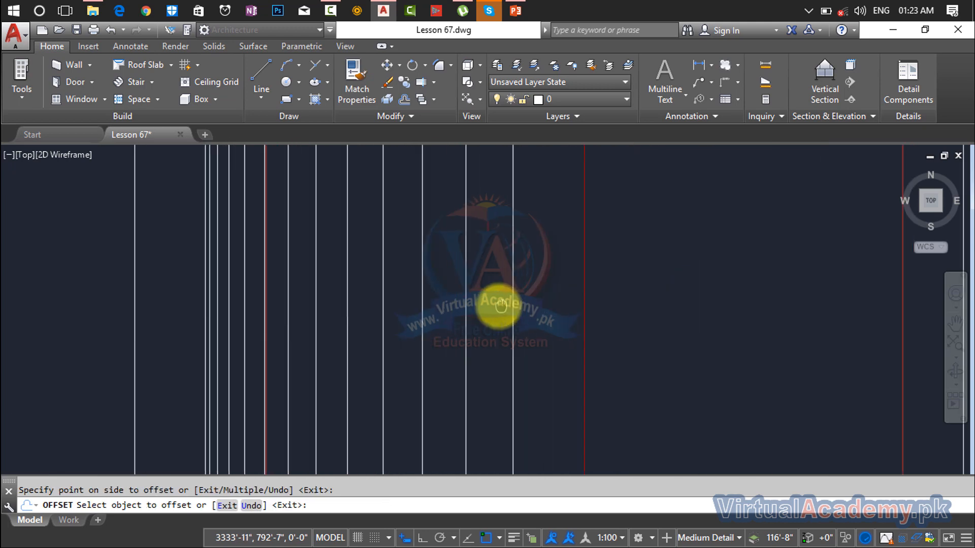
pyautogui.scroll(4, 508, 289)
pyautogui.press('Return')
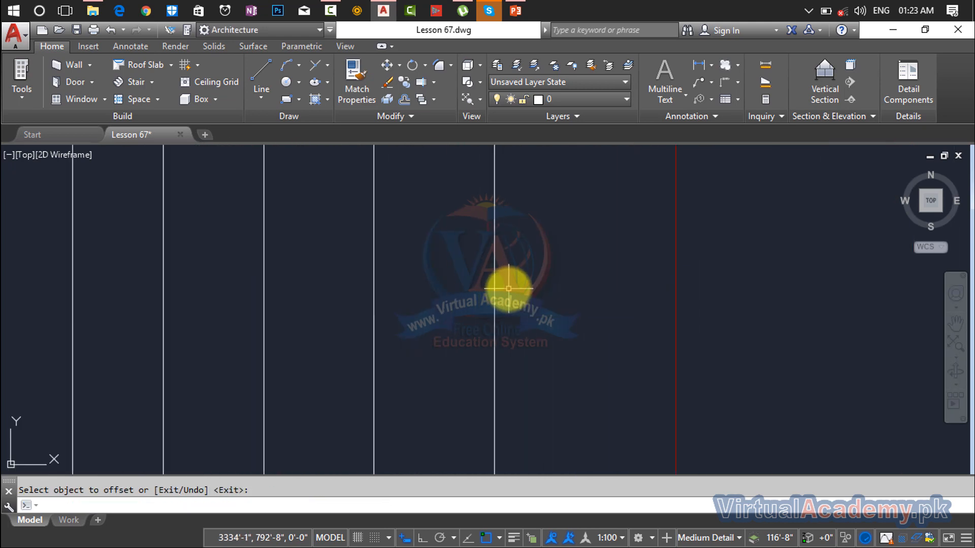
# - Offset the last white vertical by 6.5 inches, placing the copy just before the middle red line
pyautogui.press('Return')
pyautogui.press('Return')
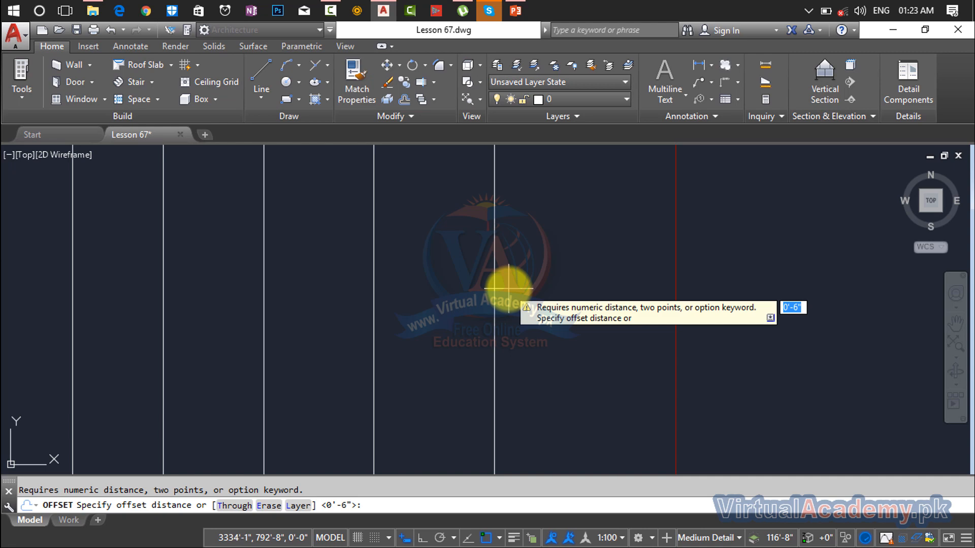
pyautogui.press('Return')
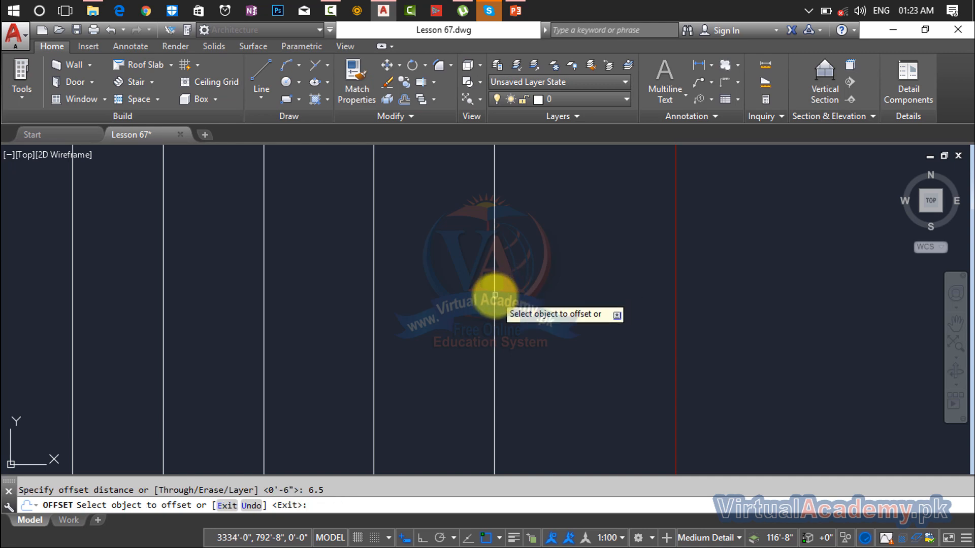
pyautogui.click(495, 297)
pyautogui.click(548, 293)
pyautogui.scroll(-8, 489, 292)
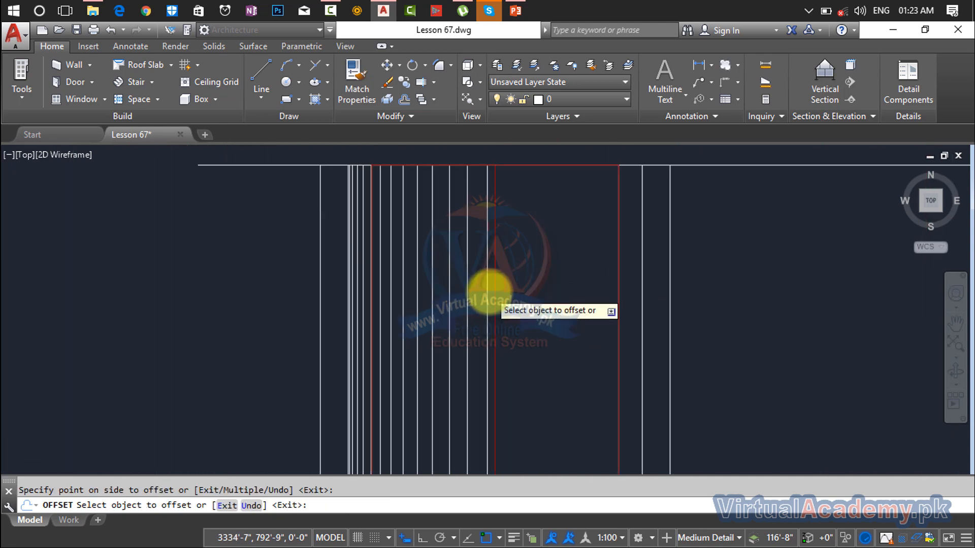
pyautogui.scroll(4, 489, 291)
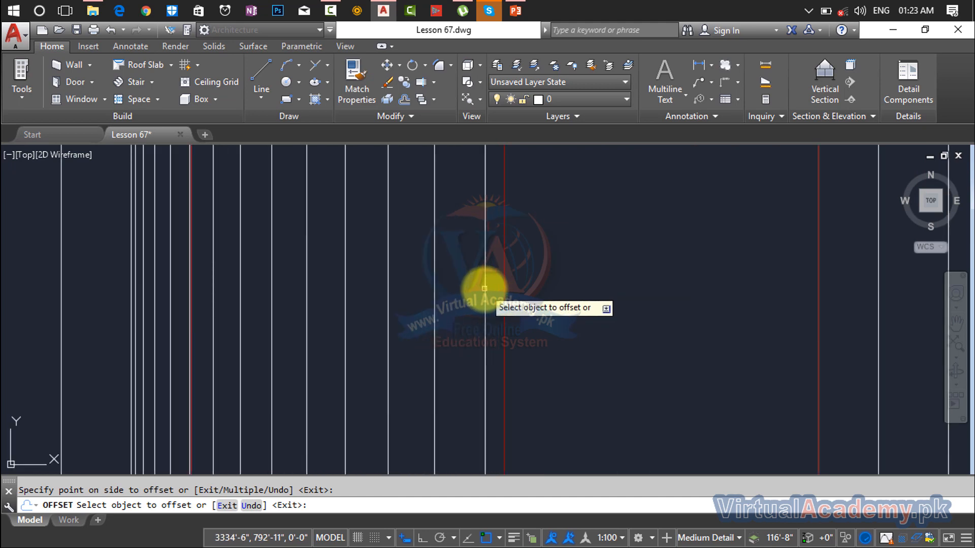
pyautogui.scroll(-2, 484, 289)
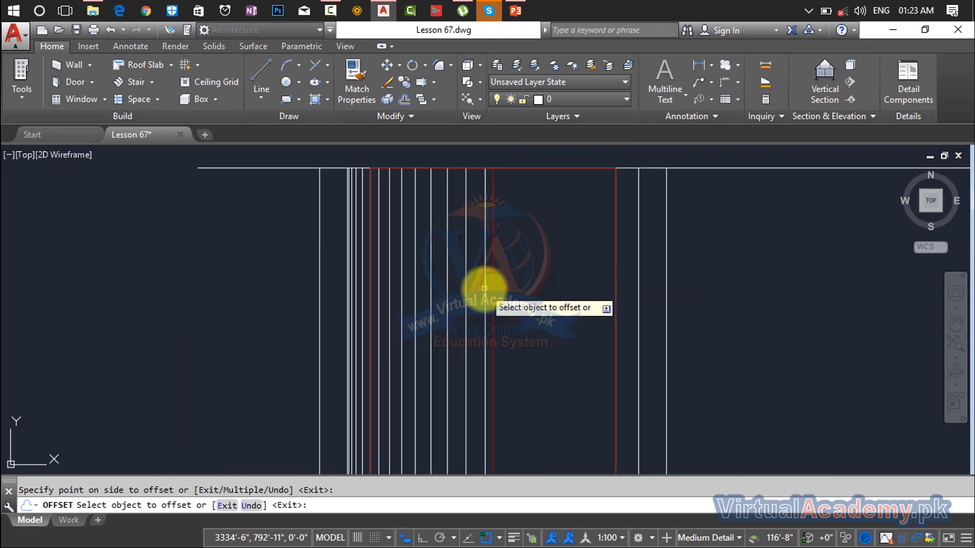
pyautogui.press('Escape')
pyautogui.scroll(4, 483, 286)
pyautogui.click(468, 300)
pyautogui.press('Escape')
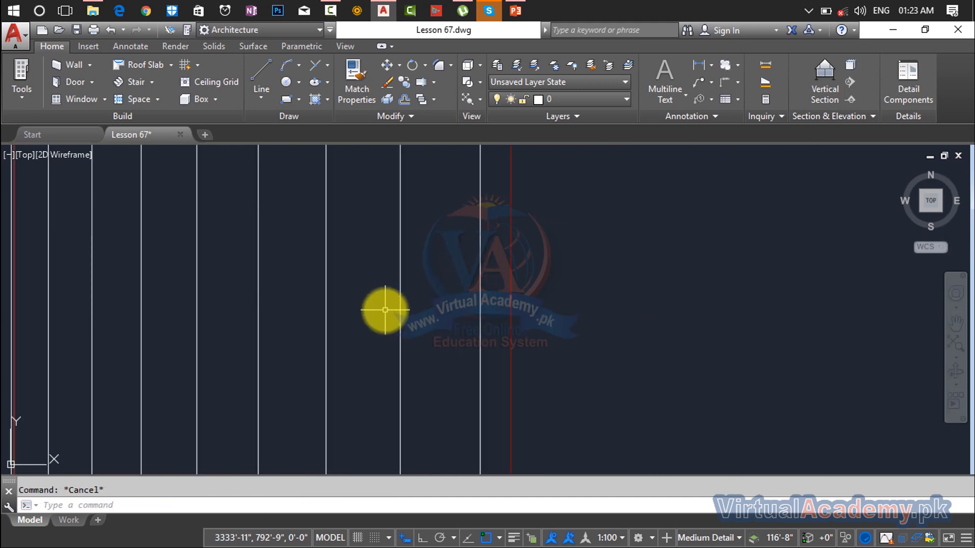
# - Mirror the offset verticals around the left red line, omitting the two nearest the middle red line, across that middle line, keeping the source objects
pyautogui.press('Return')
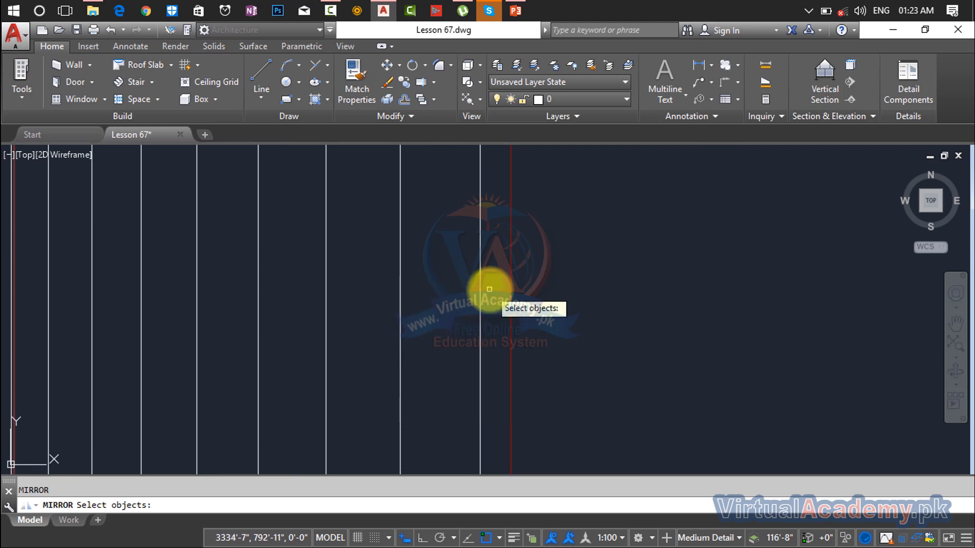
pyautogui.click(489, 290)
pyautogui.scroll(-4, 191, 303)
pyautogui.moveTo(202, 302); pyautogui.dragTo(531, 311, button='middle')
pyautogui.scroll(5, 435, 315)
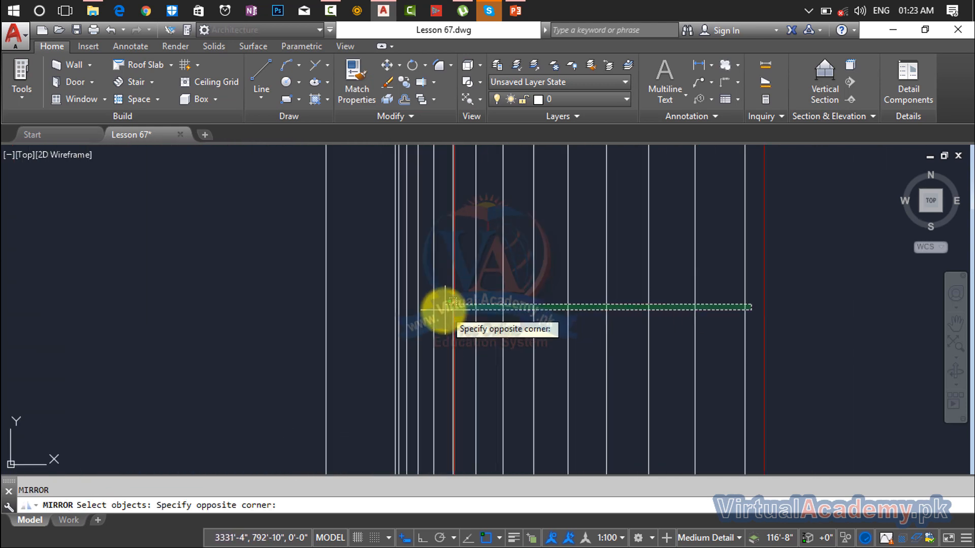
pyautogui.click(321, 315)
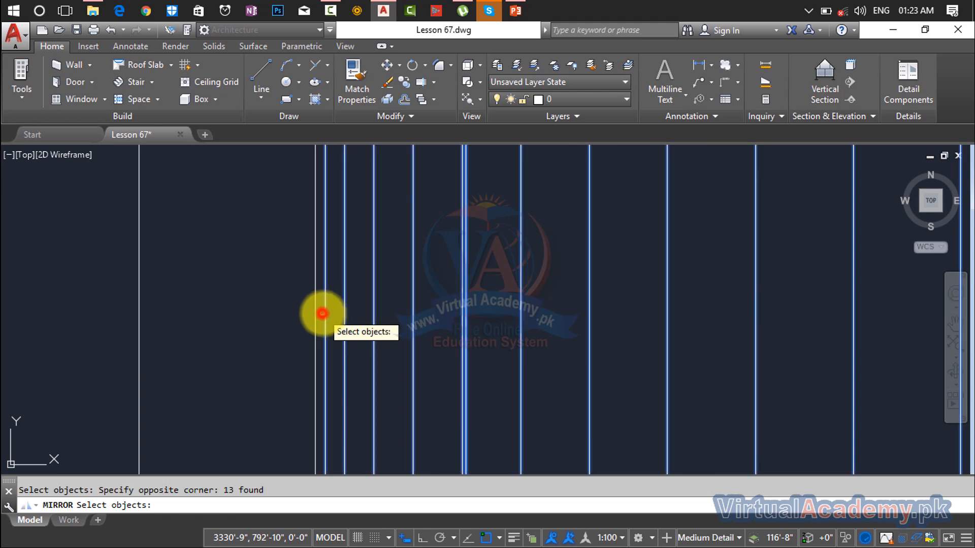
pyautogui.scroll(-3, 659, 298)
pyautogui.moveTo(661, 298); pyautogui.dragTo(177, 351, button='middle')
pyautogui.scroll(-3, 332, 281)
pyautogui.moveTo(335, 283); pyautogui.dragTo(366, 340, button='middle')
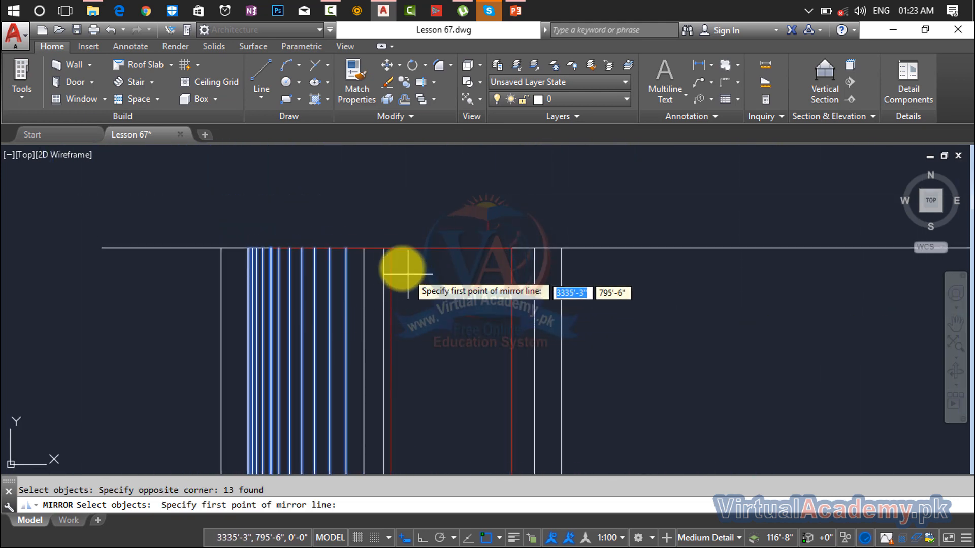
pyautogui.click(391, 249)
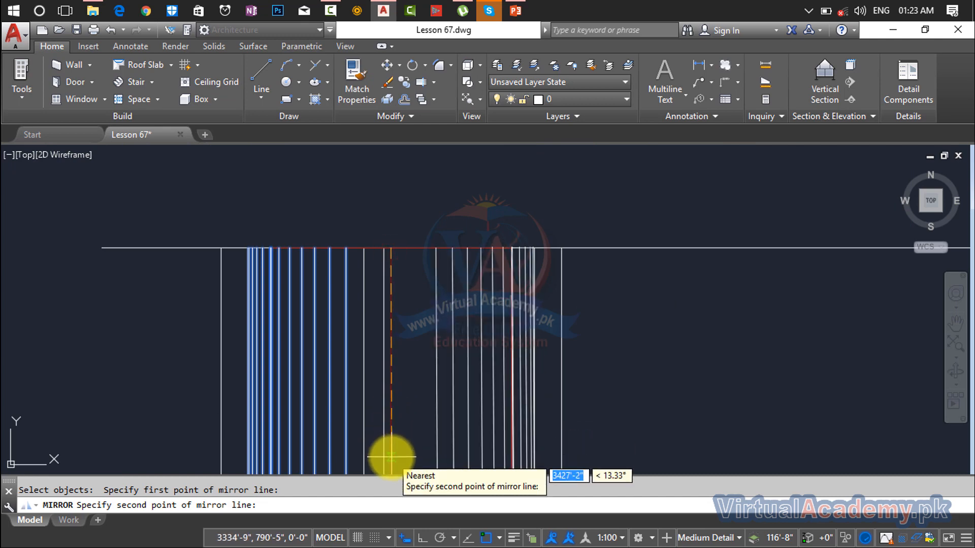
pyautogui.scroll(-2, 391, 457)
pyautogui.moveTo(388, 457); pyautogui.dragTo(419, 289, button='middle')
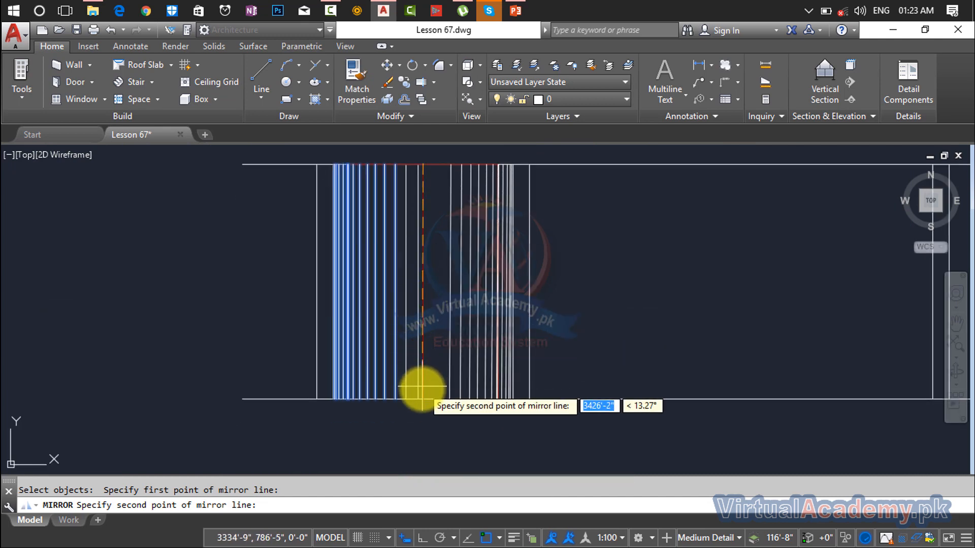
pyautogui.click(422, 398)
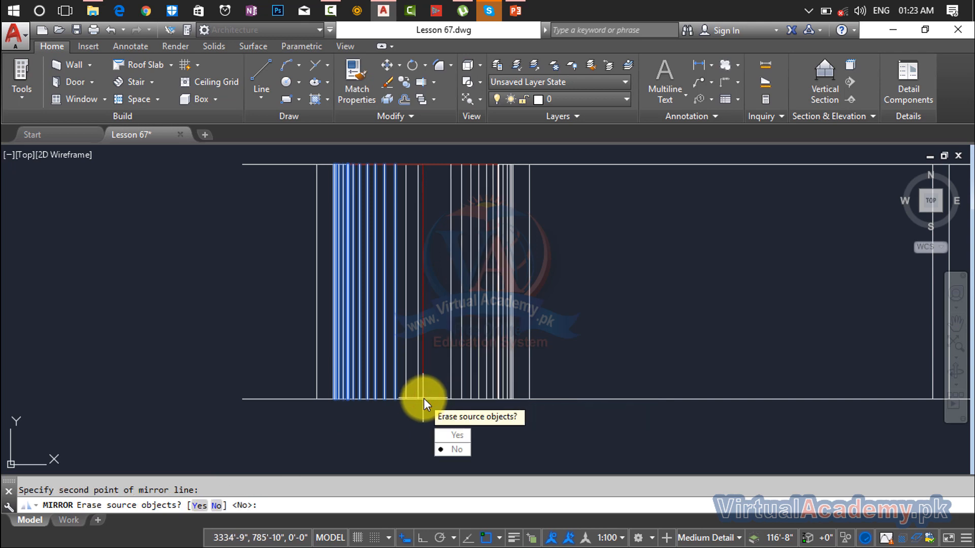
pyautogui.press('Return')
pyautogui.scroll(8, 414, 335)
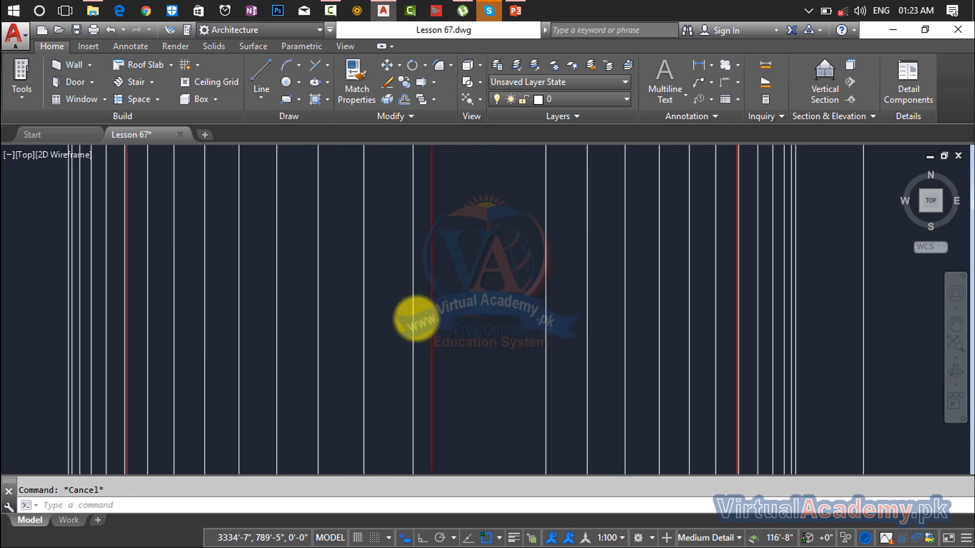
# - Undo the last mirror of the staircase verticals across the middle red line
pyautogui.scroll(-3, 416, 319)
pyautogui.hotkey('ctrl', 'z')
pyautogui.hotkey('ctrl', 'z')
pyautogui.hotkey('ctrl', 'z')
pyautogui.hotkey('ctrl', 'z')
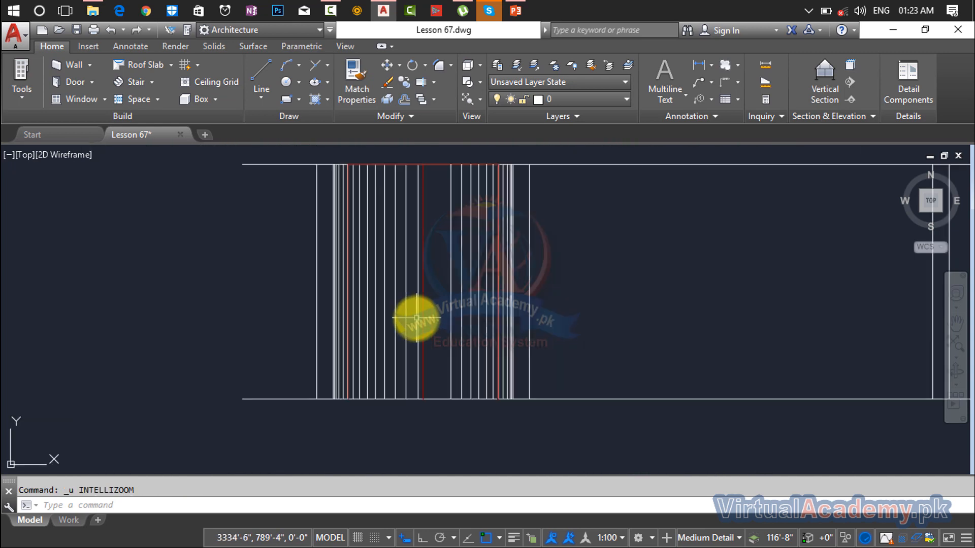
pyautogui.scroll(-2, 416, 319)
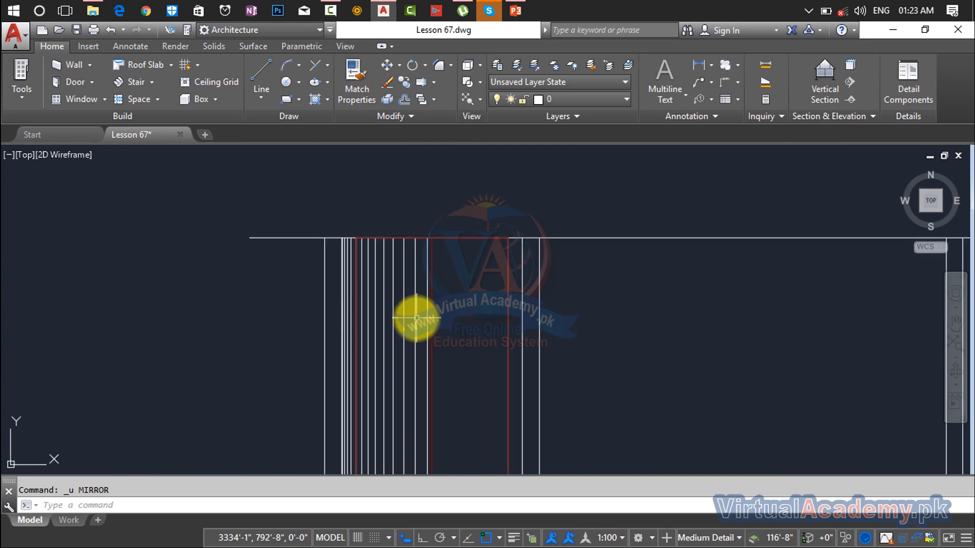
# - Mirror all verticals left of the middle red line, except the separate outermost one, across that red line with Ortho on, keeping the source objects
pyautogui.write('mi')
pyautogui.press('Return')
pyautogui.scroll(5, 417, 319)
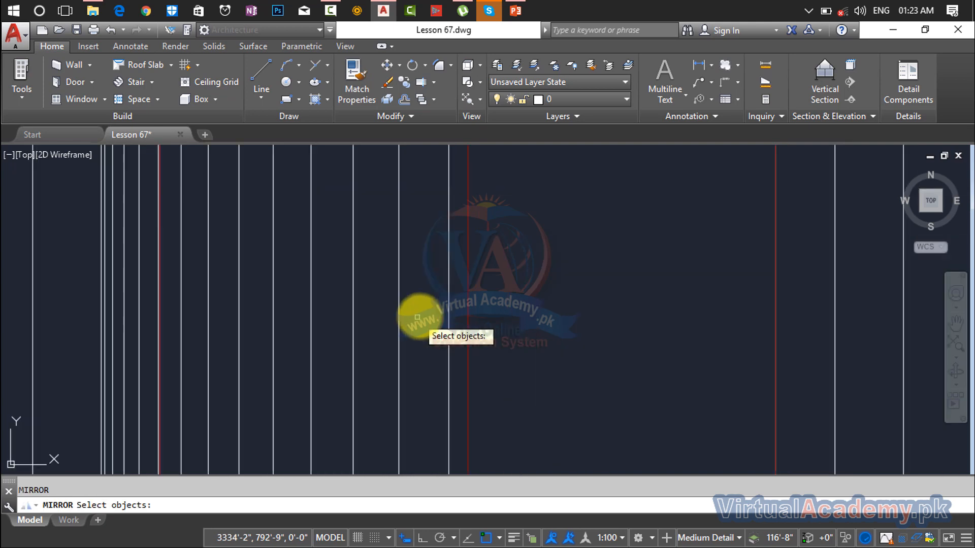
pyautogui.click(523, 298)
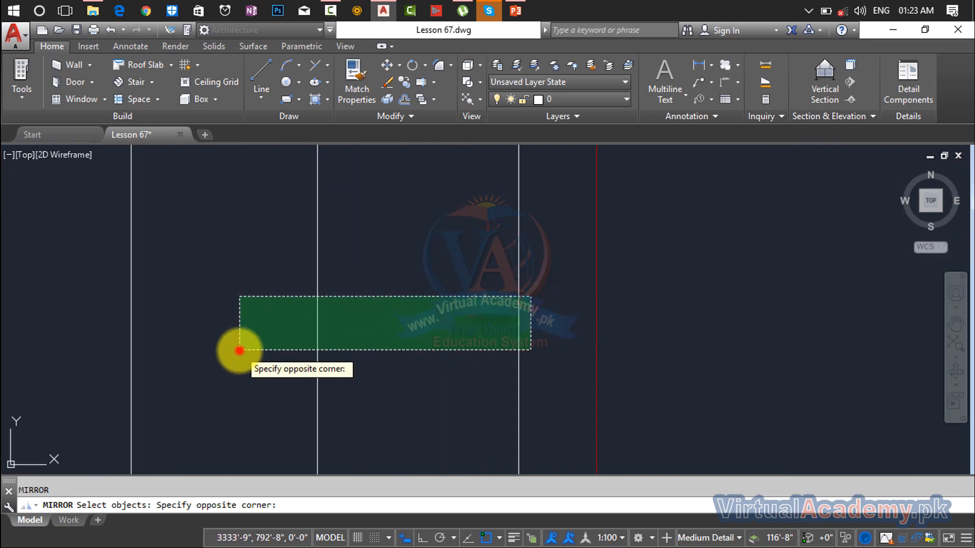
pyautogui.click(239, 348)
pyautogui.scroll(-2, 267, 338)
pyautogui.moveTo(268, 337); pyautogui.dragTo(474, 320, button='middle')
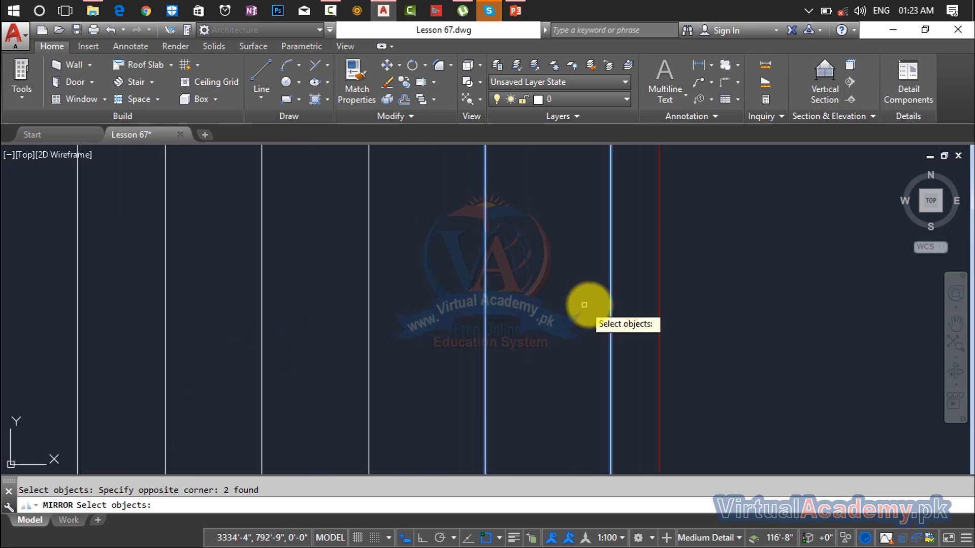
pyautogui.click(625, 299)
pyautogui.click(147, 354)
pyautogui.scroll(-2, 188, 349)
pyautogui.moveTo(193, 347); pyautogui.dragTo(492, 323, button='middle')
pyautogui.click(647, 313)
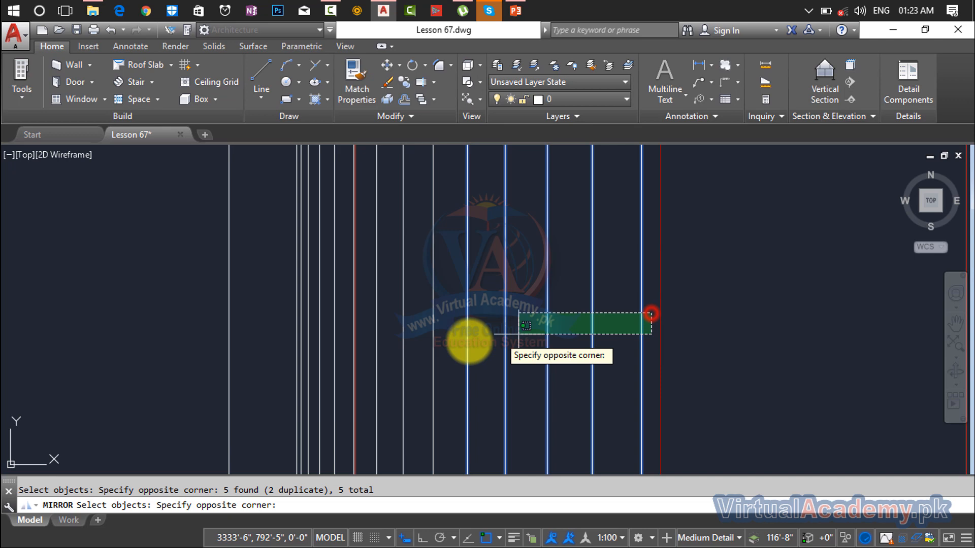
pyautogui.click(295, 351)
pyautogui.scroll(-2, 295, 352)
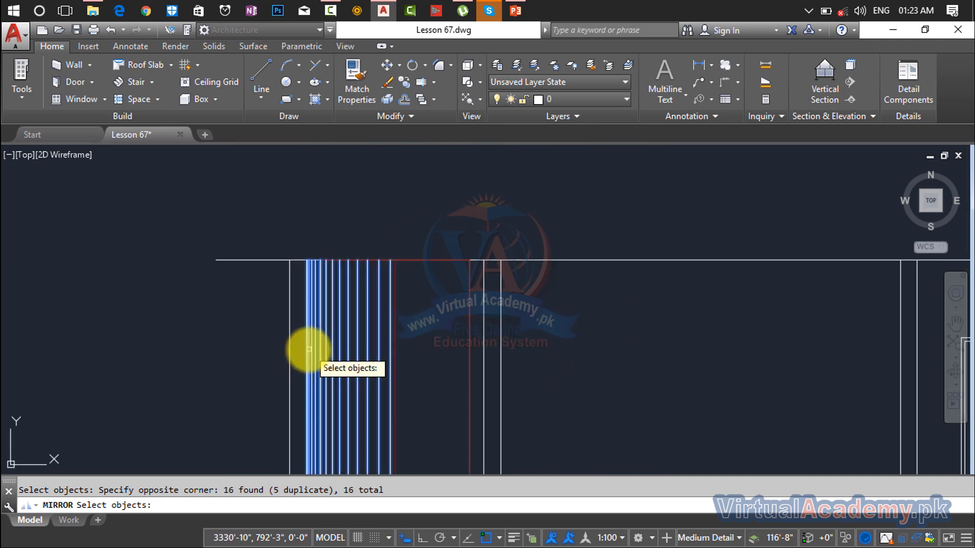
pyautogui.press('Return')
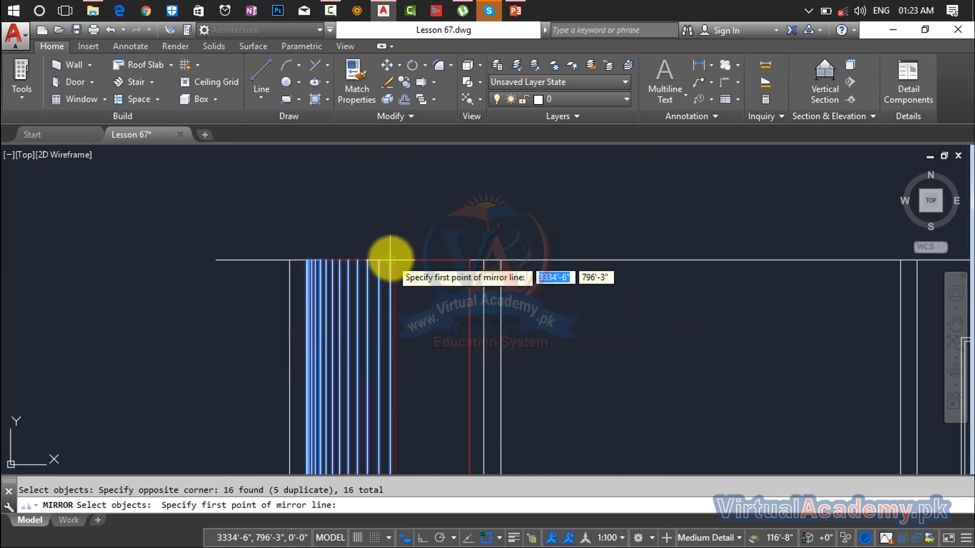
pyautogui.scroll(3, 388, 257)
pyautogui.click(405, 270)
pyautogui.scroll(-3, 395, 413)
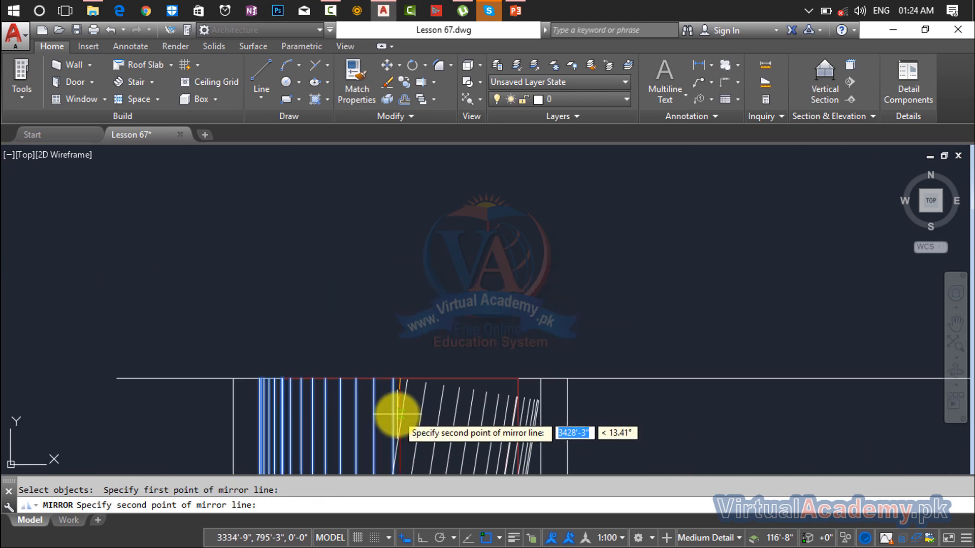
pyautogui.moveTo(397, 415); pyautogui.dragTo(442, 200, button='middle')
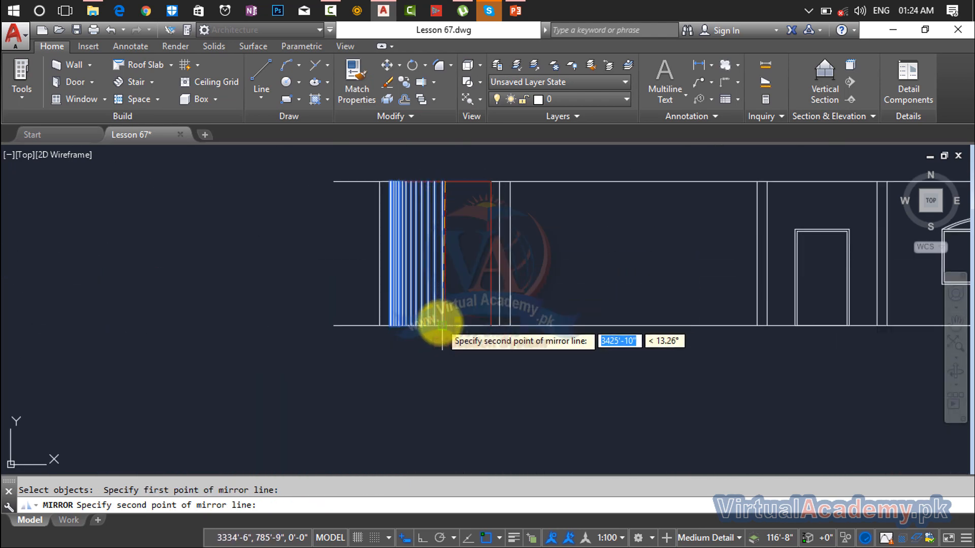
pyautogui.scroll(8, 438, 321)
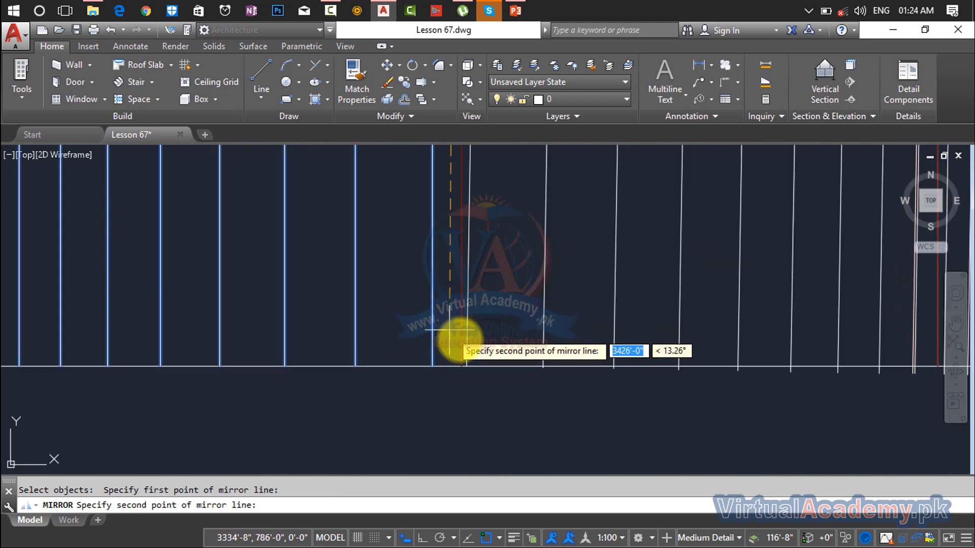
pyautogui.press('F8')
pyautogui.click(460, 366)
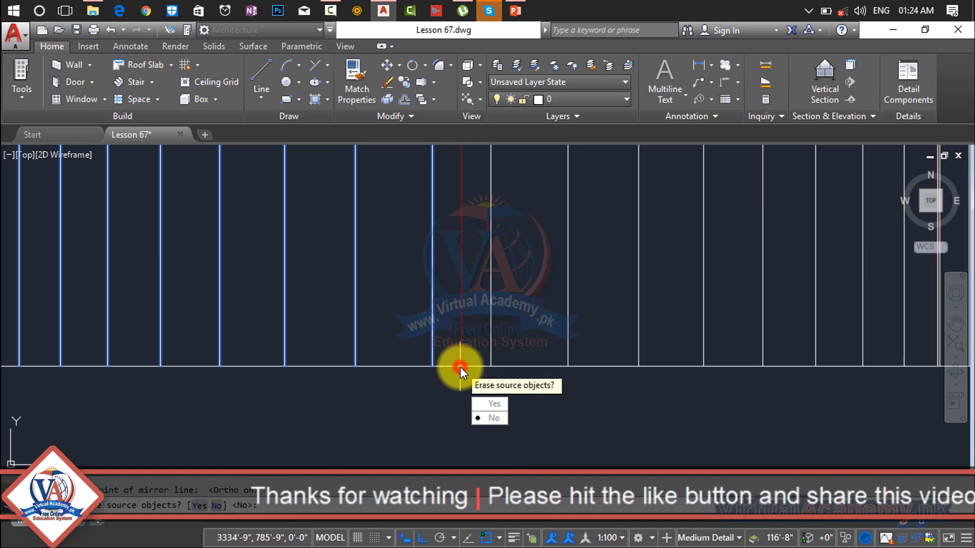
pyautogui.press('Return')
pyautogui.scroll(-6, 489, 326)
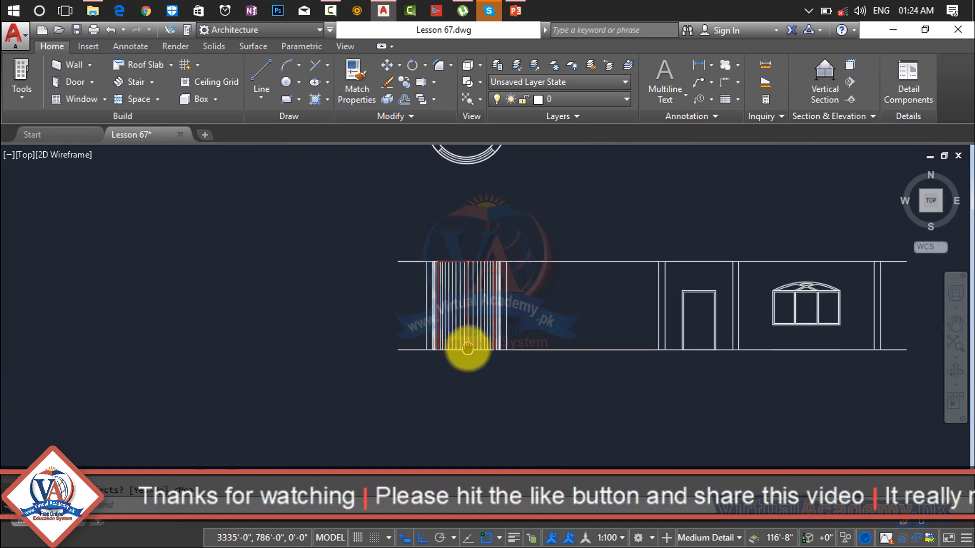
# - Examine the spacing and symmetry of the mirrored verticals along the curved staircase front, from top edge to baseline
pyautogui.scroll(3, 462, 294)
pyautogui.scroll(-4, 461, 294)
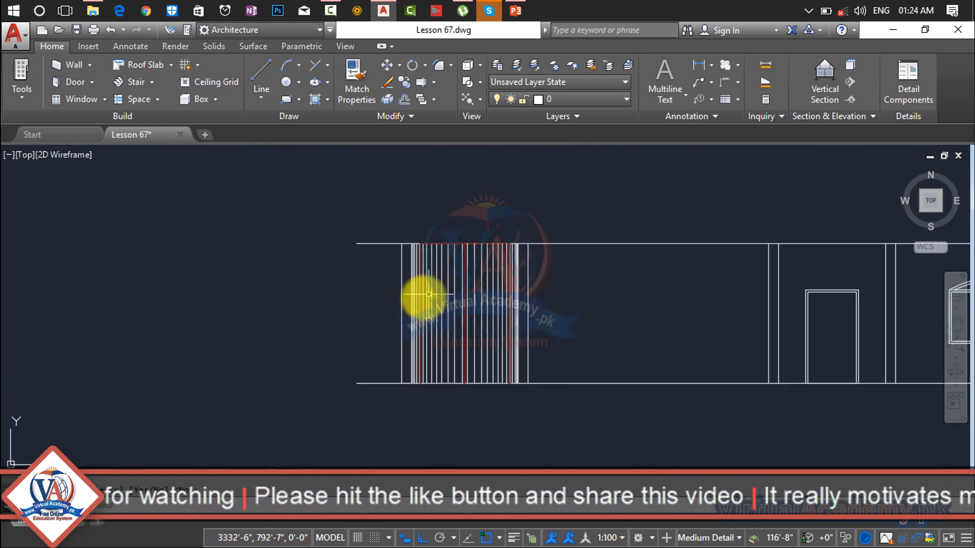
pyautogui.scroll(5, 477, 312)
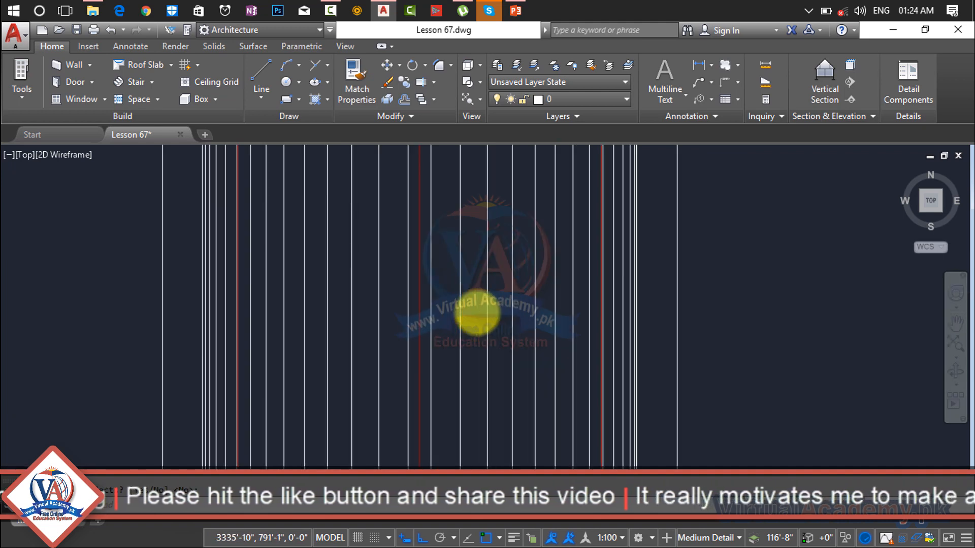
pyautogui.scroll(-2, 477, 313)
pyautogui.scroll(-2, 467, 345)
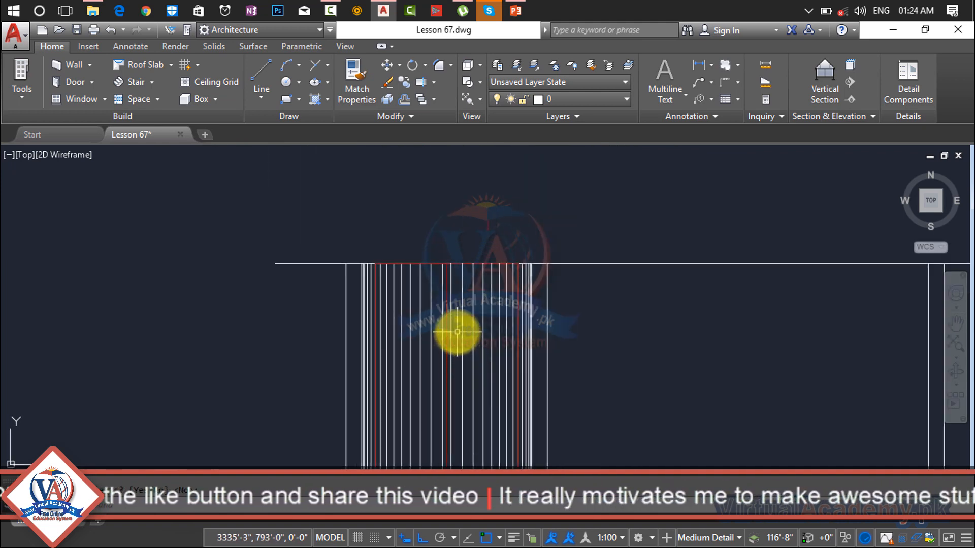
pyautogui.scroll(-2, 457, 331)
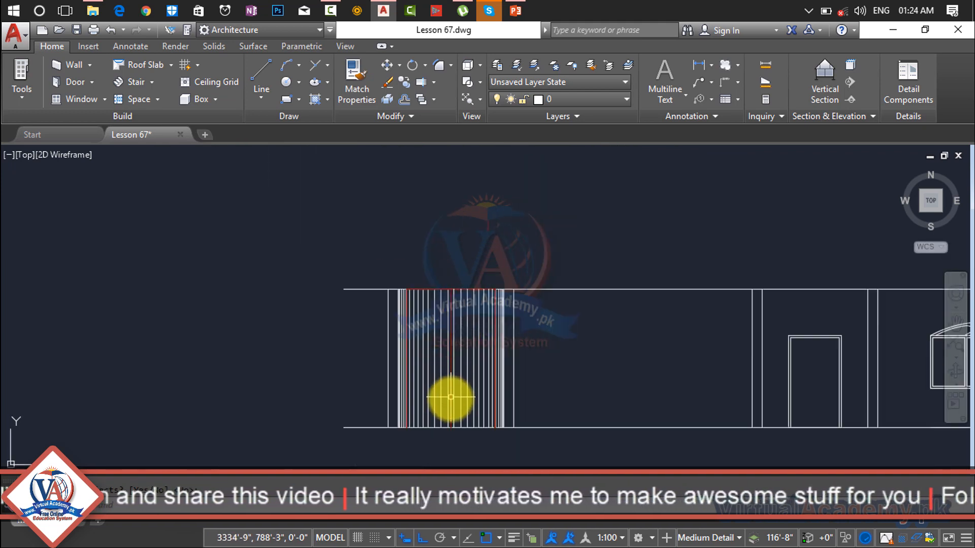
pyautogui.scroll(3, 451, 397)
pyautogui.scroll(2, 424, 306)
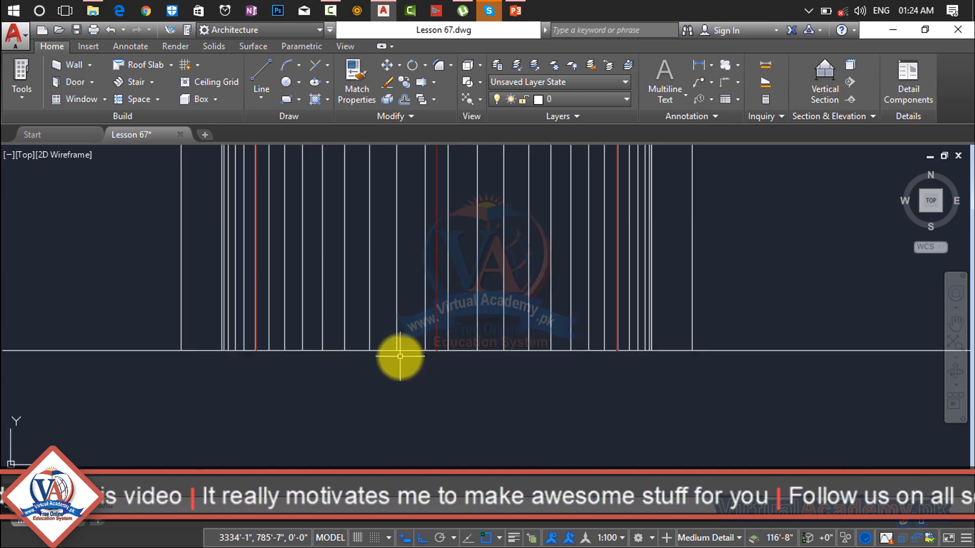